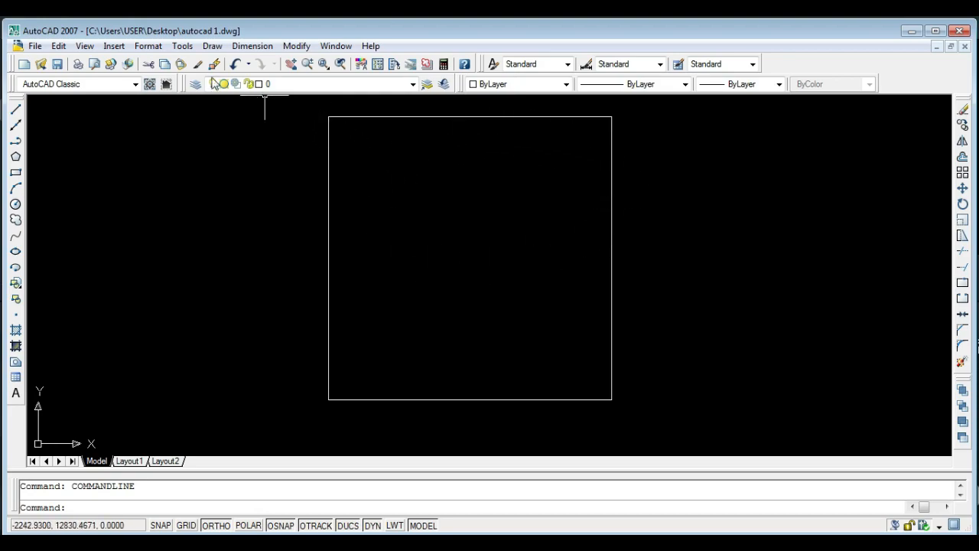
left_click(212, 46)
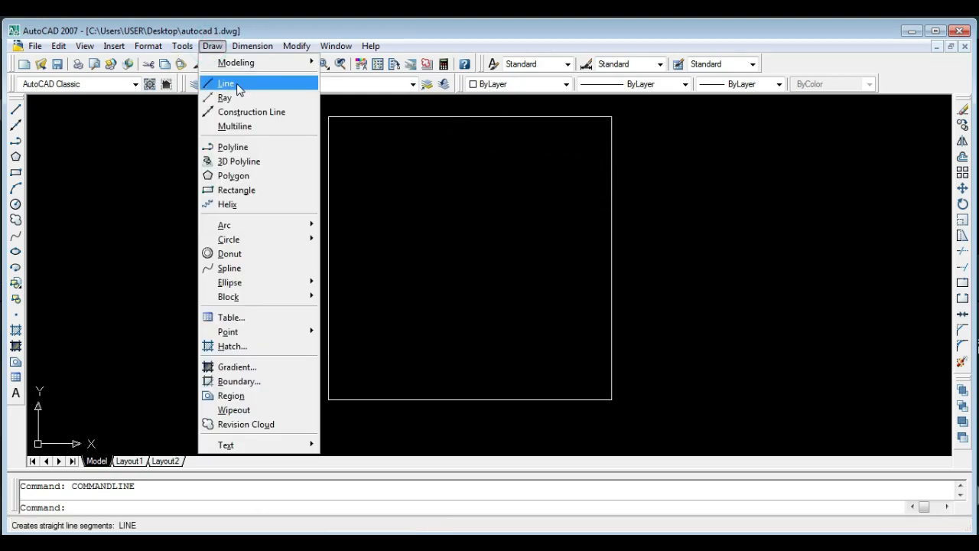
left_click(215, 49)
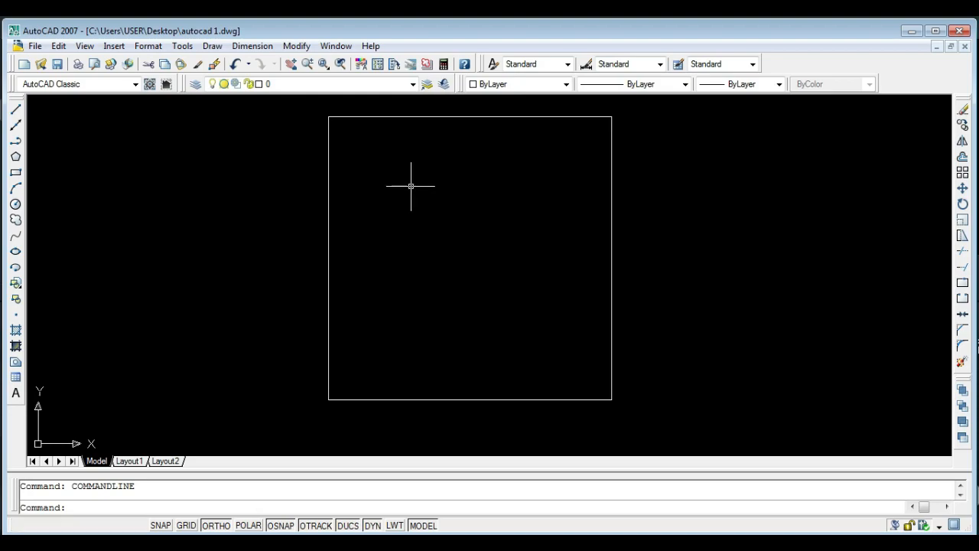
mouse_move(455, 245)
middle_mouse_down()
mouse_move(211, 268)
mouse_move(800, 259)
mouse_move(435, 242)
mouse_move(284, 254)
middle_mouse_up()
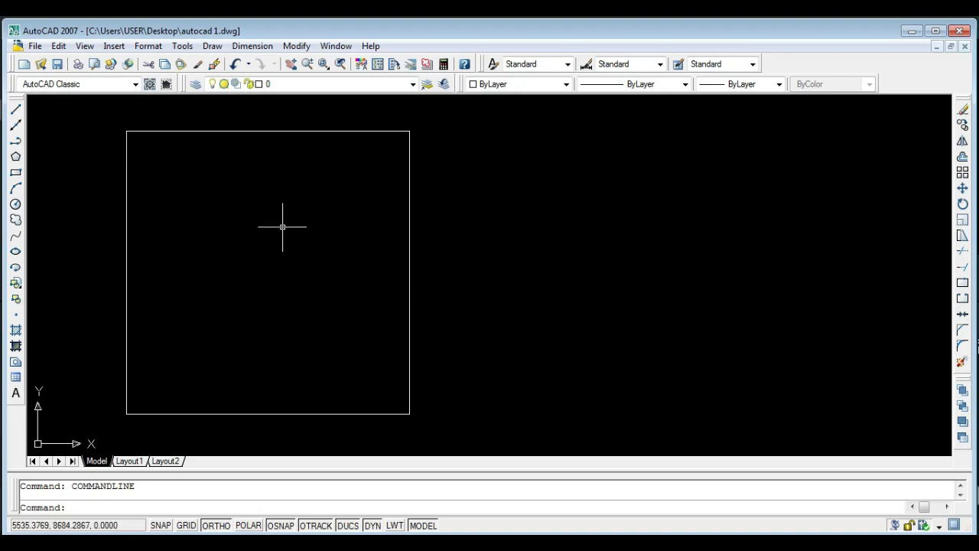
middle_click_drag(281, 228, 282, 229)
mouse_move(282, 229)
middle_mouse_down()
mouse_move(538, 230)
mouse_move(780, 205)
middle_mouse_up()
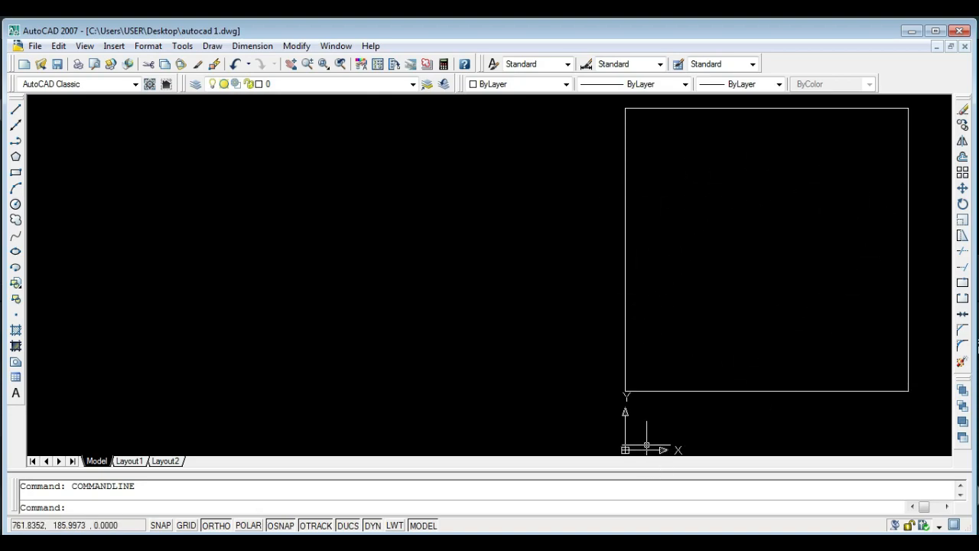
Draw a freehand rectangle with the Rectangle command in the empty area to the right of the existing square.
middle_click_drag(700, 257, 125, 256)
type("re")
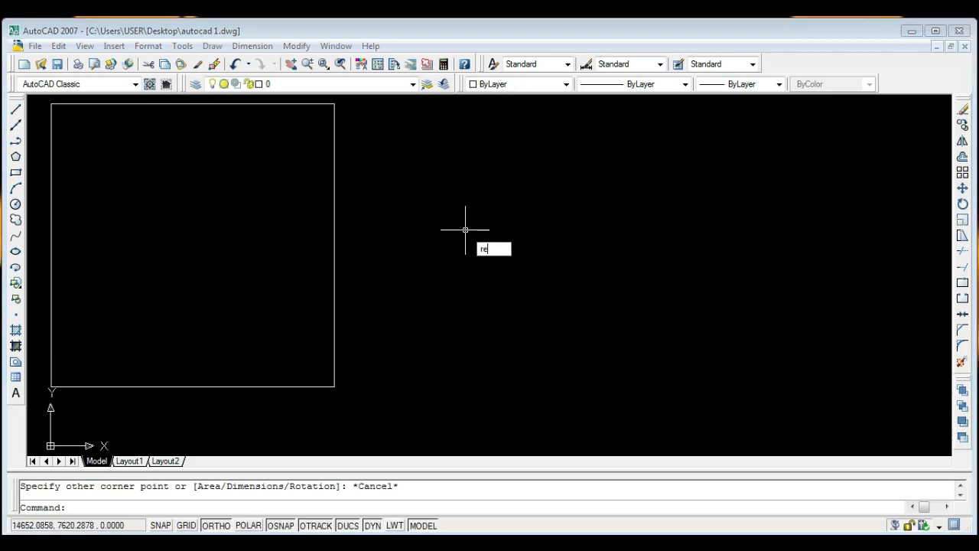
type("c")
key("Return")
left_click(397, 131)
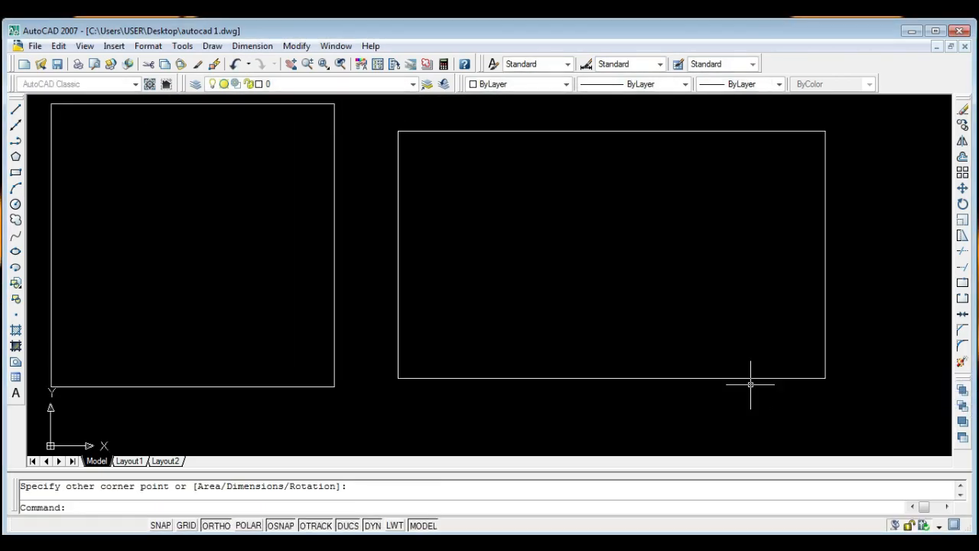
middle_click_drag(311, 417, 824, 378)
Draw another freehand rectangle in the empty area to the left of the existing square.
scroll(604, 375, "down", 4)
type("rec")
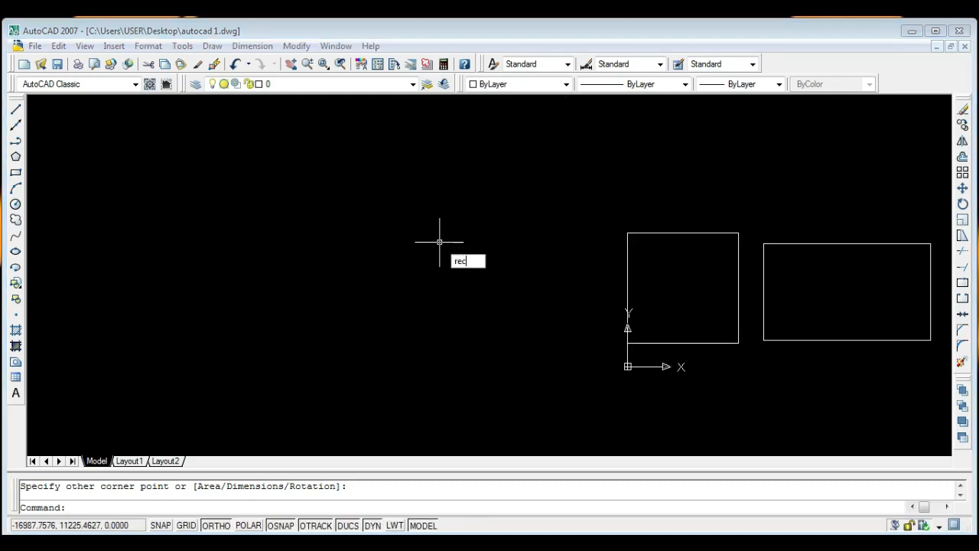
key("Return")
left_click(374, 227)
left_click(542, 345)
key("Escape")
Examine the three shapes in the drawing up close and from a distance, focusing on each one in turn.
scroll(682, 282, "up", 3)
scroll(597, 263, "up", 2)
middle_click_drag(546, 324, 509, 314)
scroll(508, 310, "down", 2)
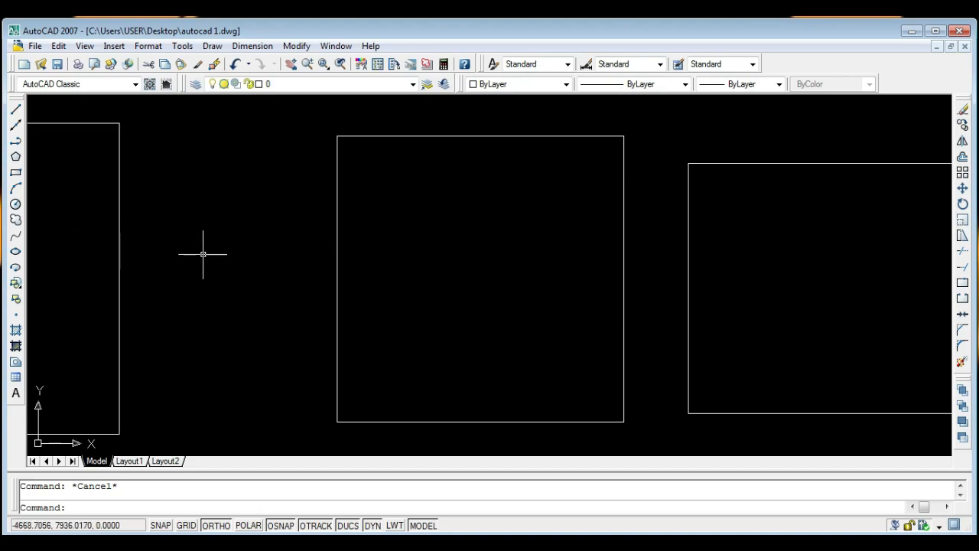
scroll(443, 250, "down", 4)
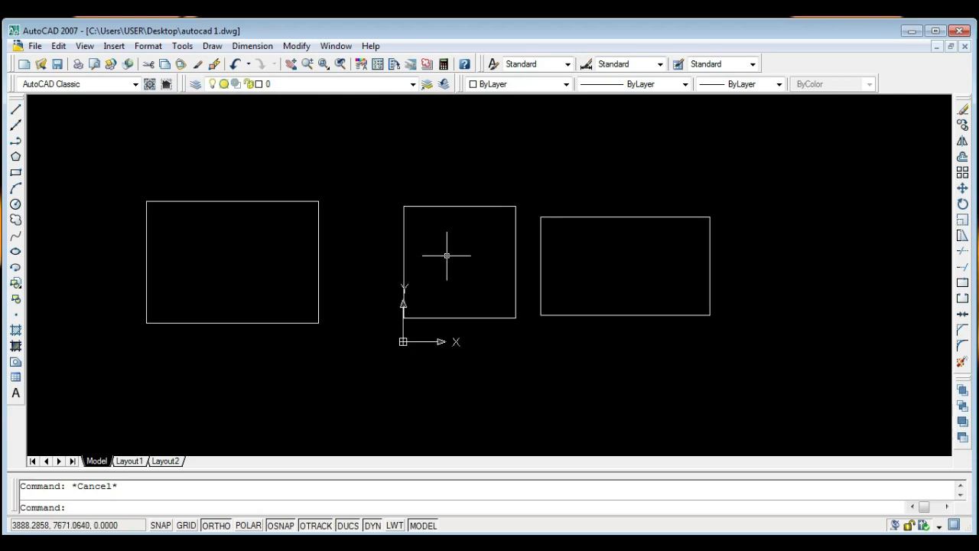
scroll(447, 255, "up", 5)
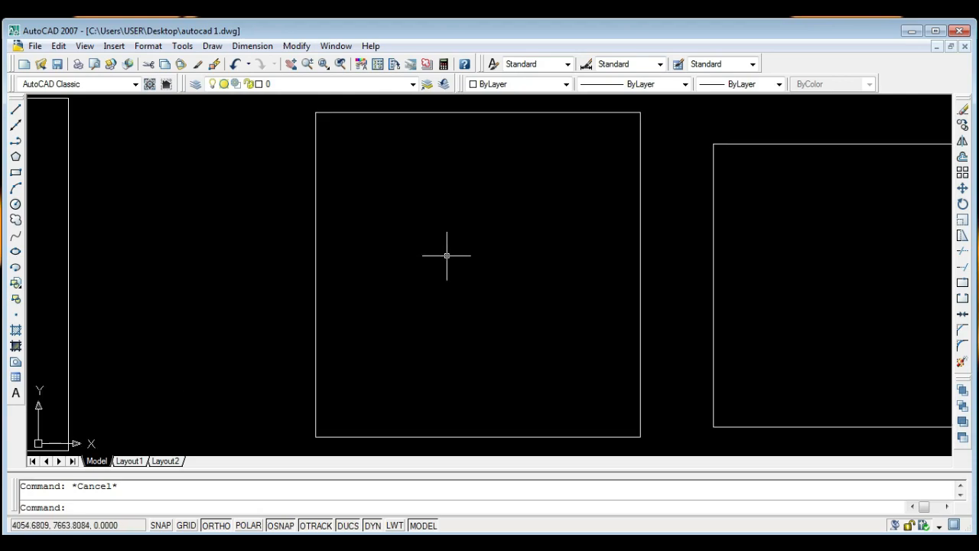
scroll(447, 255, "down", 5)
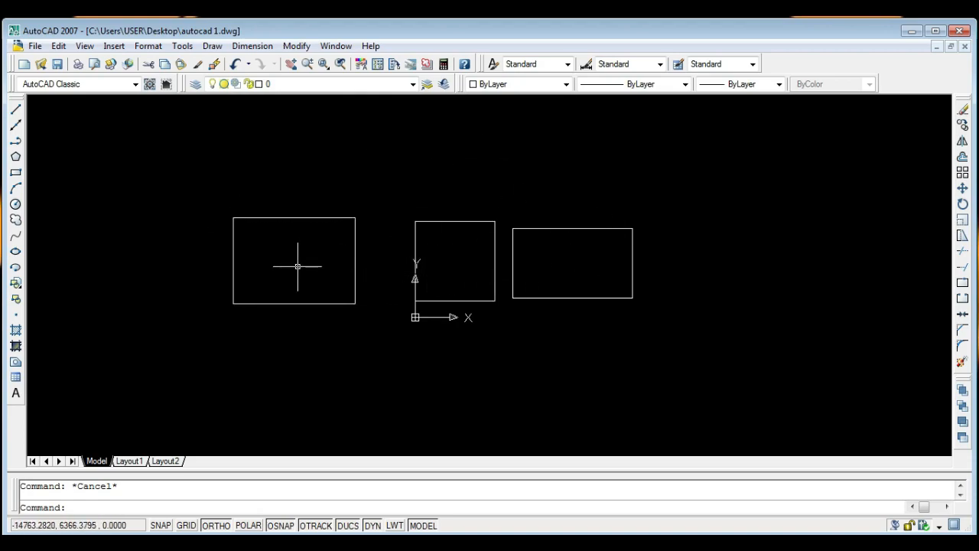
scroll(297, 266, "up", 6)
scroll(298, 267, "down", 6)
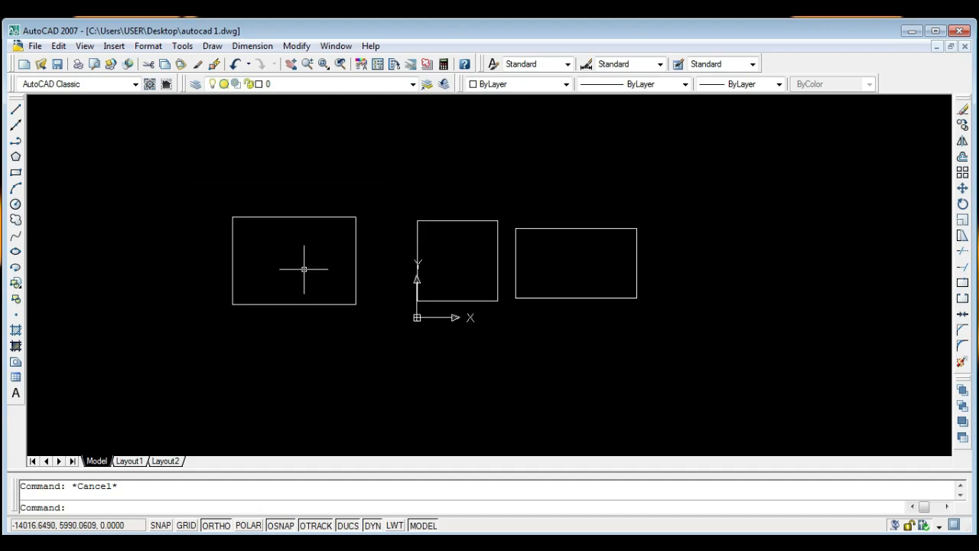
scroll(238, 264, "up", 5)
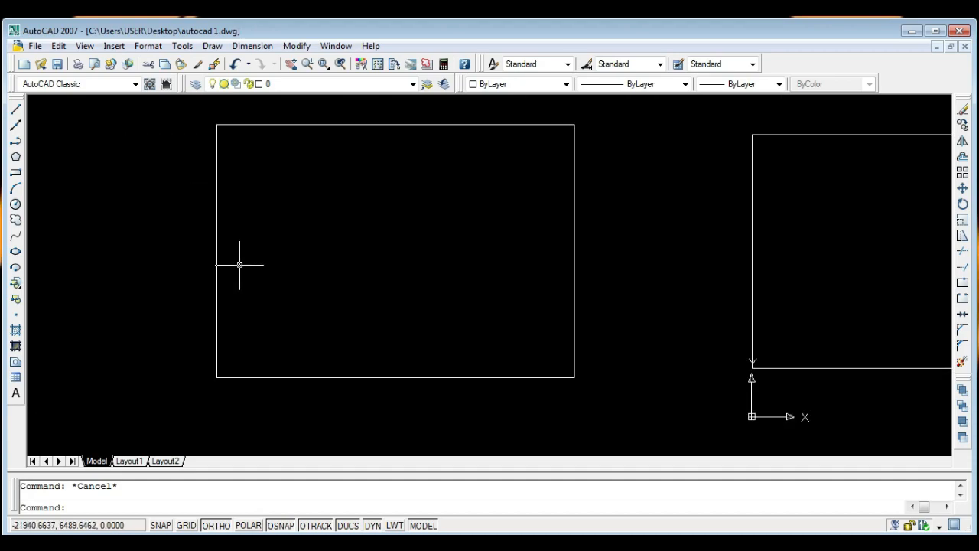
scroll(252, 267, "down", 4)
scroll(494, 261, "up", 3)
scroll(493, 261, "up", 2)
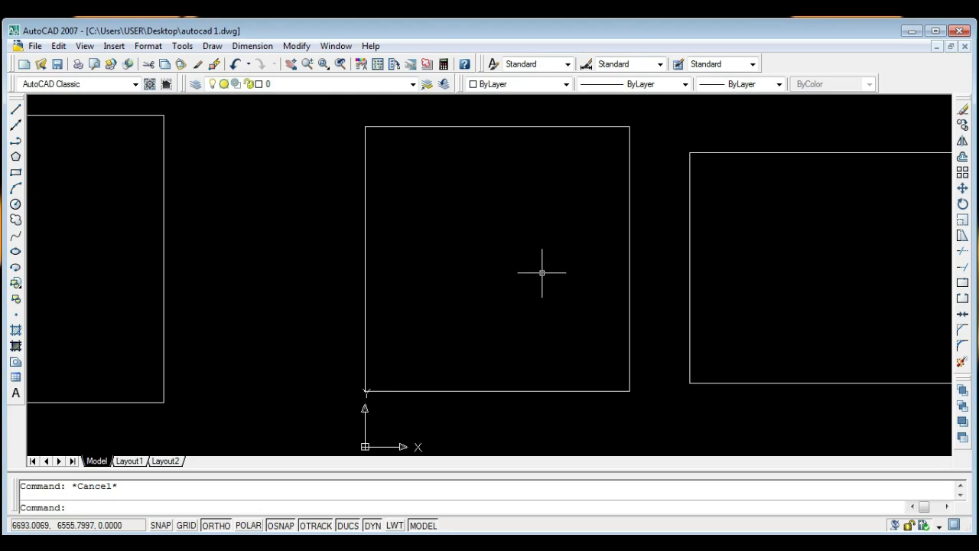
mouse_move(542, 273)
middle_mouse_down()
mouse_move(822, 257)
mouse_move(258, 301)
mouse_move(703, 288)
mouse_move(313, 289)
mouse_move(758, 253)
mouse_move(505, 279)
mouse_move(339, 283)
mouse_move(770, 244)
mouse_move(817, 270)
mouse_move(590, 278)
mouse_move(529, 270)
middle_mouse_up()
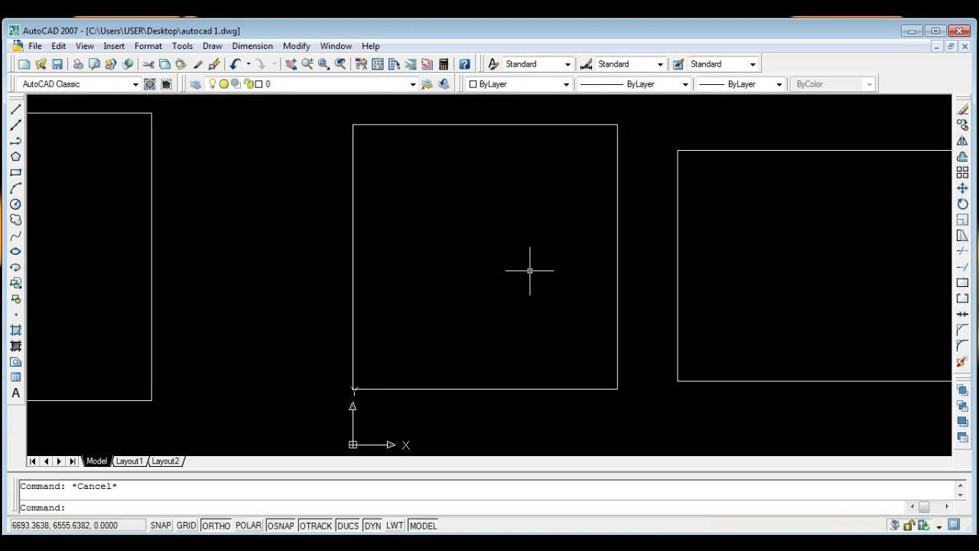
scroll(404, 413, "up", 1)
scroll(397, 395, "down", 1)
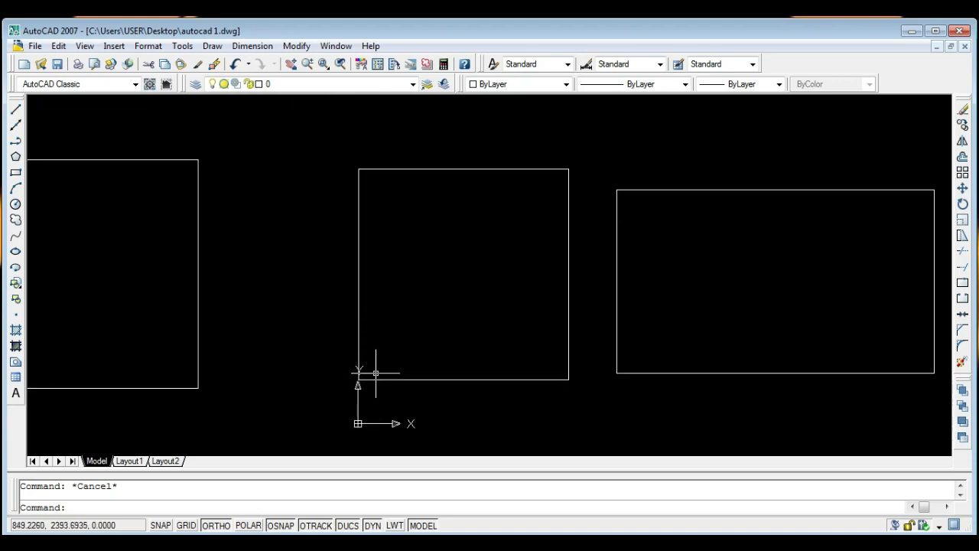
scroll(413, 354, "up", 2)
middle_click_drag(426, 335, 457, 372)
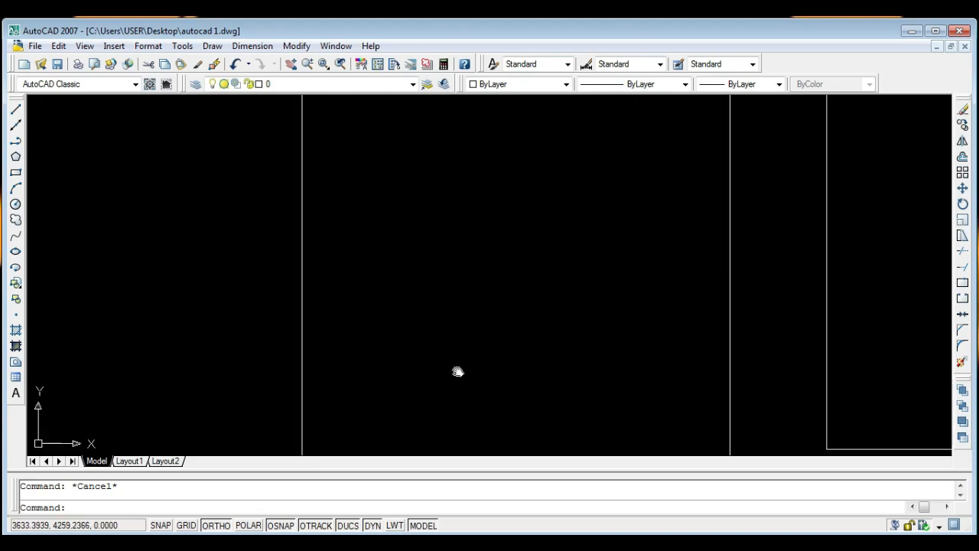
Erase the two freehand rectangles on either side of the original square.
scroll(453, 361, "down", 3)
left_click(348, 403)
left_click(263, 303)
key("Delete")
left_click(743, 396)
left_click(684, 328)
key("Delete")
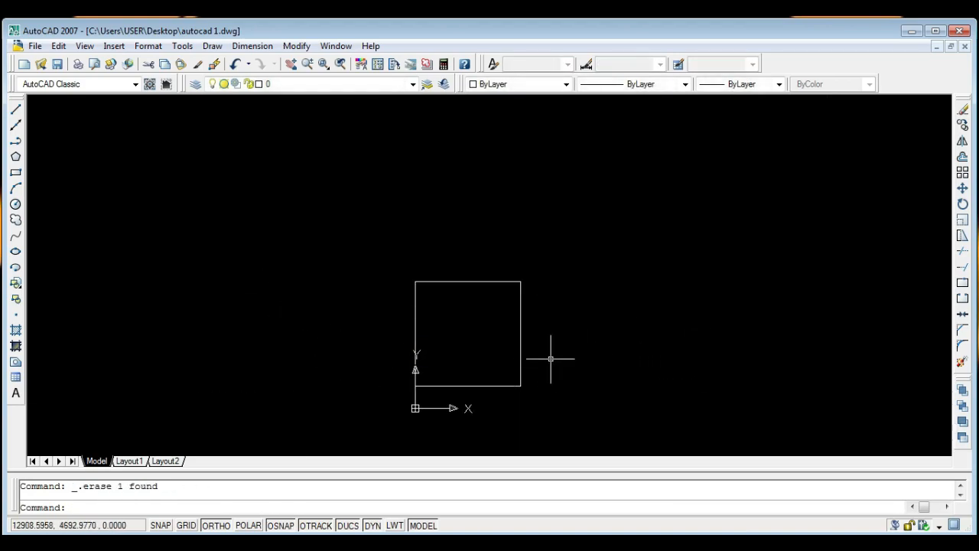
scroll(522, 351, "up", 3)
mouse_move(515, 334)
middle_mouse_down()
mouse_move(415, 247)
mouse_move(386, 276)
middle_mouse_up()
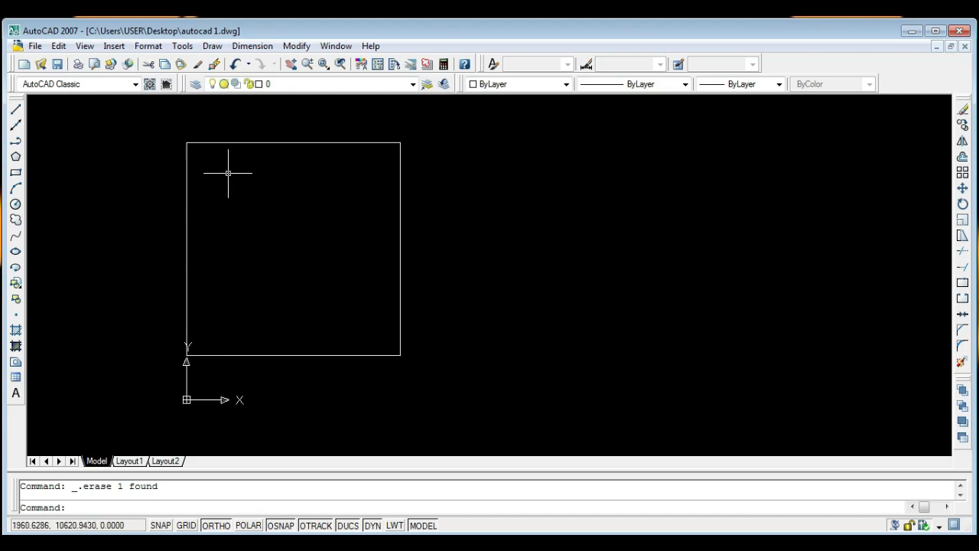
left_click(212, 46)
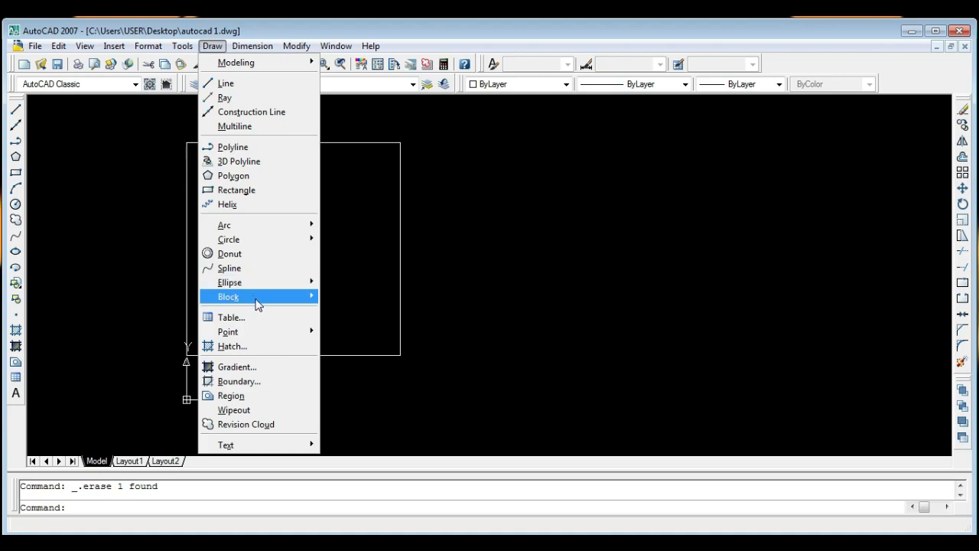
left_click(246, 192)
key("Escape")
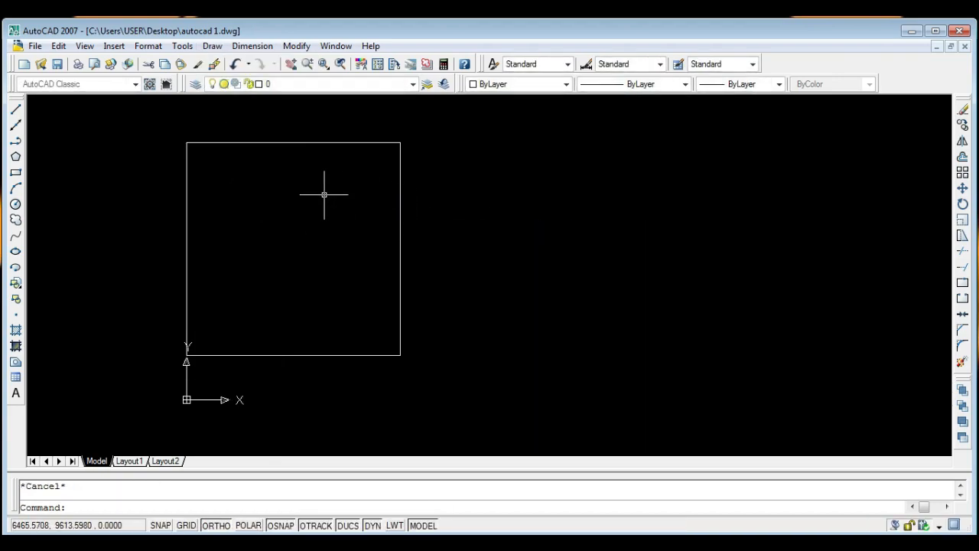
left_click(16, 173)
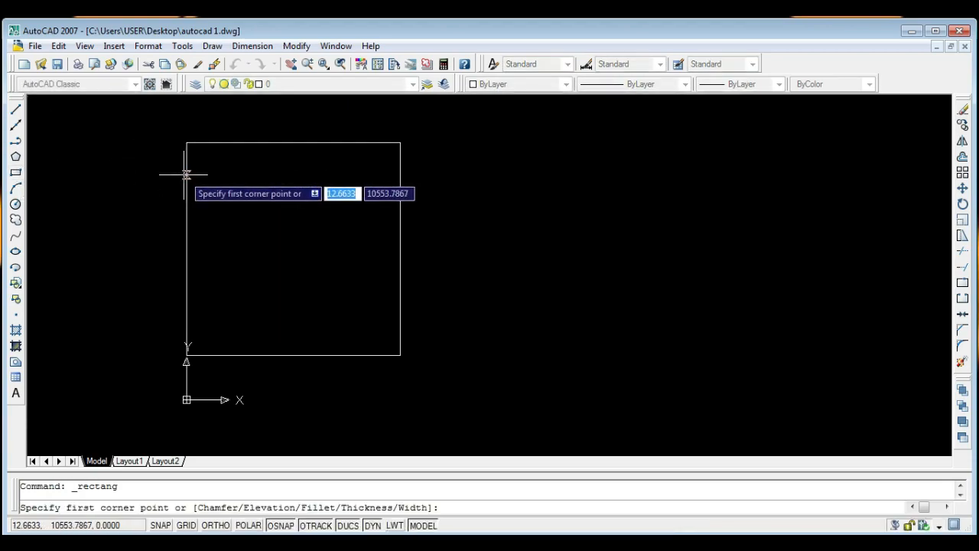
key("Escape")
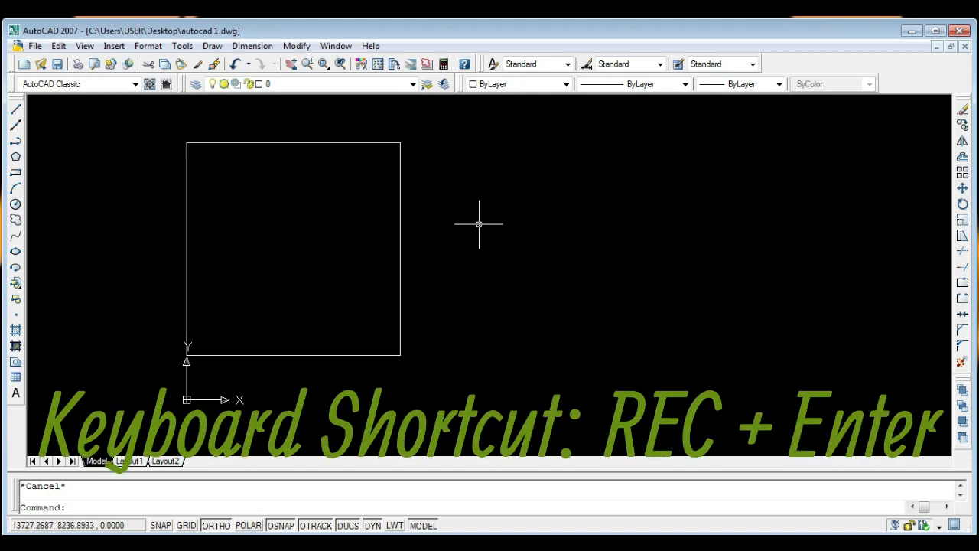
Draw a 10000 by 10000 rectangle to the right of the existing square, starting on the extension line of the square's bottom edge.
type("rec")
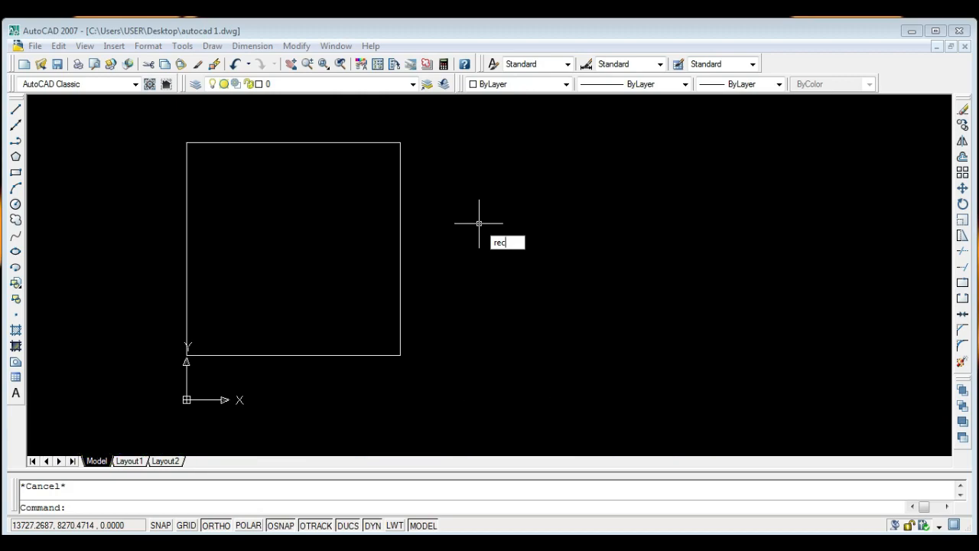
key("Return")
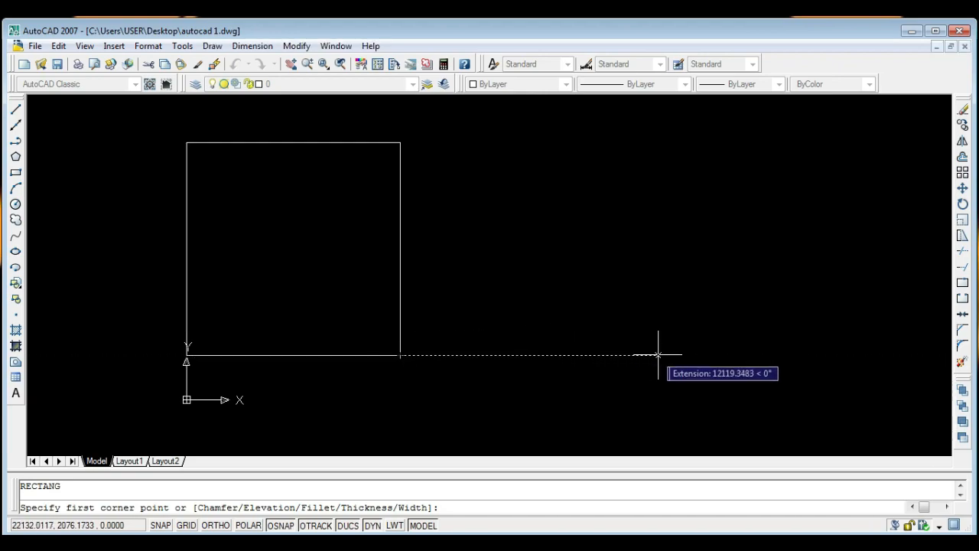
left_click(514, 356)
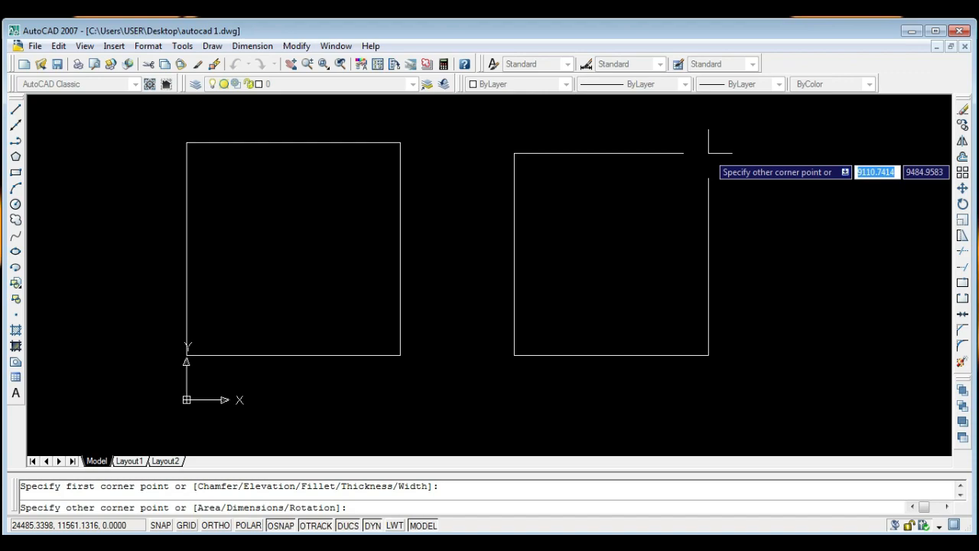
type("10000")
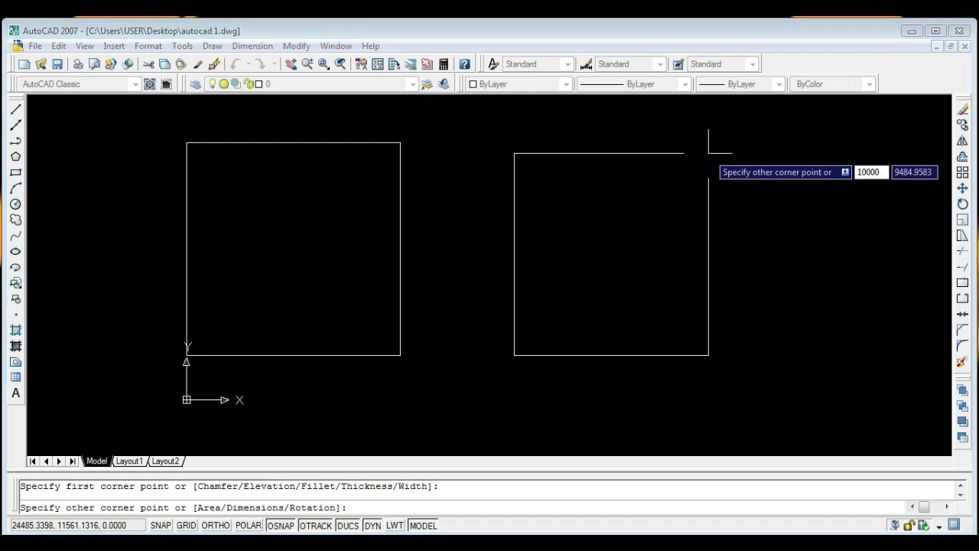
key("Tab")
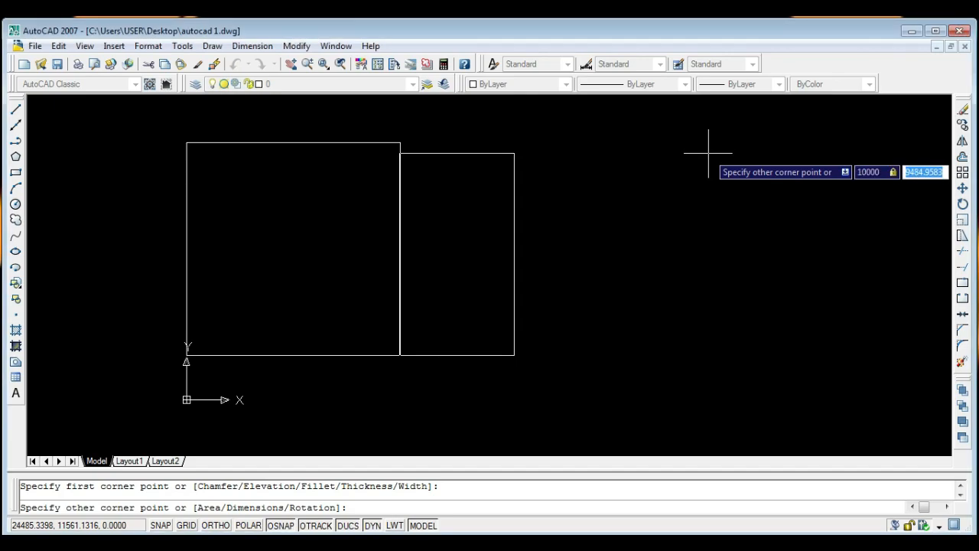
type("10000")
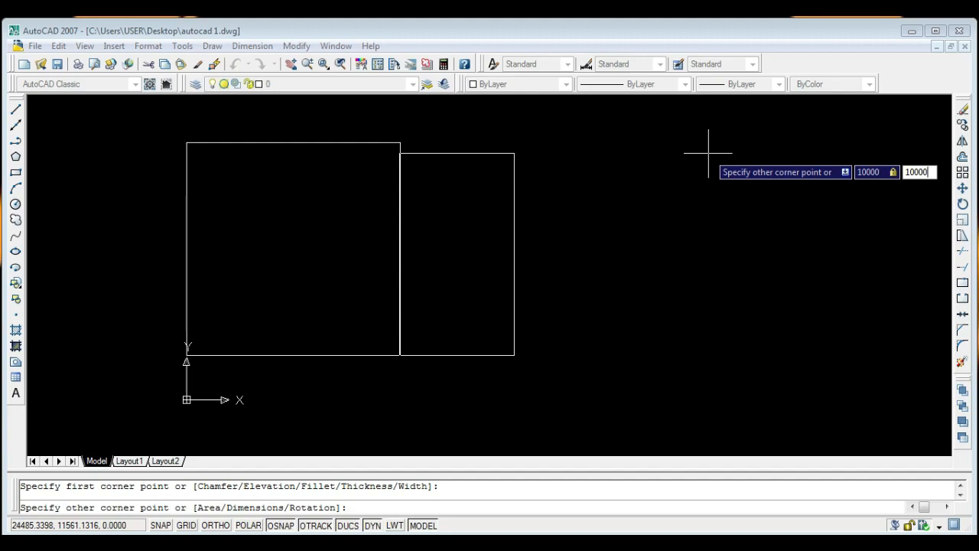
key("Return")
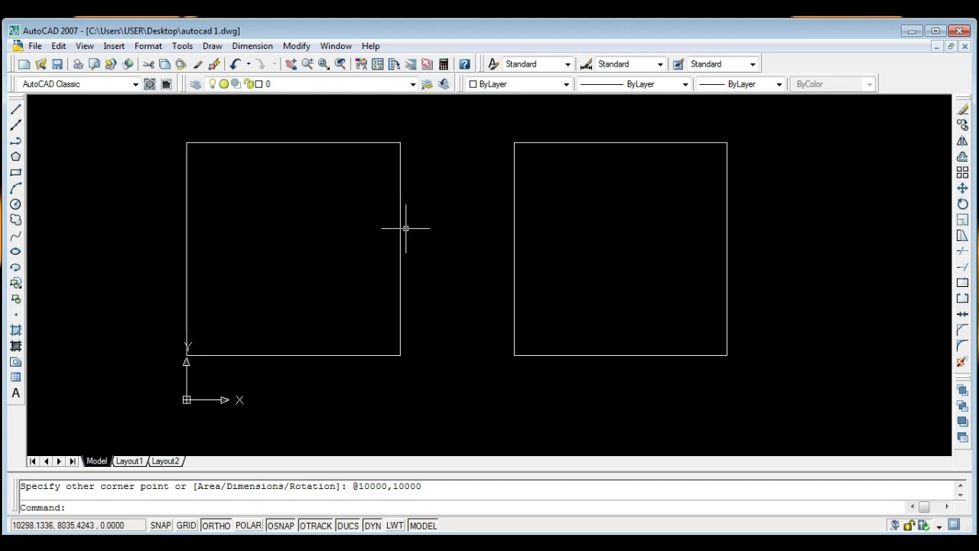
Compare how the sides of the original square and those of the new rectangle are selected.
left_click(334, 143)
left_click(234, 355)
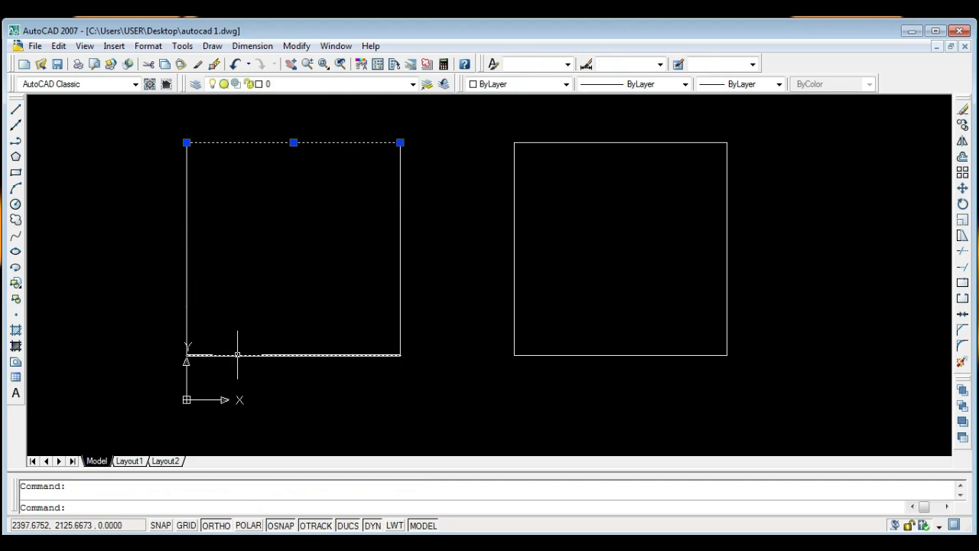
left_click(399, 238)
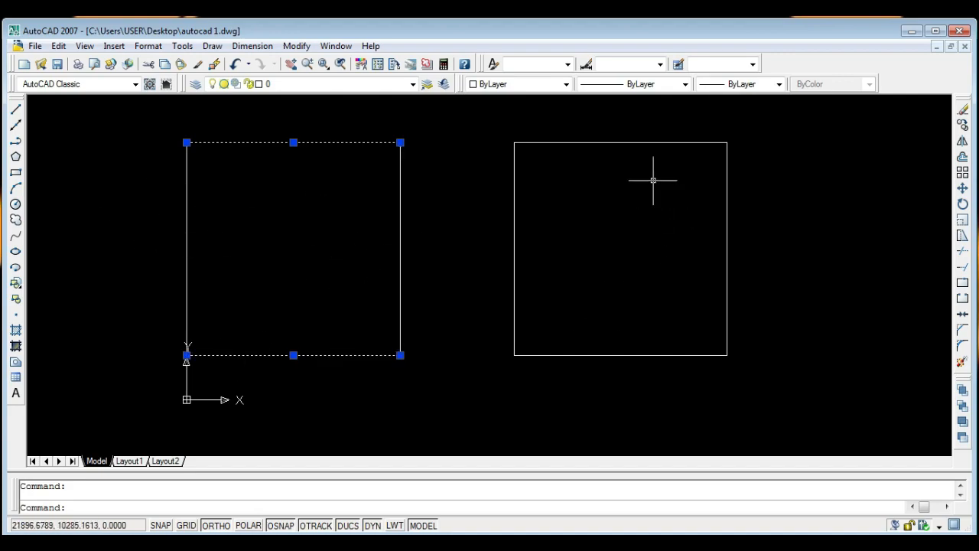
left_click(630, 142)
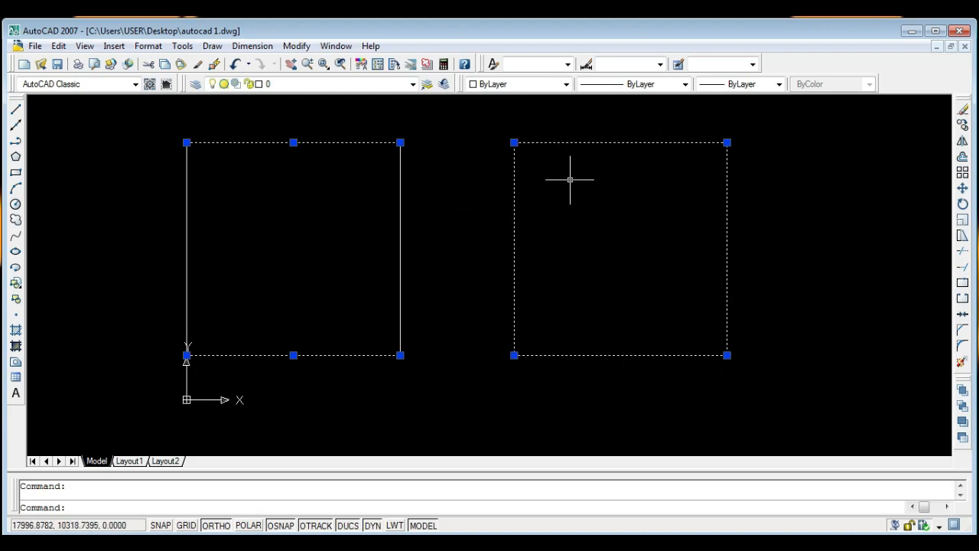
key("Escape")
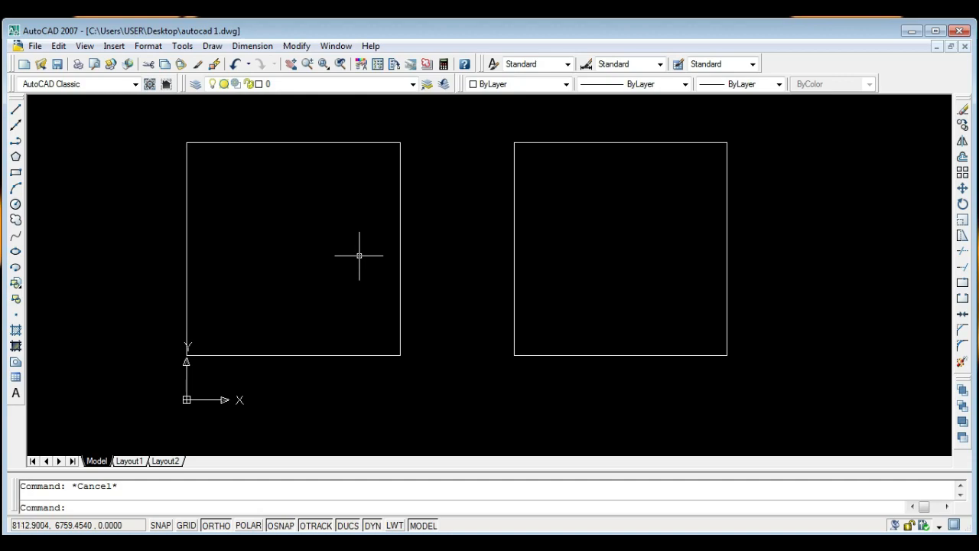
left_click(401, 249)
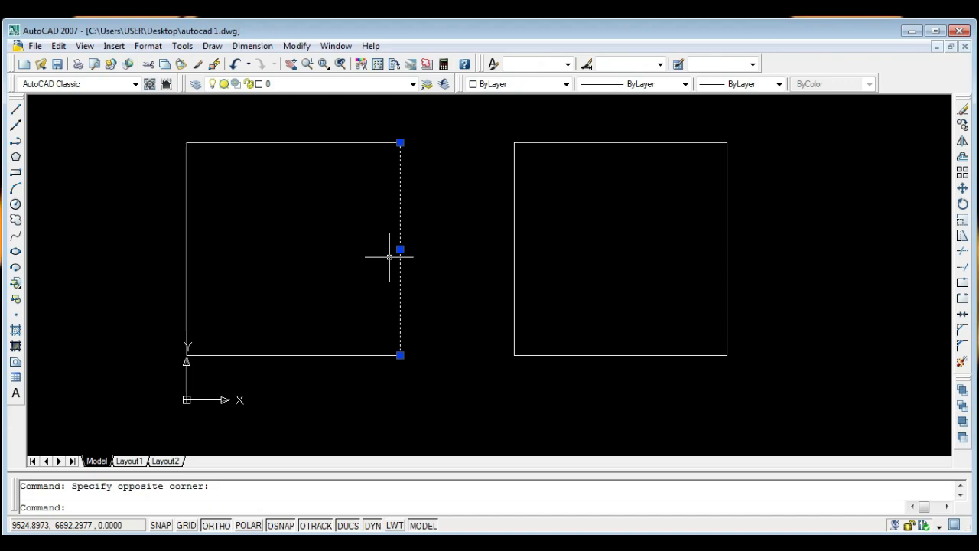
Try erasing only the right side of the original square, and undo the erasure.
key("Delete")
key("ctrl+z")
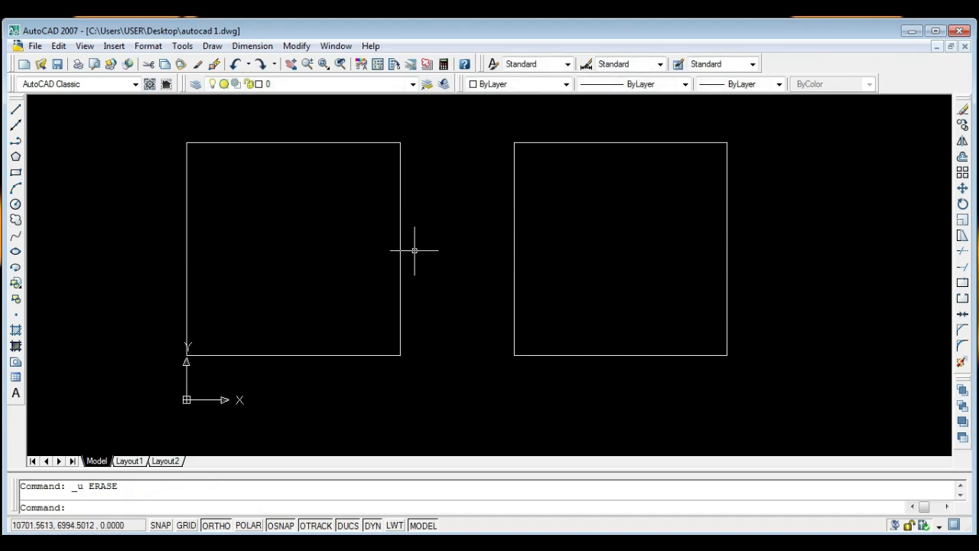
key("ctrl+y")
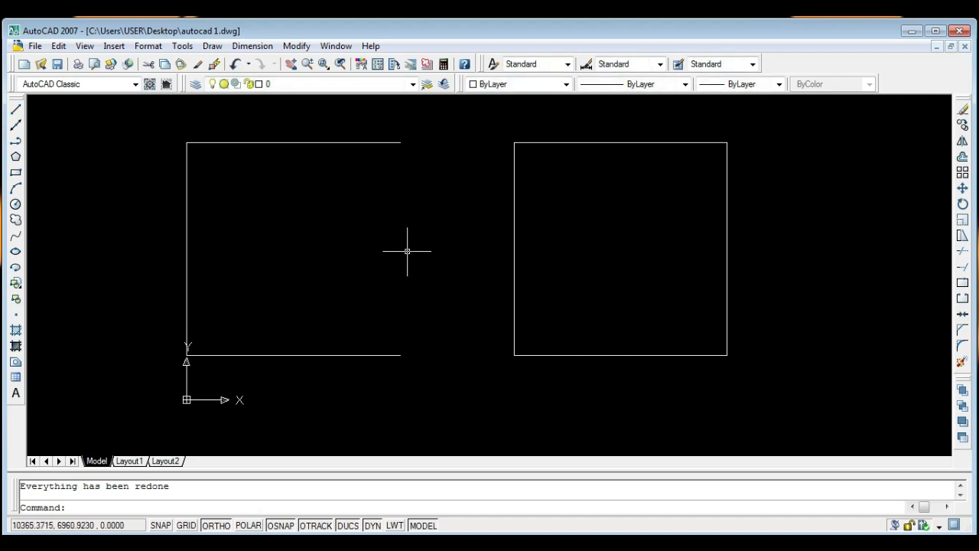
key("ctrl+z")
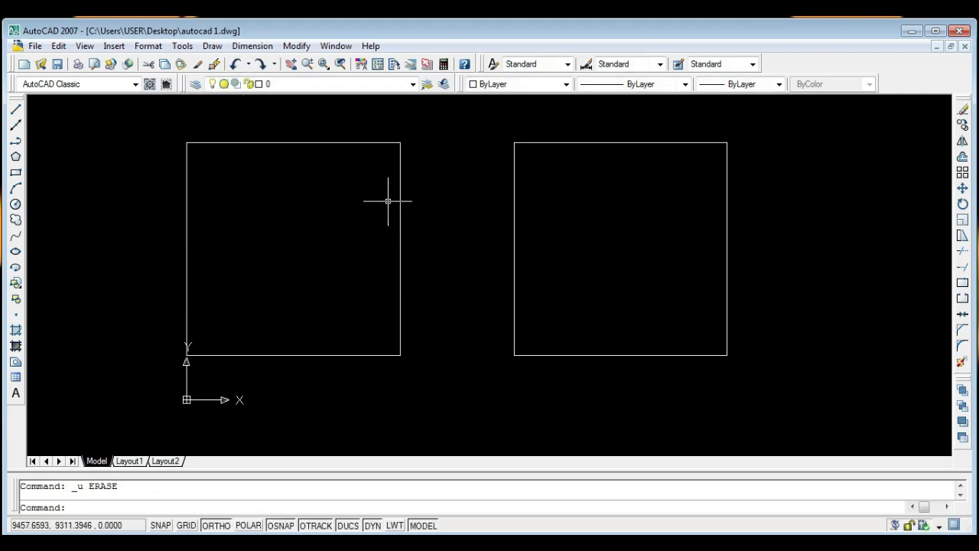
Explode the rectangle to the right of the original square into separate lines.
left_click(513, 253)
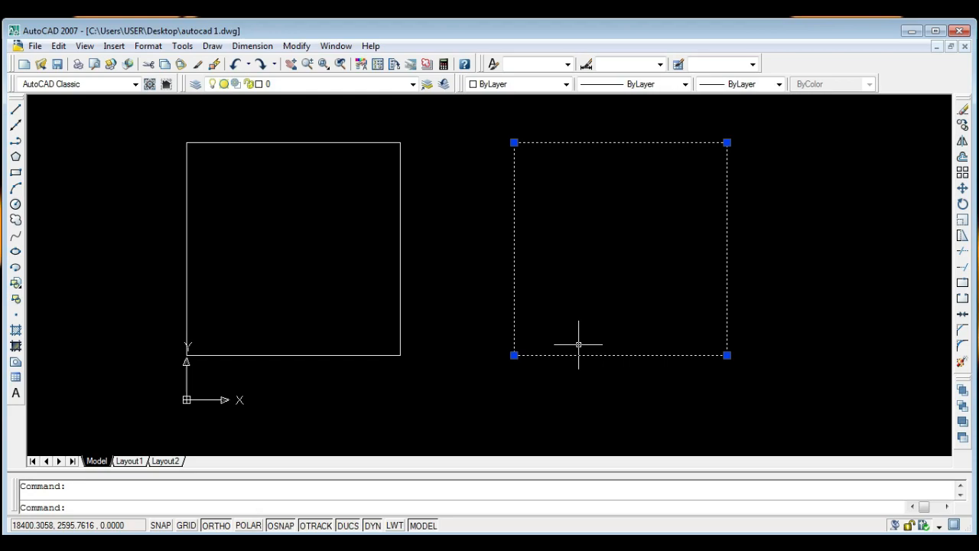
type("x")
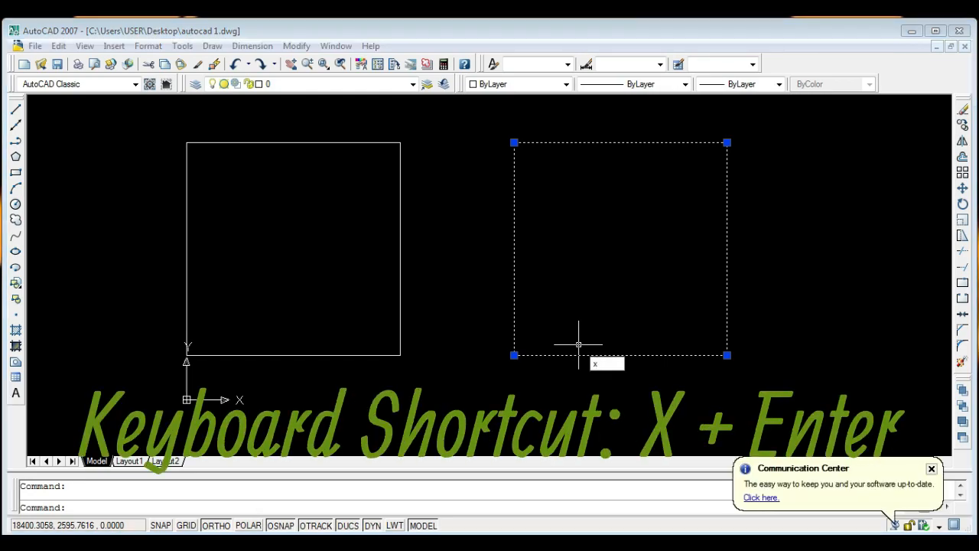
key("Return")
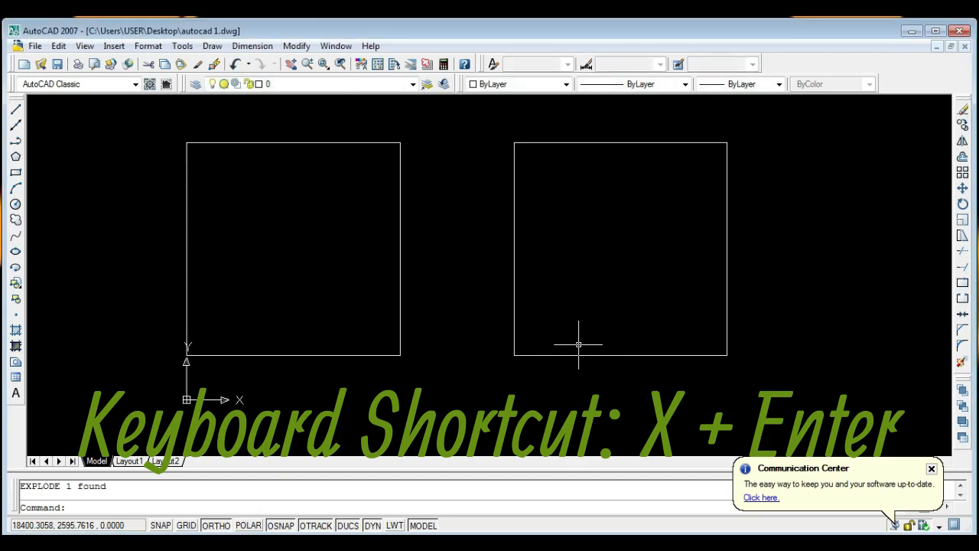
Check how the individual sides of the exploded rectangle and the original square are selected.
left_click(514, 266)
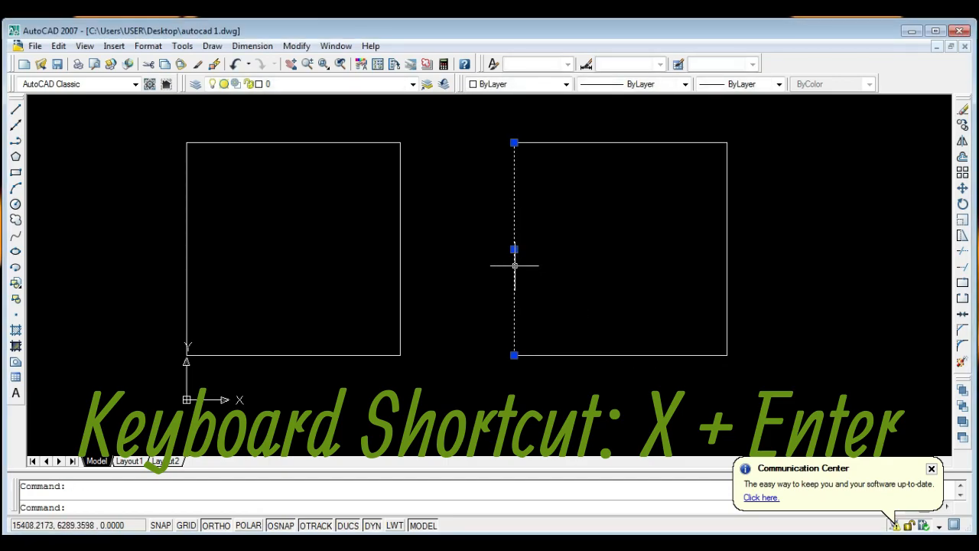
left_click(726, 309)
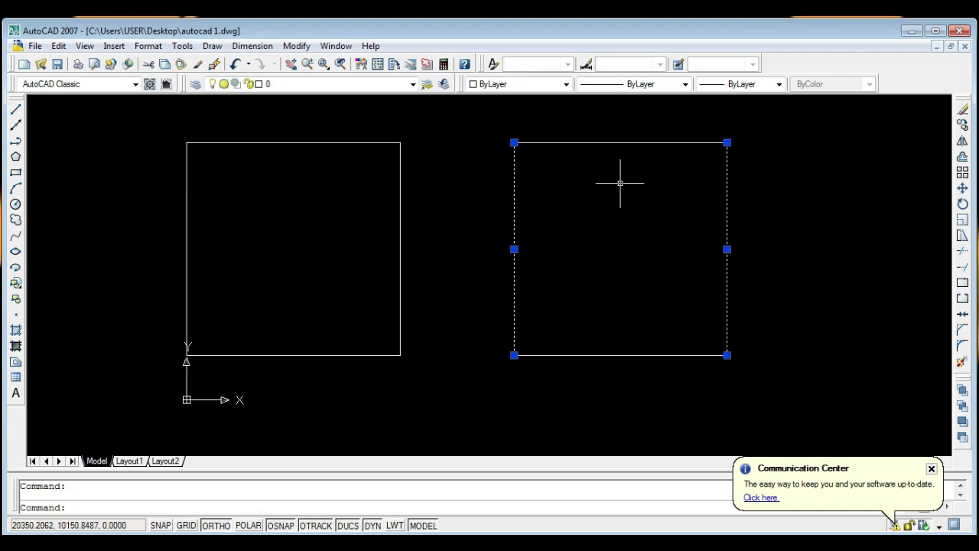
key("Escape")
left_click(438, 130)
left_click(241, 306)
left_click(763, 120)
left_click(705, 179)
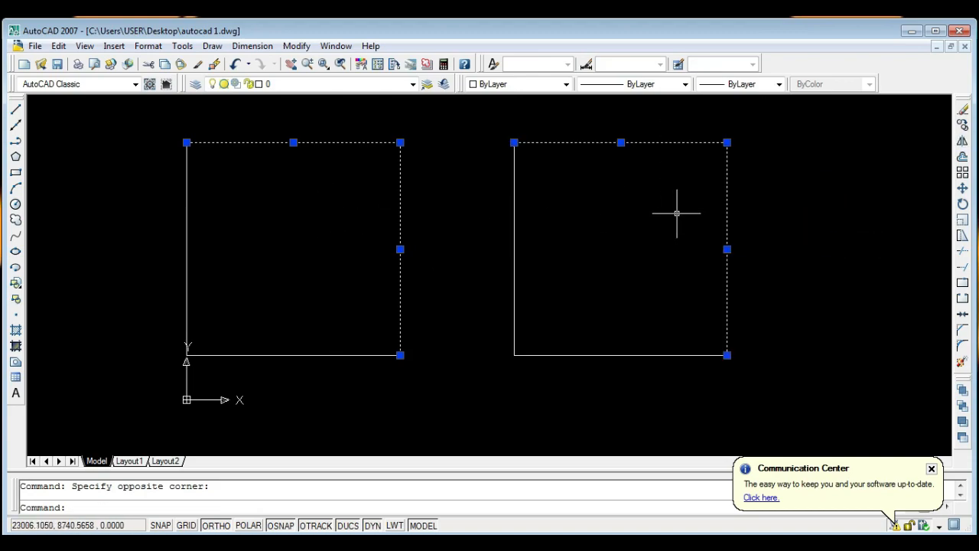
key("Escape")
Draw a third rectangle, 10000 by 10000, to the right of the two squares.
type("rec")
key("Return")
left_click(802, 338)
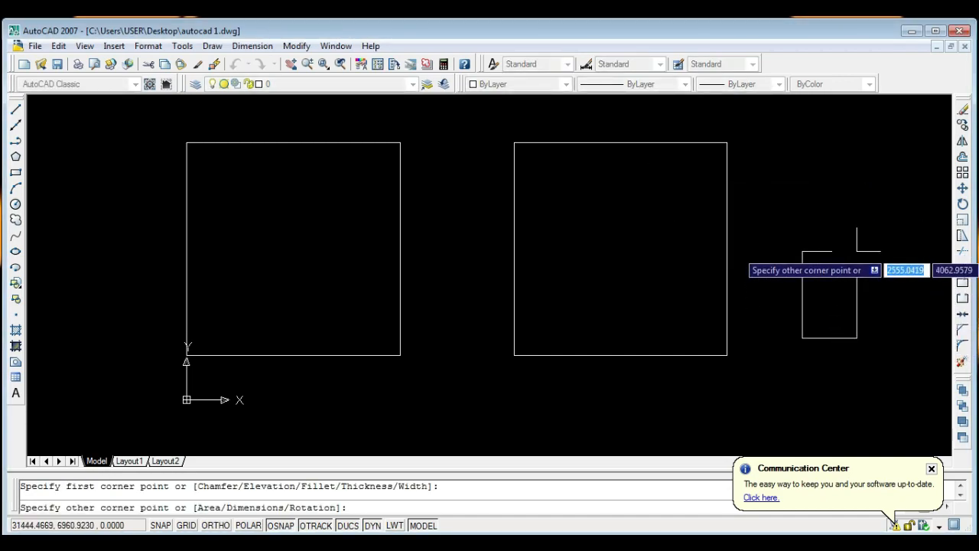
type("10000")
key("Tab")
type("10000")
key("Return")
key("Escape")
Explode the third rectangle into separate lines.
left_click(834, 228)
left_click(794, 241)
type("x")
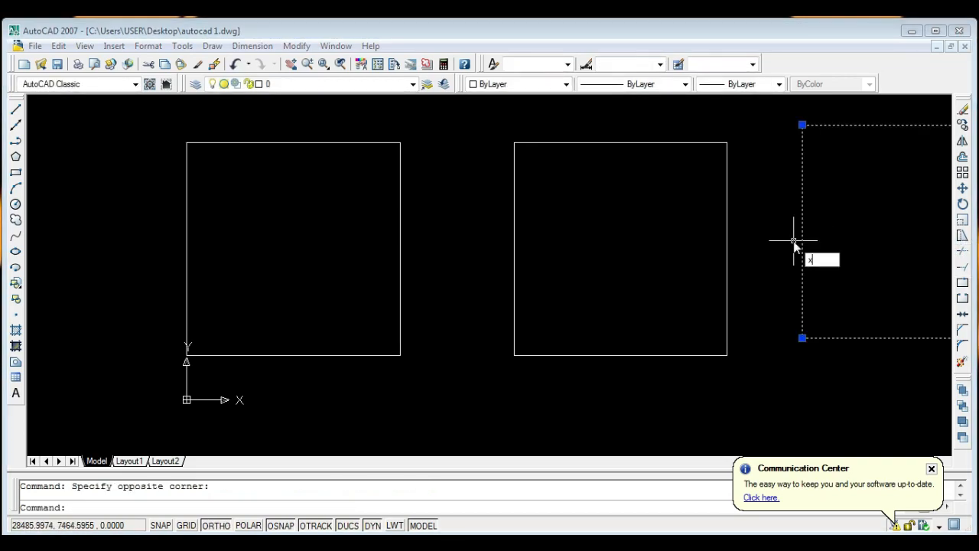
key("Return")
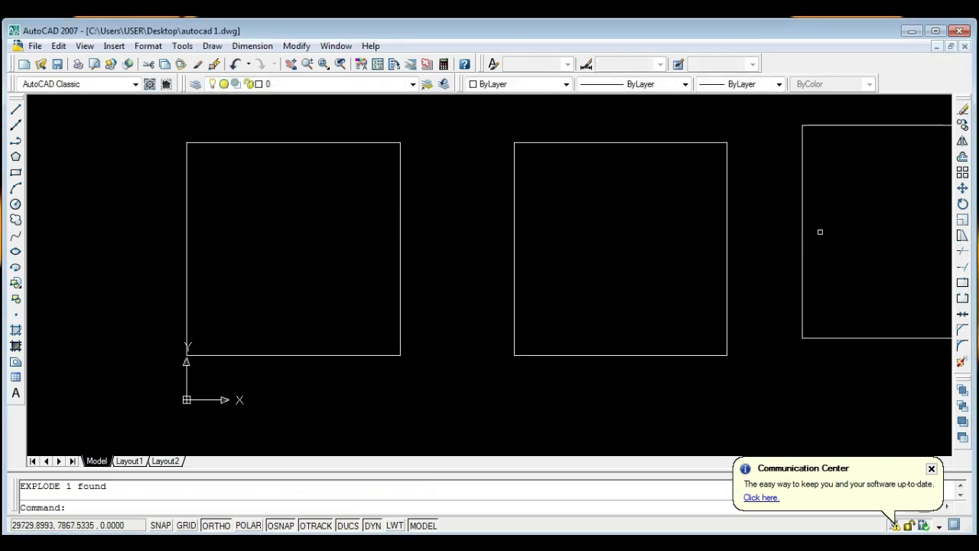
scroll(768, 239, "down", 2)
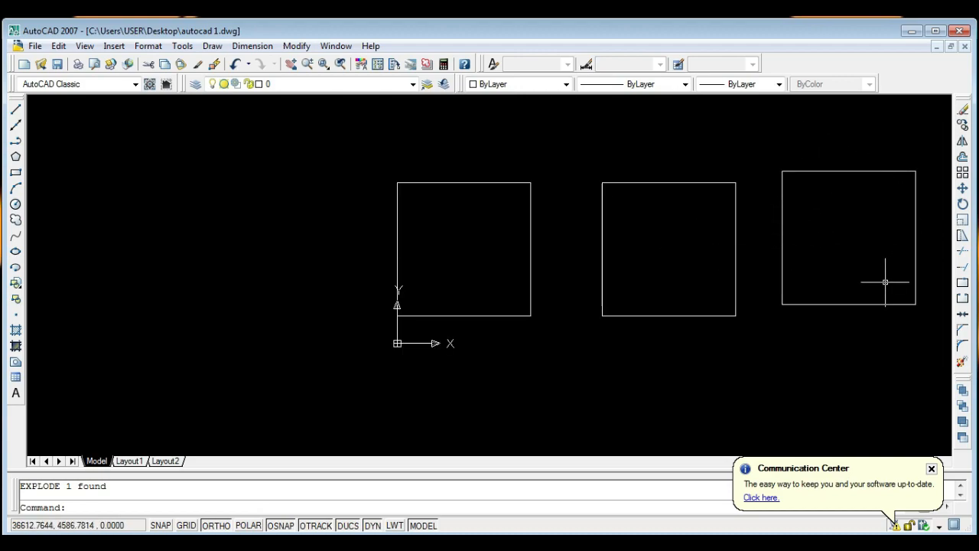
Erase all the lines of the exploded third rectangle.
left_click(927, 326)
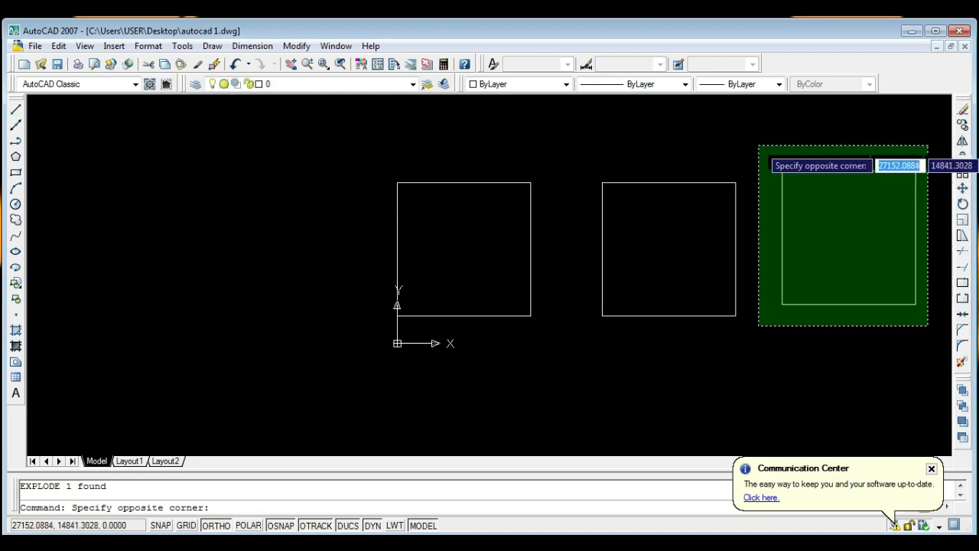
left_click(765, 151)
key("Delete")
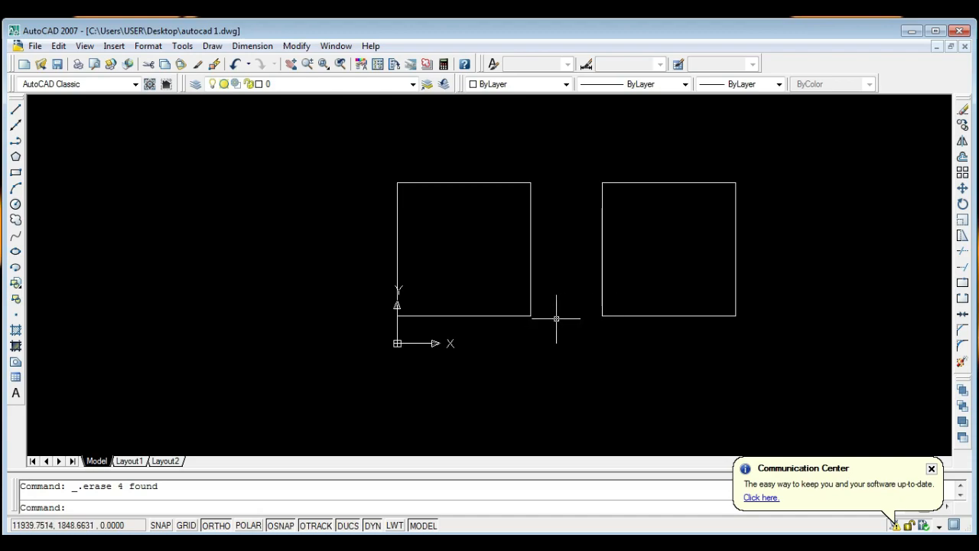
Draw a rectangle to the left of the original square, placing its other corner at -10000, -10000 from the first corner.
type("rec")
key("Return")
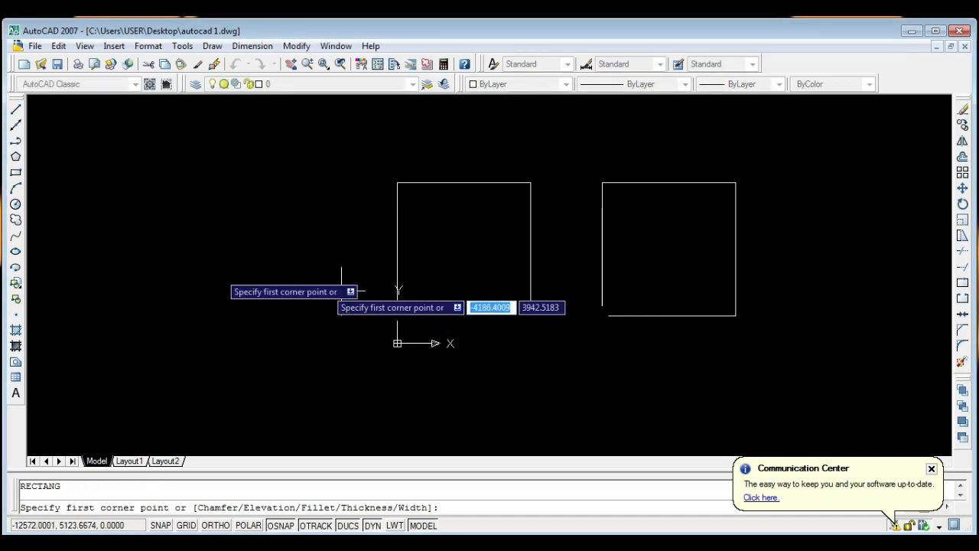
left_click(192, 260)
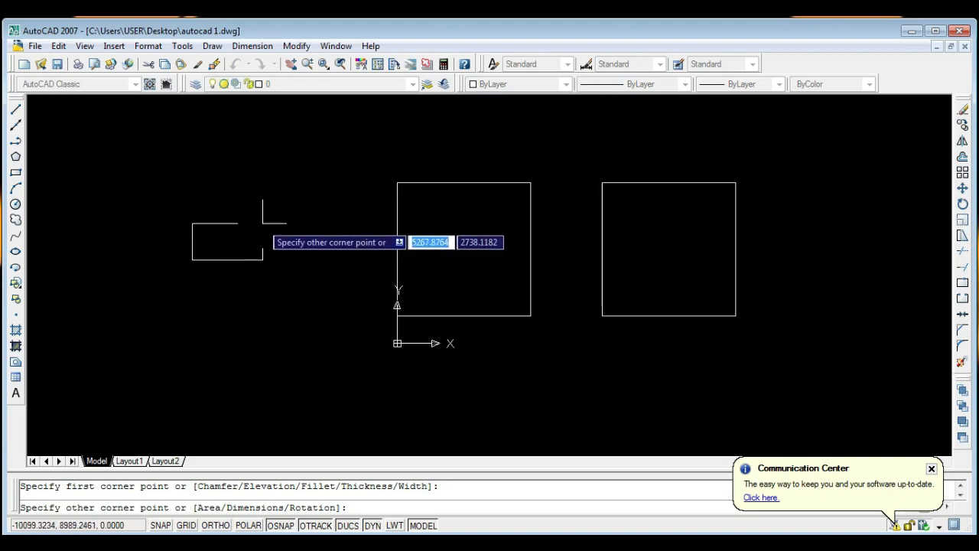
type("-100")
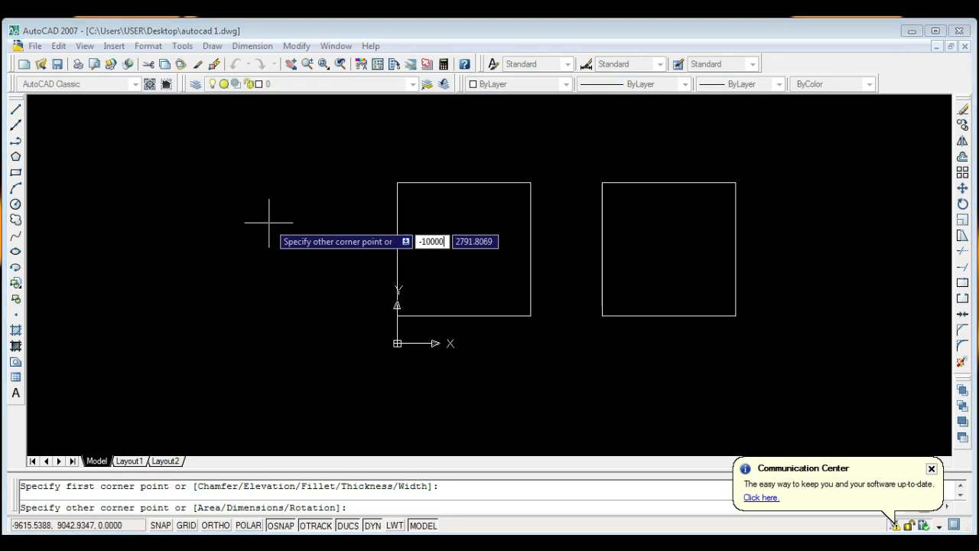
type("00")
key("Tab")
type("-")
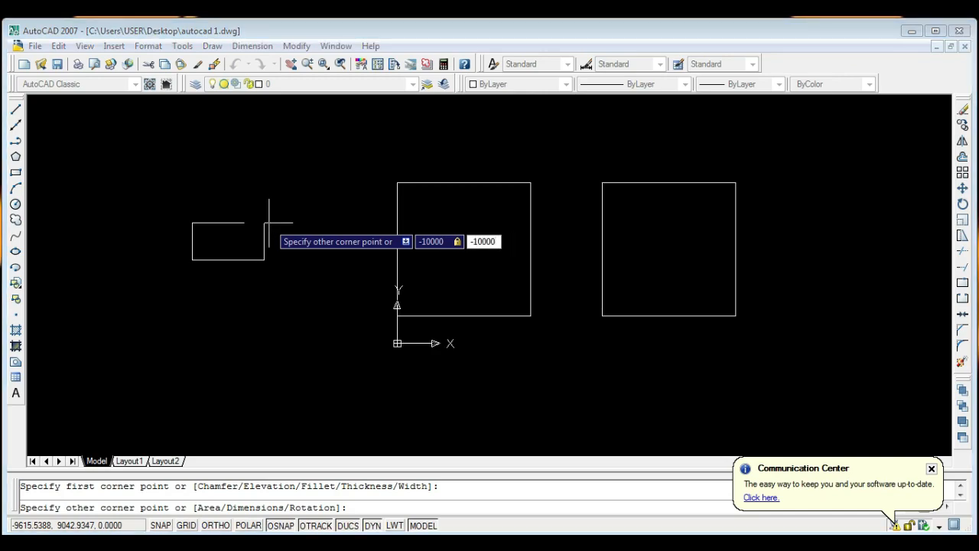
type("10000")
key("Return")
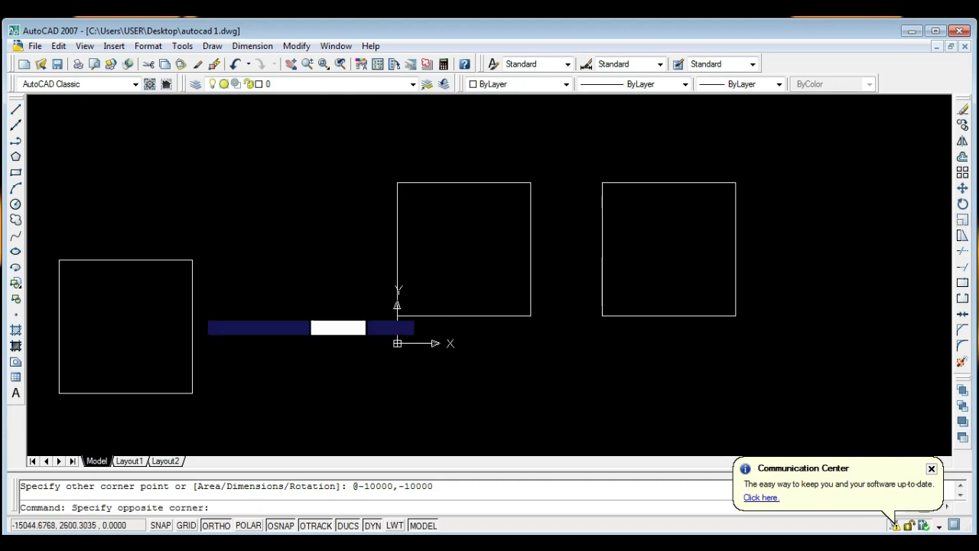
Move the new rectangle by its lower-left corner, with Ortho off, onto the bottom-edge extension line to the right of the second square.
left_click(196, 308)
left_click(180, 330)
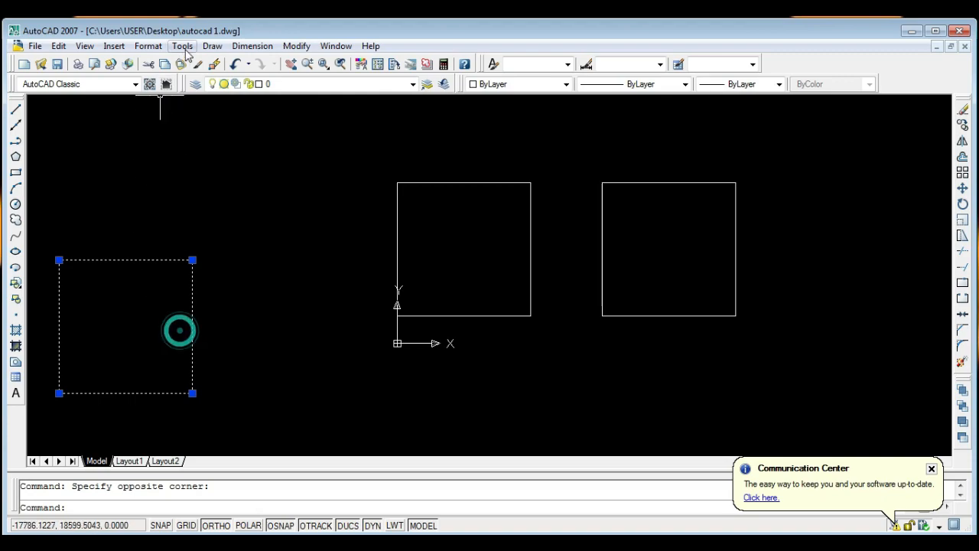
left_click(296, 45)
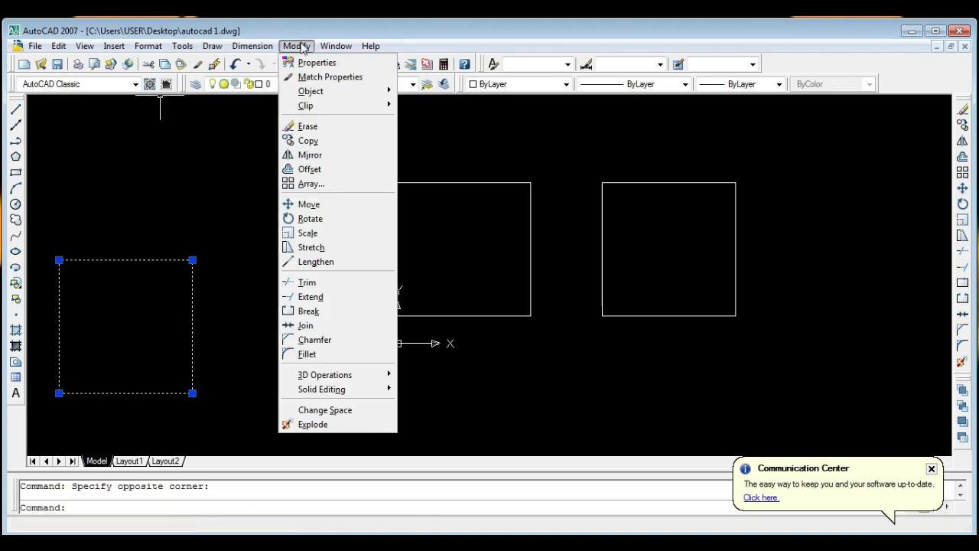
left_click(321, 205)
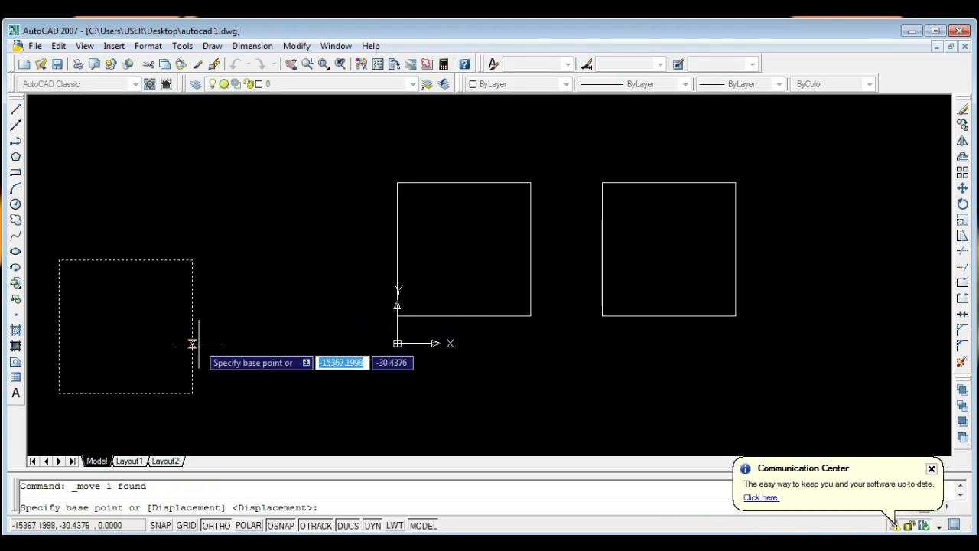
left_click(58, 393)
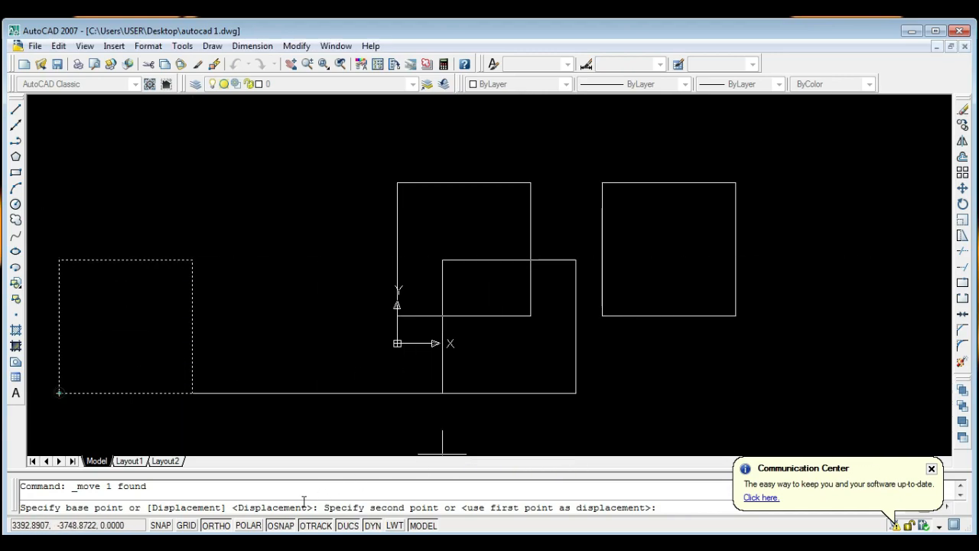
left_click(216, 526)
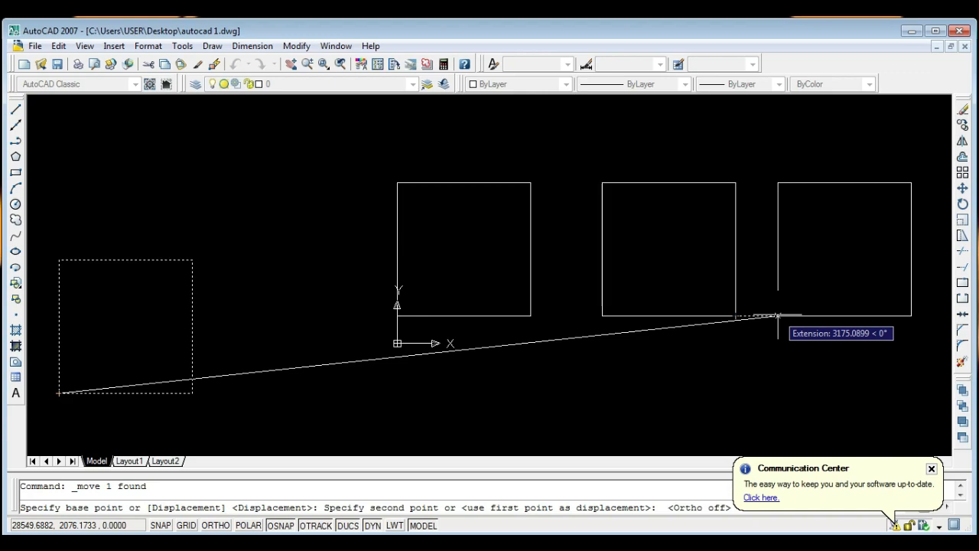
left_click(778, 315)
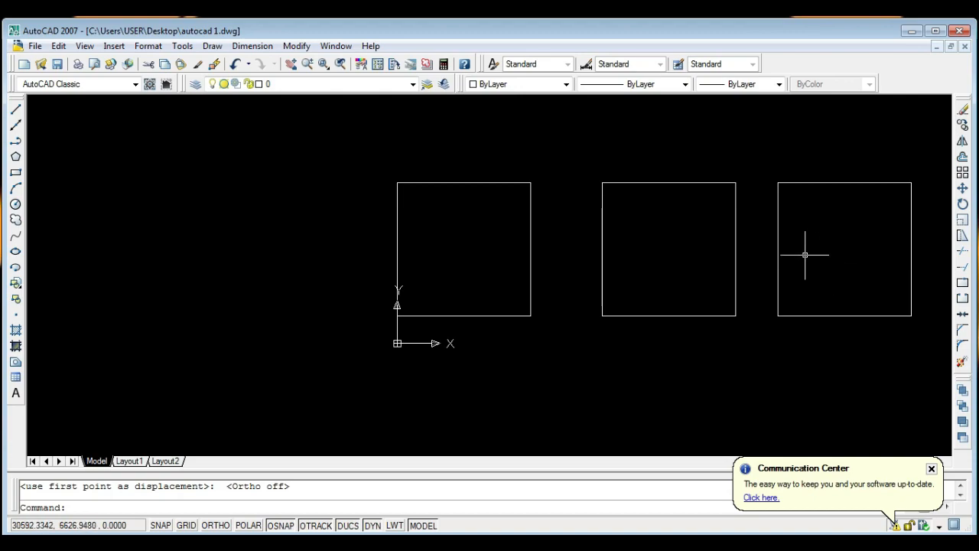
left_click(297, 47)
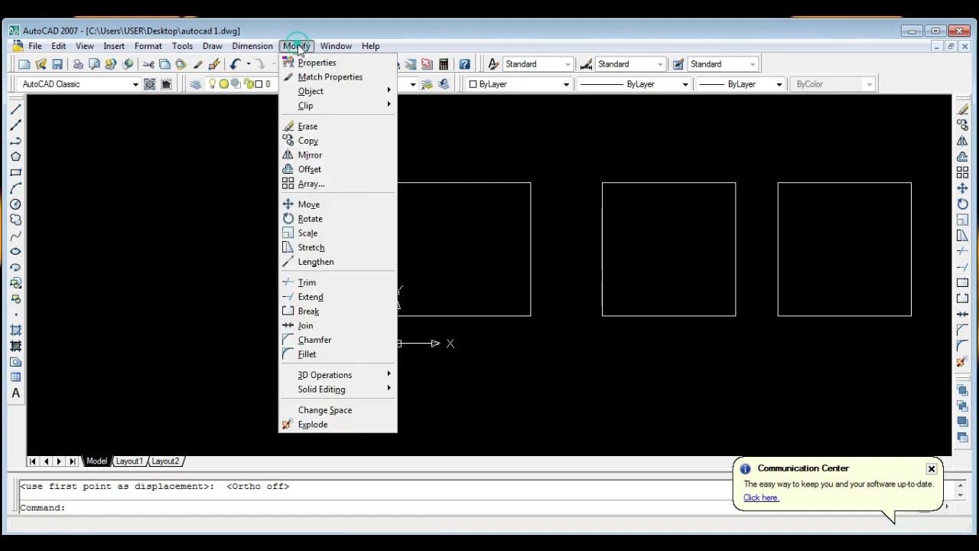
left_click(329, 205)
left_click(177, 219)
left_click(237, 274)
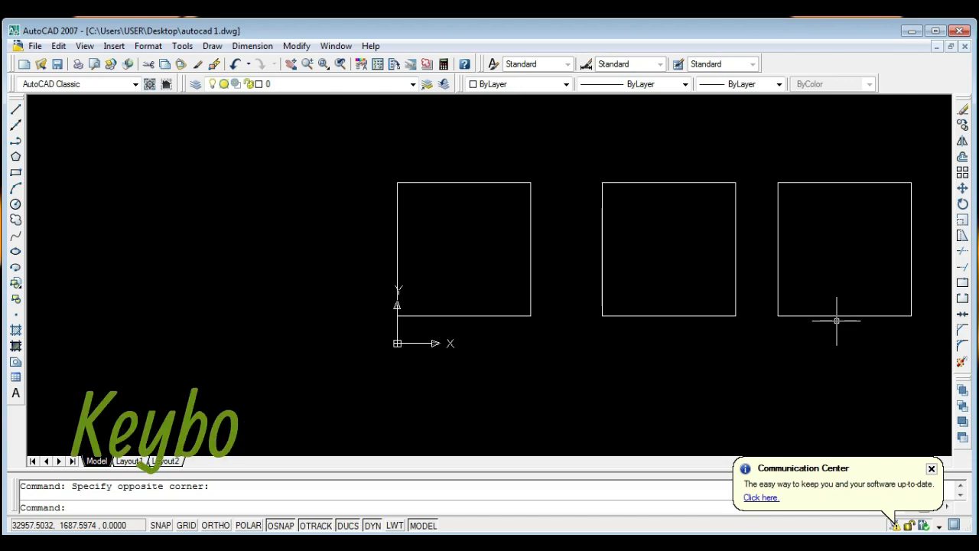
type("move")
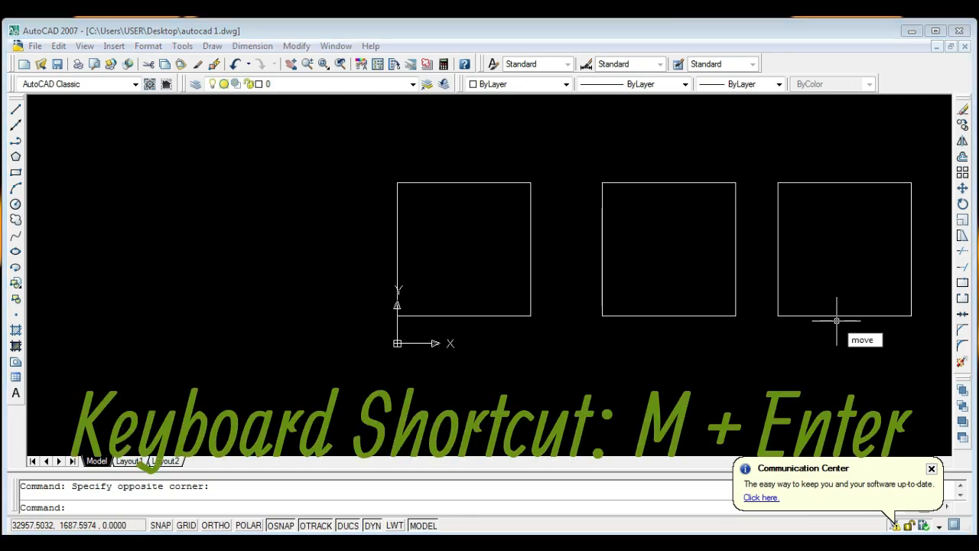
key("Return")
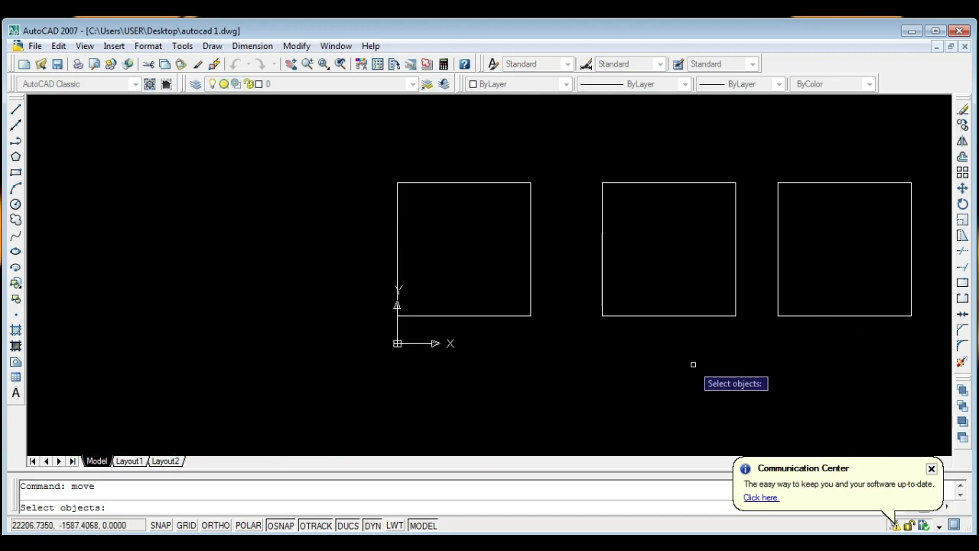
key("Escape")
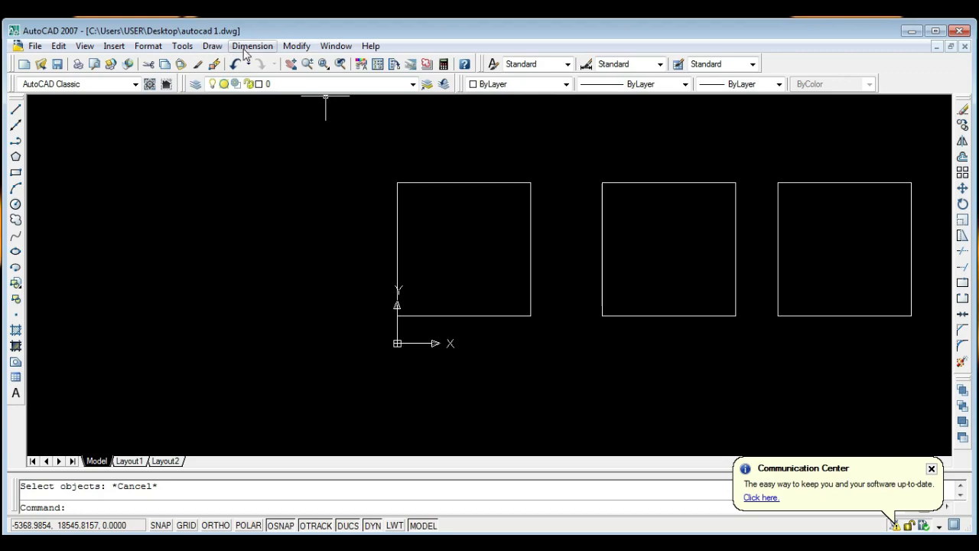
left_click(297, 46)
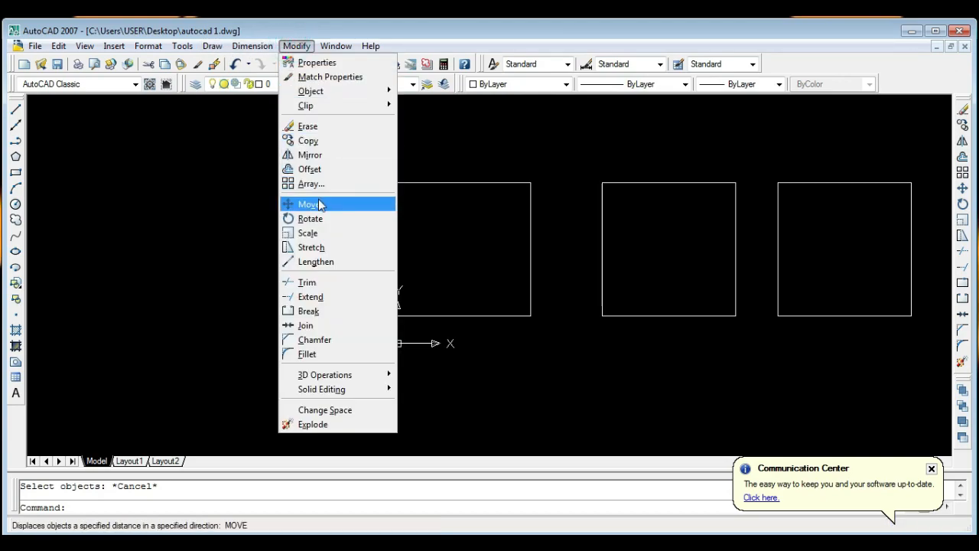
left_click(318, 200)
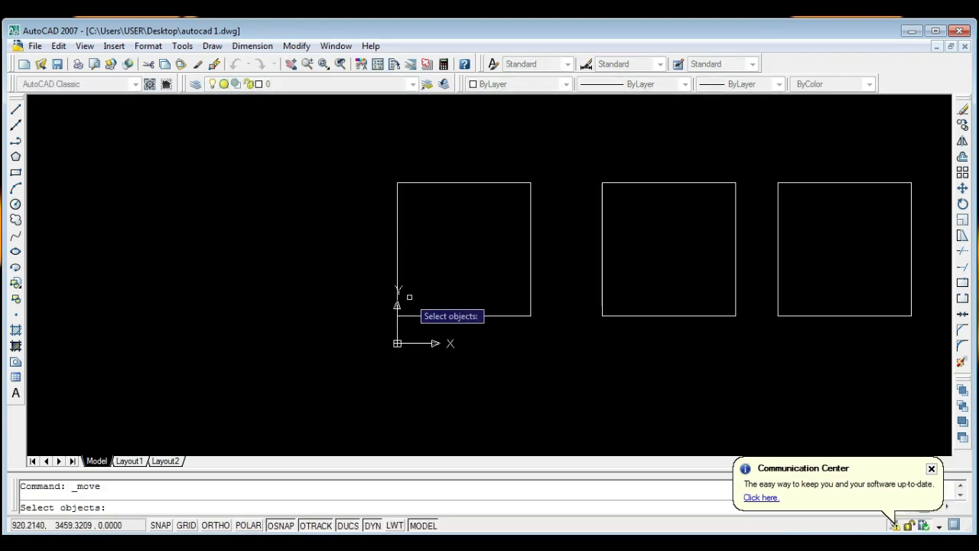
key("Escape")
left_click(814, 298)
left_click(791, 335)
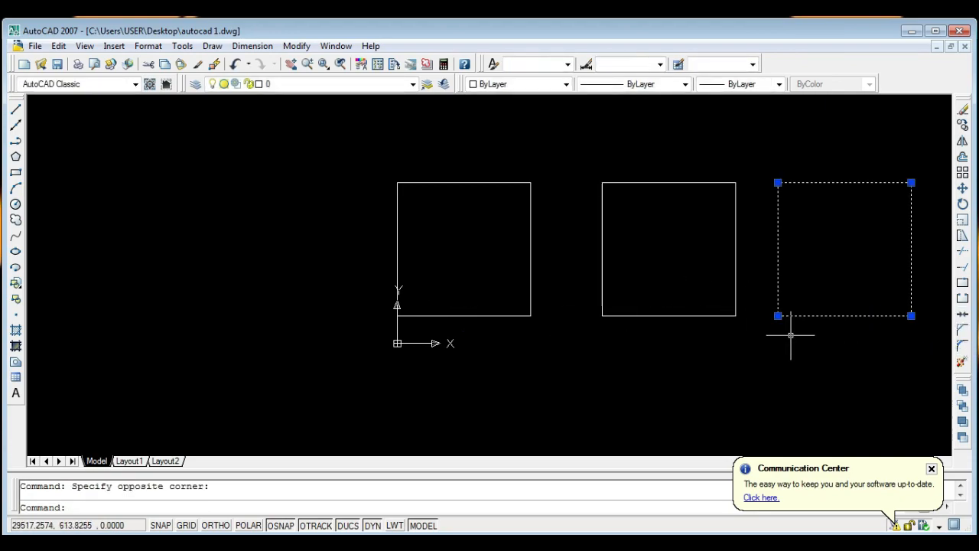
left_click(297, 46)
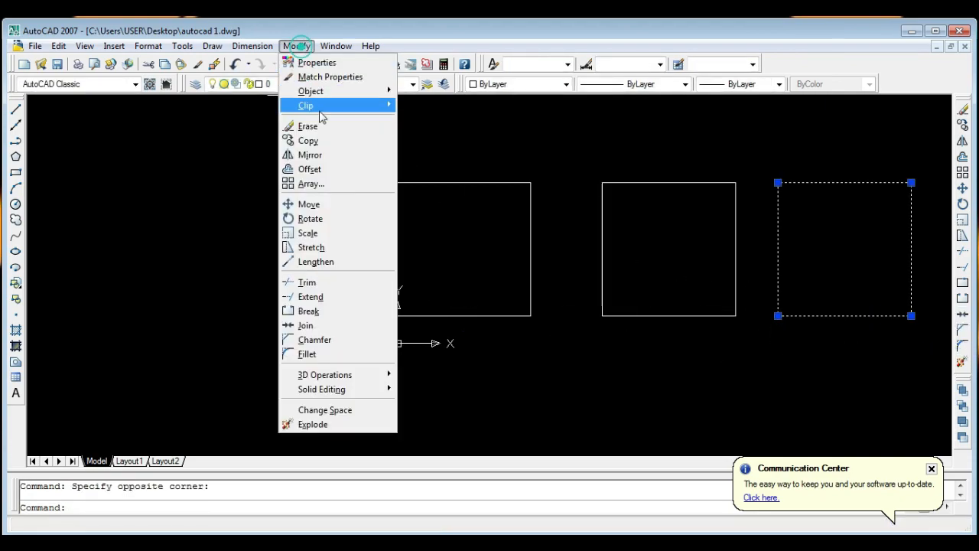
left_click(344, 204)
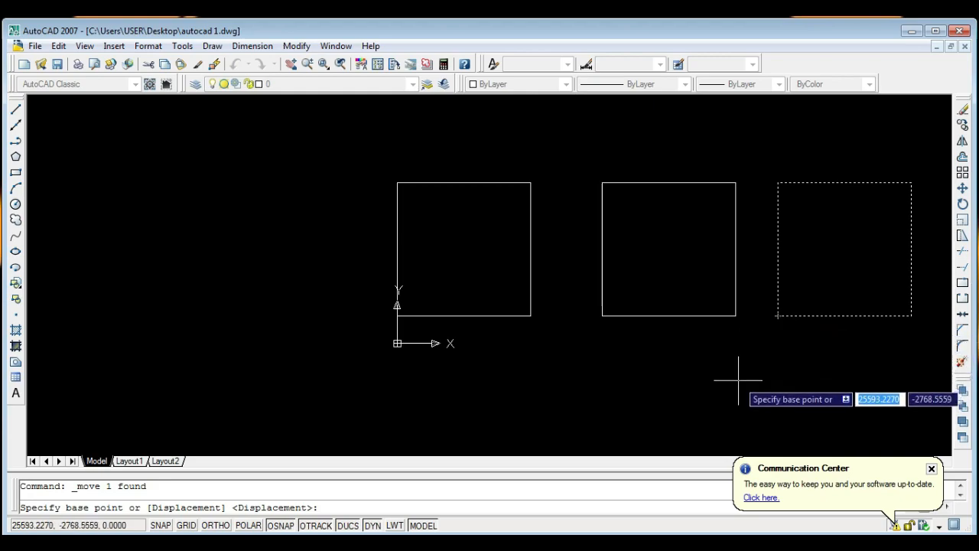
key("Escape")
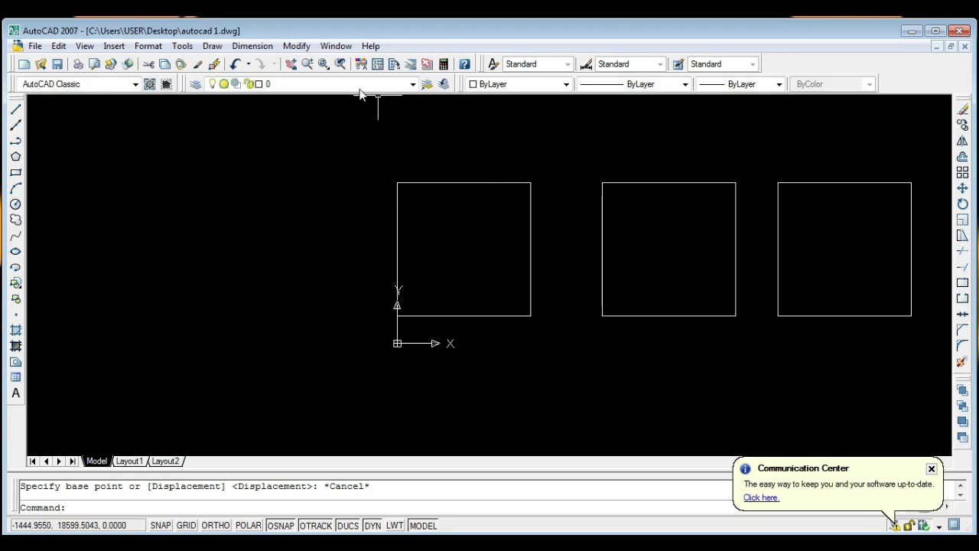
left_click(297, 46)
left_click(297, 46)
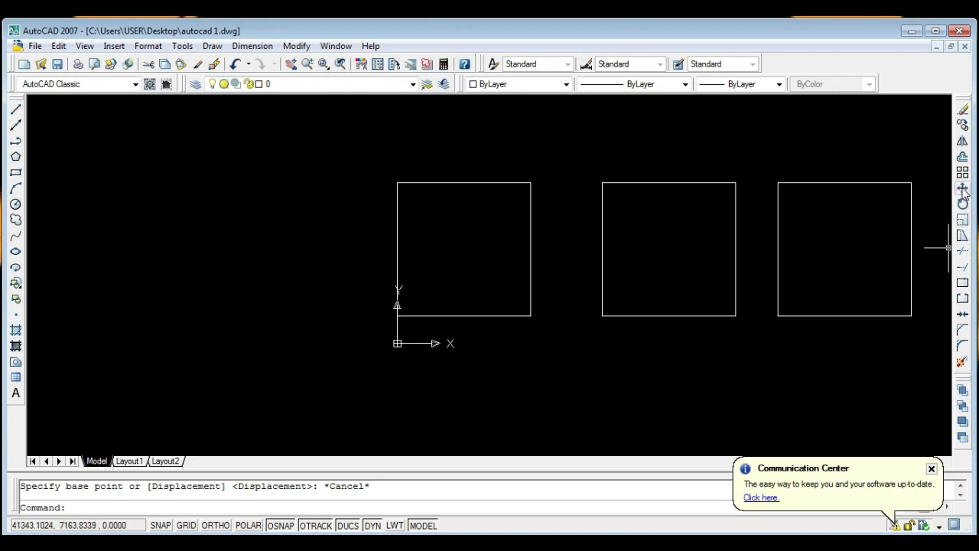
Move the rightmost square by its lower-left corner onto the bottom-edge extension line to the left of the original square.
left_click(962, 189)
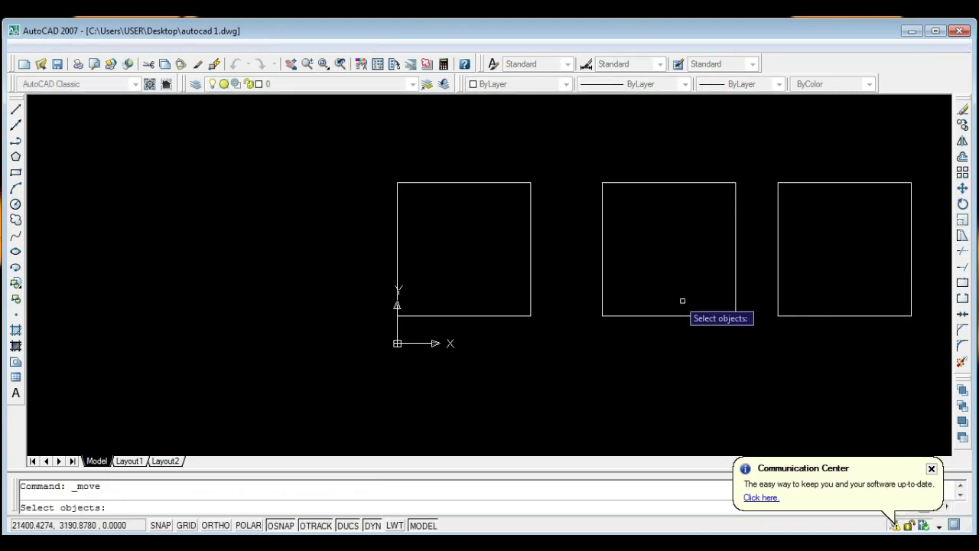
left_click(817, 316)
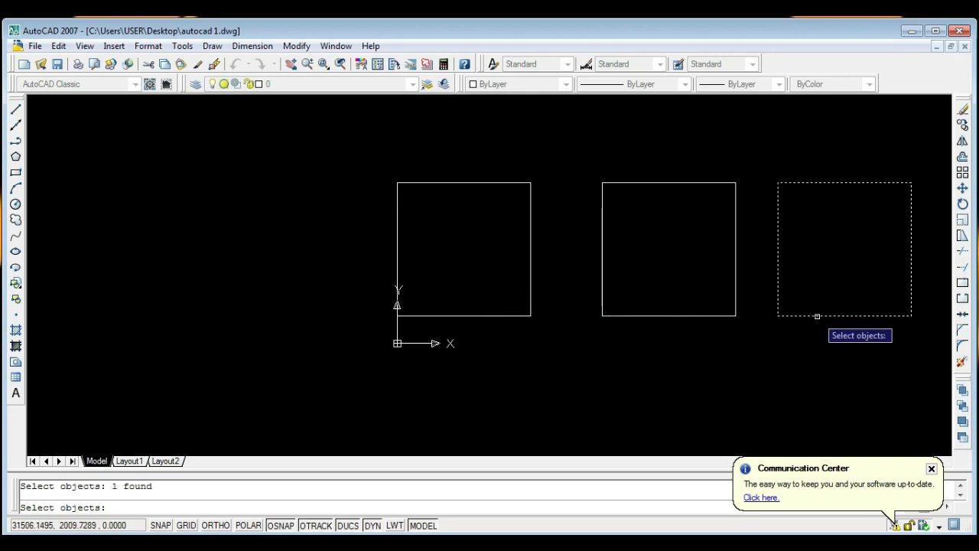
key("Return")
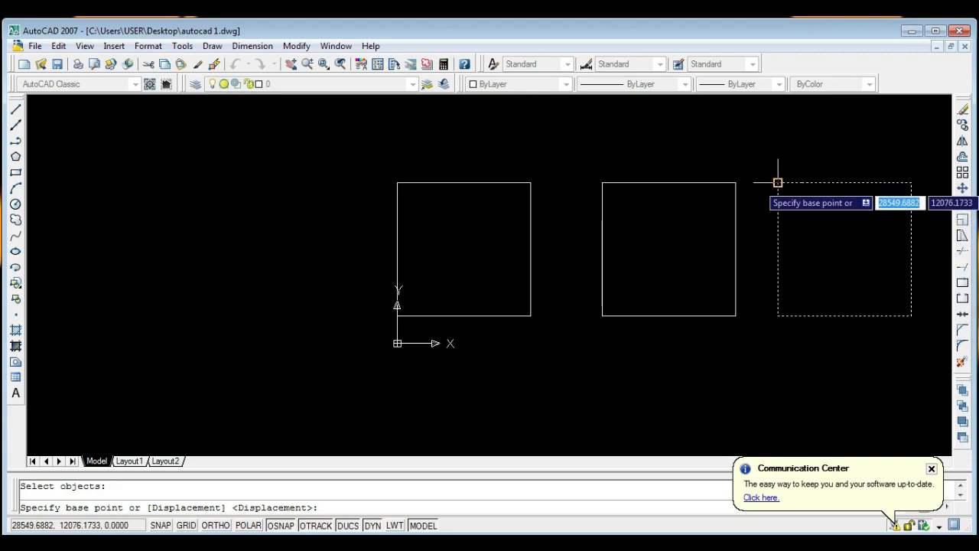
left_click(777, 315)
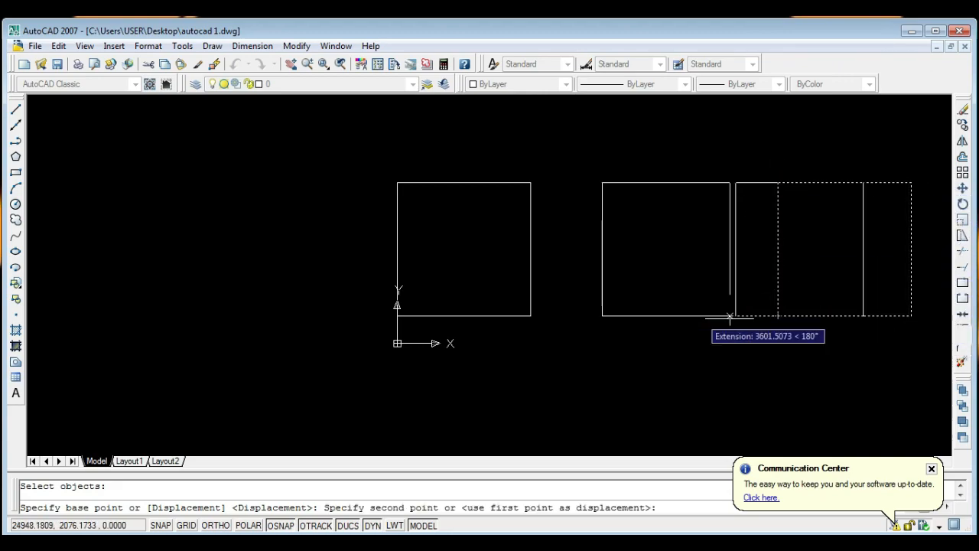
left_click(397, 316)
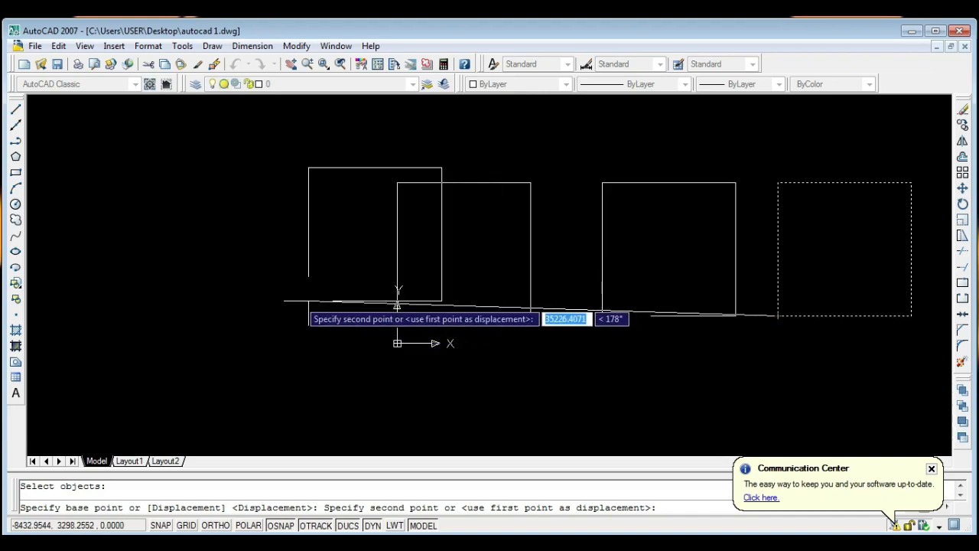
left_click(162, 316)
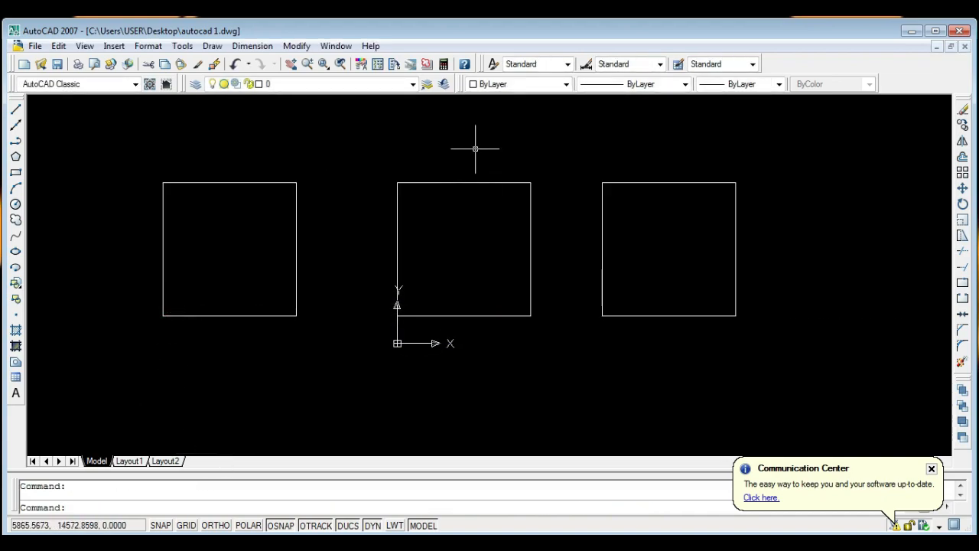
type("rec")
key("Return")
left_click(811, 179)
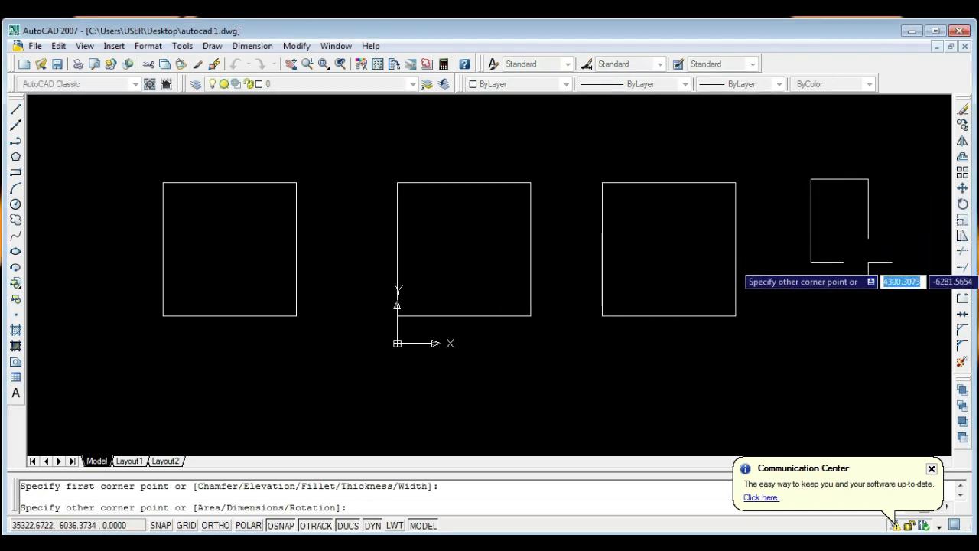
key("Escape")
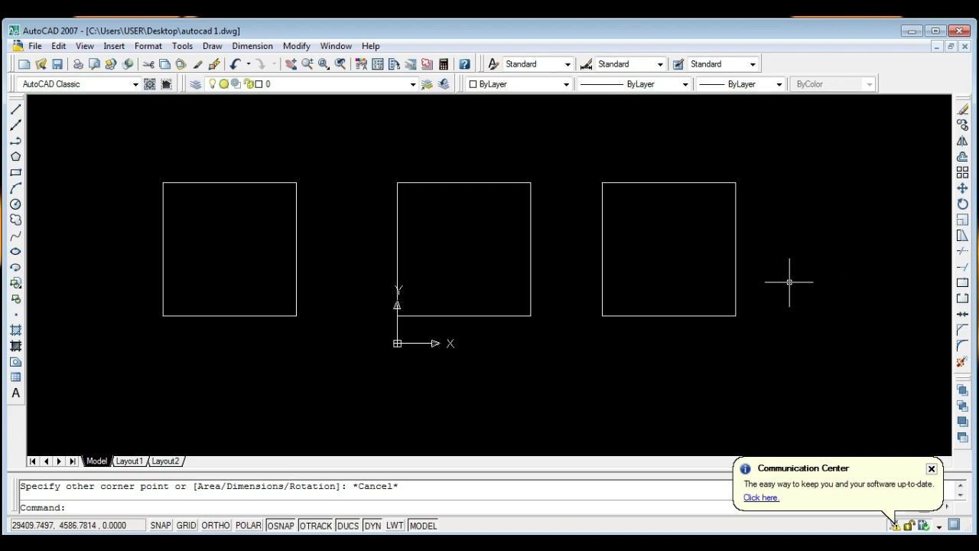
type("x")
key("Return")
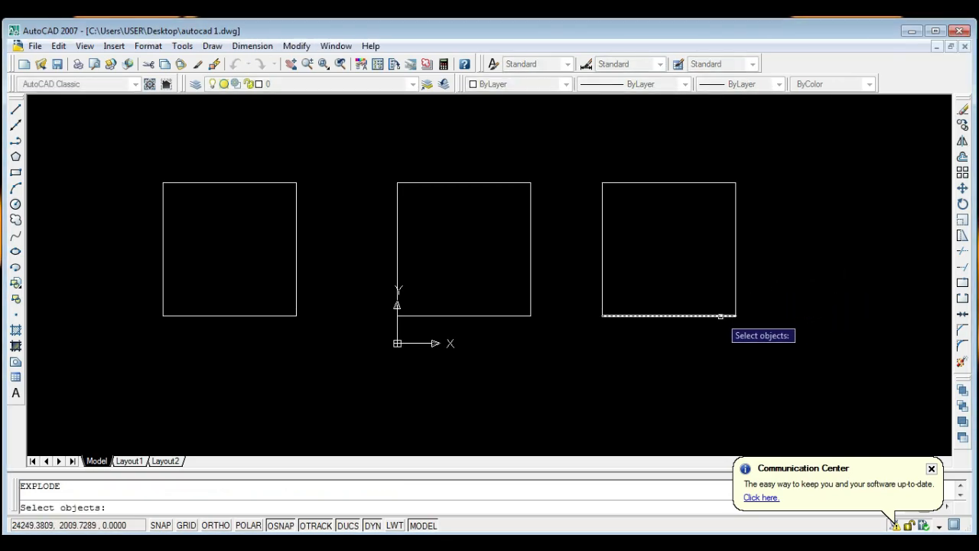
key("Return")
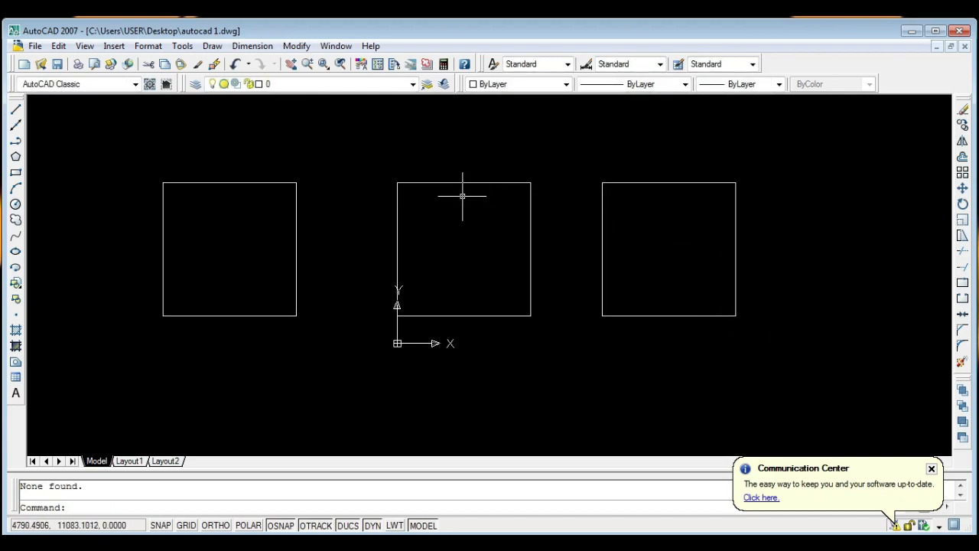
left_click(294, 46)
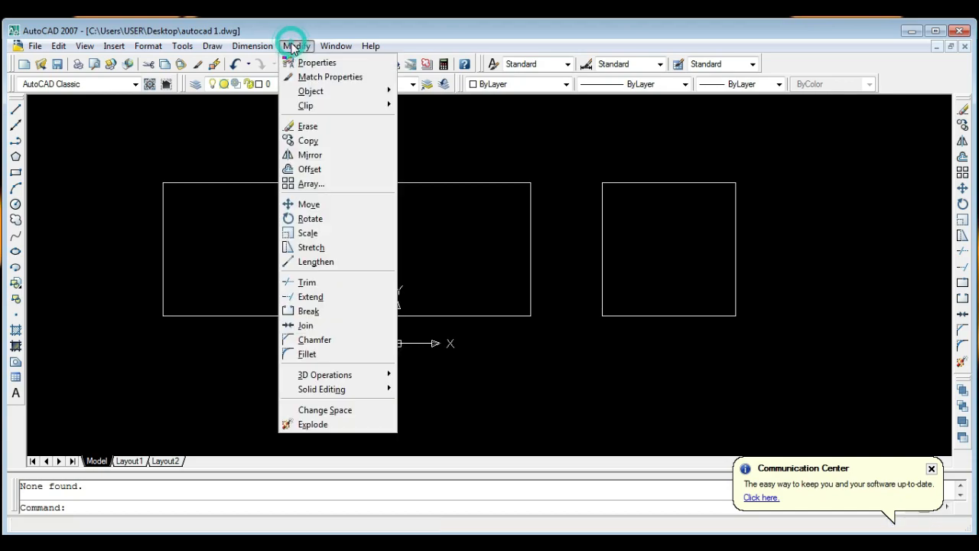
left_click(314, 425)
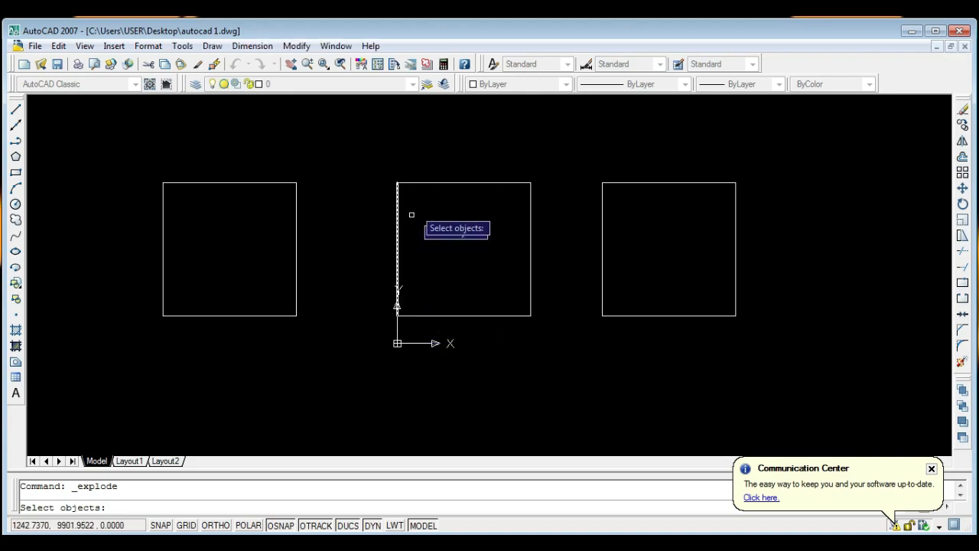
key("Escape")
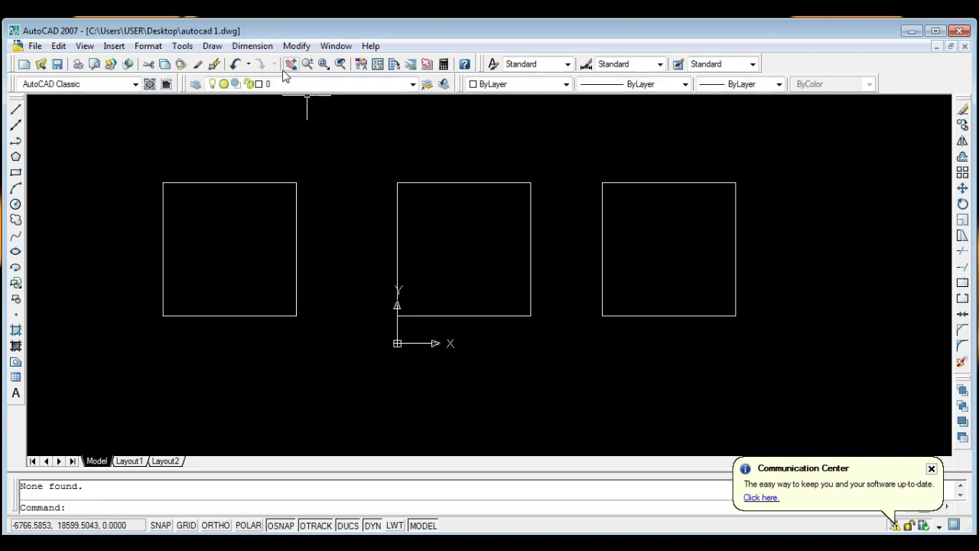
Look through the available drawing and modifying commands, including where Explode is found.
left_click(260, 47)
mouse_move(296, 46)
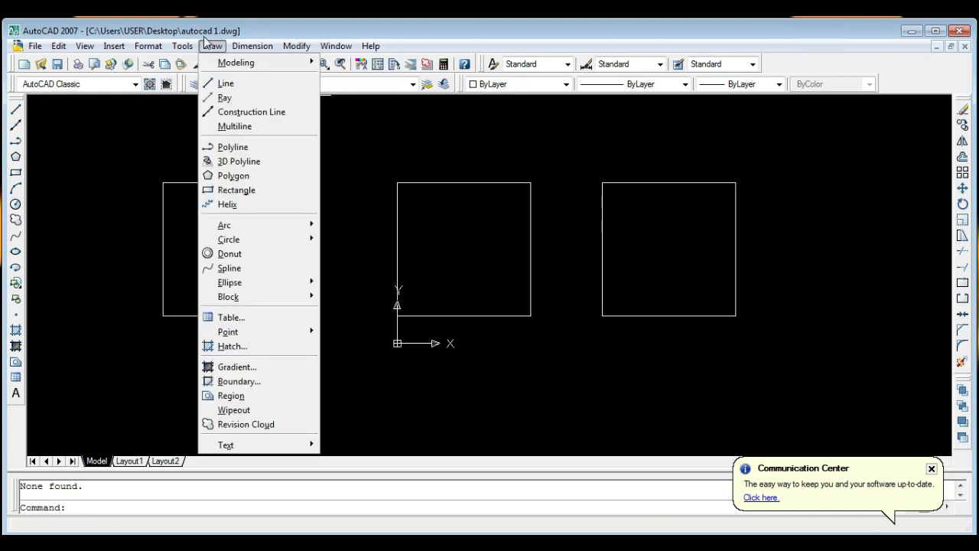
left_click(297, 47)
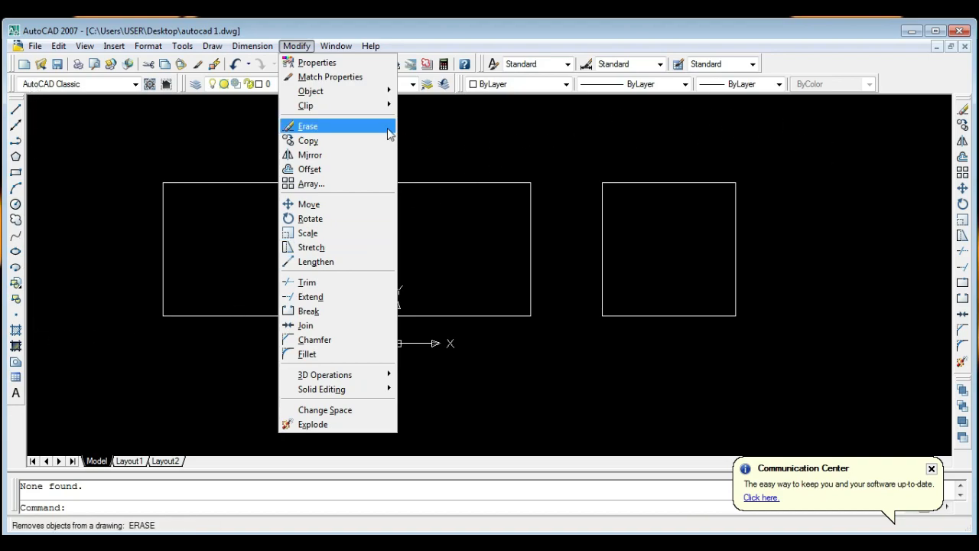
mouse_move(212, 46)
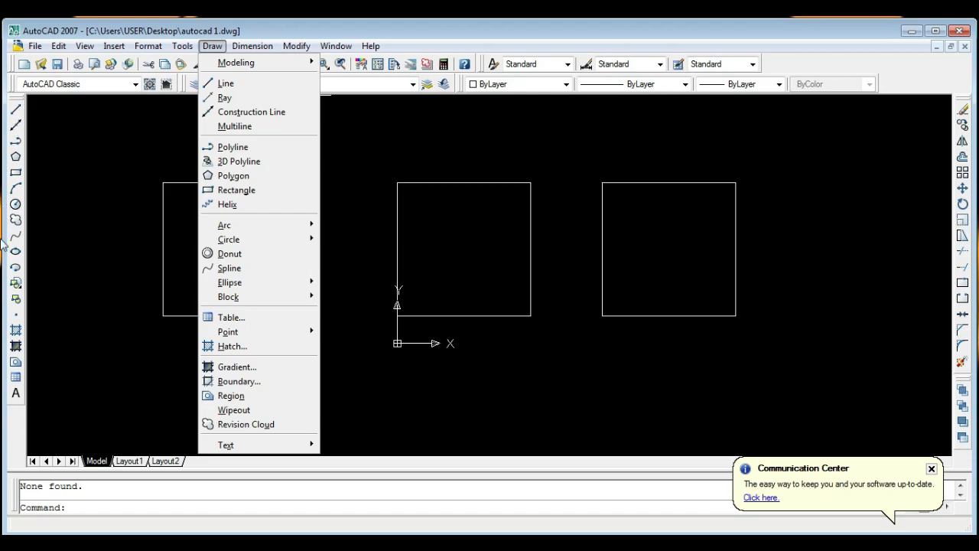
mouse_move(294, 46)
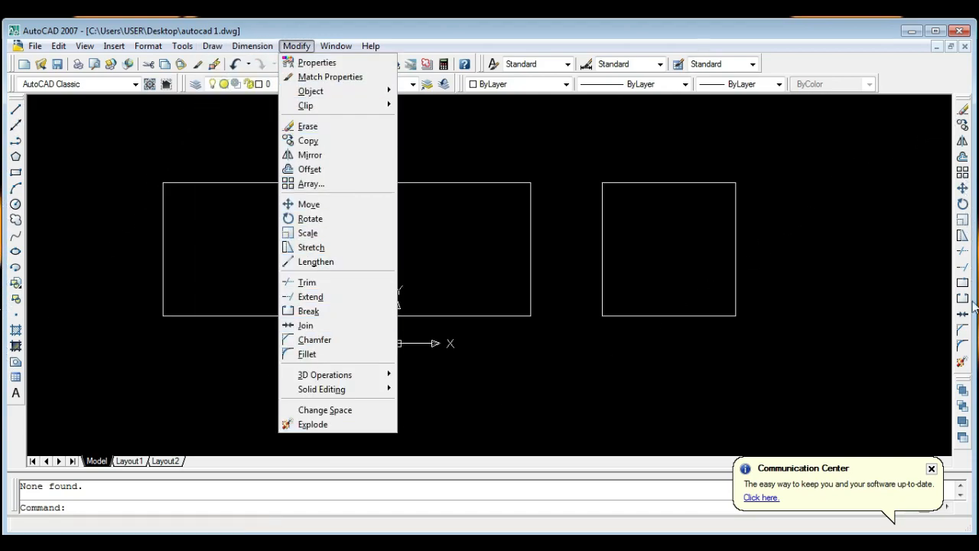
left_click(872, 375)
left_click(833, 382)
left_click(796, 390)
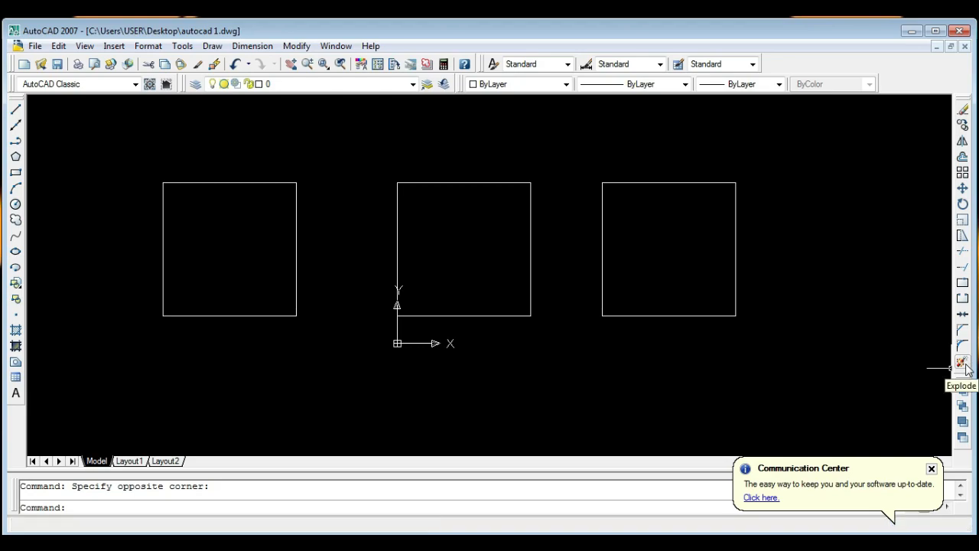
left_click(297, 46)
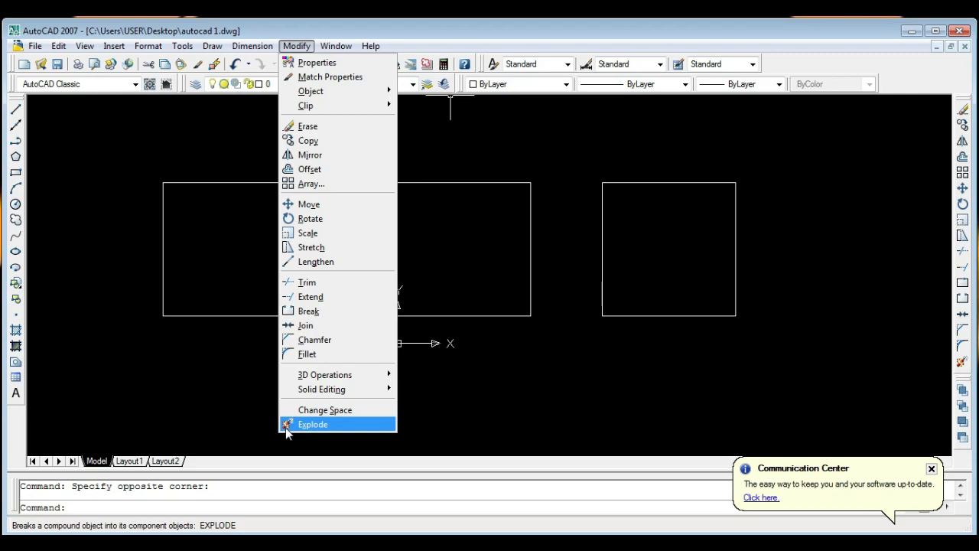
left_click(466, 426)
left_click(495, 413)
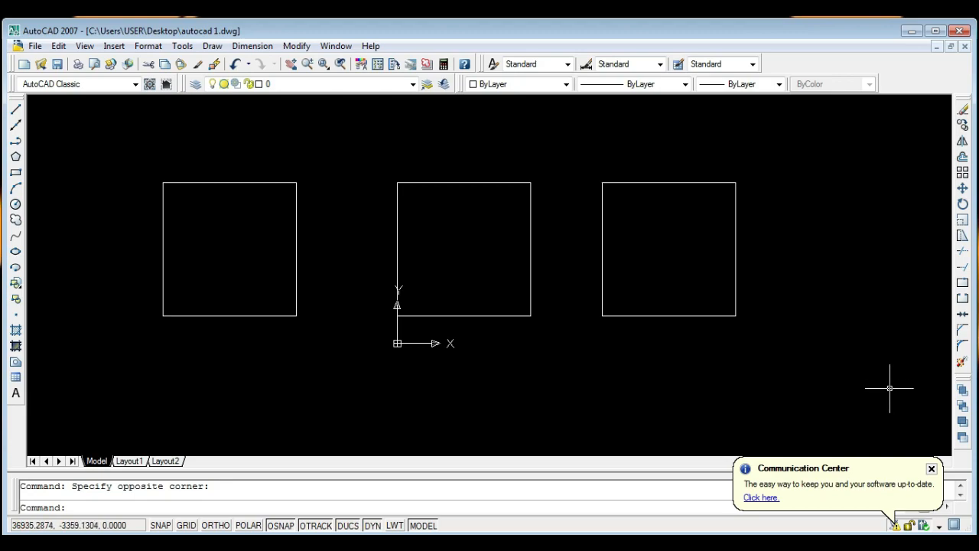
Erase the squares on both sides of the original square.
left_click(326, 345)
left_click(103, 161)
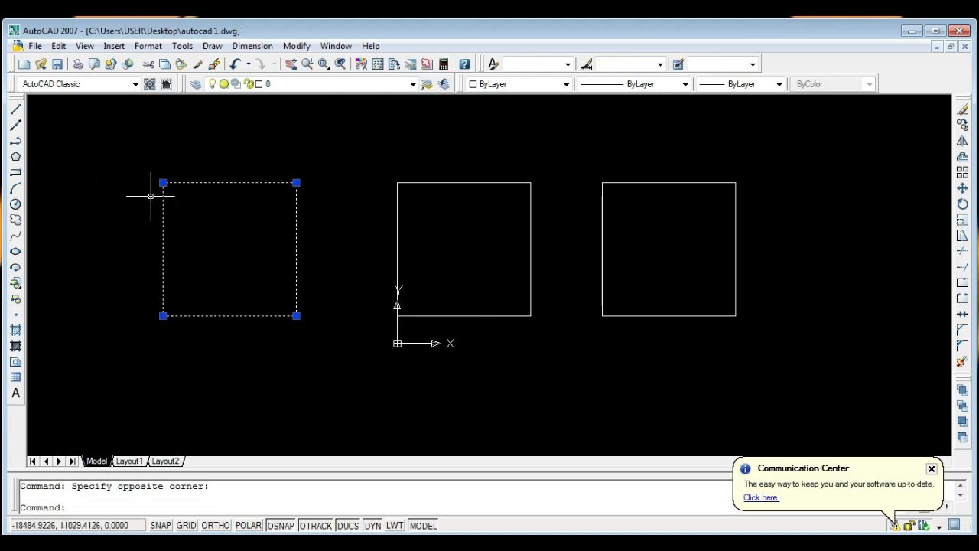
key("Delete")
left_click(778, 346)
left_click(566, 153)
key("Delete")
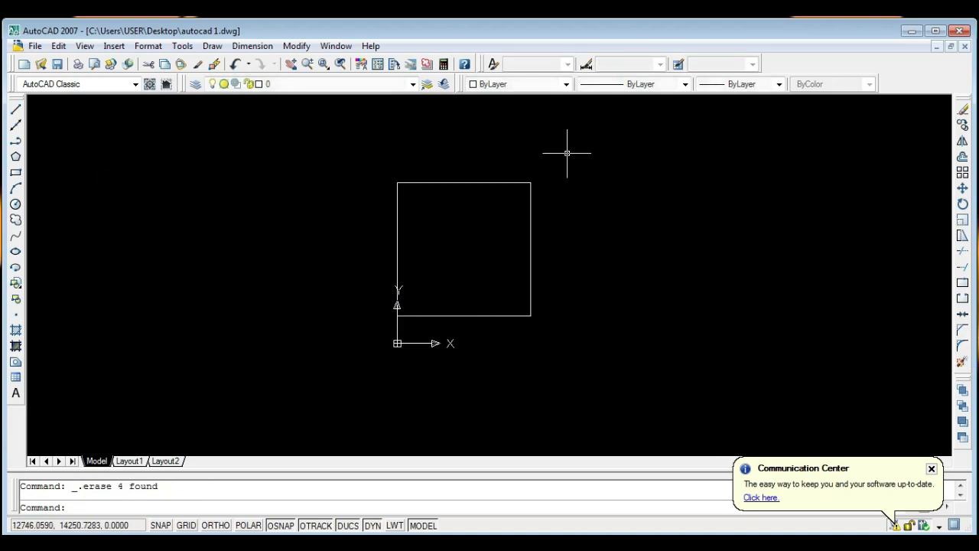
Draw a smaller freehand rectangle inside the original square, leaving a margin on all four sides.
scroll(437, 274, "up", 5)
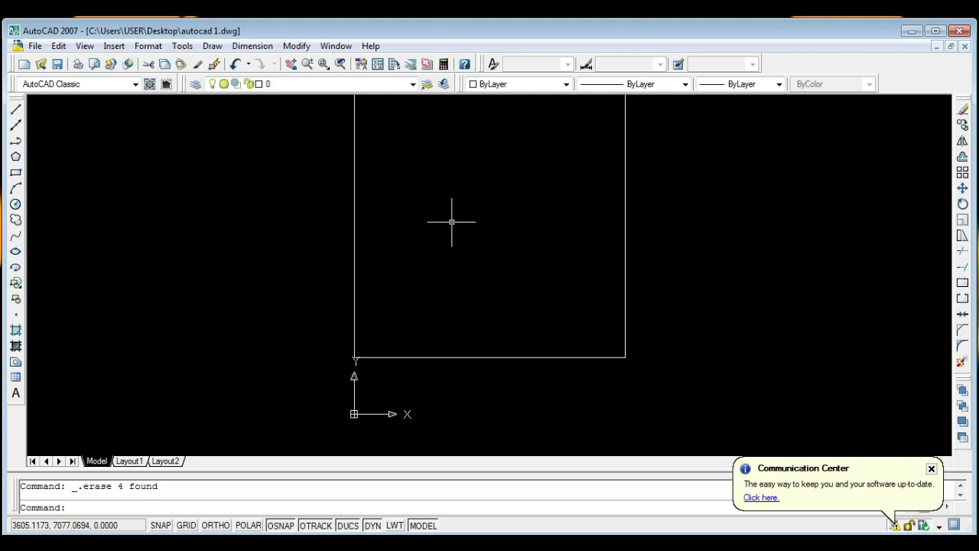
middle_click_drag(433, 247, 418, 296)
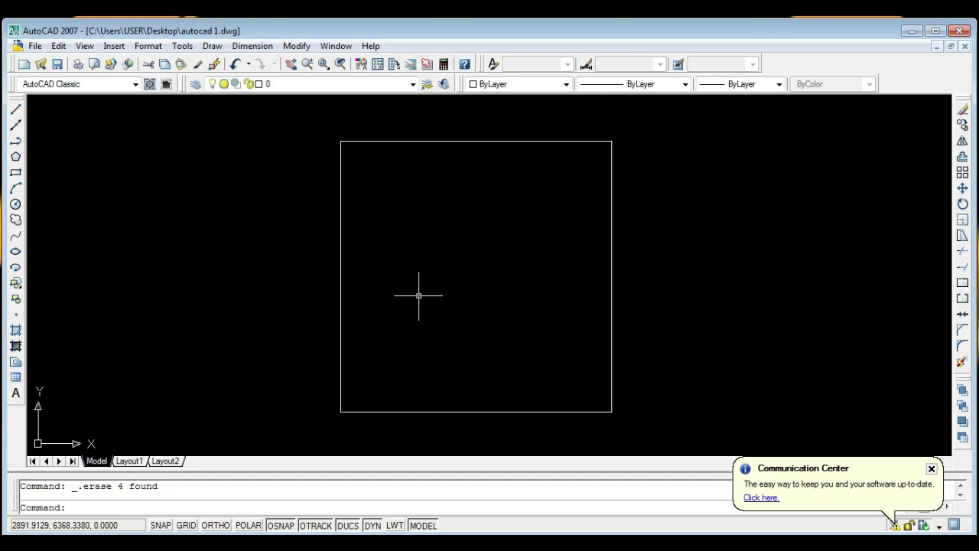
type("rec")
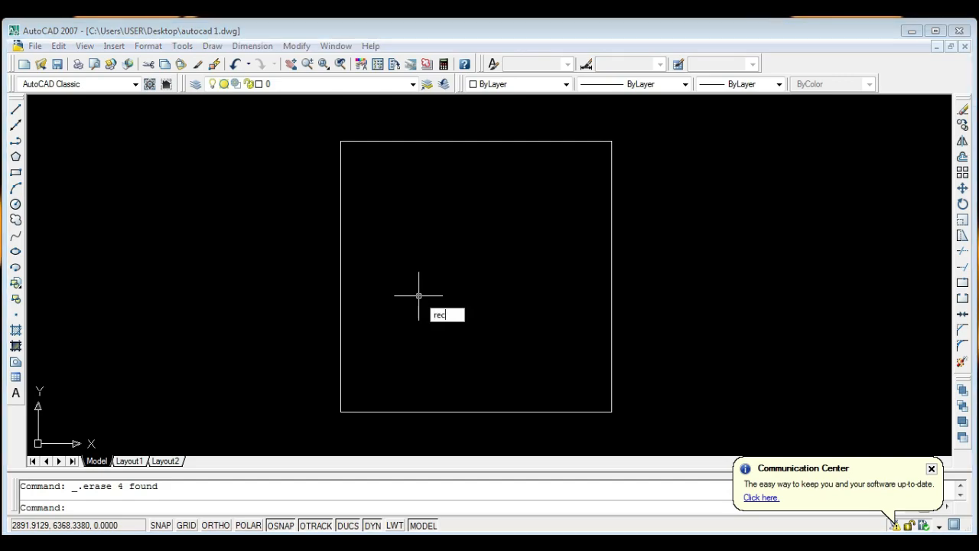
key("Return")
left_click(391, 196)
left_click(564, 344)
key("Escape")
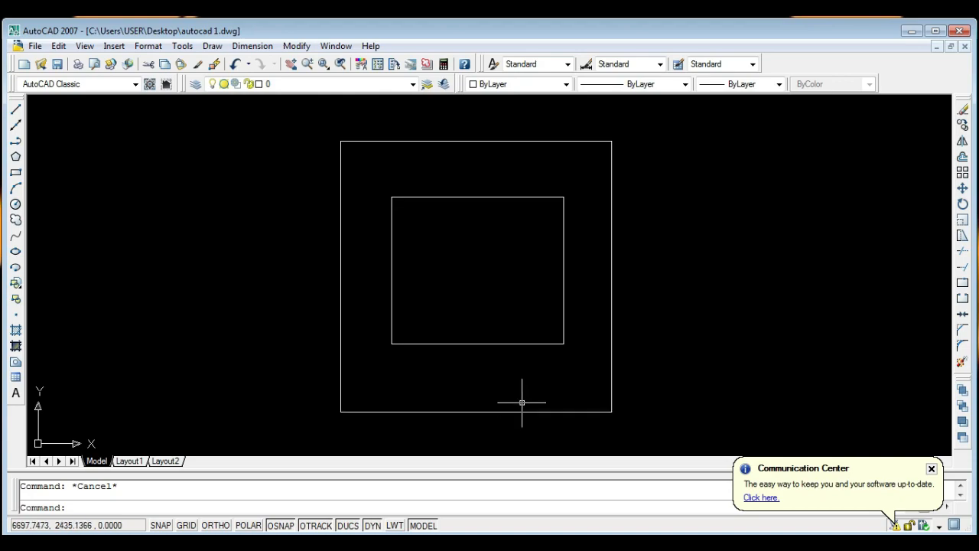
scroll(520, 399, "up", 3)
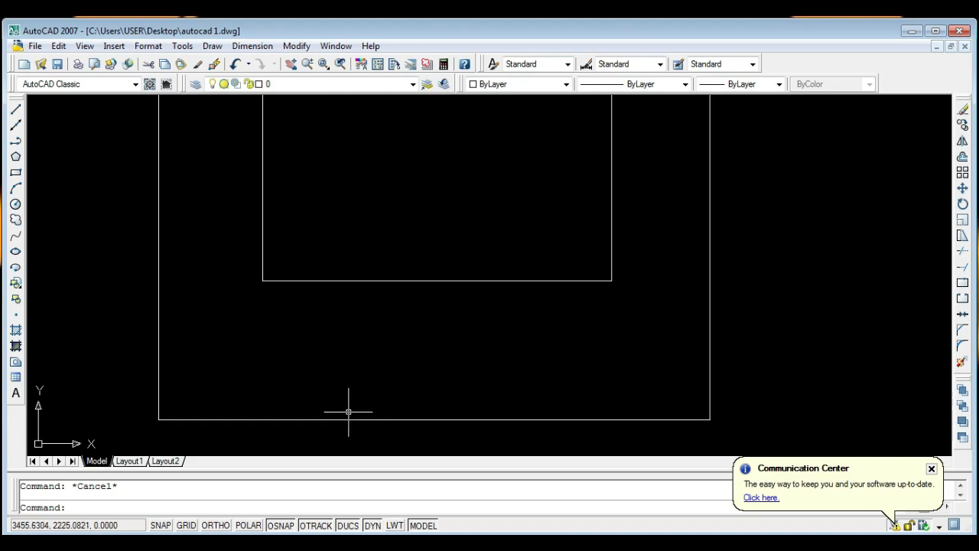
scroll(197, 414, "down", 4)
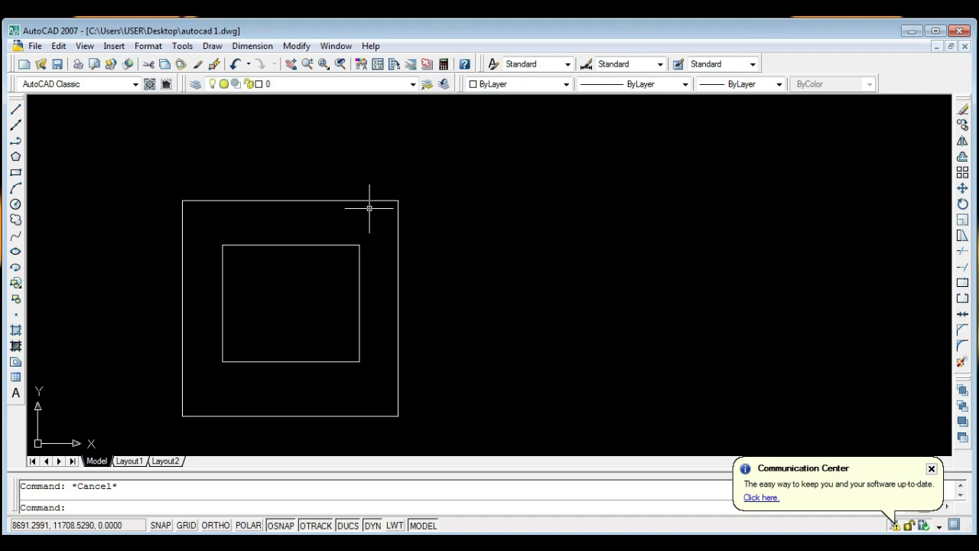
middle_click_drag(361, 219, 481, 192)
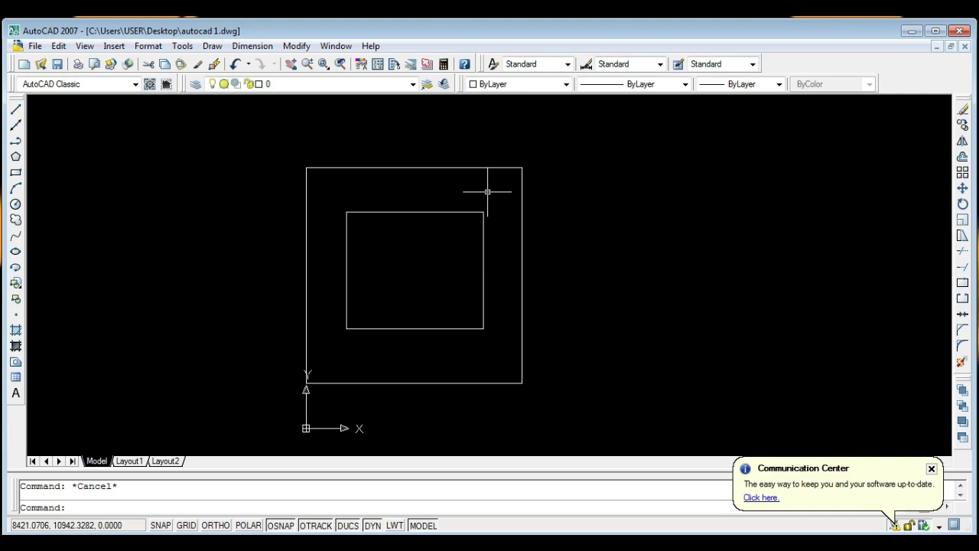
scroll(317, 189, "up", 3)
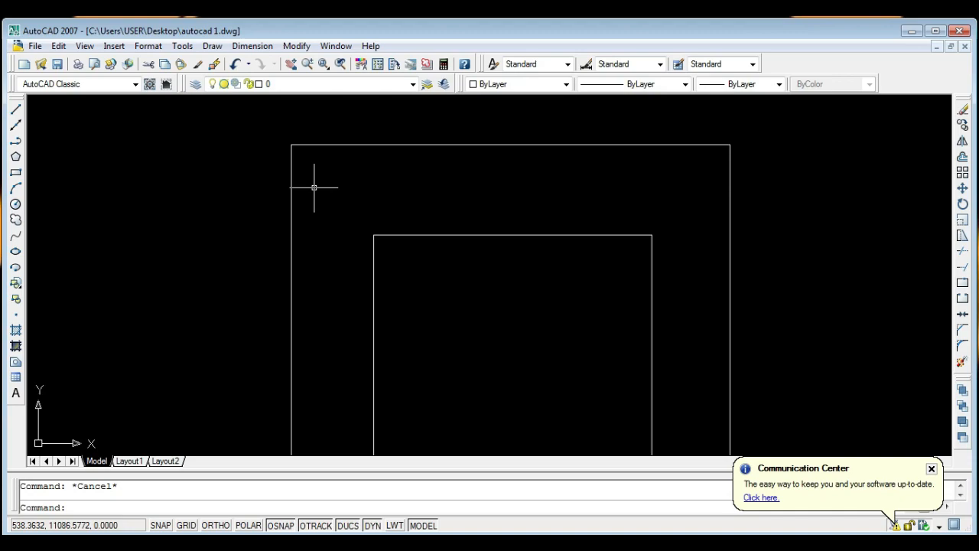
With Ortho on, draw a 300-unit line straight down from the outer square's upper-left corner.
type("l")
key("Return")
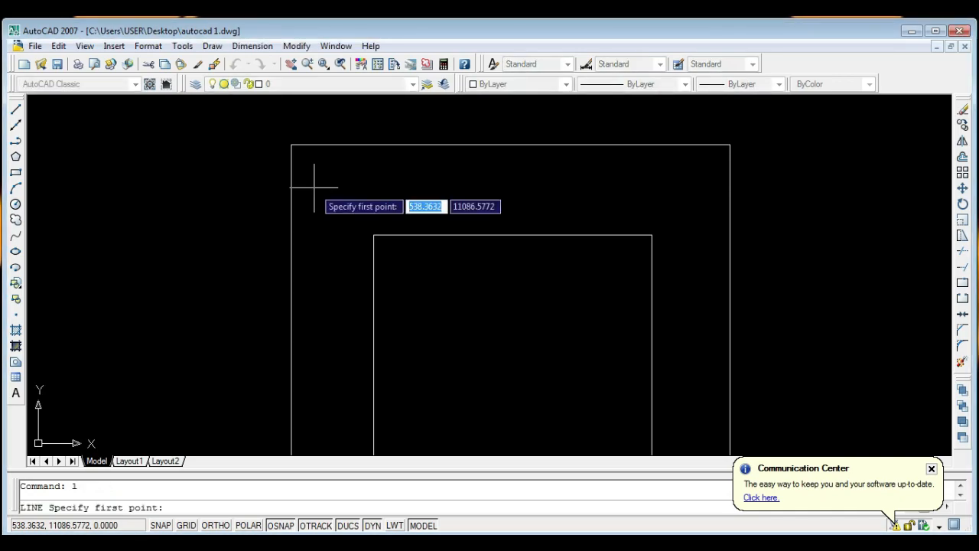
left_click(291, 144)
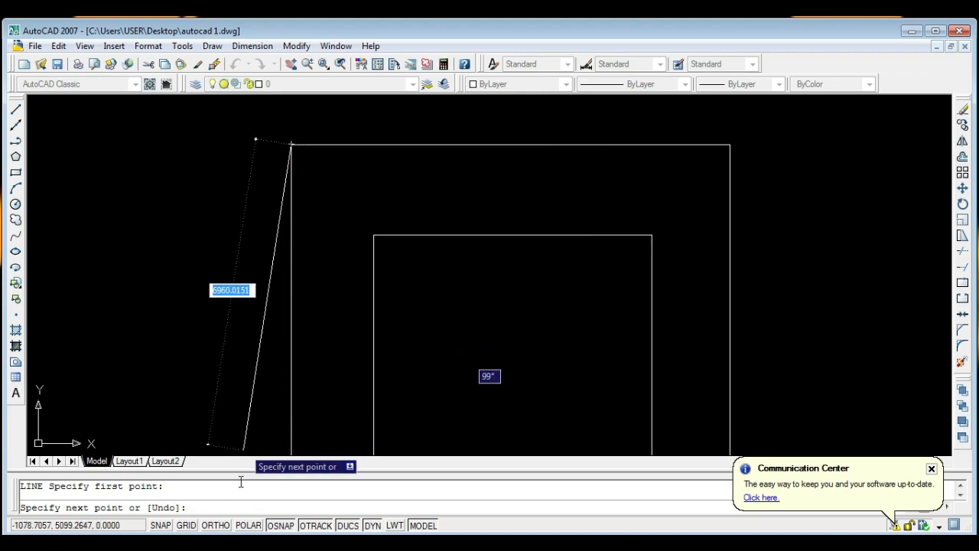
left_click(217, 526)
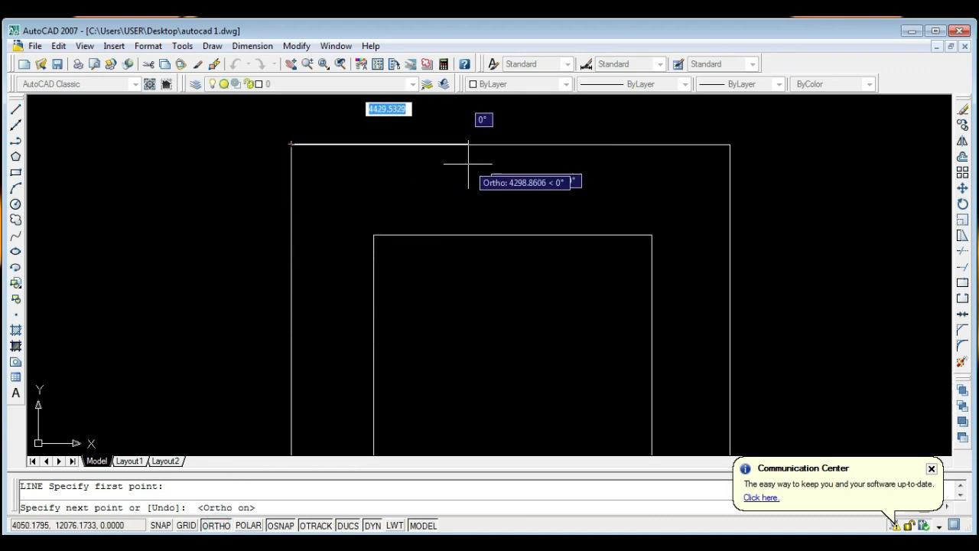
type("300")
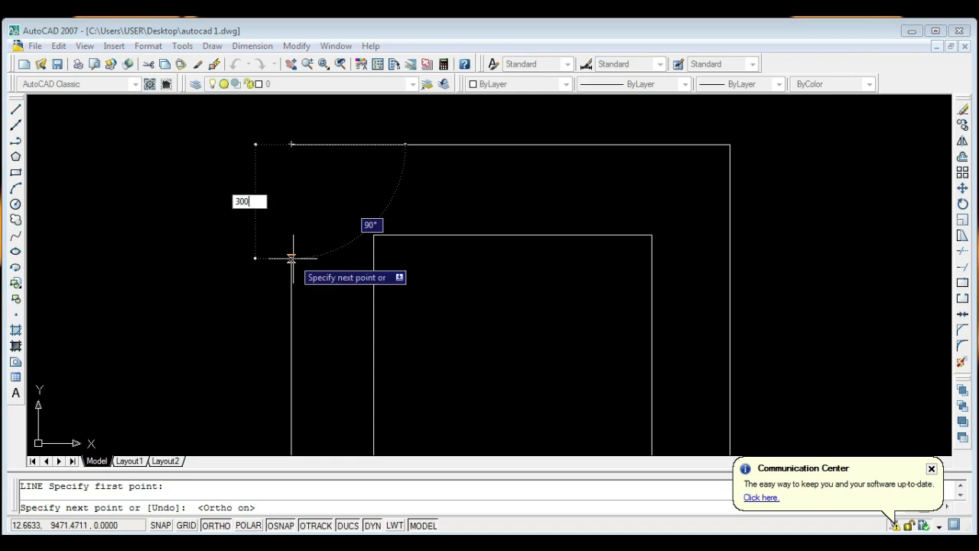
key("Return")
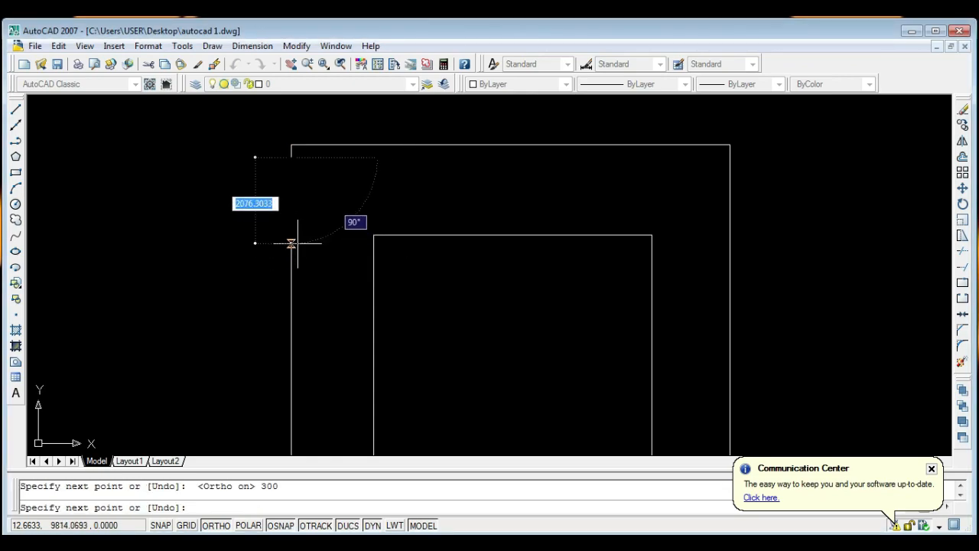
key("Escape")
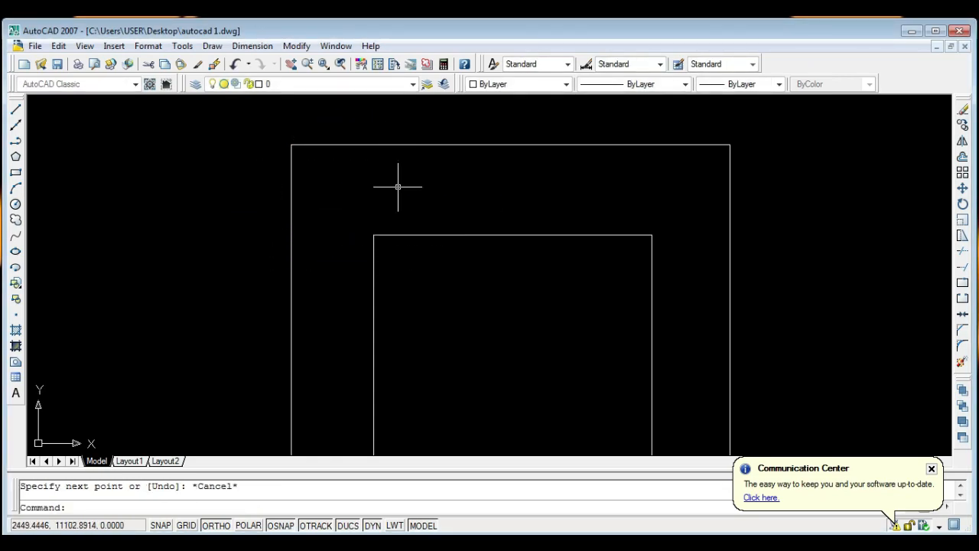
Examine the short 300-unit line on the outer square's left edge and the position of its lower endpoint.
scroll(299, 156, "up", 3)
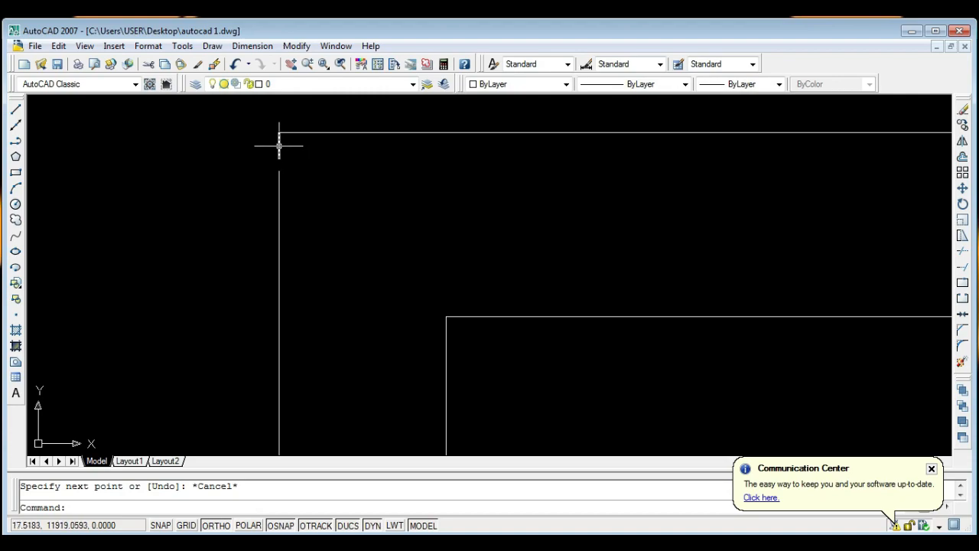
left_click(280, 146)
scroll(295, 153, "down", 2)
scroll(277, 153, "up", 5)
scroll(306, 151, "up", 3)
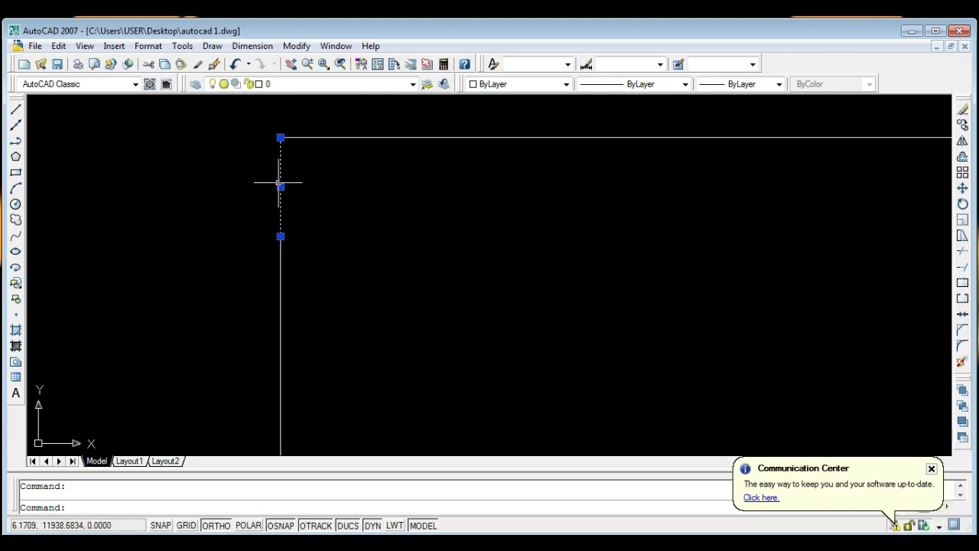
scroll(253, 223, "down", 2)
scroll(257, 219, "down", 1)
scroll(258, 224, "up", 4)
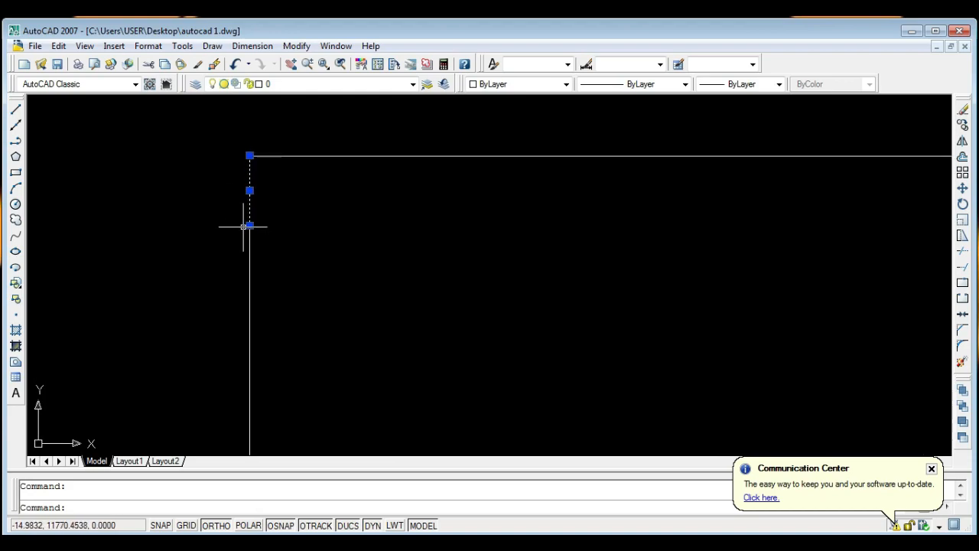
scroll(247, 234, "down", 3)
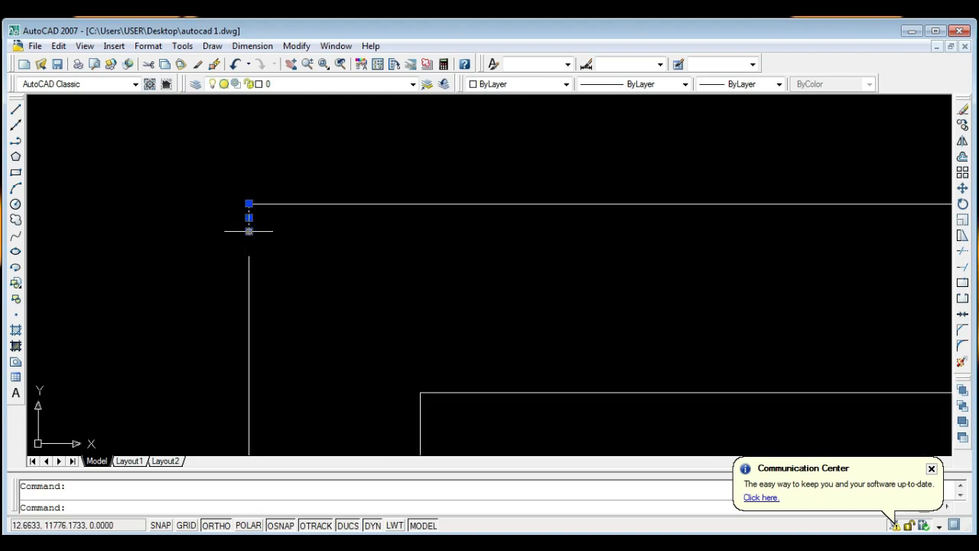
scroll(246, 218, "up", 4)
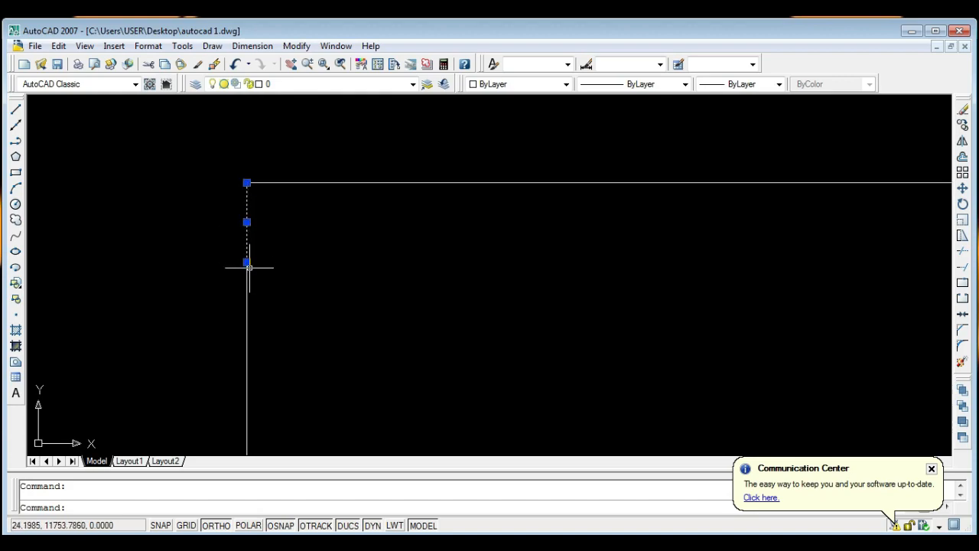
key("Escape")
left_click(245, 212)
key("Escape")
left_click(15, 110)
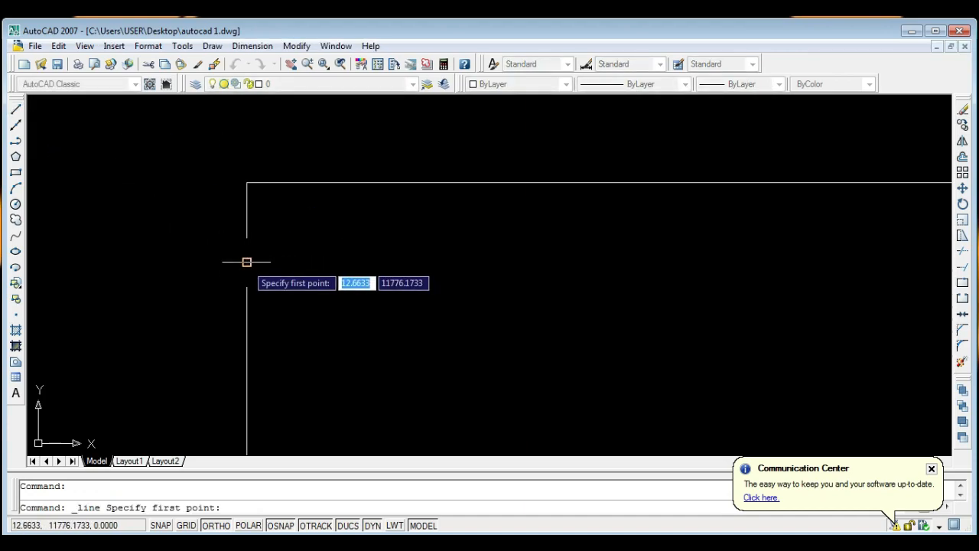
scroll(247, 261, "down", 2)
key("Escape")
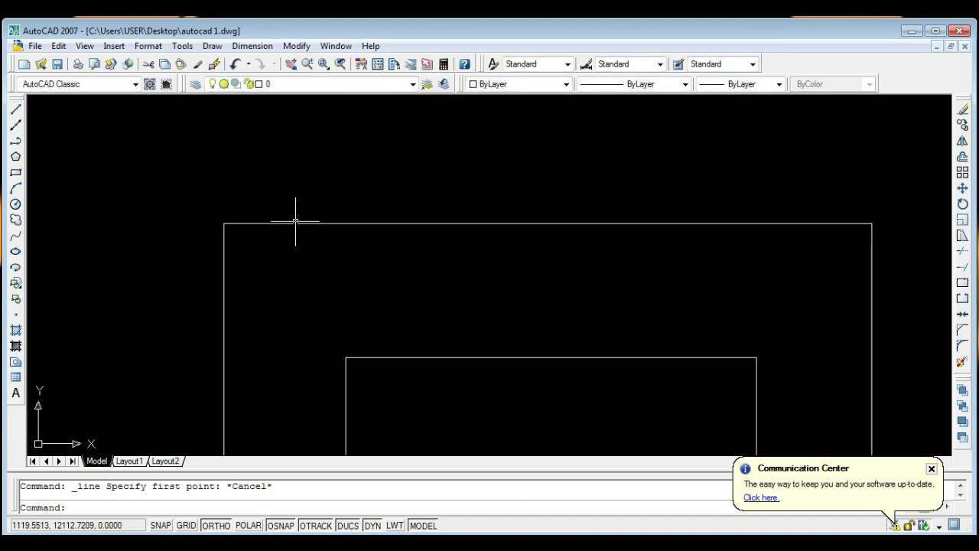
Draw a horizontal line 9700 units to the right from the lower end of the 300-unit line.
left_click(16, 108)
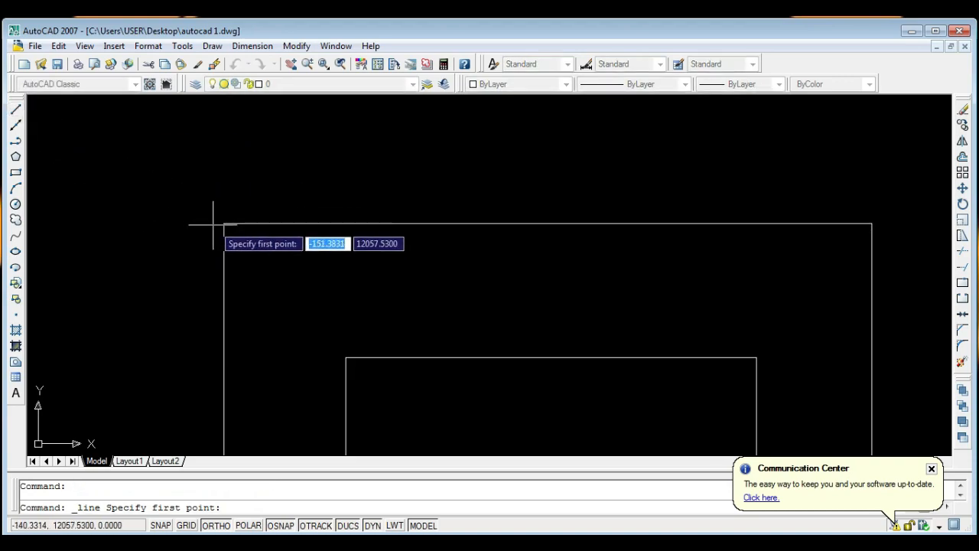
scroll(261, 219, "up", 2)
scroll(242, 215, "up", 2)
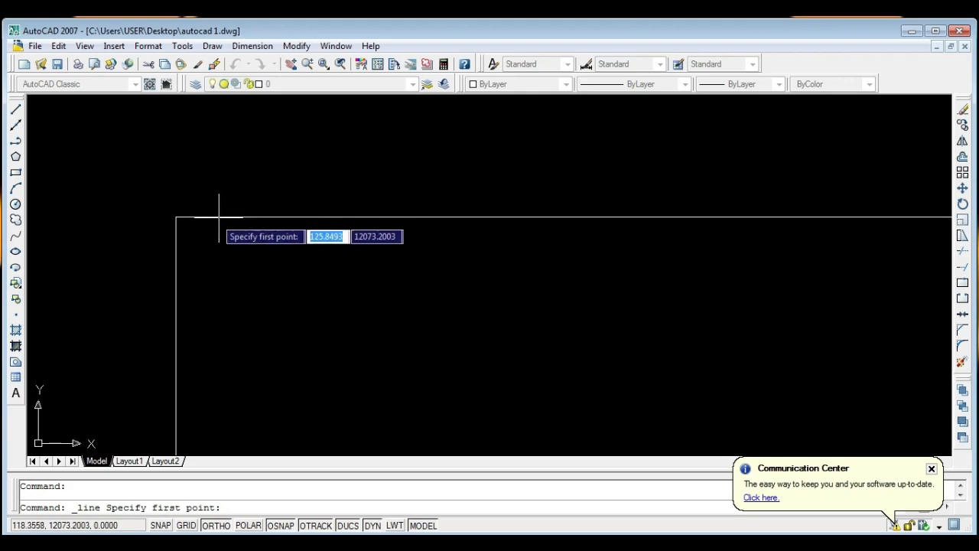
scroll(257, 205, "down", 5)
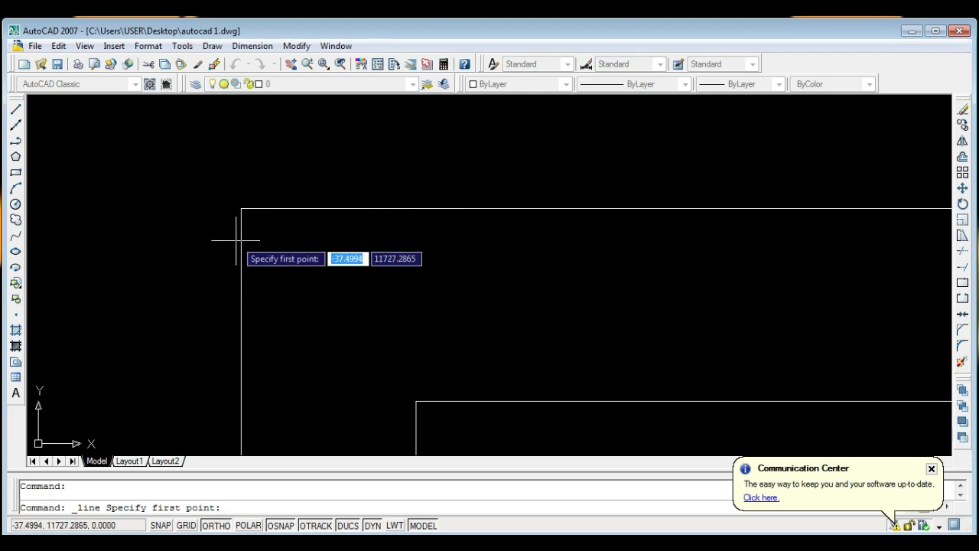
left_click(241, 236)
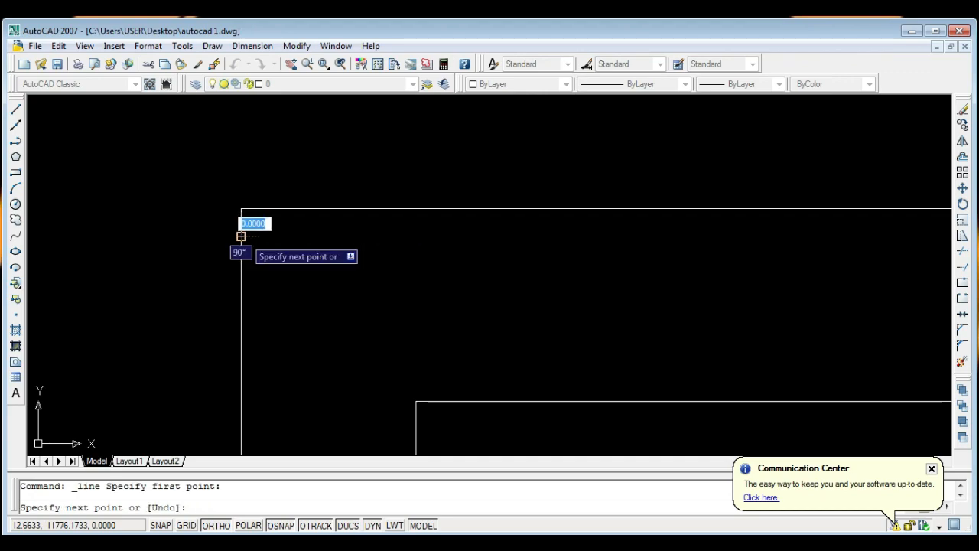
scroll(285, 248, "down", 2)
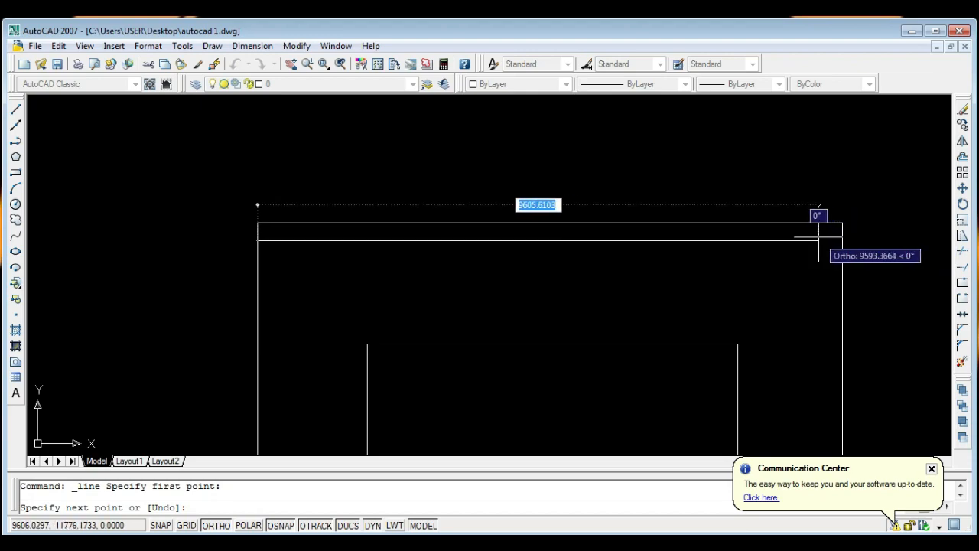
type("9")
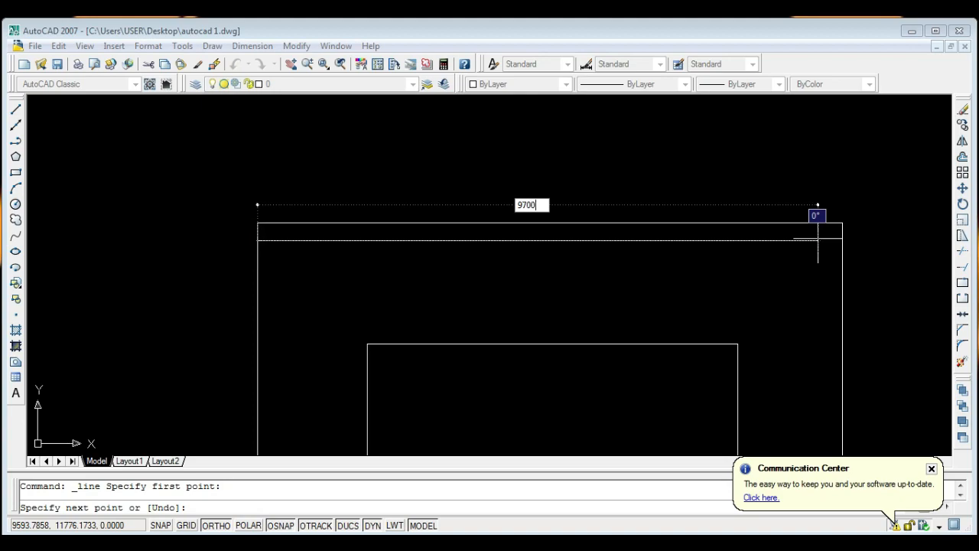
type("700")
key("Return")
scroll(826, 264, "up", 3)
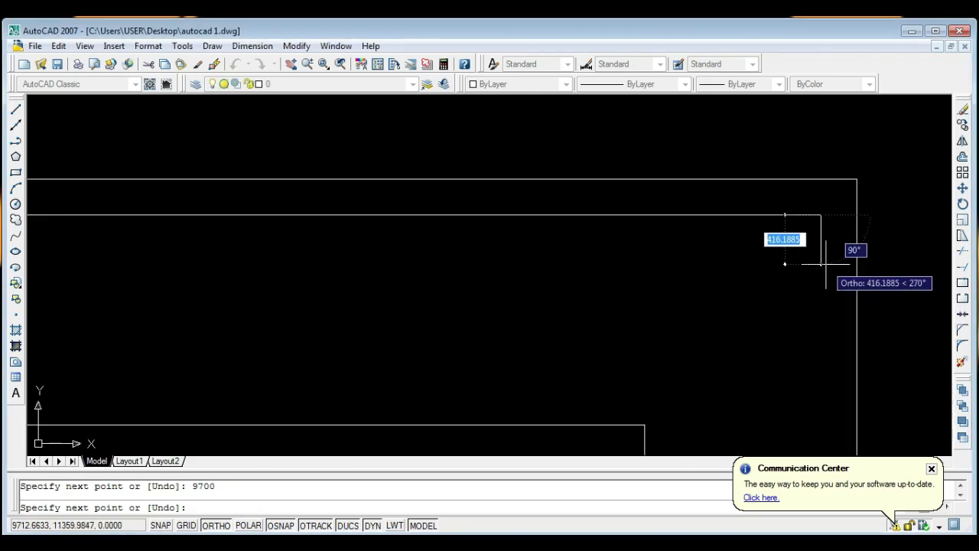
Continue the line 9400 units straight down, parallel to the outer square's right edge.
scroll(826, 264, "down", 5)
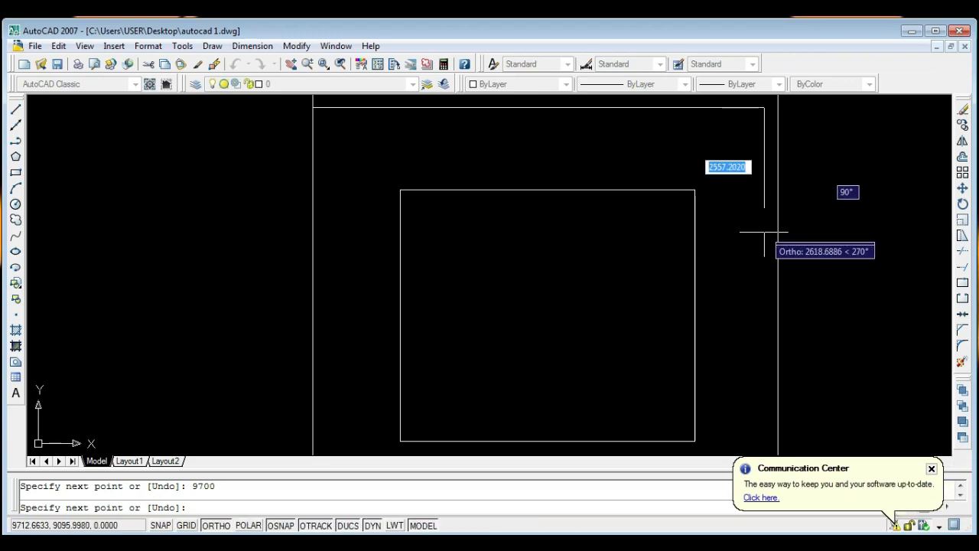
scroll(761, 286, "down", 2)
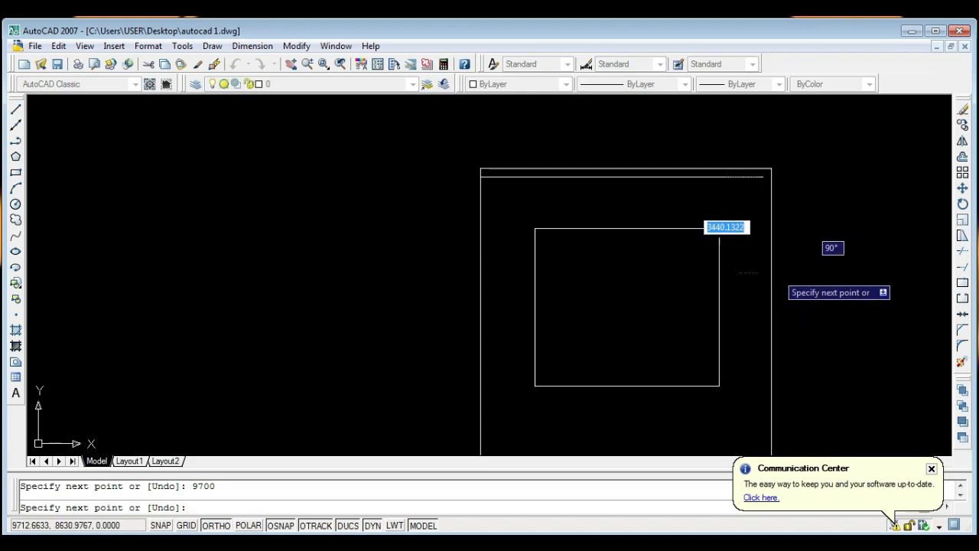
middle_click_drag(760, 291, 742, 272)
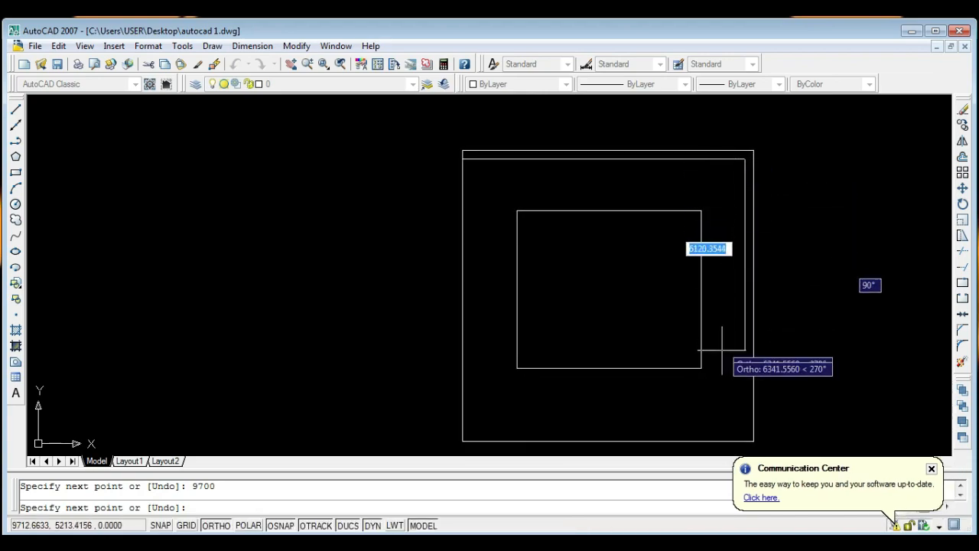
scroll(736, 190, "up", 5)
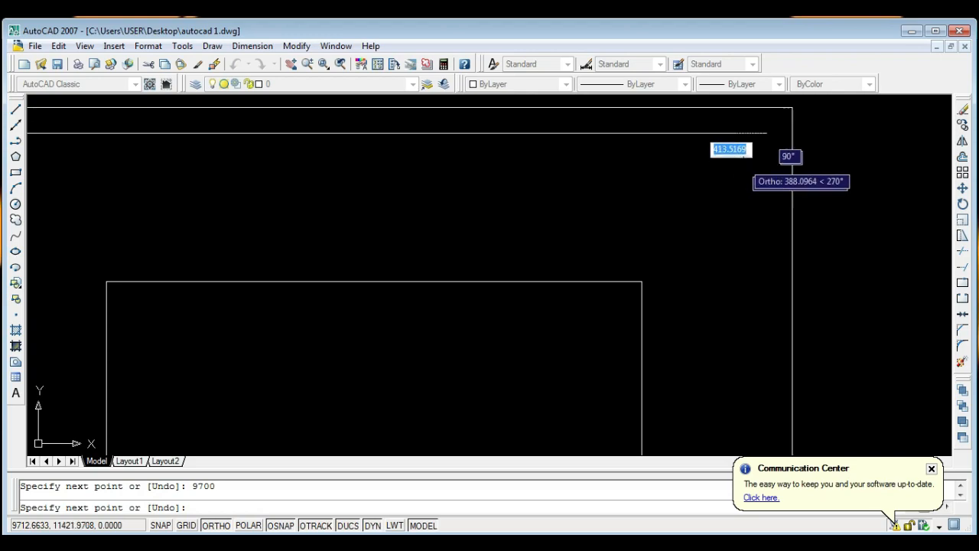
scroll(746, 191, "down", 6)
scroll(748, 377, "up", 2)
scroll(748, 375, "up", 3)
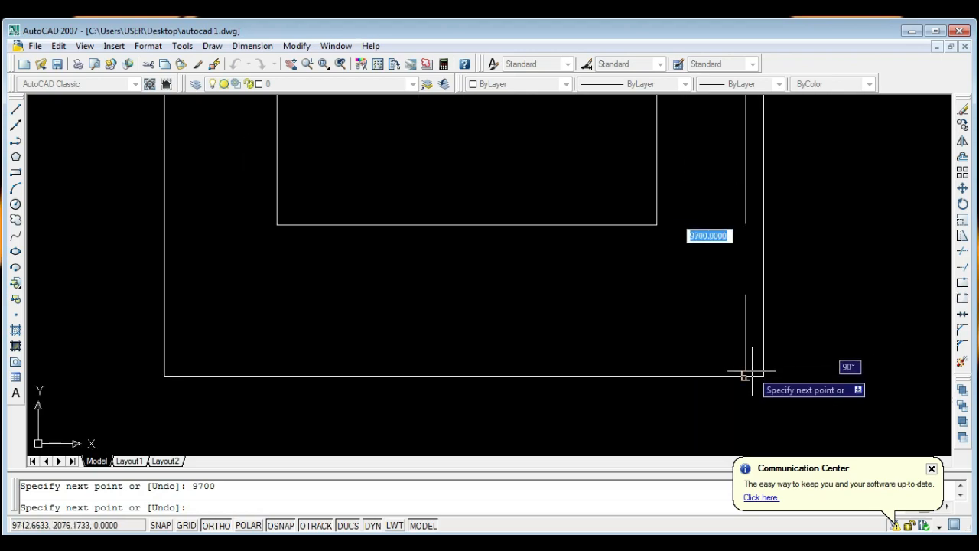
scroll(754, 354, "down", 4)
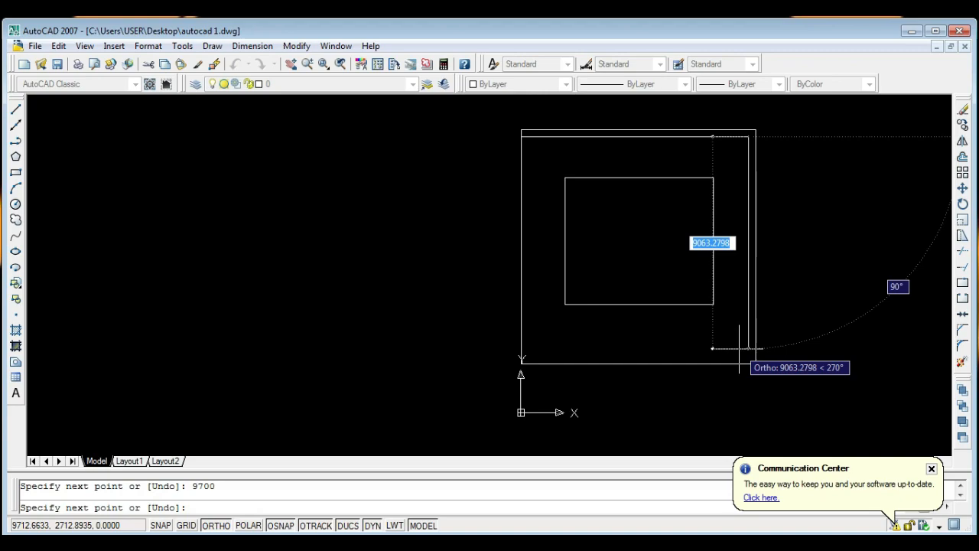
type("9")
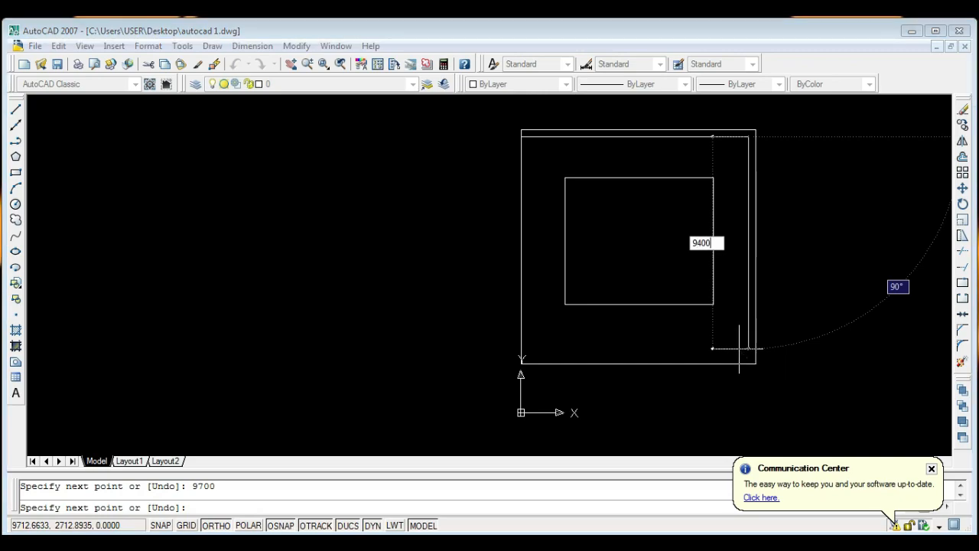
type("400")
key("Return")
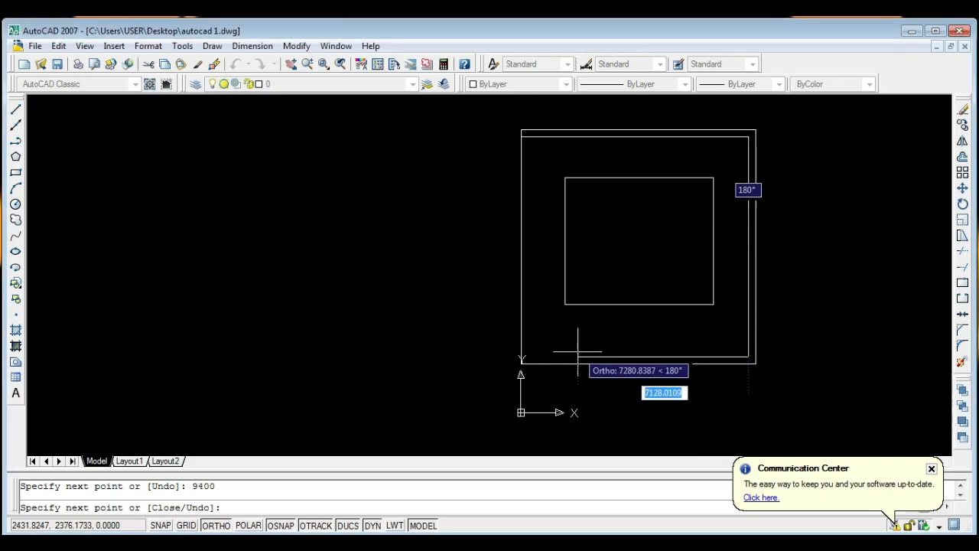
Continue the outline 9400 units to the left and 9400 units up to meet the upper inner line, ending the Line command.
type("9400")
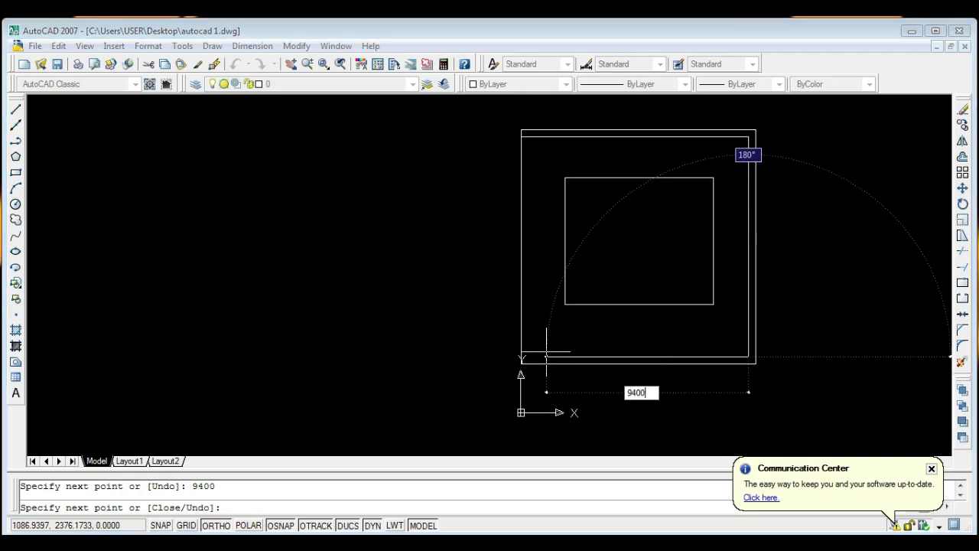
key("Return")
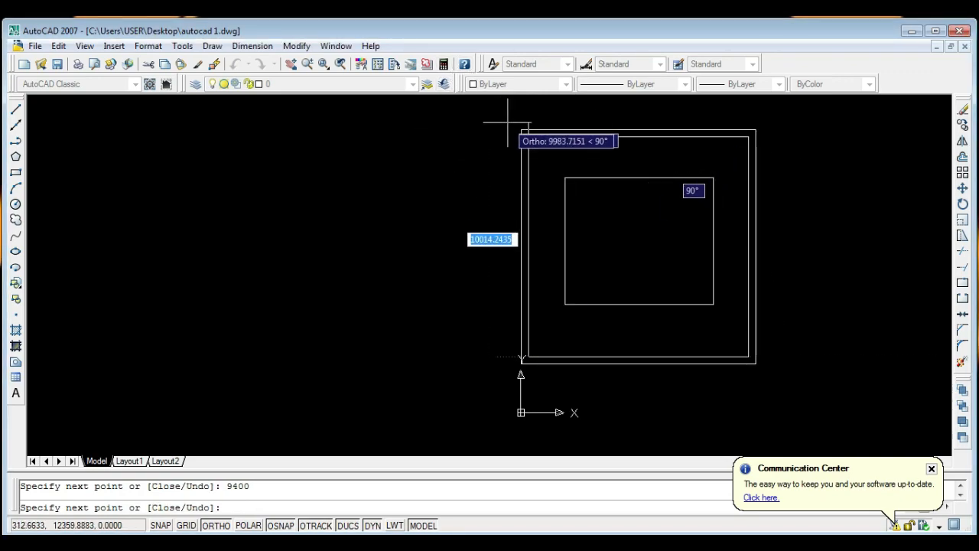
scroll(520, 137, "up", 3)
scroll(528, 146, "down", 2)
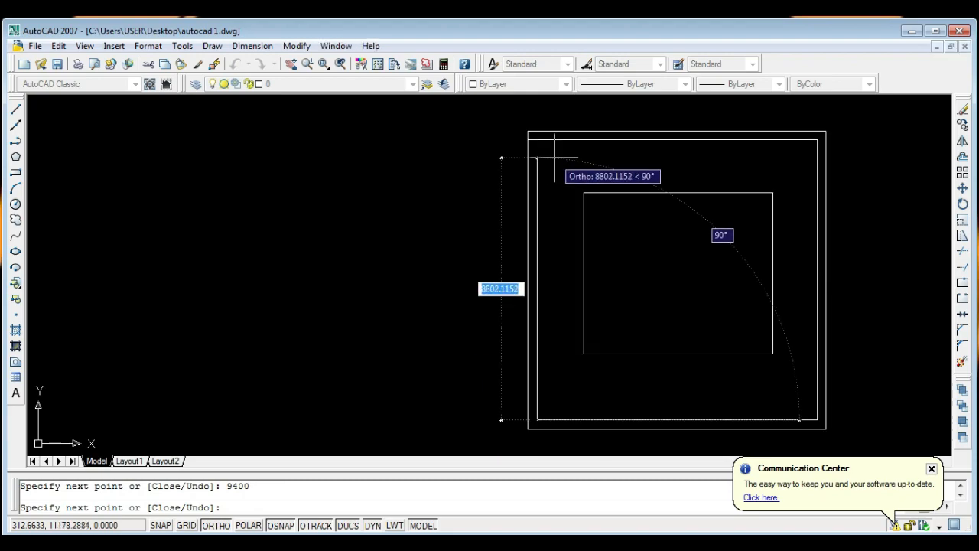
type("9400")
key("Return")
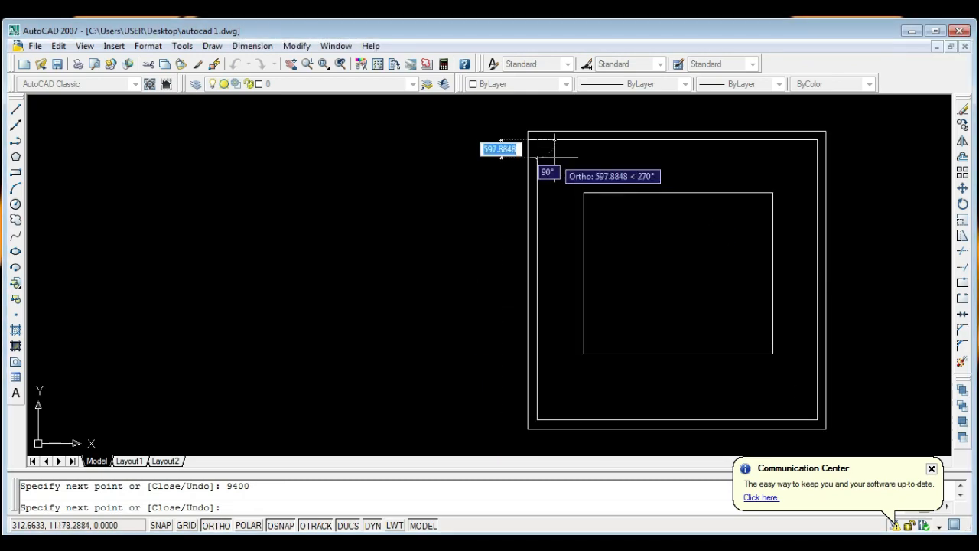
key("Escape")
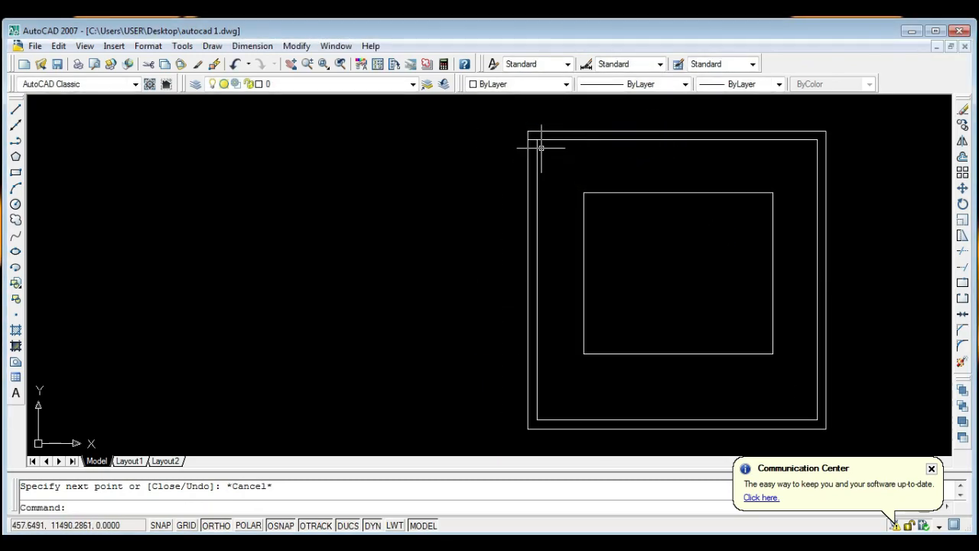
Examine where the inner outline's upper line meets its vertical line and the outer square's left edge.
scroll(533, 135, "up", 3)
scroll(554, 142, "up", 3)
scroll(525, 142, "down", 6)
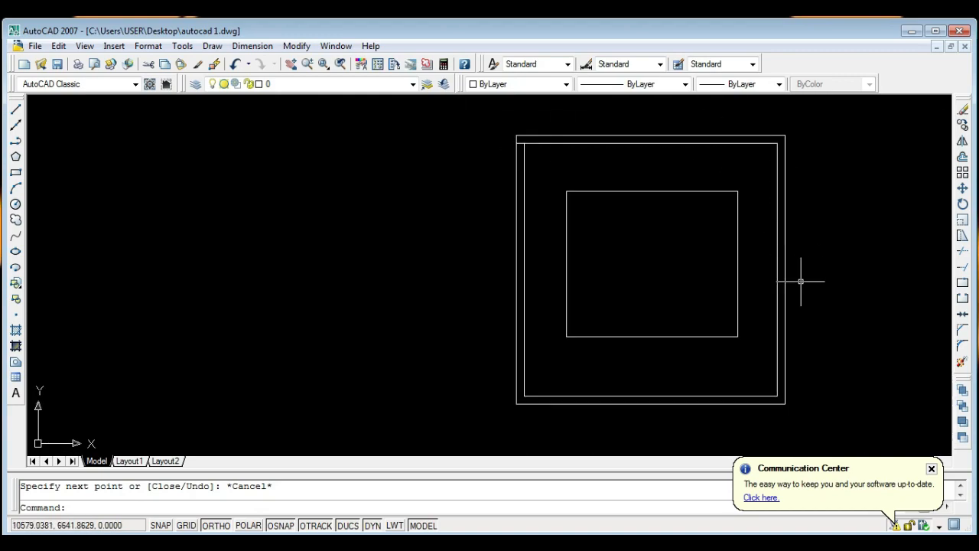
scroll(524, 142, "up", 6)
scroll(525, 144, "down", 5)
scroll(526, 144, "up", 2)
left_click(505, 129)
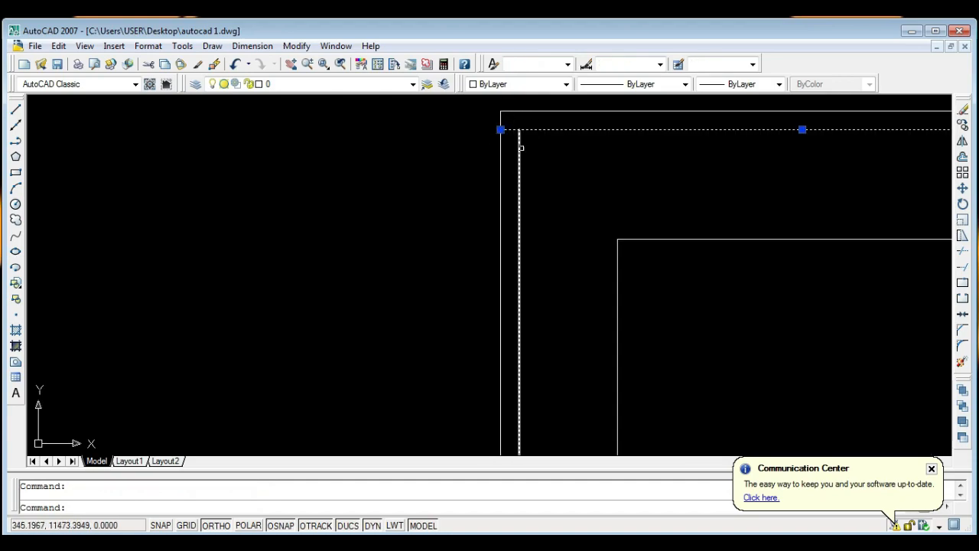
scroll(490, 146, "down", 2)
scroll(504, 148, "up", 2)
scroll(501, 145, "up", 3)
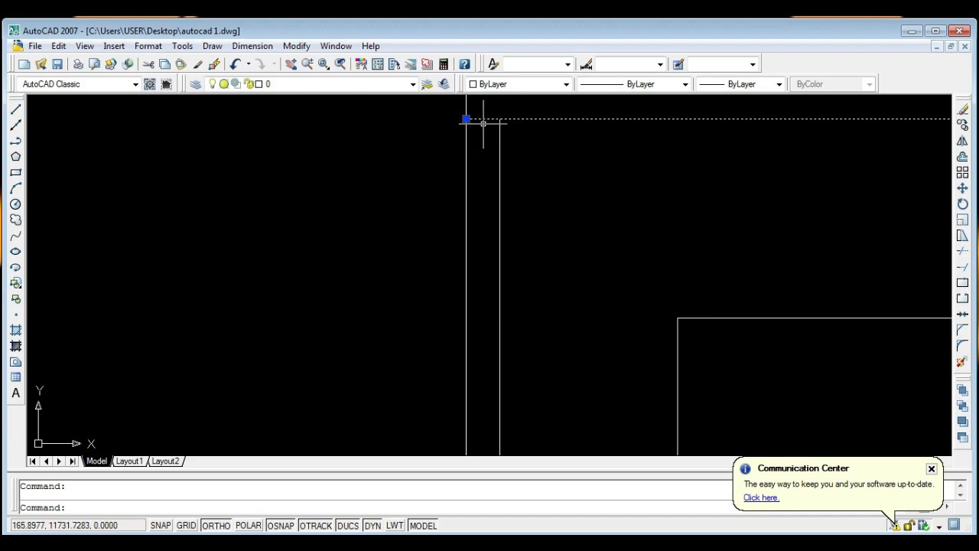
key("Escape")
scroll(485, 146, "down", 2)
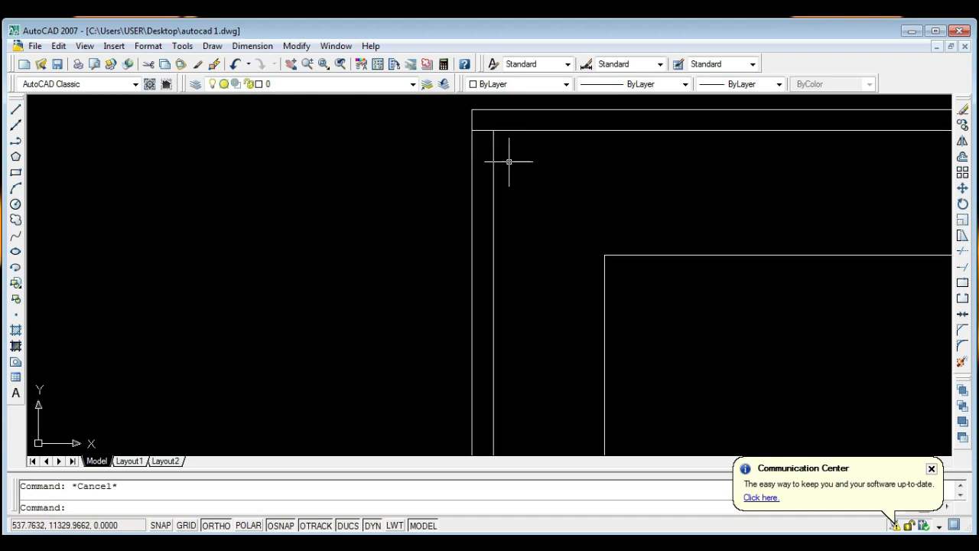
Examine the spacing between the inner outline and the outer square at the upper corners and around the whole square.
scroll(509, 156, "down", 2)
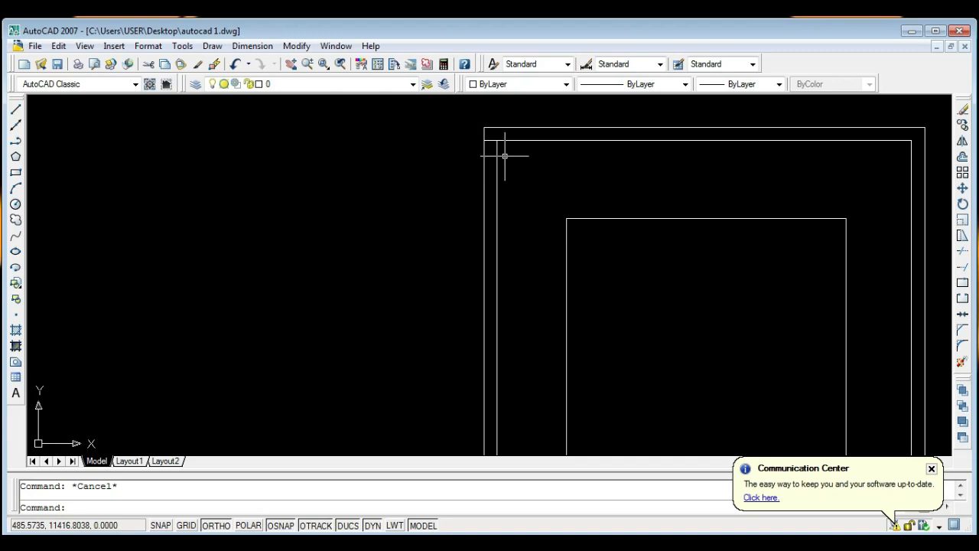
scroll(918, 153, "up", 3)
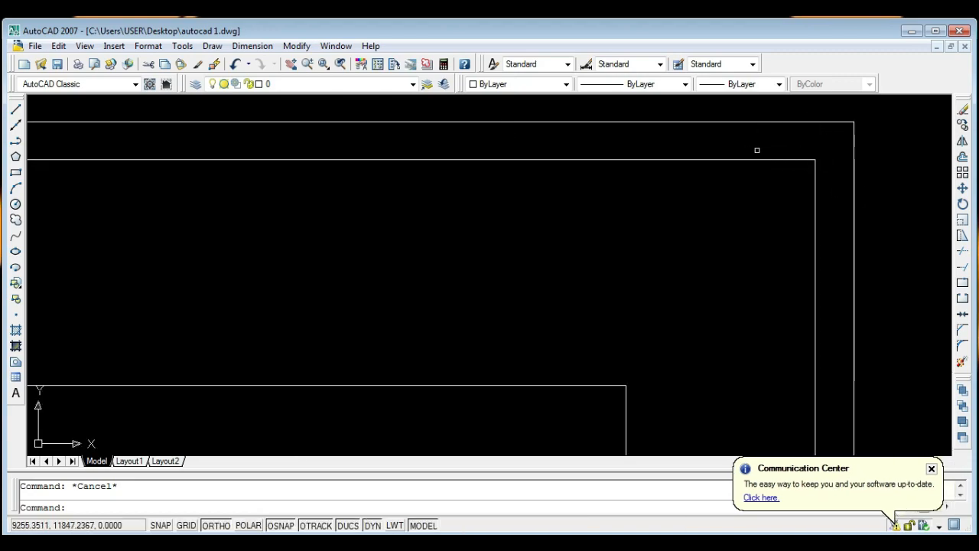
scroll(841, 198, "down", 2)
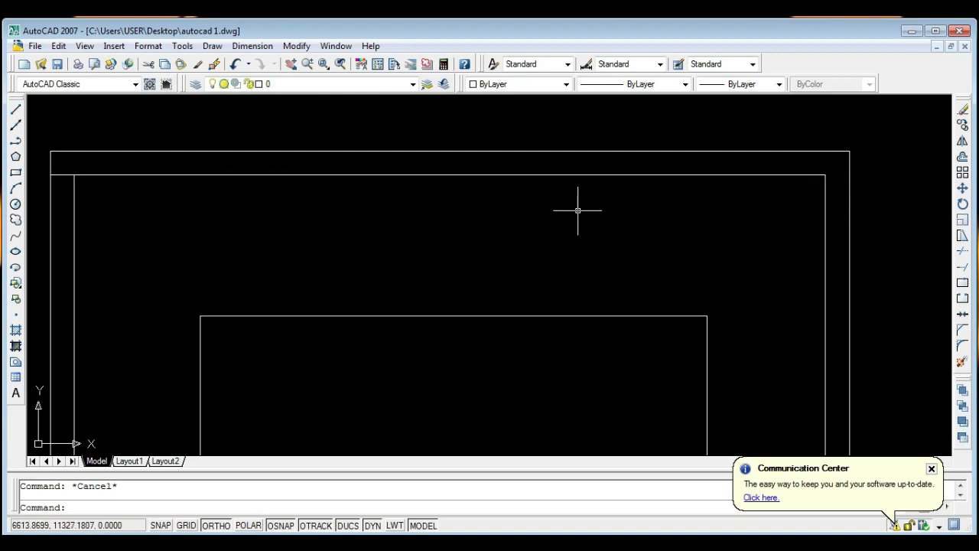
scroll(589, 210, "down", 2)
scroll(268, 203, "up", 4)
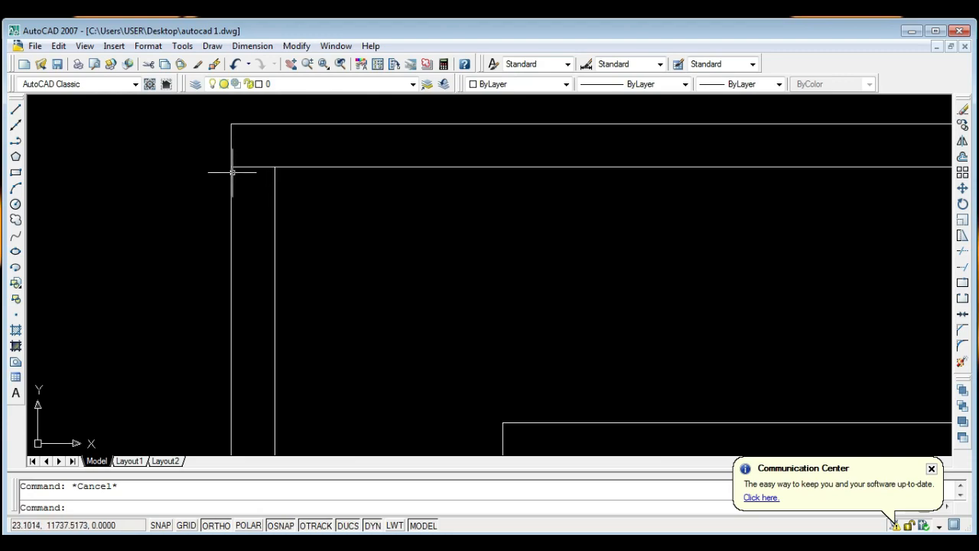
scroll(236, 186, "down", 2)
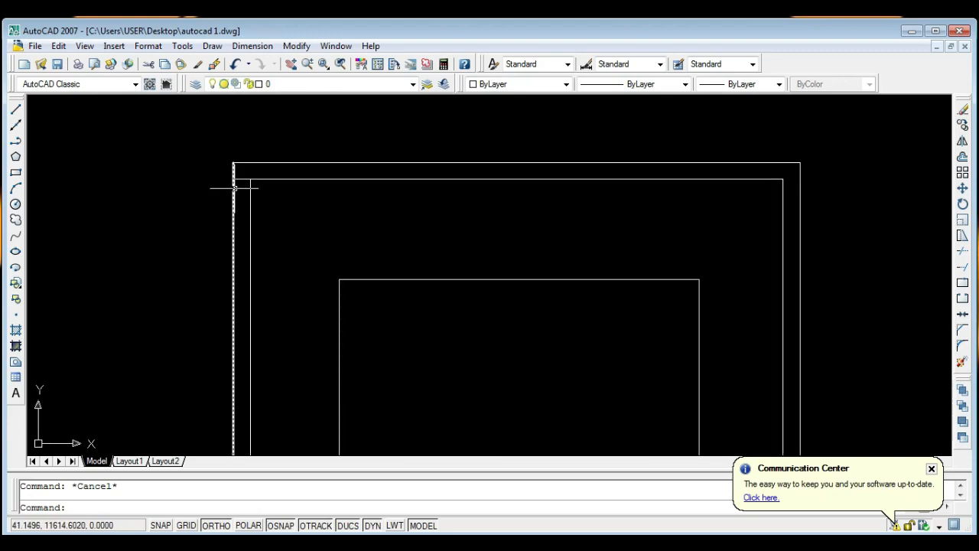
scroll(236, 183, "up", 3)
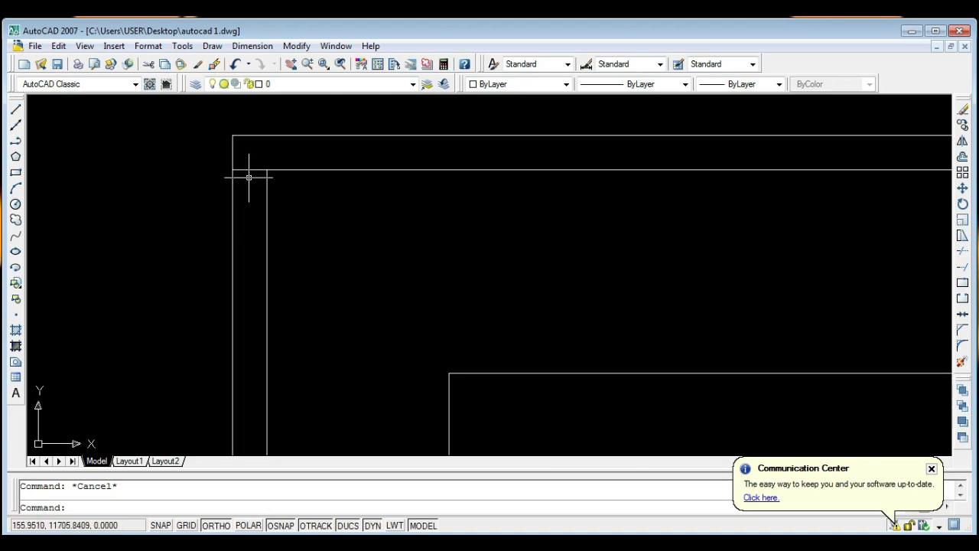
scroll(251, 171, "down", 2)
scroll(267, 186, "down", 3)
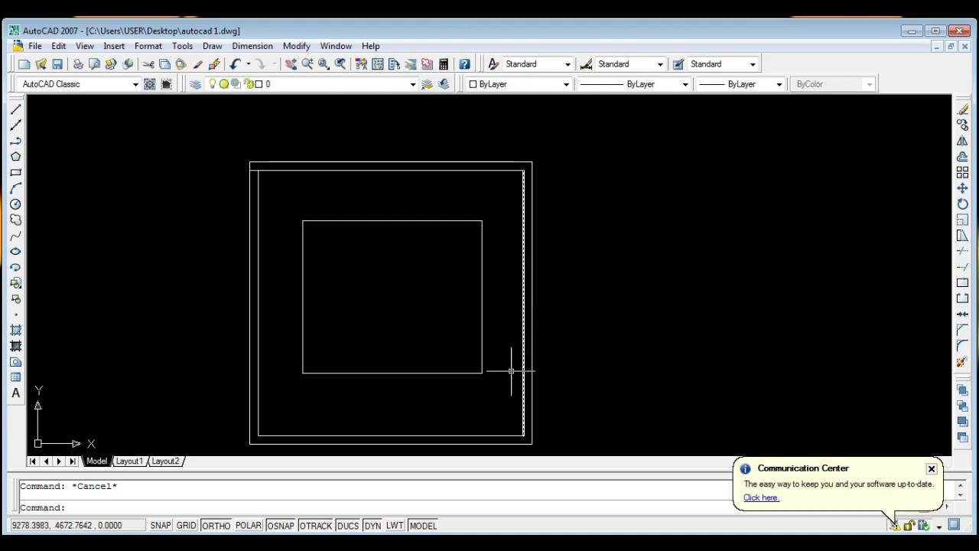
middle_click_drag(467, 410, 477, 385)
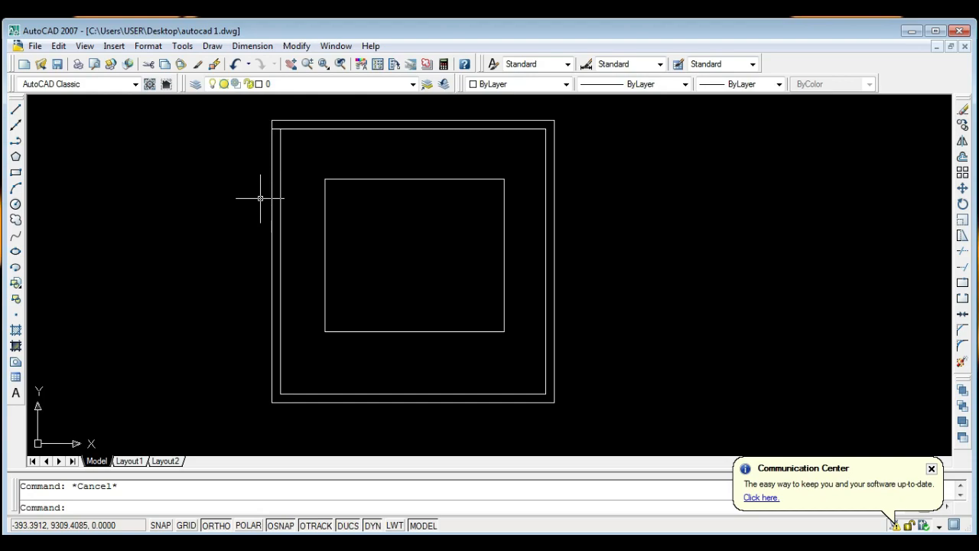
Erase the four lines of the inner outline that runs just inside the outer square.
scroll(497, 127, "up", 2)
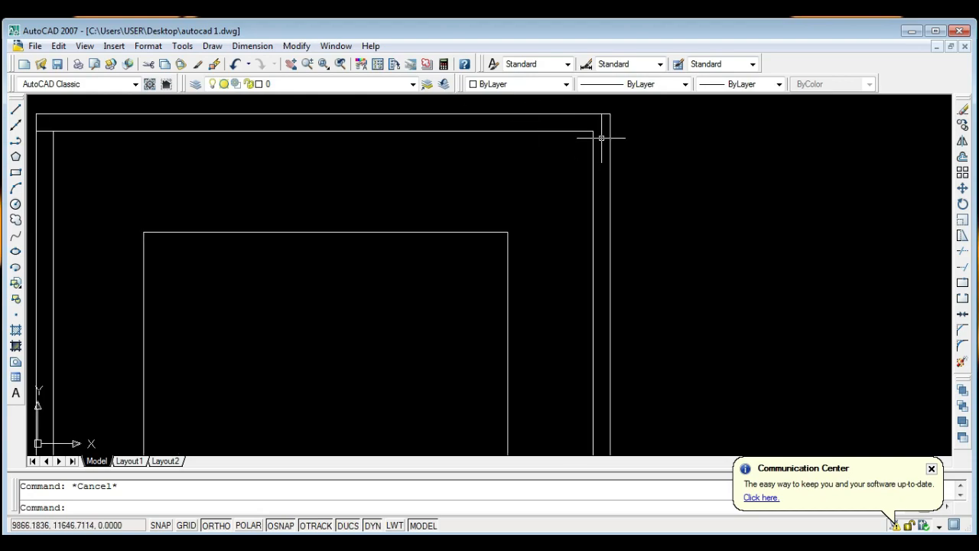
left_click(599, 124)
left_click(586, 140)
scroll(507, 170, "down", 3)
scroll(452, 131, "up", 3)
left_click(453, 130)
scroll(424, 116, "down", 3)
scroll(426, 258, "up", 3)
left_click(465, 263)
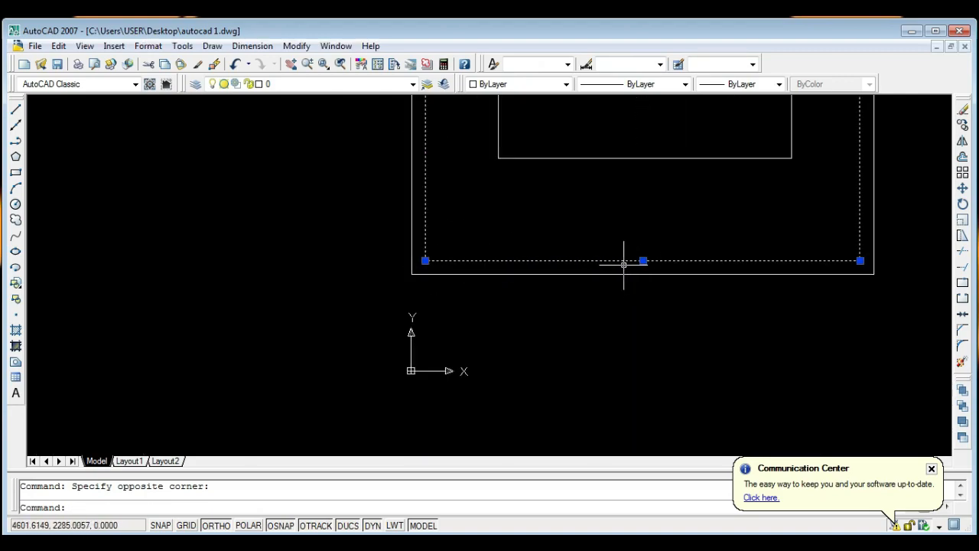
key("Delete")
scroll(536, 268, "down", 4)
middle_click_drag(542, 258, 453, 310)
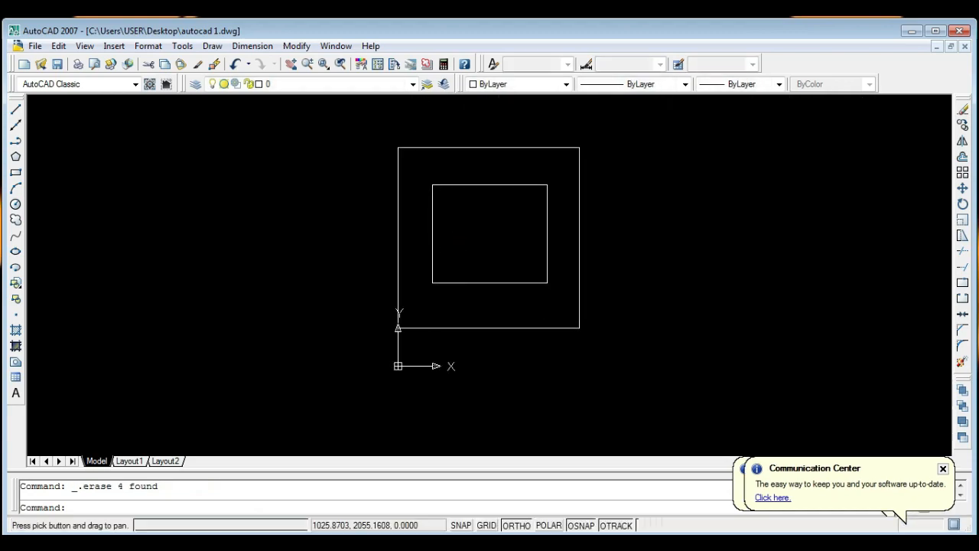
Try to select the short 300-unit line with a selection window at the outer square's upper-left corner.
scroll(404, 156, "up", 5)
left_click(374, 128)
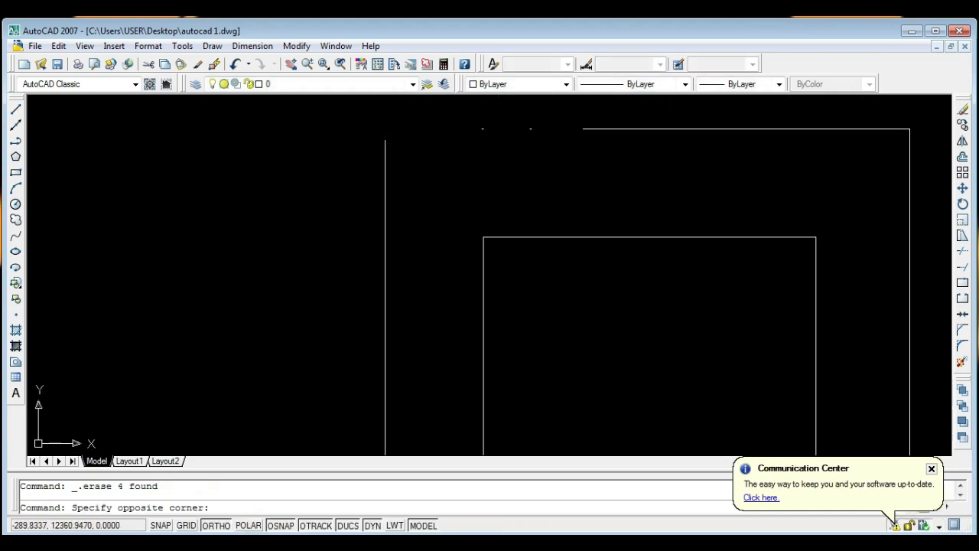
left_click(401, 179)
scroll(383, 151, "up", 2)
key("Escape")
scroll(381, 144, "up", 3)
middle_click_drag(379, 134, 216, 179)
scroll(253, 137, "down", 6)
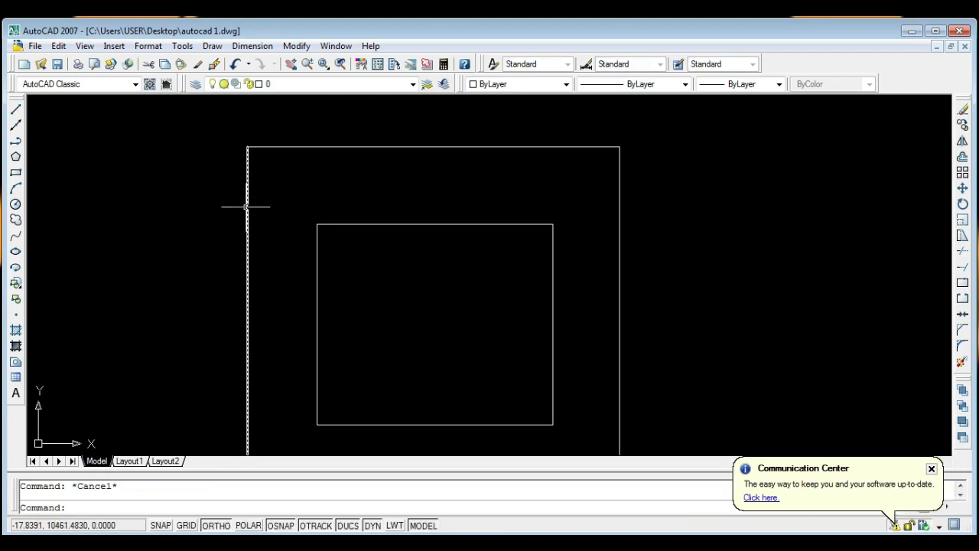
Try picking the outer square's left edge directly and windowing its upper end, clearing each selection.
left_click(247, 213)
left_click(320, 147)
key("Escape")
scroll(245, 145, "up", 2)
left_click(229, 135)
left_click(268, 179)
scroll(249, 163, "up", 4)
scroll(252, 138, "up", 3)
middle_click_drag(252, 143, 371, 246)
key("Escape")
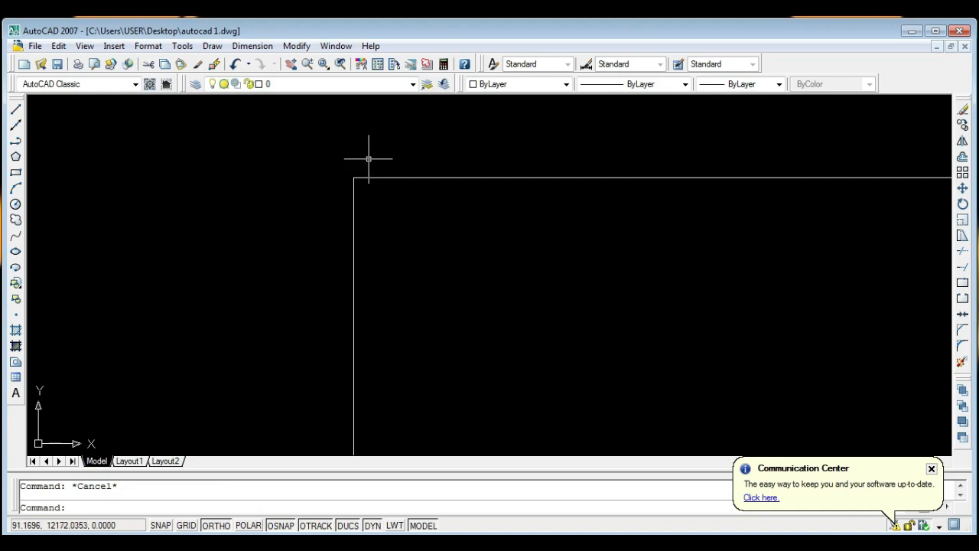
Try small crossing selections over the upper end of the outer square's left edge and clear the selection.
left_click(373, 261)
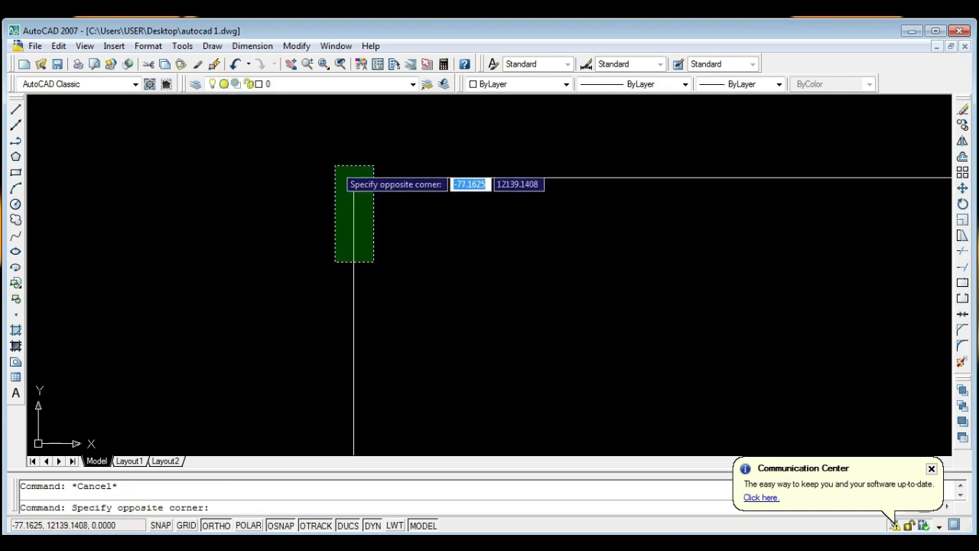
left_click(367, 206)
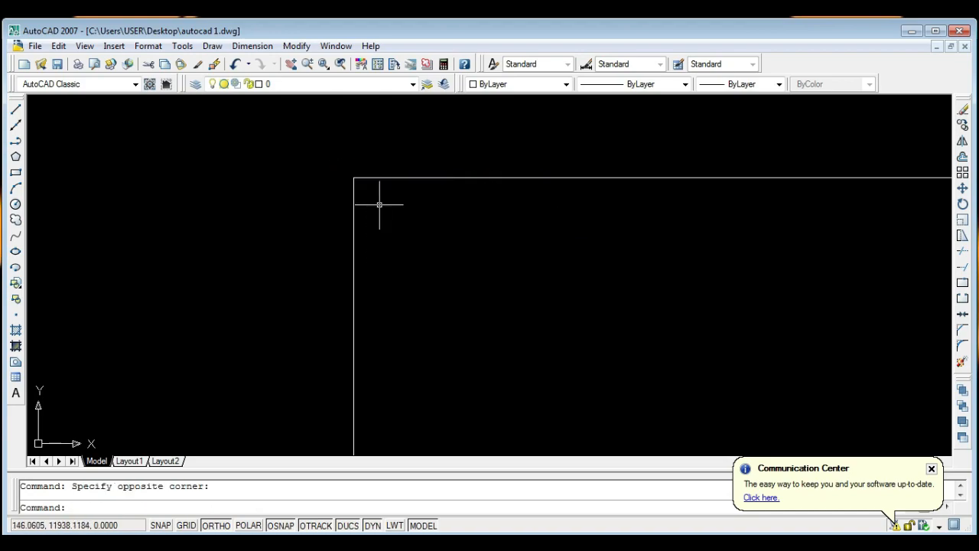
left_click(374, 205)
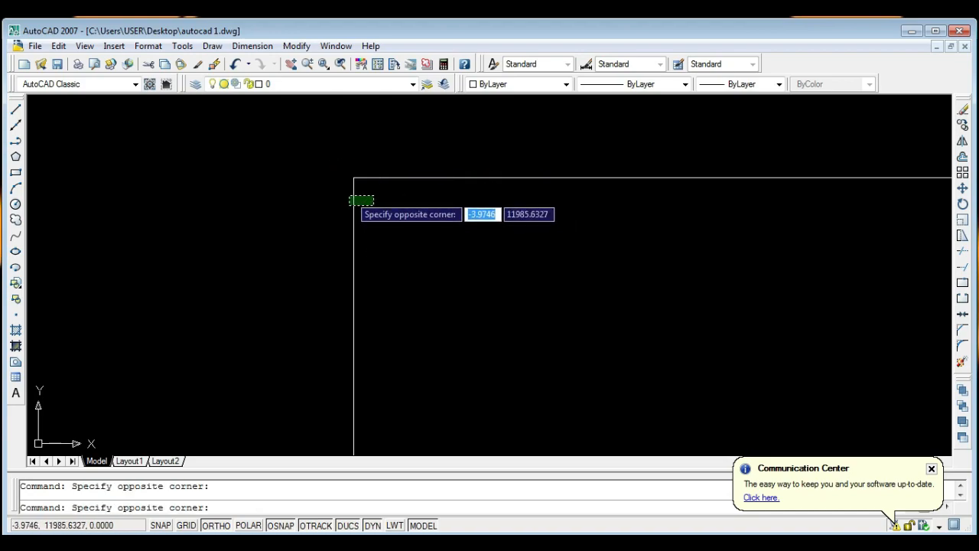
left_click(350, 197)
scroll(350, 196, "down", 2)
scroll(350, 195, "up", 2)
key("Escape")
scroll(350, 197, "up", 3)
scroll(346, 283, "down", 2)
scroll(353, 290, "down", 4)
middle_click_drag(362, 313, 378, 242)
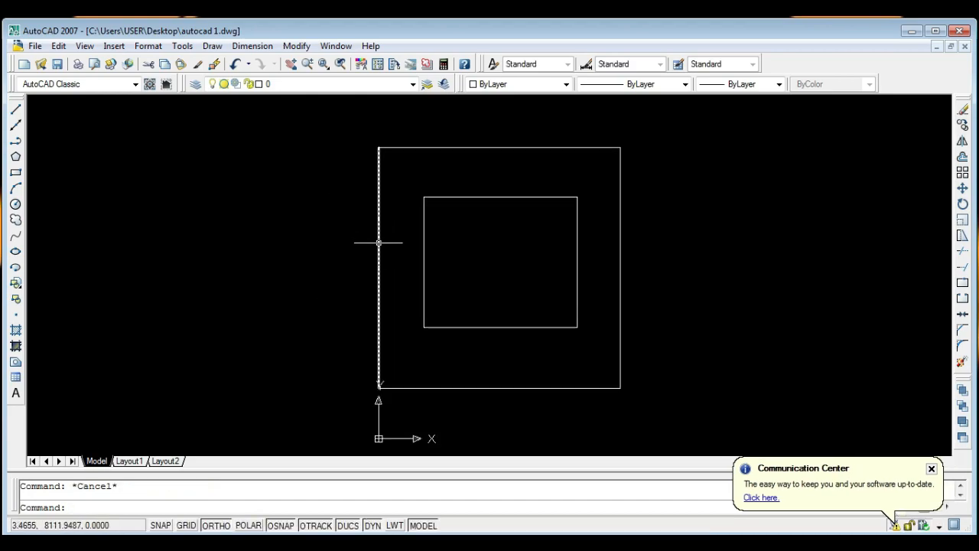
Select the short 300-unit line and the overlapping left edge with a crossing selection, inspect their grips, and clear the selection.
scroll(378, 156, "up", 2)
scroll(378, 147, "up", 2)
left_click(380, 151)
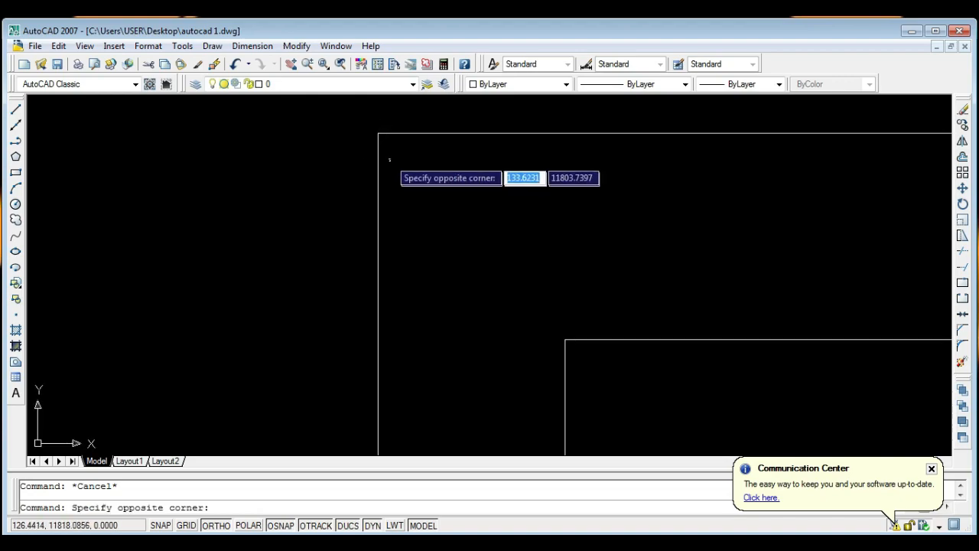
scroll(382, 151, "up", 3)
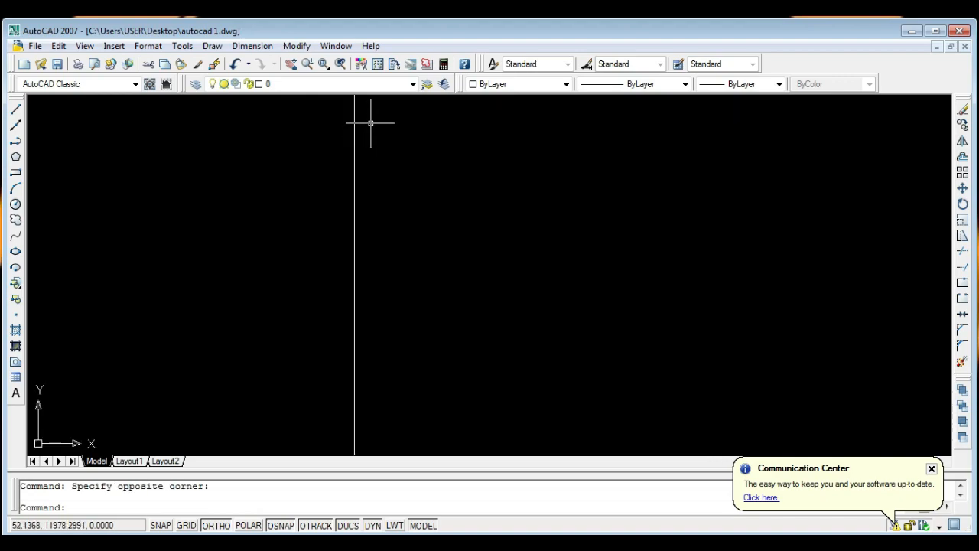
left_click(372, 124)
left_click(353, 129)
scroll(337, 191, "down", 3)
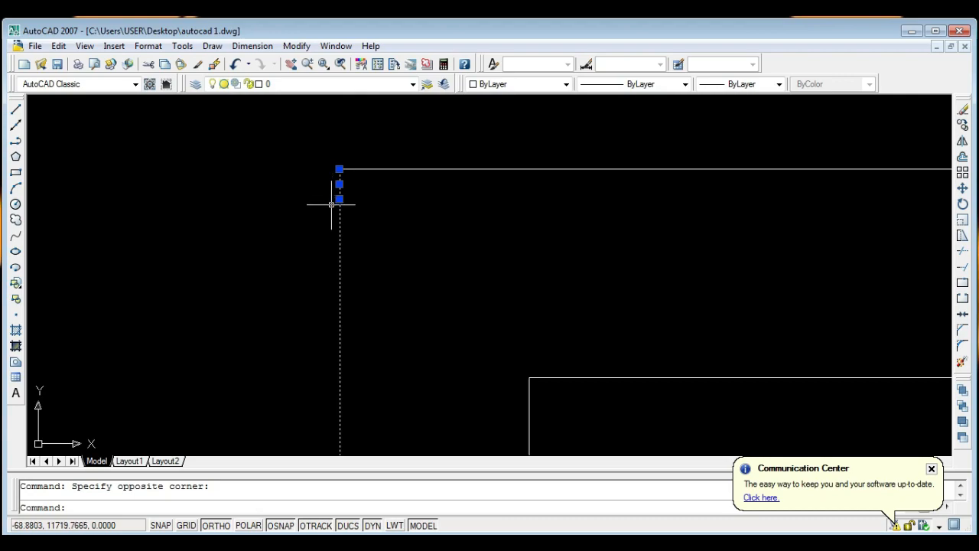
scroll(341, 226, "down", 4)
middle_click_drag(345, 215, 378, 135)
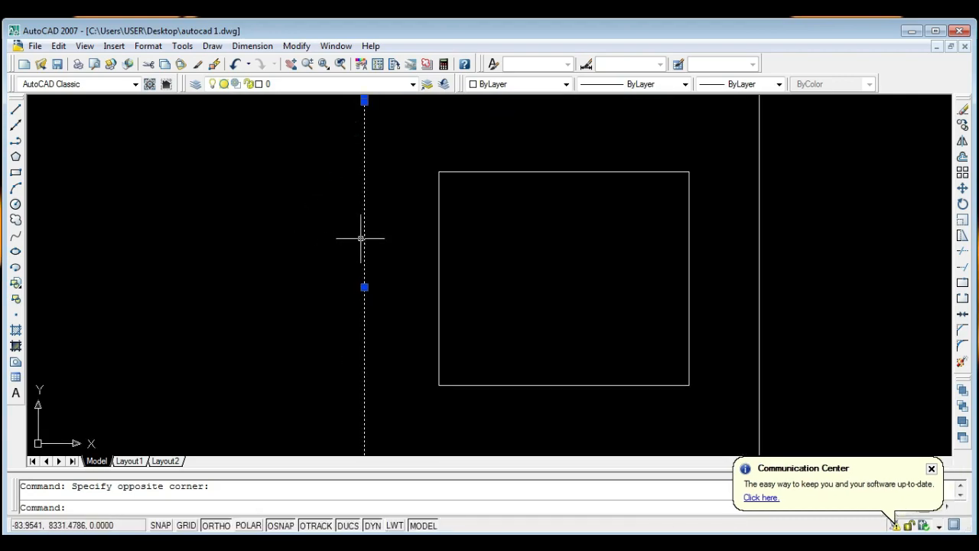
scroll(362, 237, "down", 2)
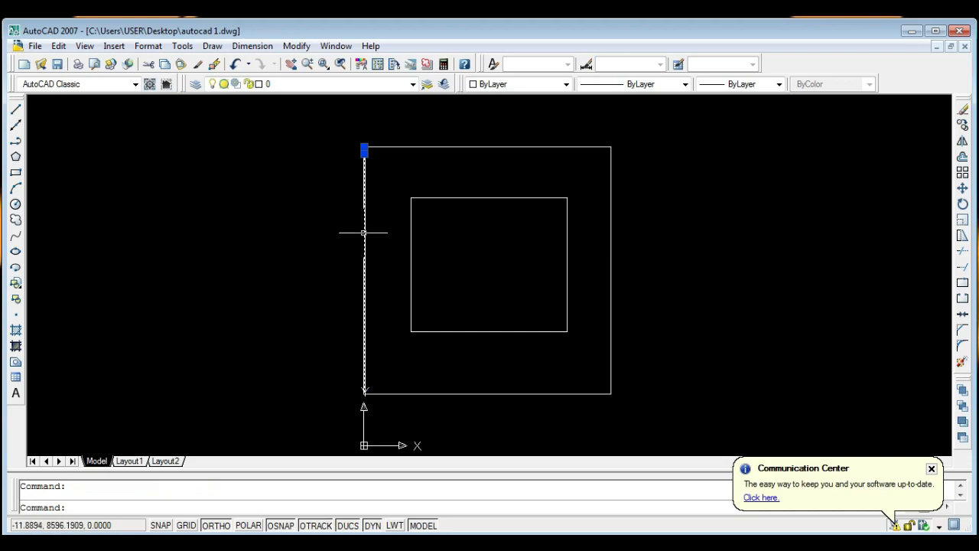
scroll(361, 148, "up", 4)
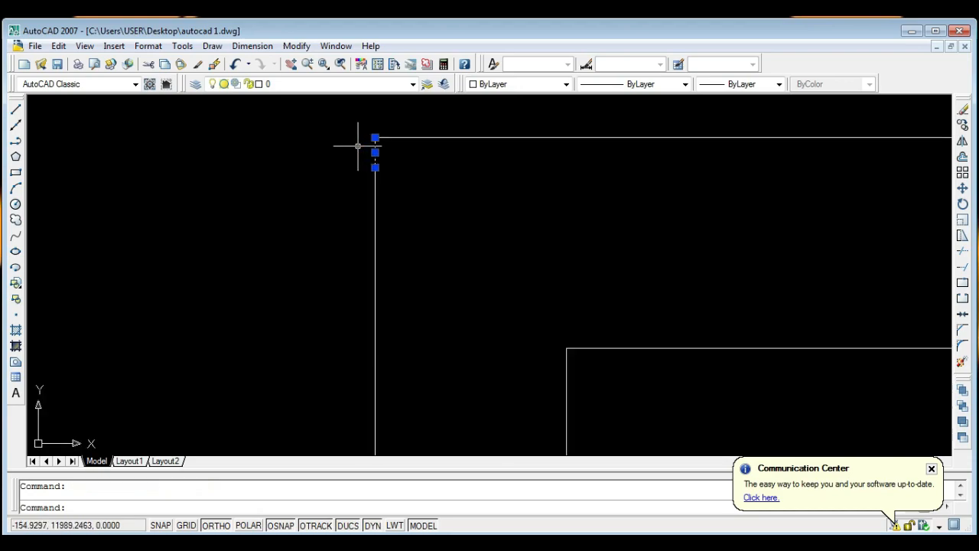
key("Escape")
Enclose the outer square's entire top edge and upper-left corner in a selection window and clear the selection.
middle_click_drag(361, 151, 326, 198)
left_click(291, 136)
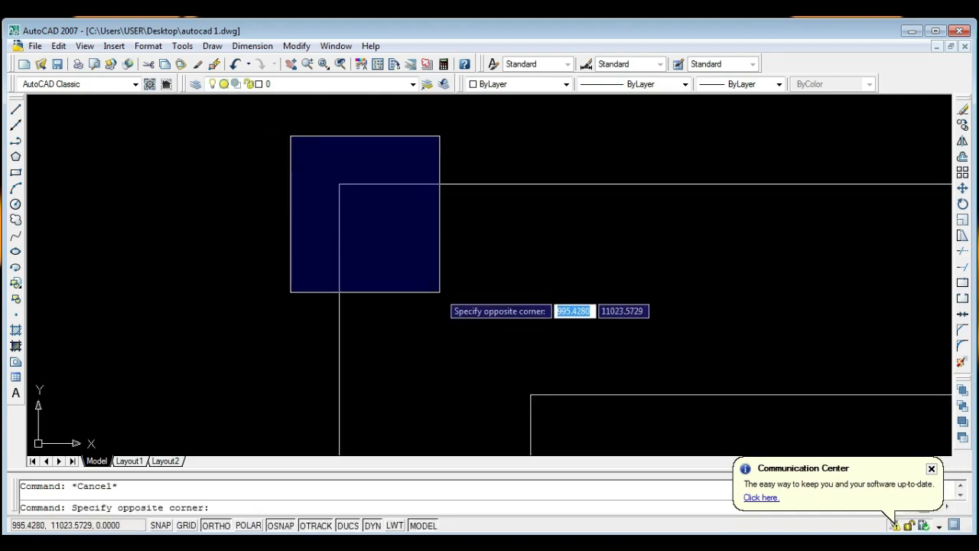
scroll(427, 298, "down", 4)
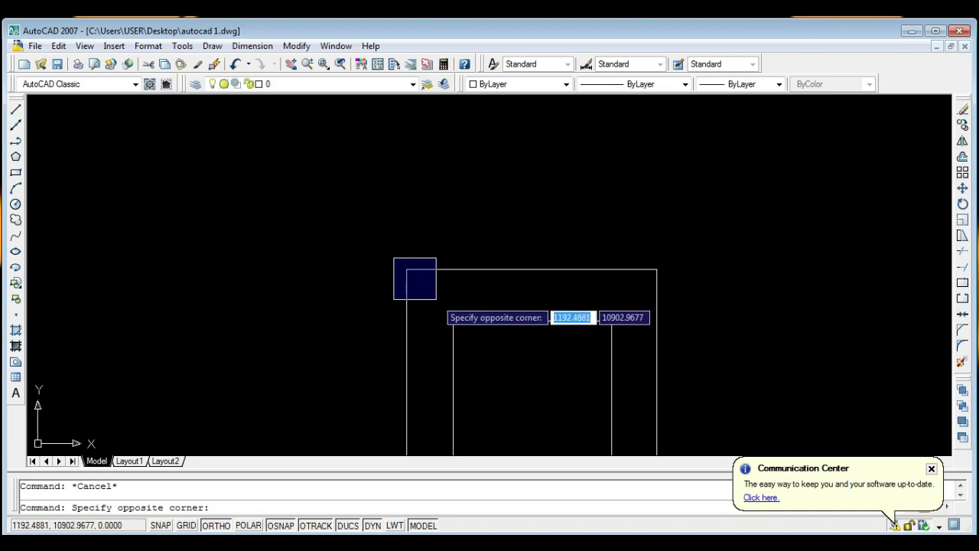
scroll(436, 299, "down", 4)
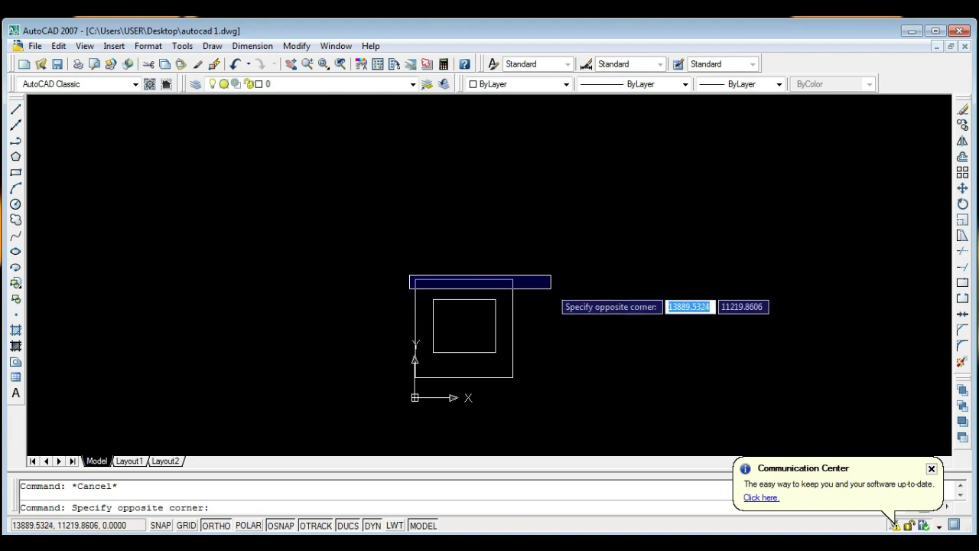
left_click(551, 288)
scroll(474, 285, "up", 5)
key("Escape")
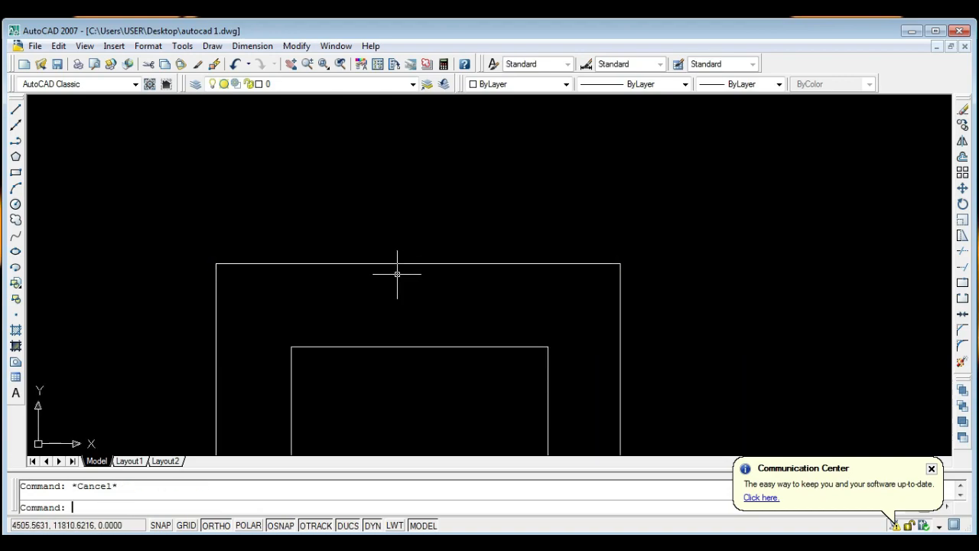
Select the short 300-unit line at the outer square's upper-left corner by fully enclosing it in a selection window.
left_click(132, 188)
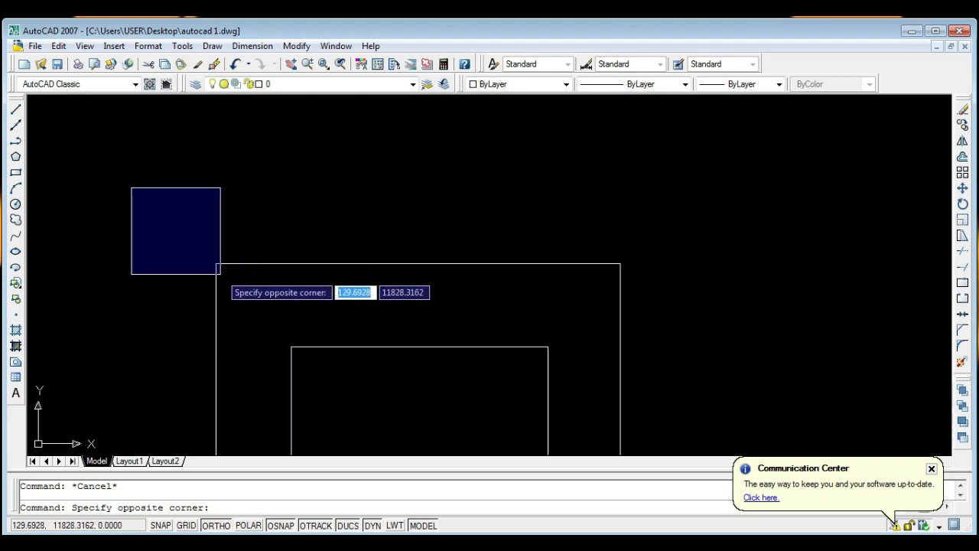
left_click(269, 388)
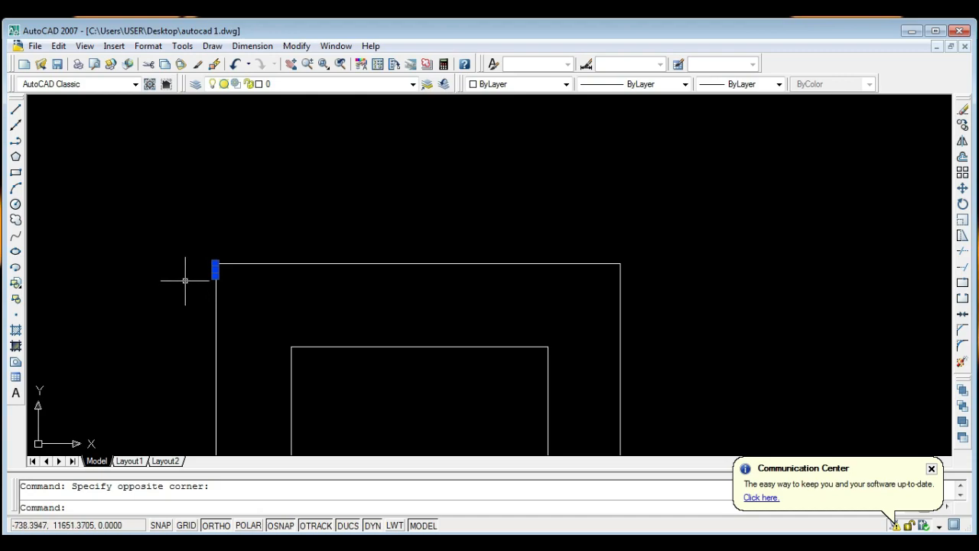
left_click(164, 234)
left_click(256, 358)
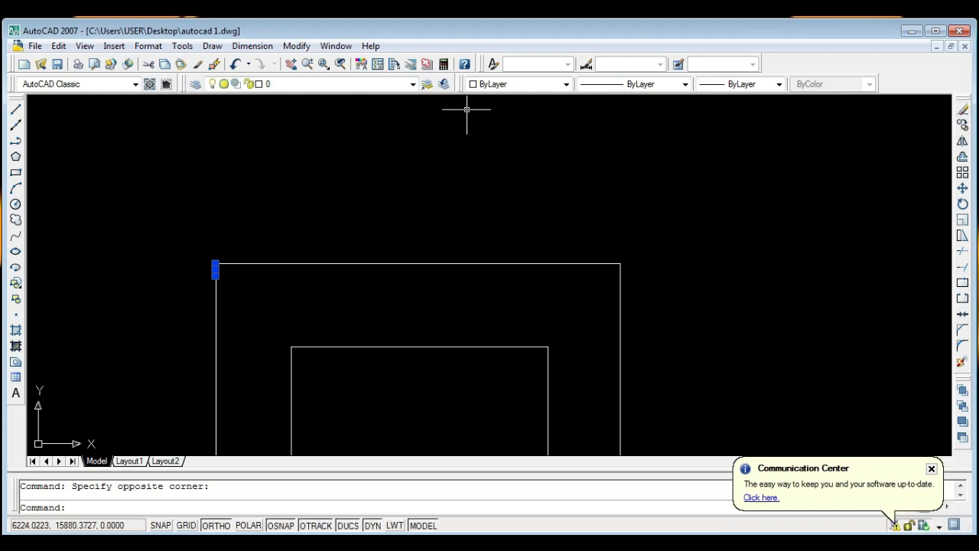
Erase the selected short 300-unit line at the outer square's upper-left corner.
left_click(296, 46)
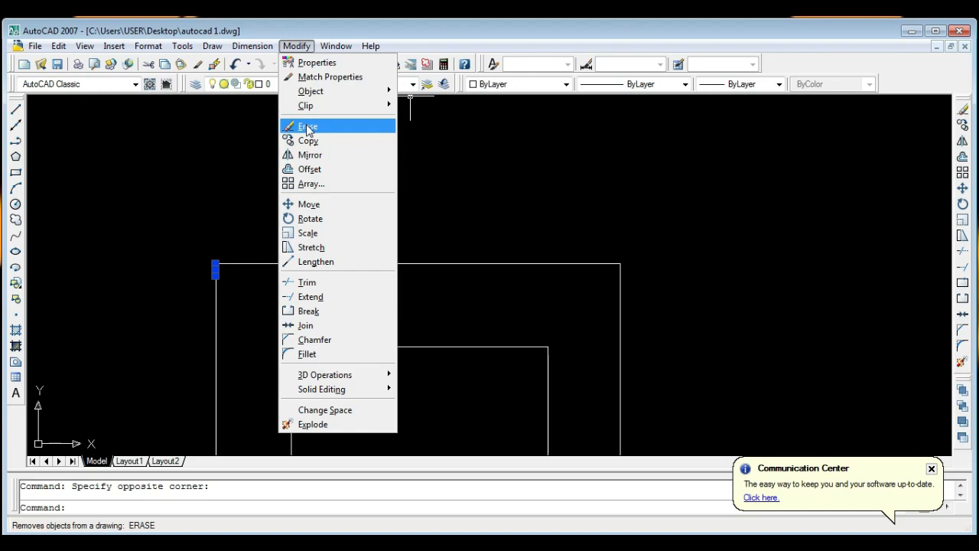
left_click(773, 153)
left_click(692, 183)
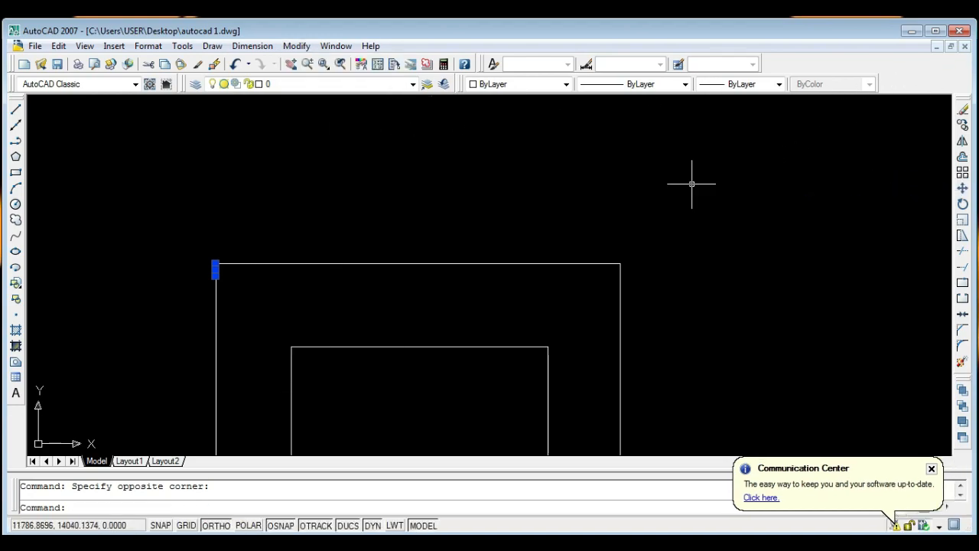
key("Delete")
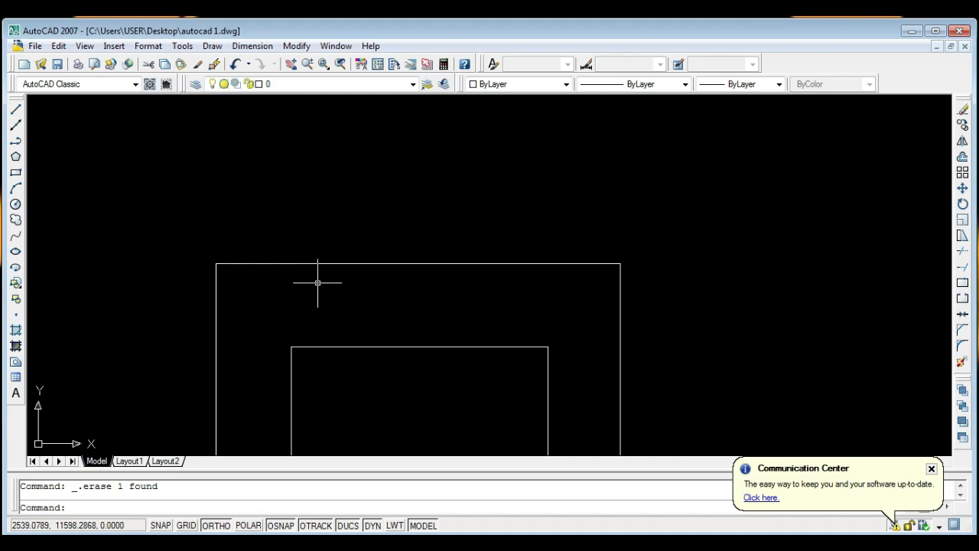
middle_click_drag(271, 284, 234, 170)
scroll(245, 153, "down", 3)
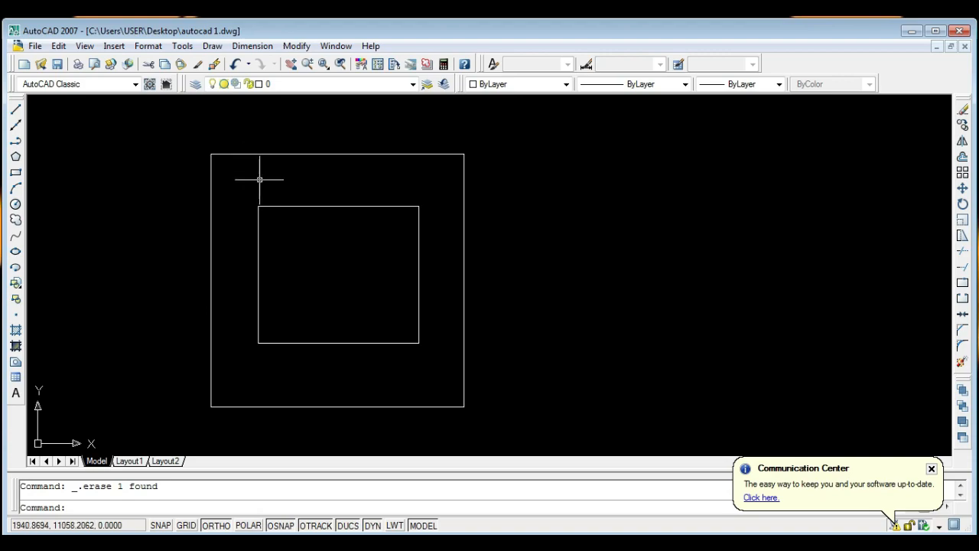
left_click(296, 48)
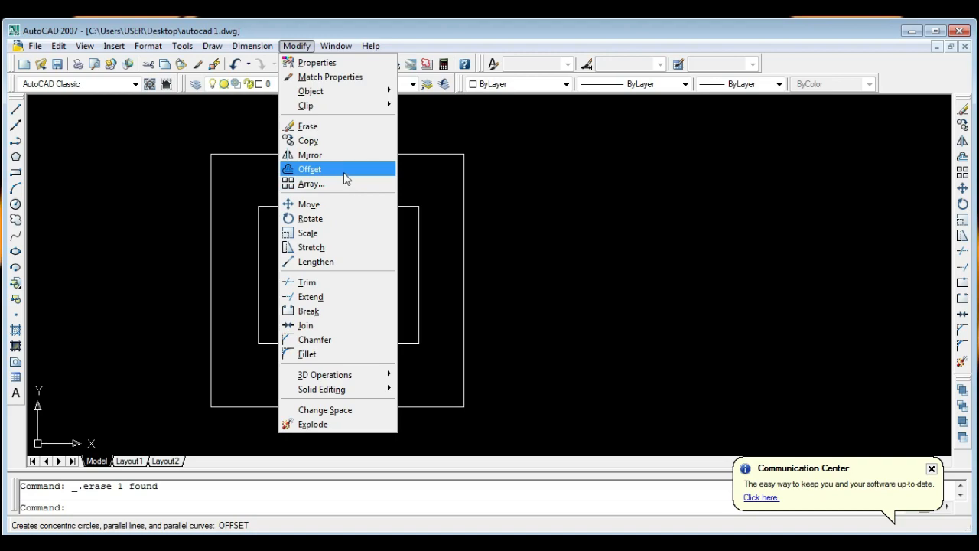
left_click(544, 190)
left_click(566, 194)
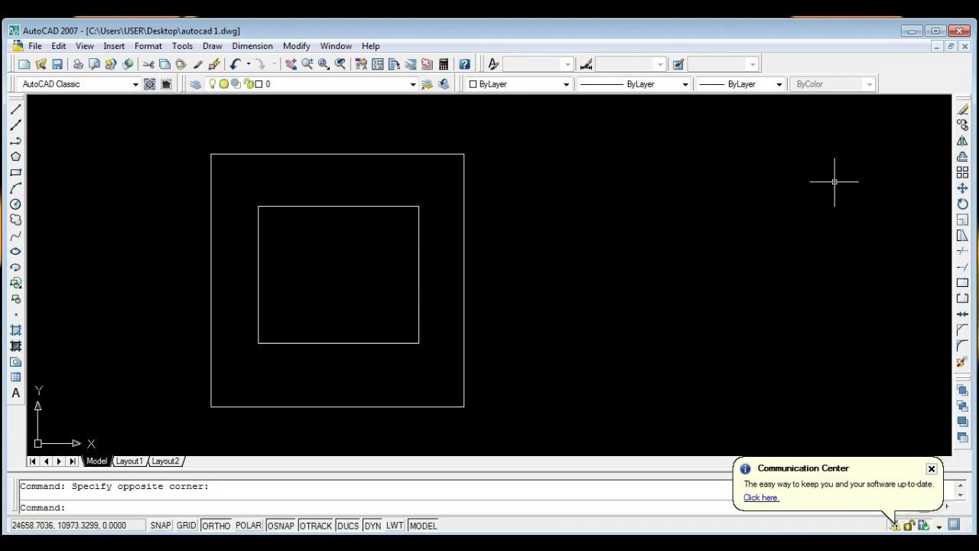
Offset the outer square's top edge inward by a distance of 300.
type("o")
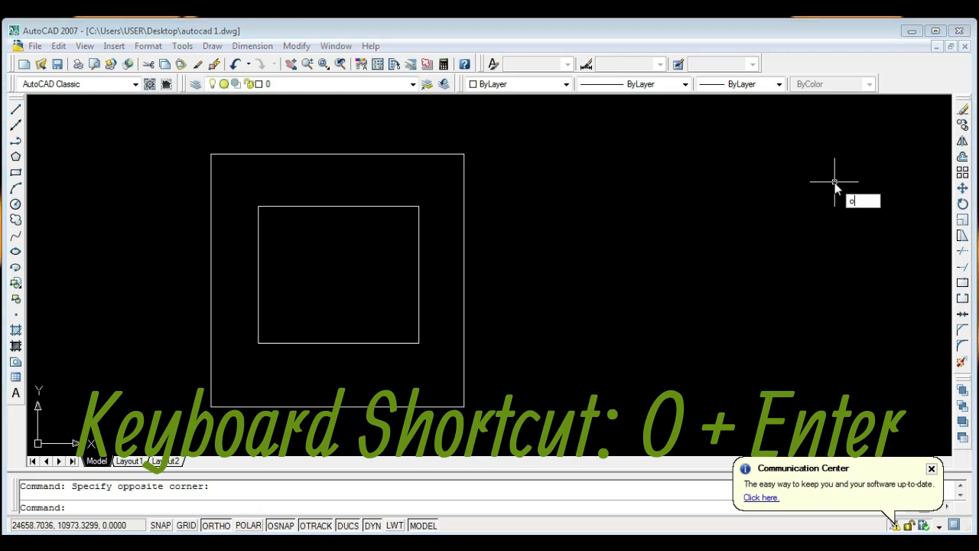
key("Return")
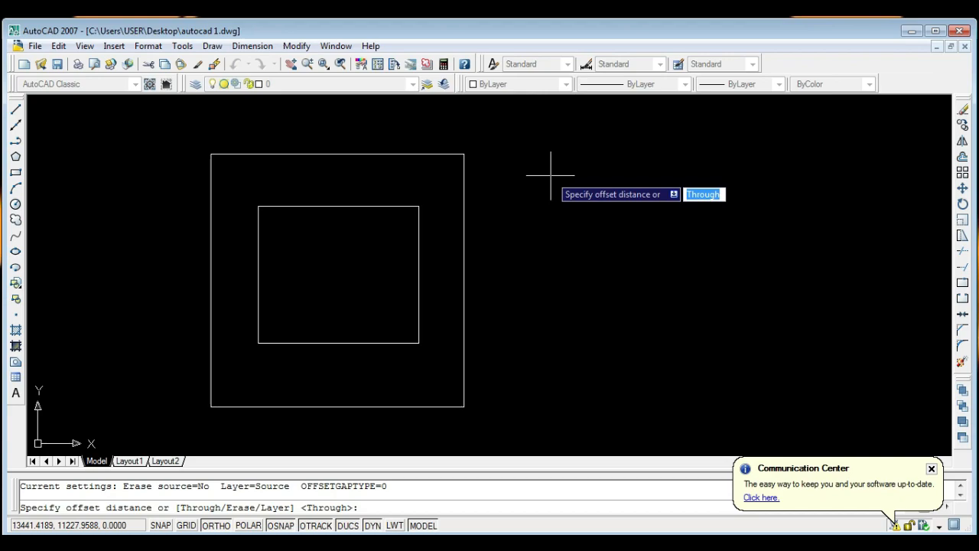
type("300")
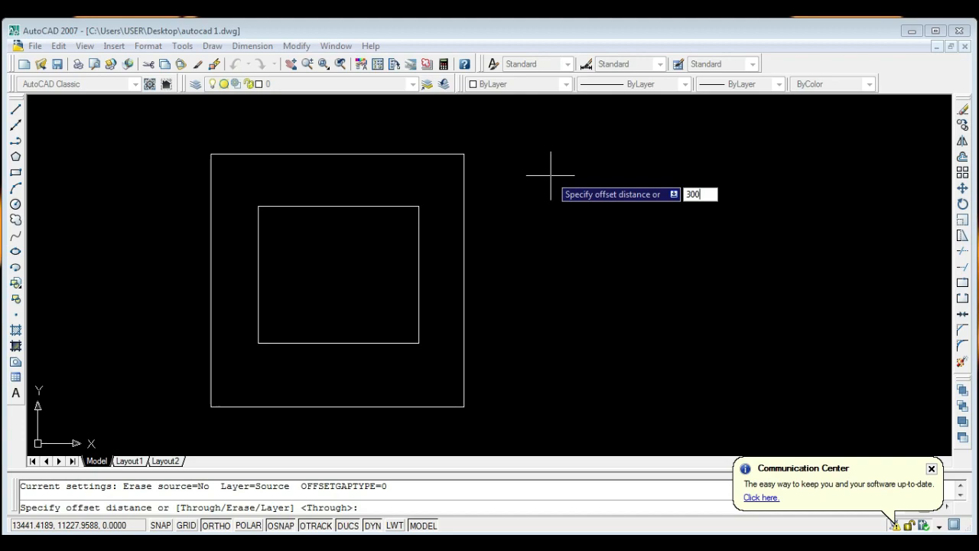
key("Return")
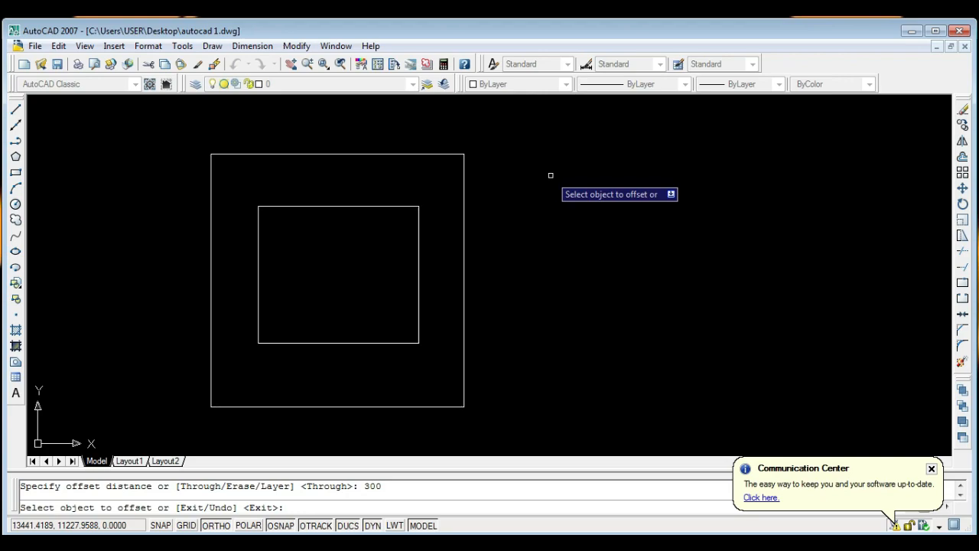
left_click(321, 154)
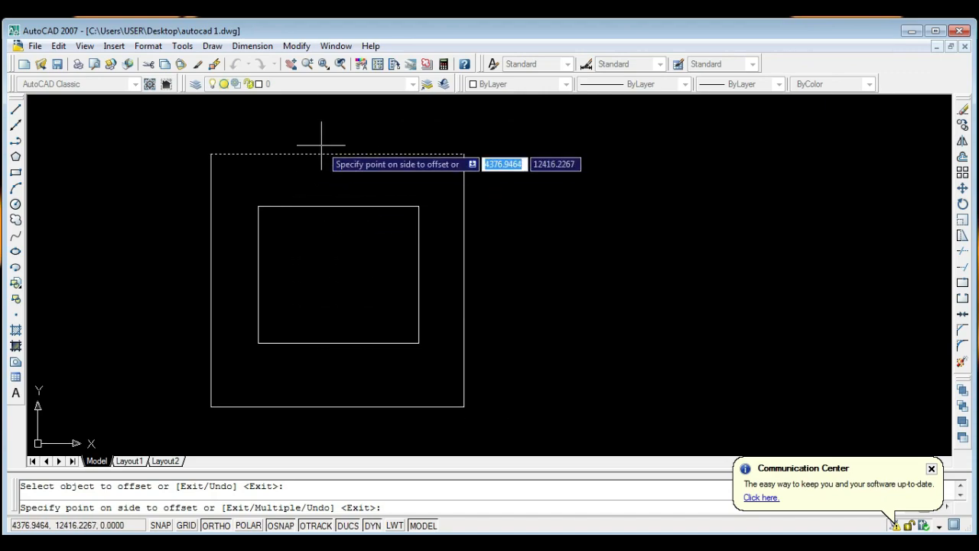
left_click(331, 299)
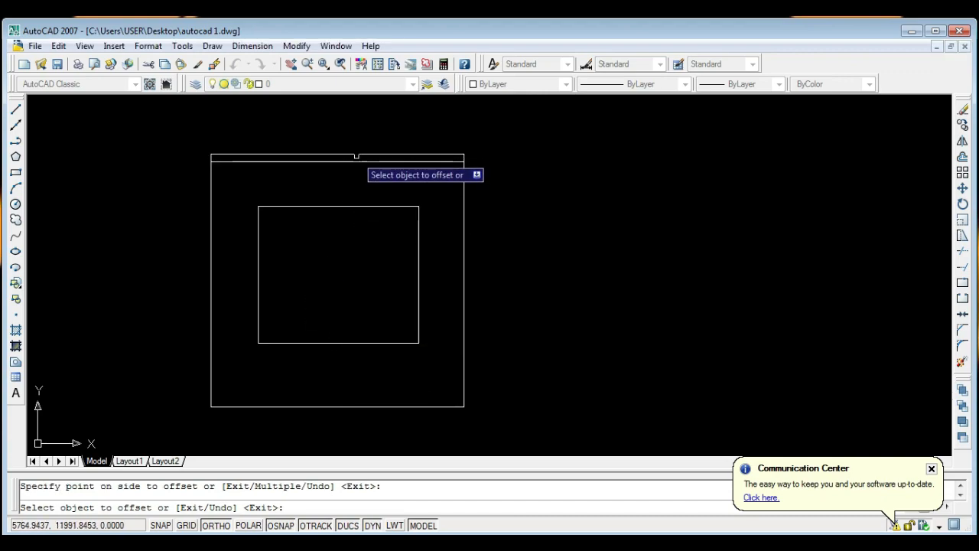
Offset the outer square's left, bottom and right edges inward by the same 300 distance and end the Offset command.
left_click(211, 211)
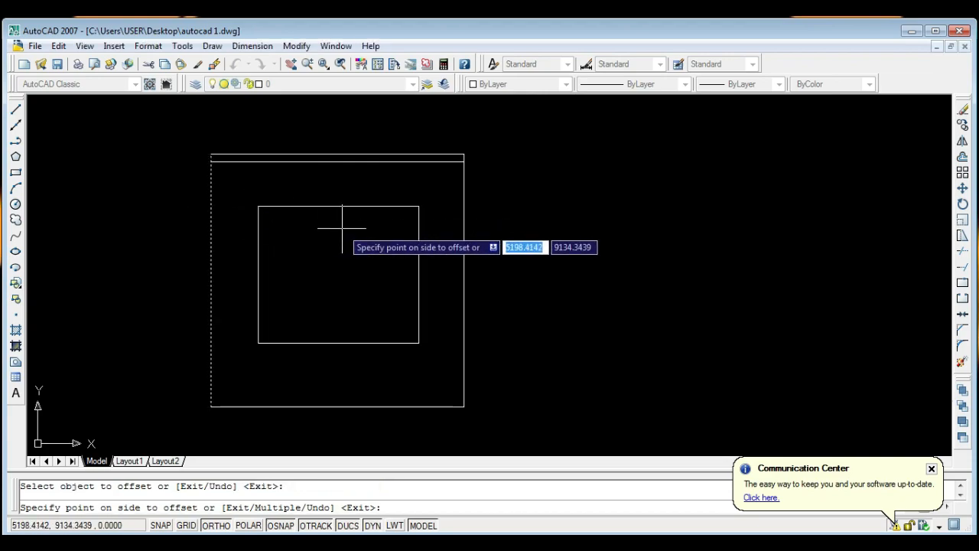
left_click(342, 228)
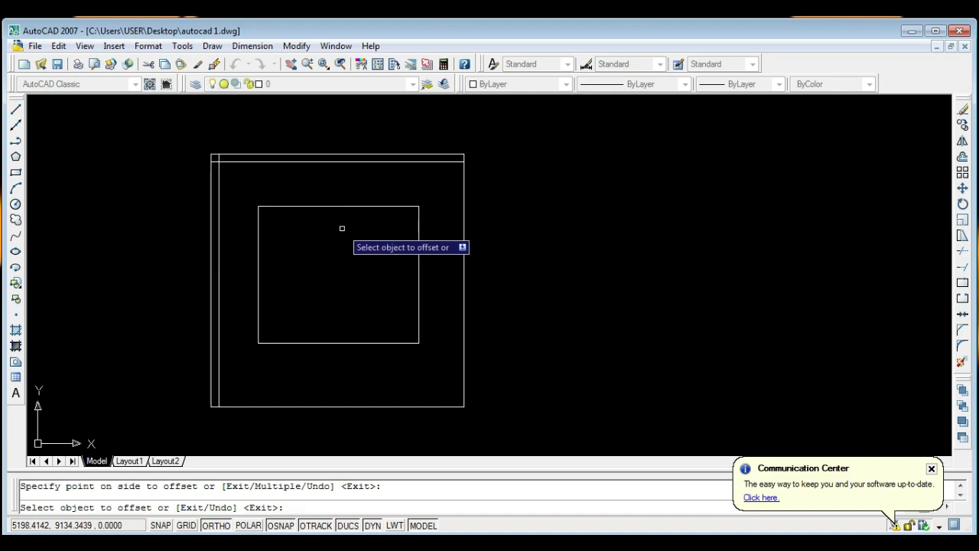
left_click(334, 406)
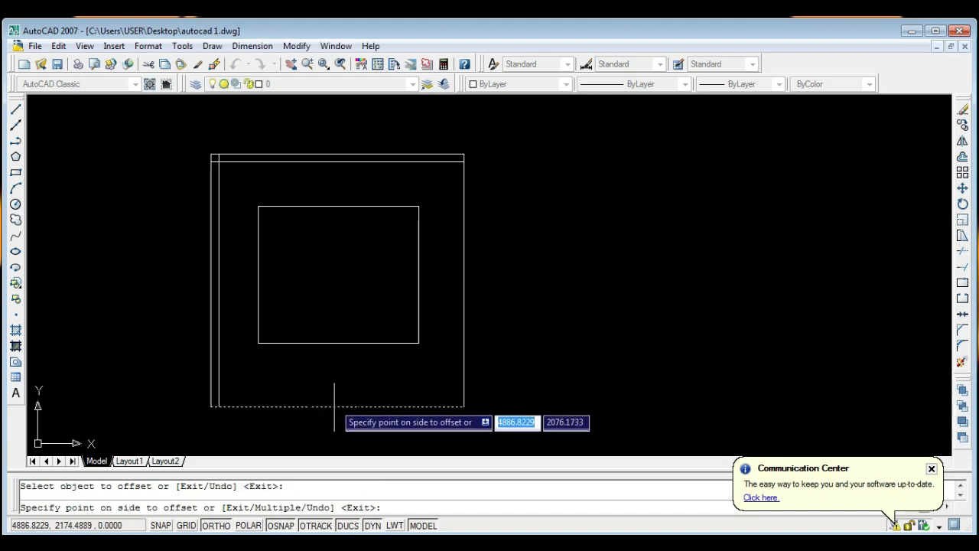
left_click(324, 286)
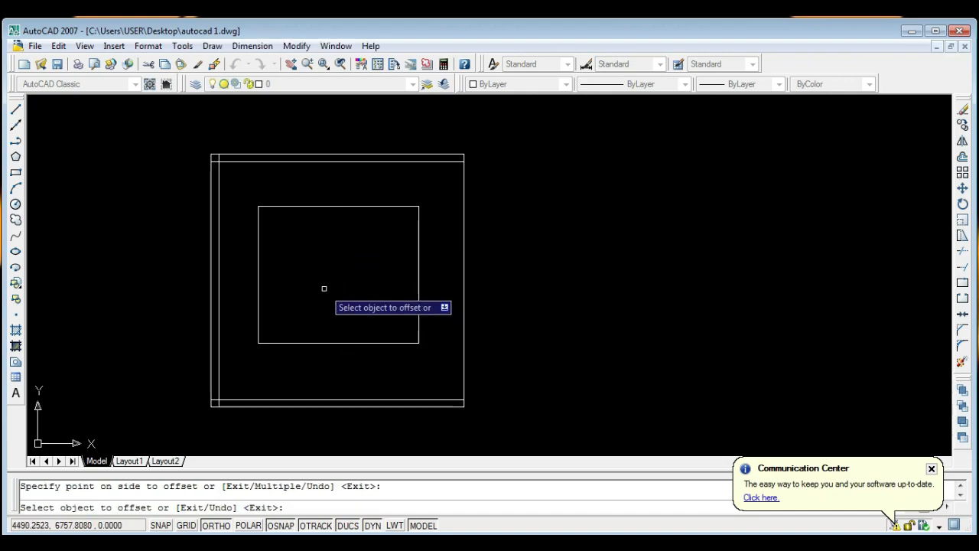
left_click(464, 273)
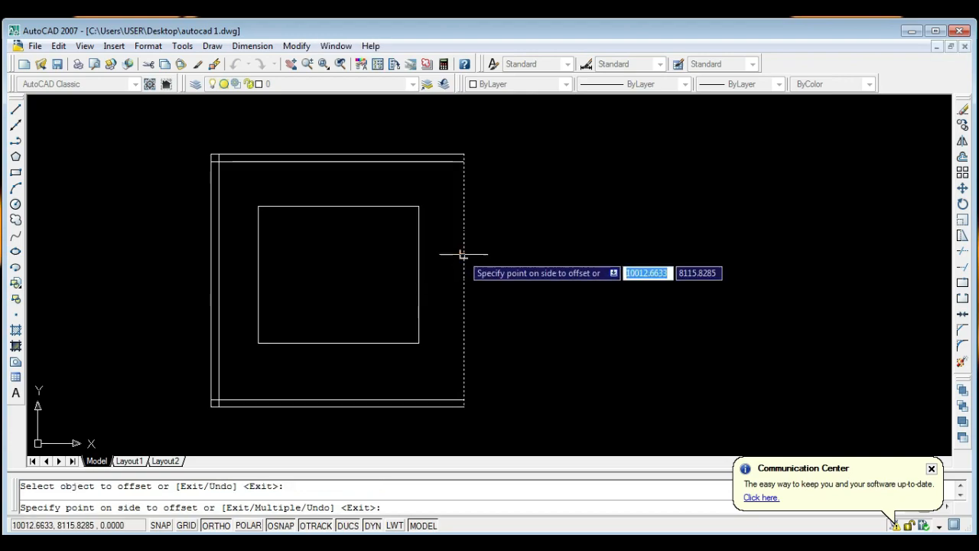
left_click(325, 250)
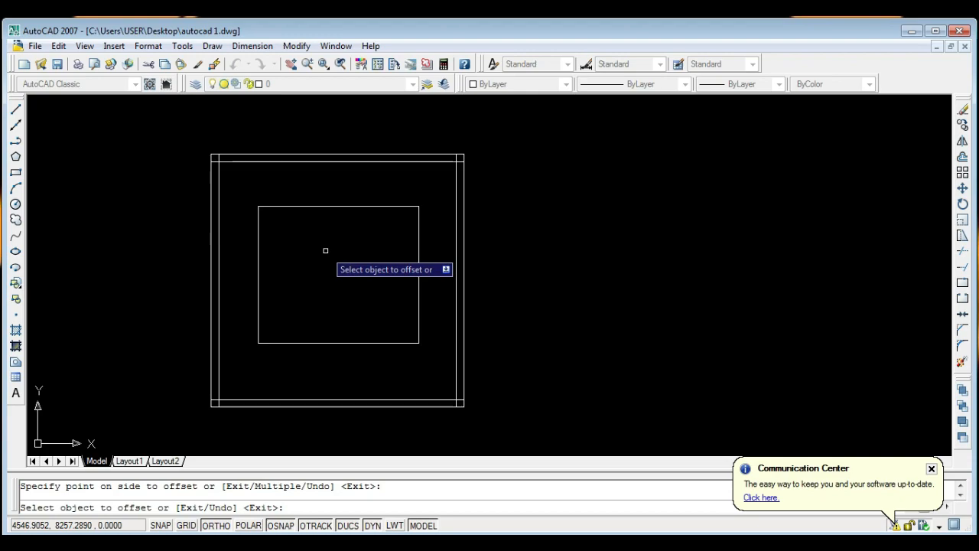
key("Escape")
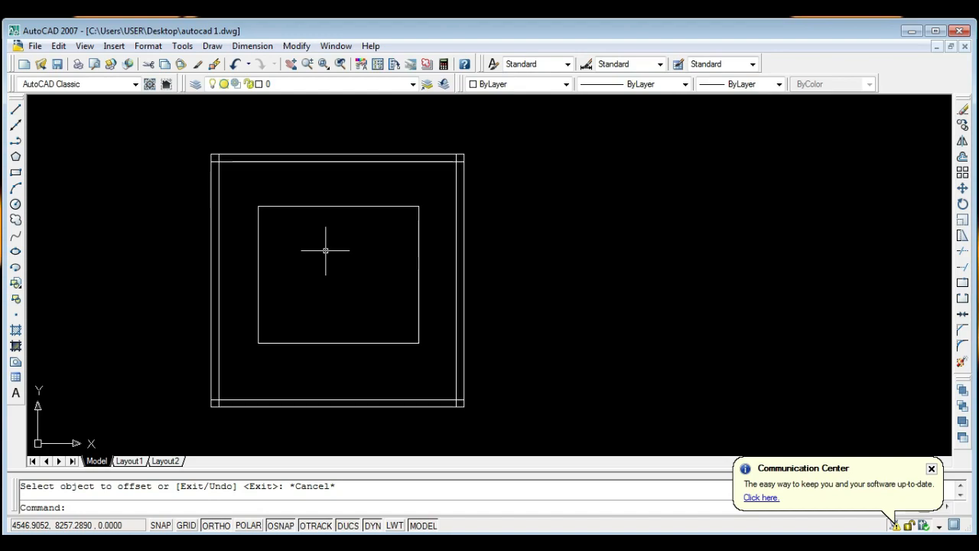
Examine how the offset lines cross at the upper-left and lower-left corners of the outer square.
scroll(227, 192, "up", 5)
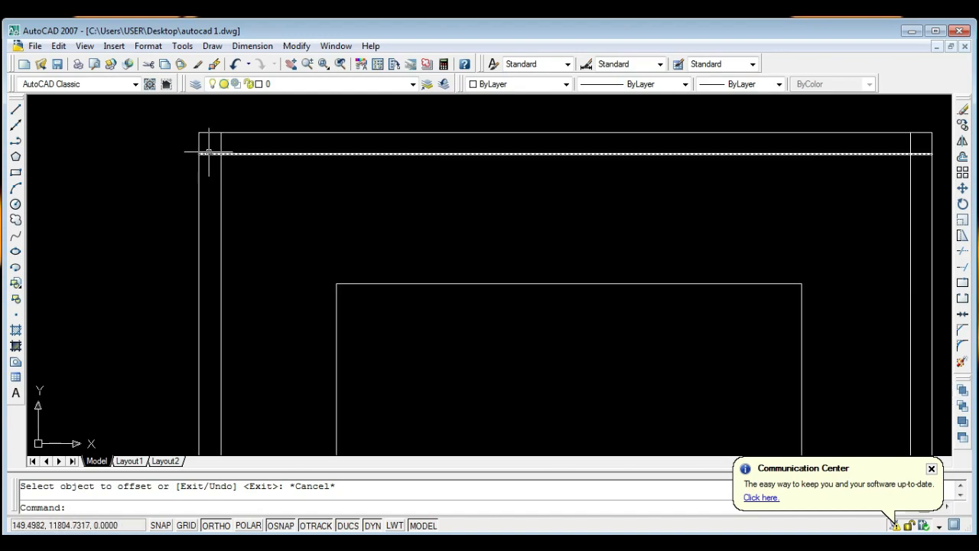
scroll(201, 154, "down", 4)
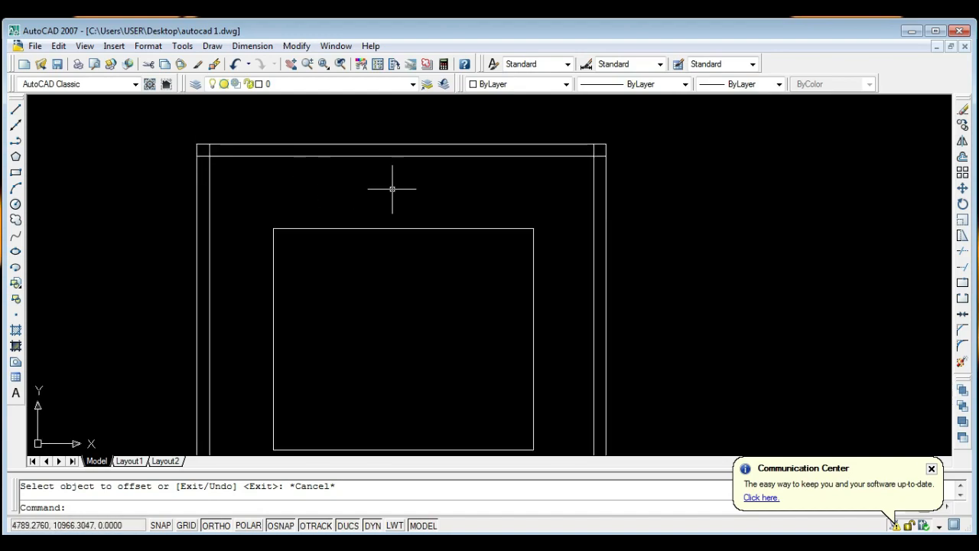
scroll(598, 180, "down", 2)
scroll(590, 323, "up", 2)
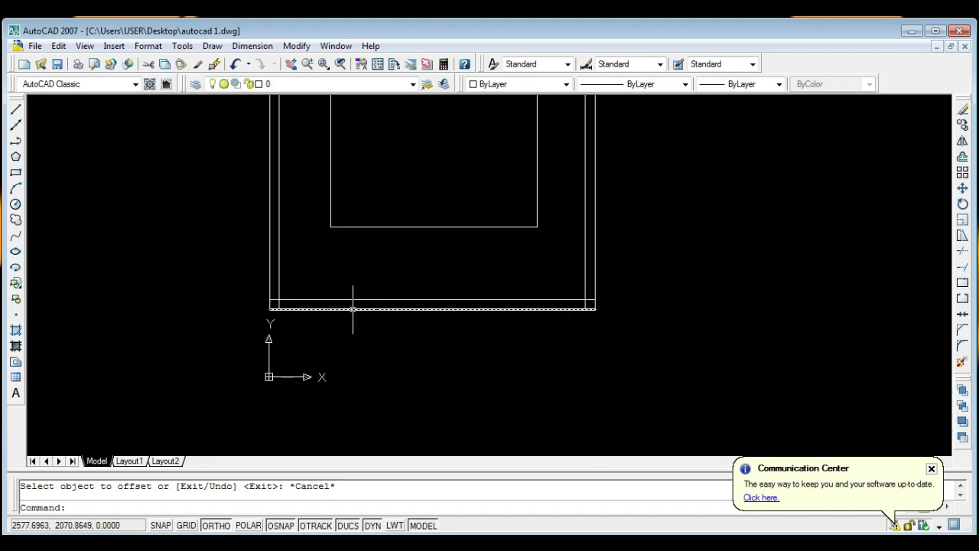
scroll(268, 312, "up", 2)
scroll(268, 300, "up", 1)
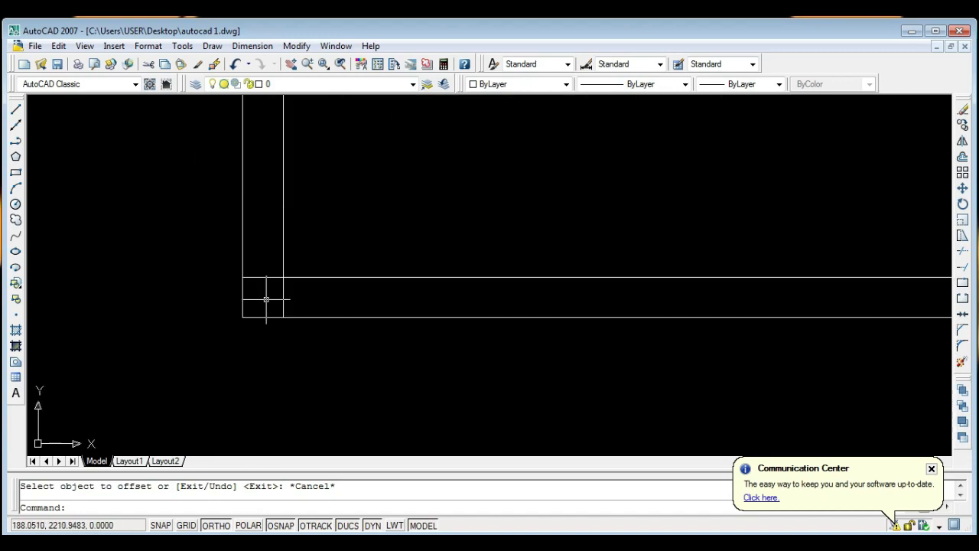
scroll(264, 301, "down", 4)
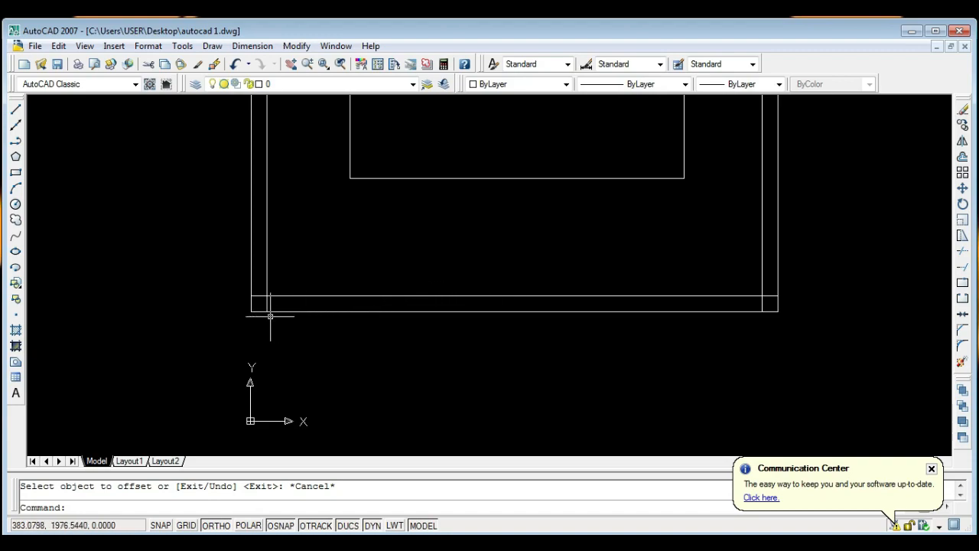
scroll(260, 315, "up", 3)
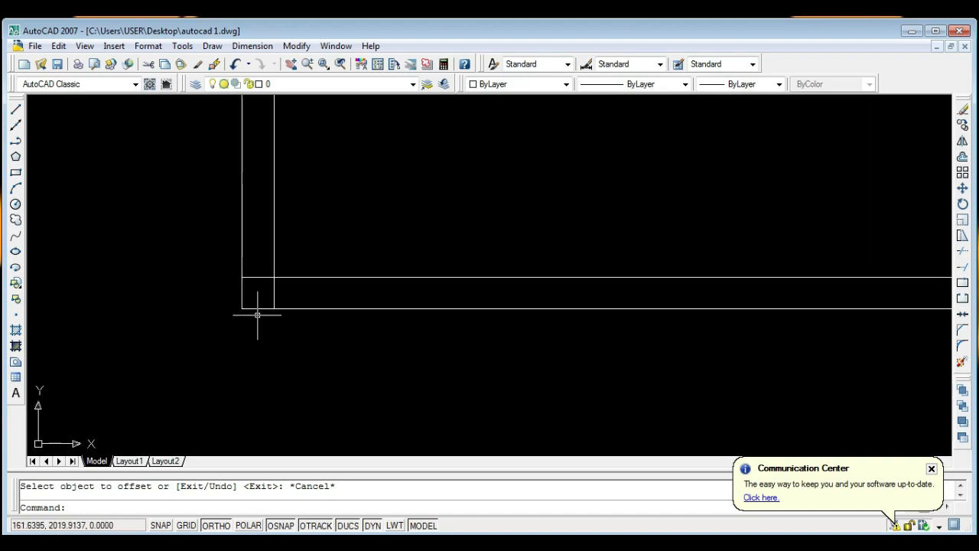
scroll(246, 299, "down", 3)
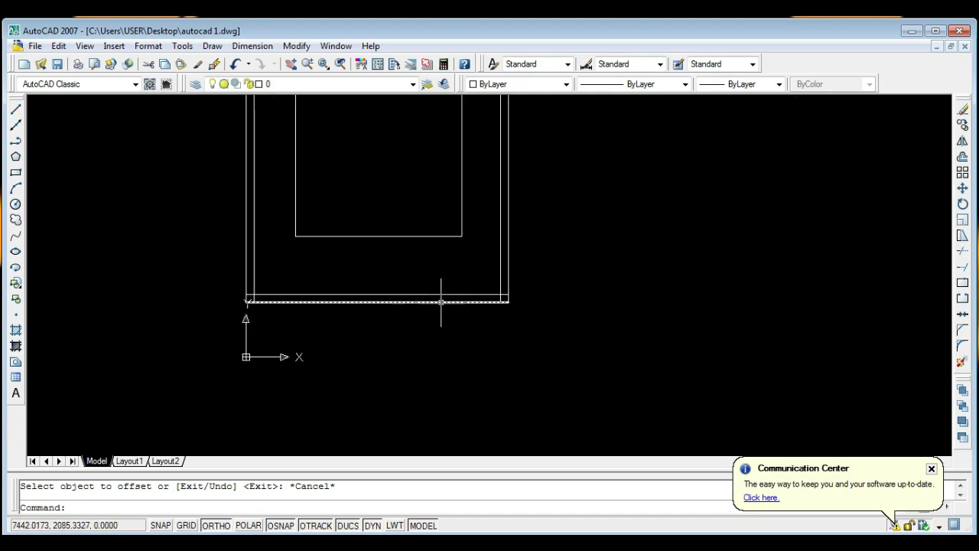
middle_click_drag(513, 247, 482, 368)
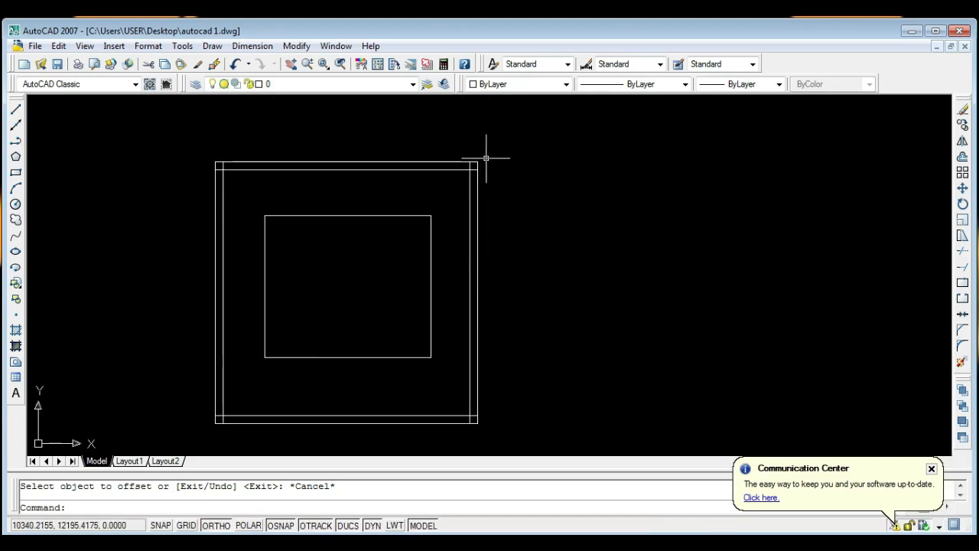
Shorten the upper offset line by stretching its left endpoint about 1100 units to the right, past the inner left line.
scroll(212, 164, "up", 5)
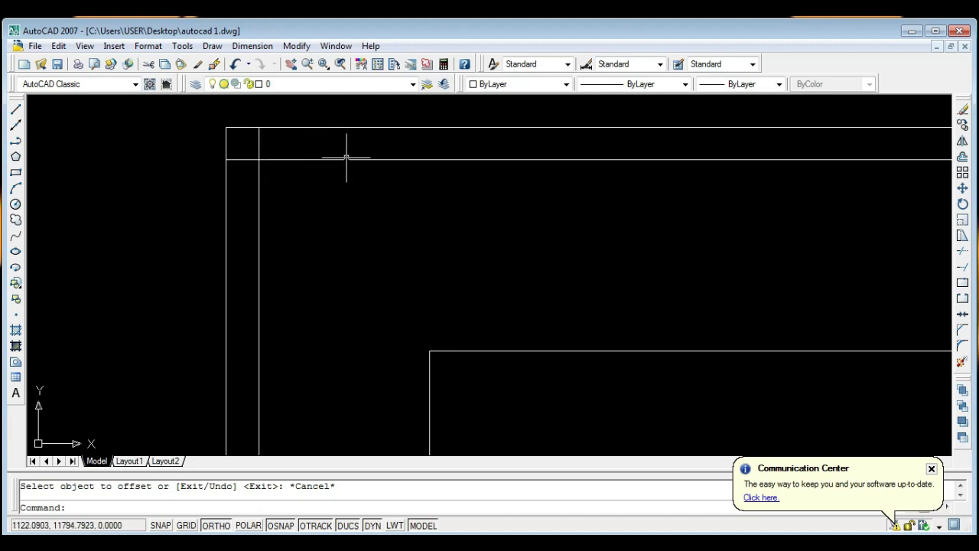
left_click(284, 159)
left_click(225, 159)
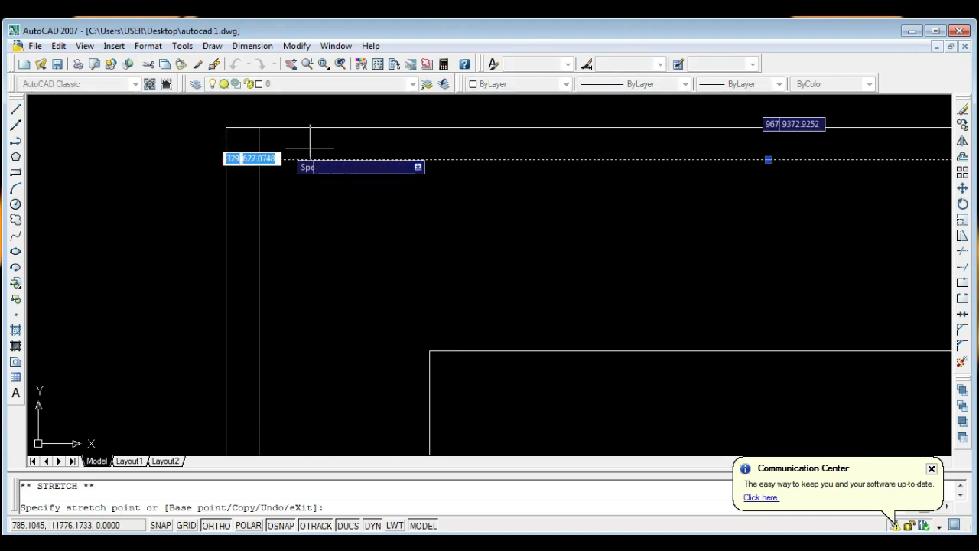
left_click(344, 153)
key("Escape")
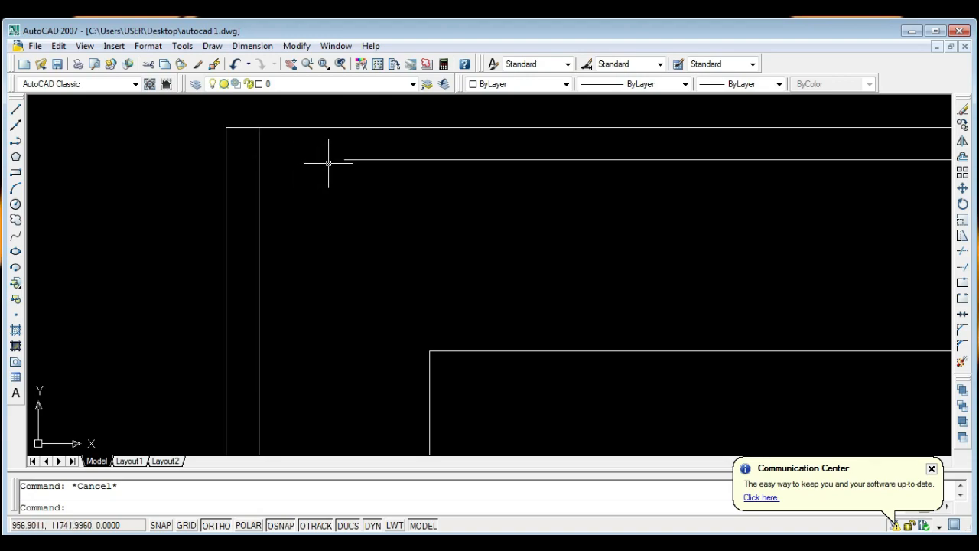
left_click(297, 46)
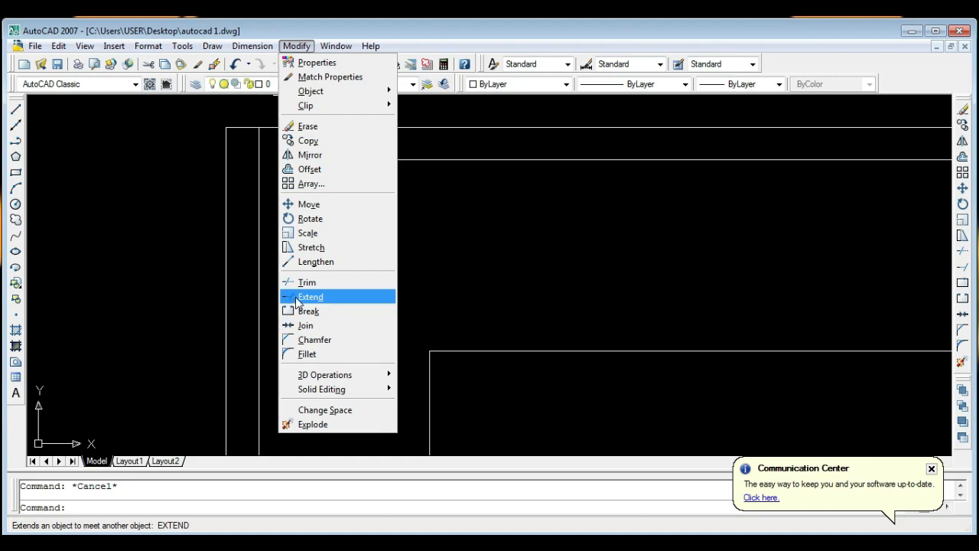
left_click(739, 258)
left_click(699, 269)
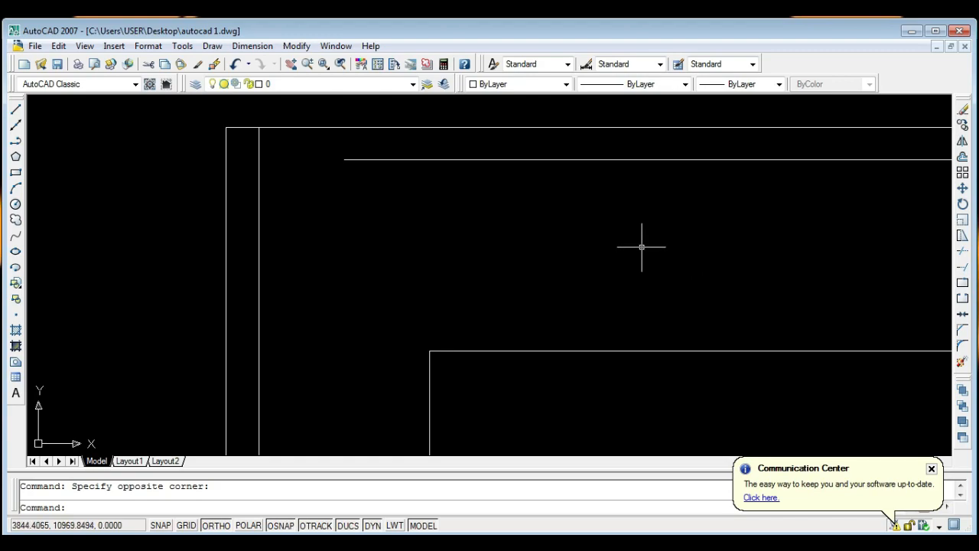
type("tr")
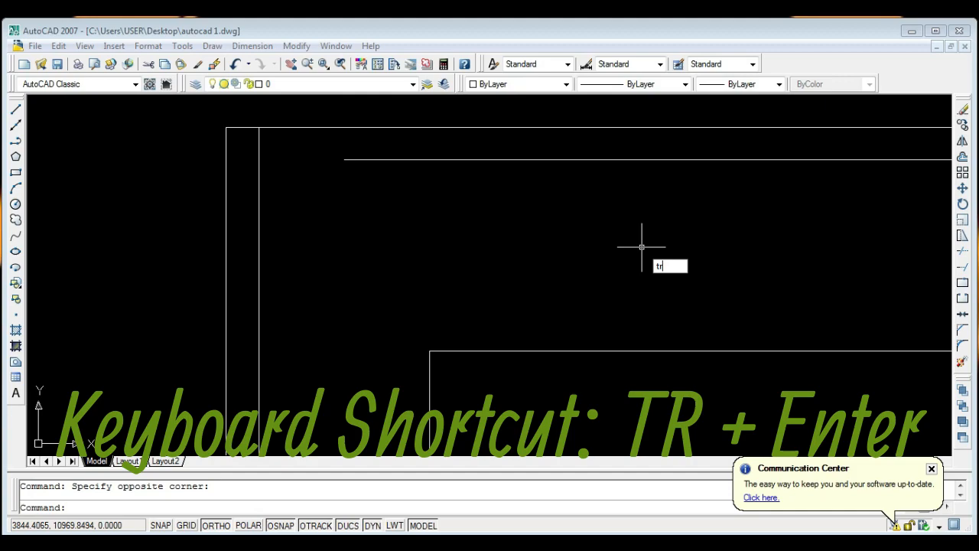
key("Return")
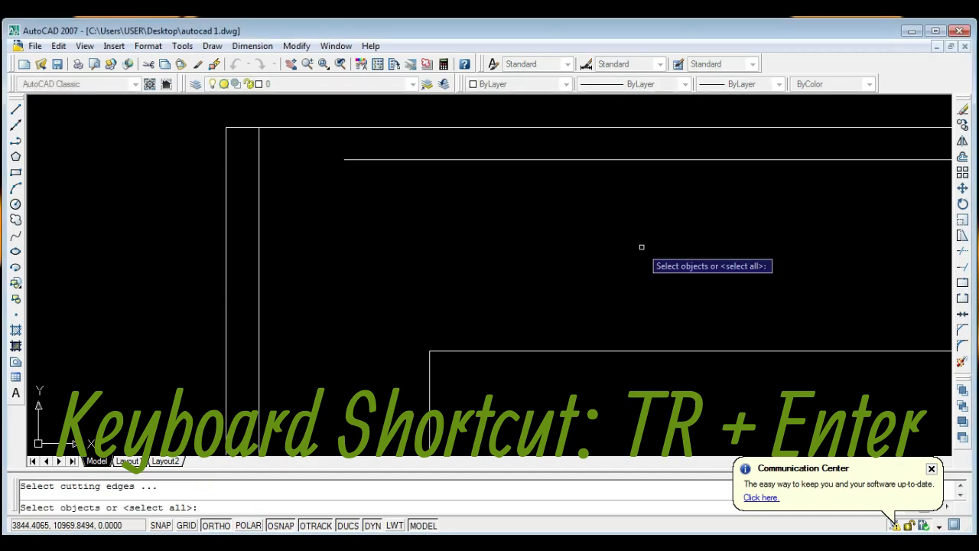
key("Escape")
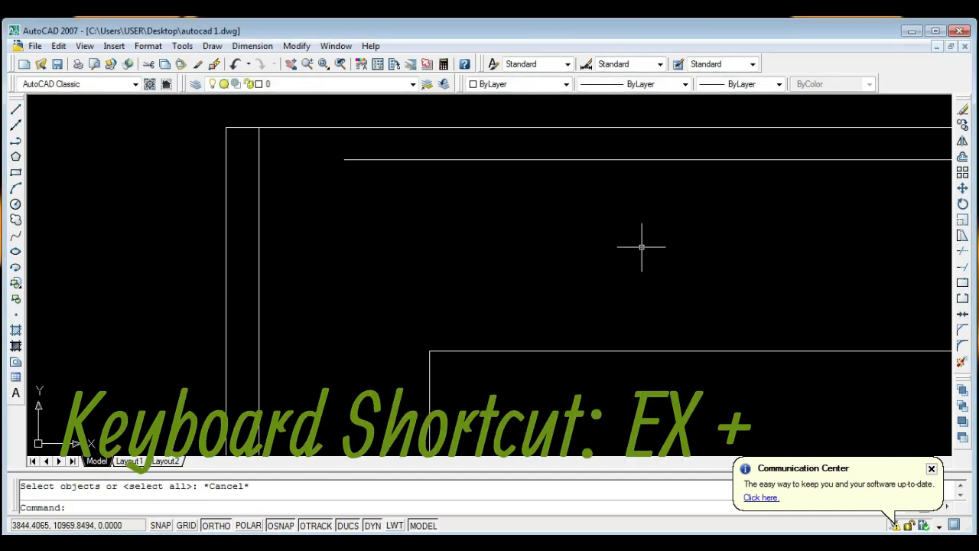
type("ex")
key("Return")
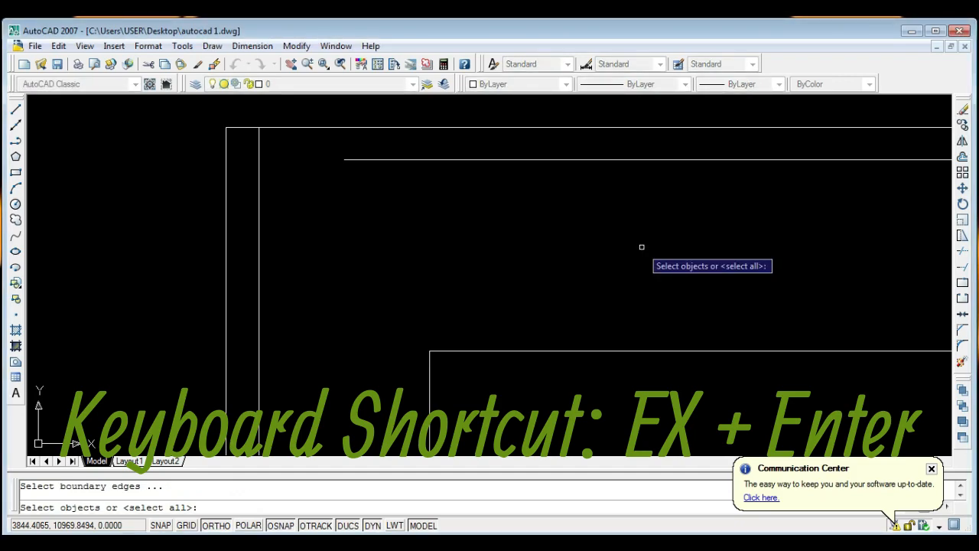
key("Escape")
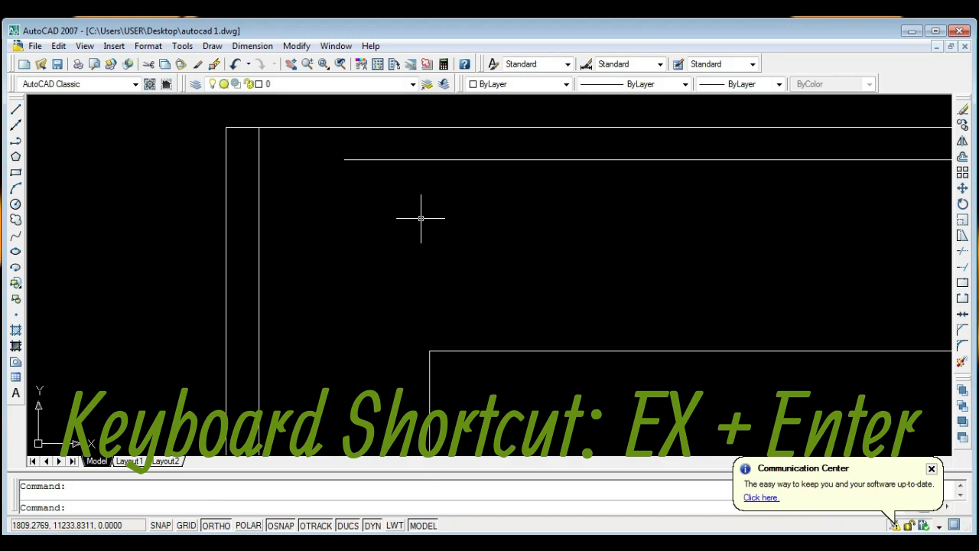
Undo the last grip stretch of the upper offset line.
scroll(421, 218, "down", 2)
scroll(421, 218, "up", 2)
key("ctrl+z")
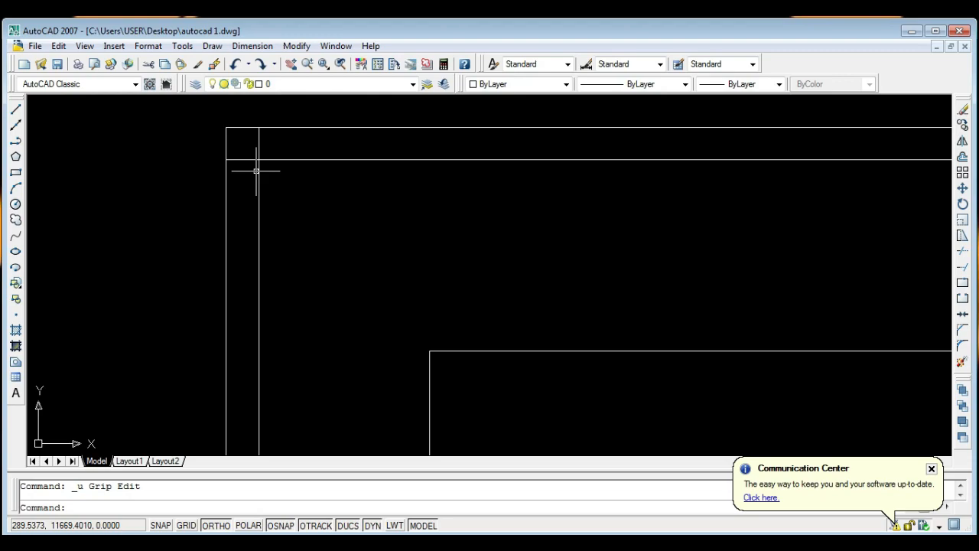
type("tr")
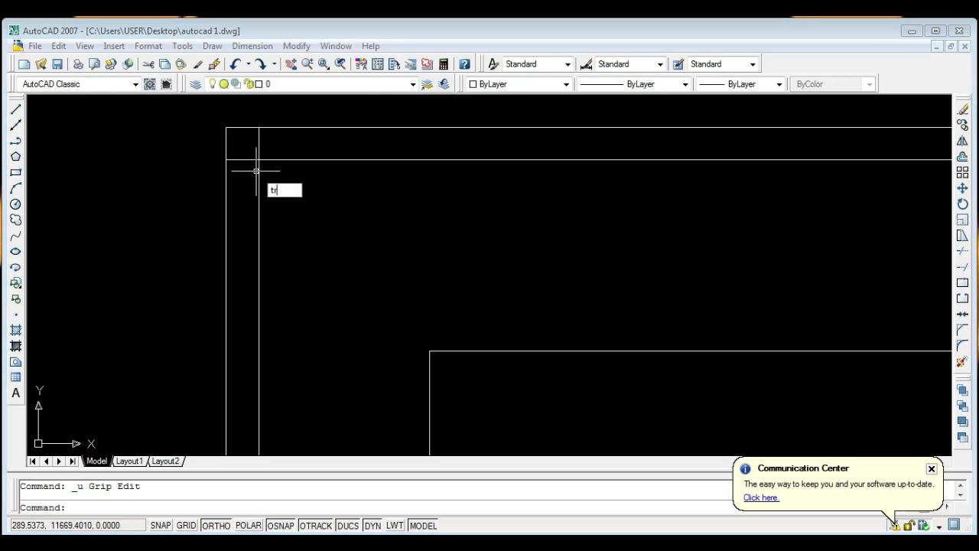
key("Return")
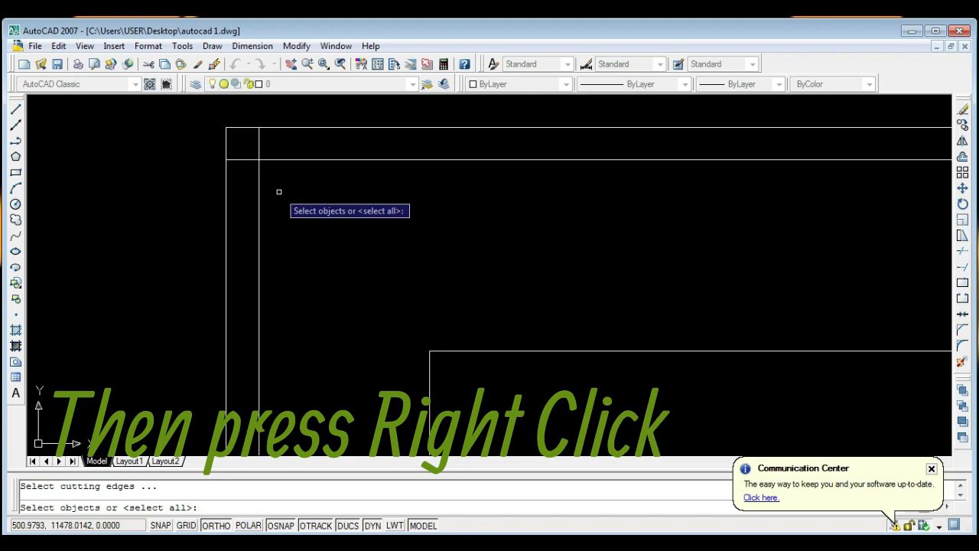
scroll(294, 199, "down", 1)
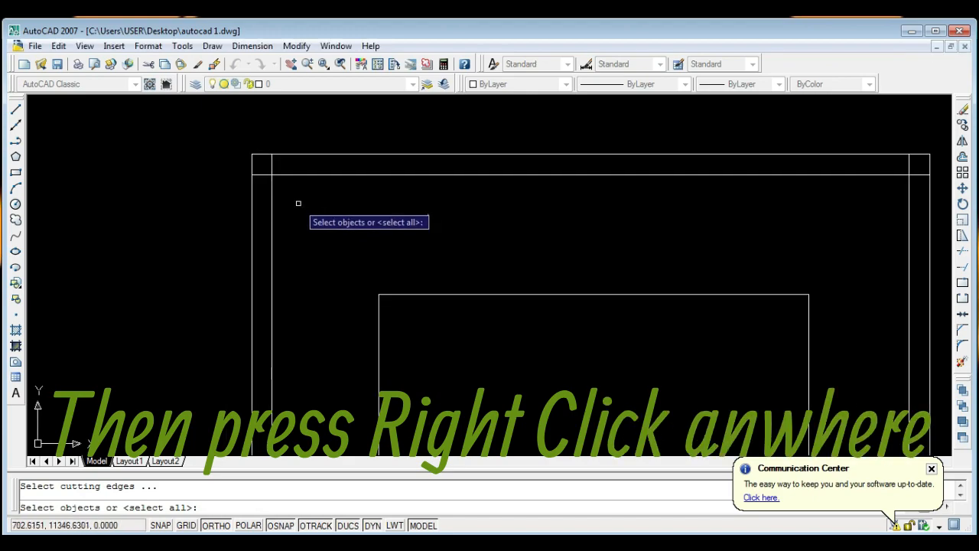
middle_click_drag(303, 218, 246, 175)
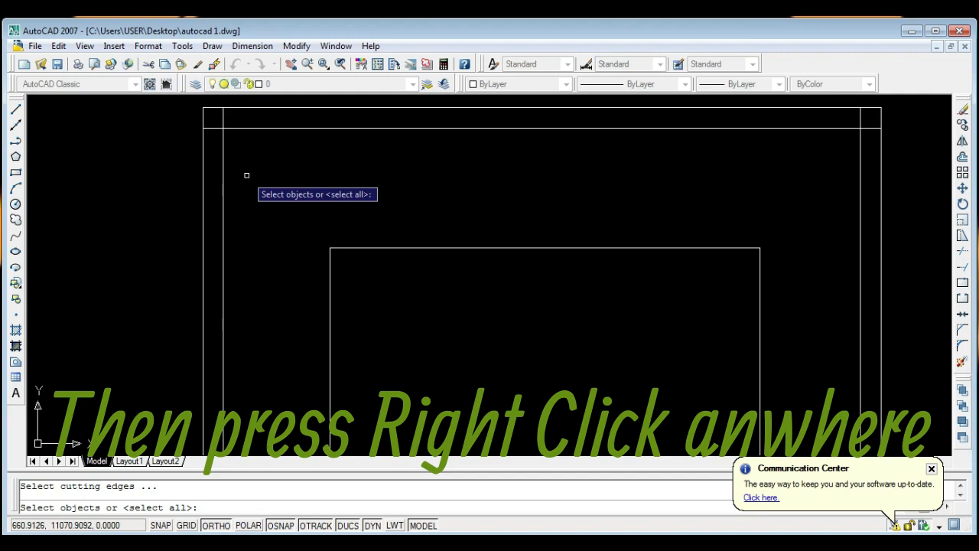
left_click(296, 46)
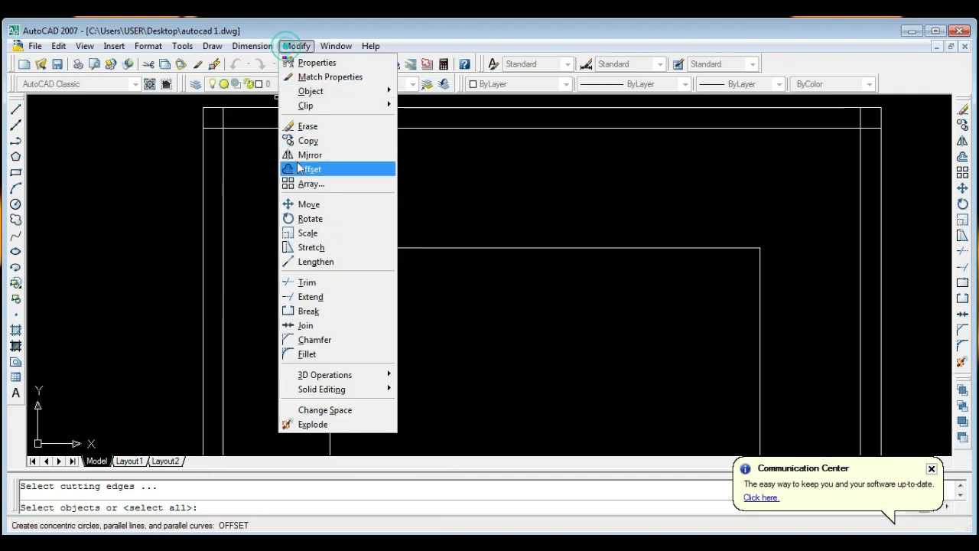
left_click(773, 208)
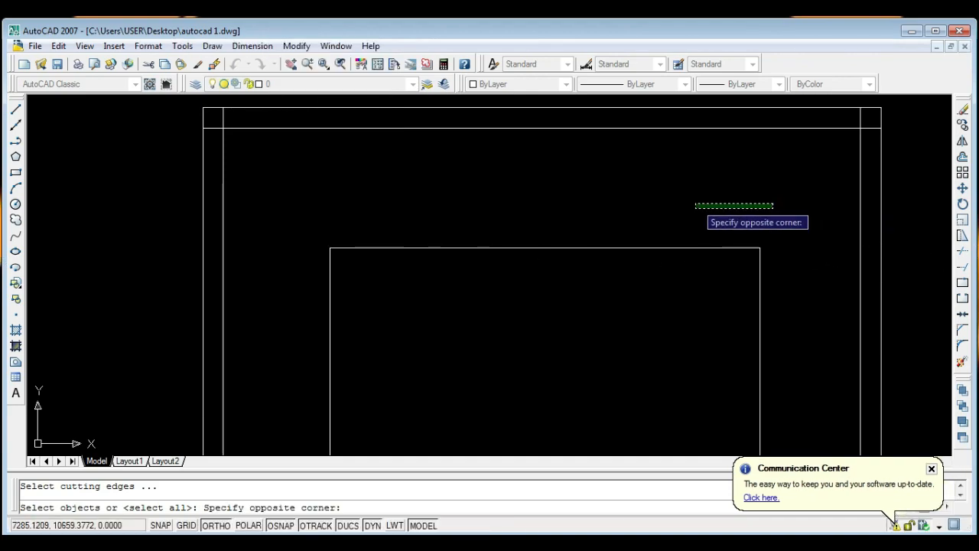
left_click(695, 202)
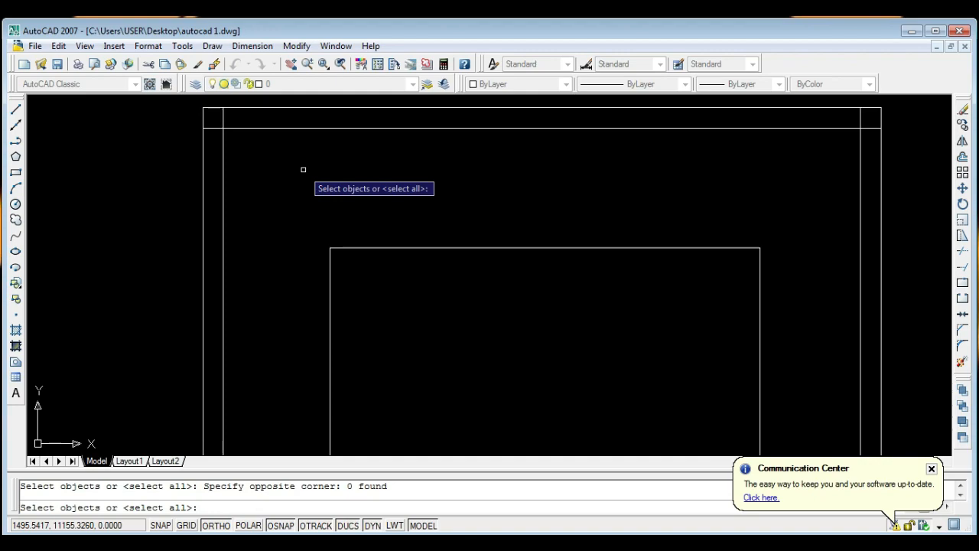
key("Return")
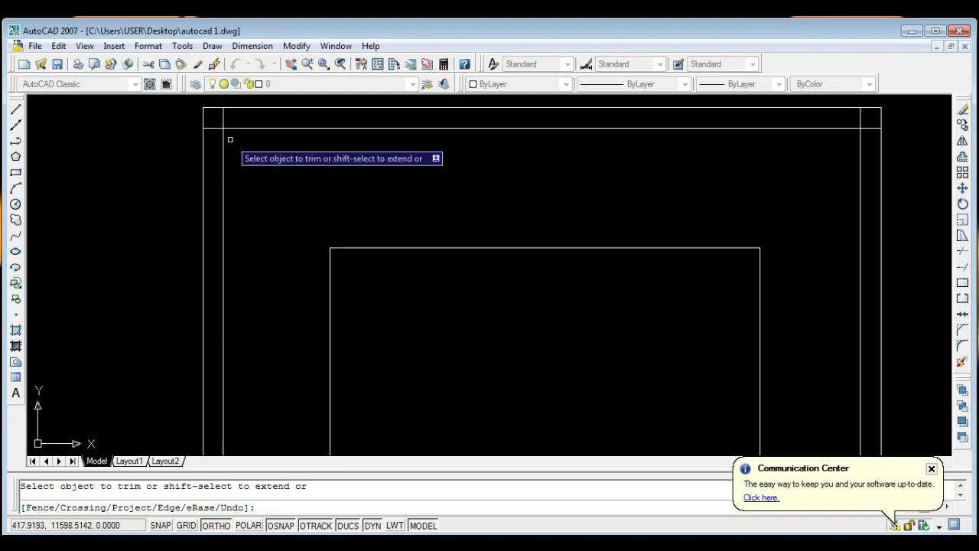
scroll(209, 125, "up", 5)
middle_click_drag(202, 119, 242, 255)
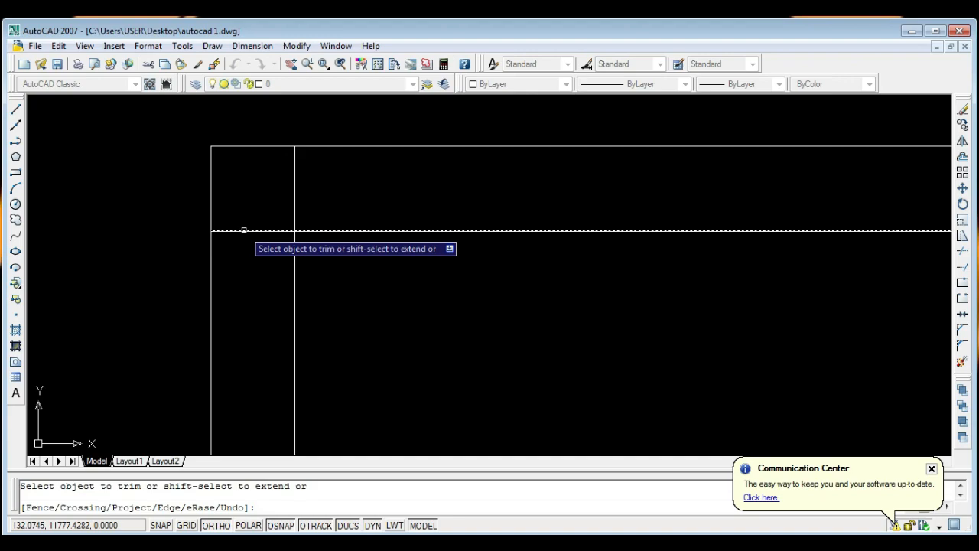
scroll(245, 229, "down", 3)
key("Escape")
Draw a 300-unit vertical line from the upper-left crossing of the offset lines up to the outer square's top edge.
key("l")
key("Return")
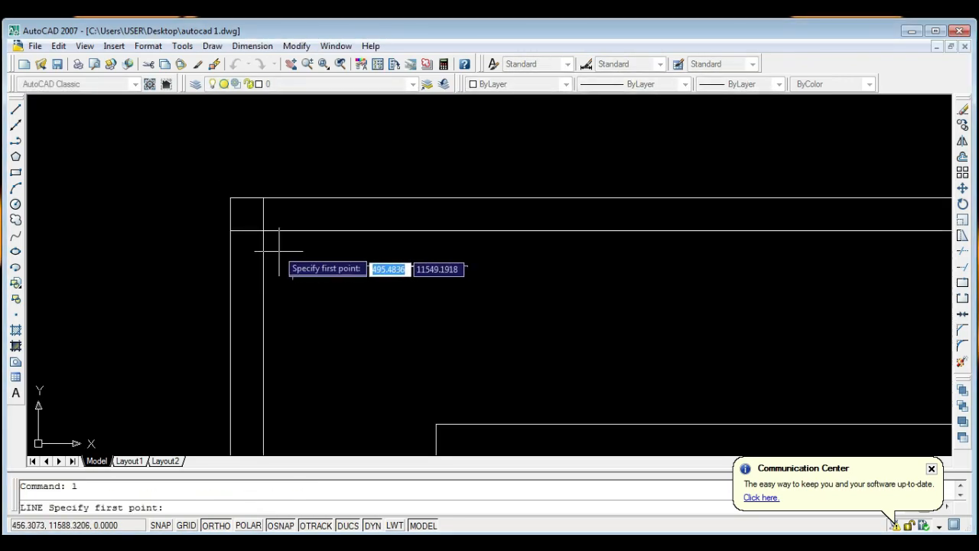
left_click(263, 229)
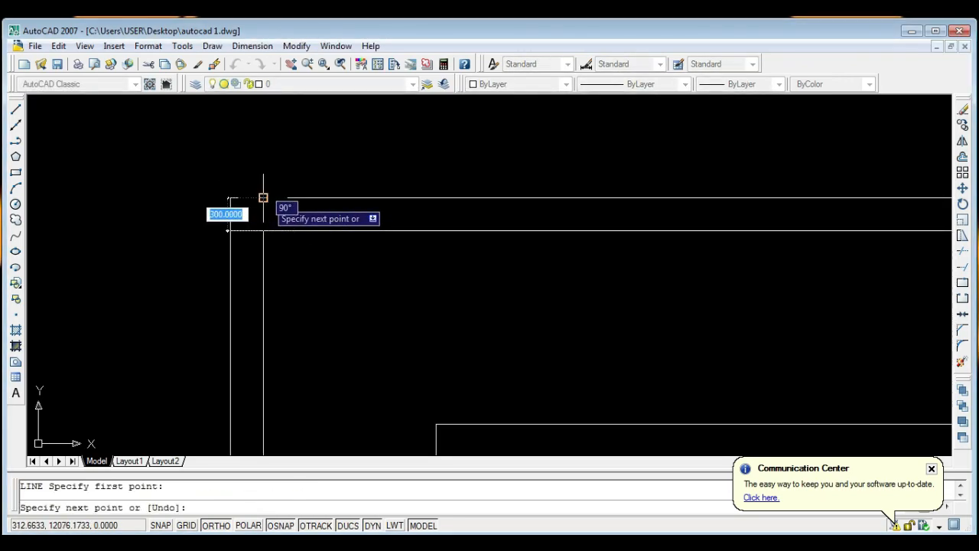
key("Escape")
Stretch the short vertical line's upper endpoint about 53 units above the outer square's top edge.
scroll(263, 207, "up", 3)
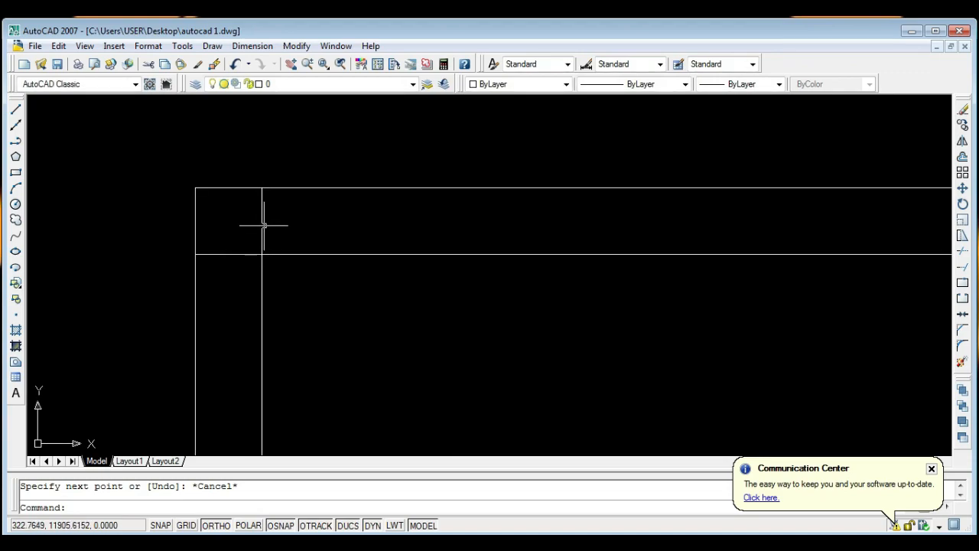
left_click(262, 225)
scroll(259, 238, "up", 3)
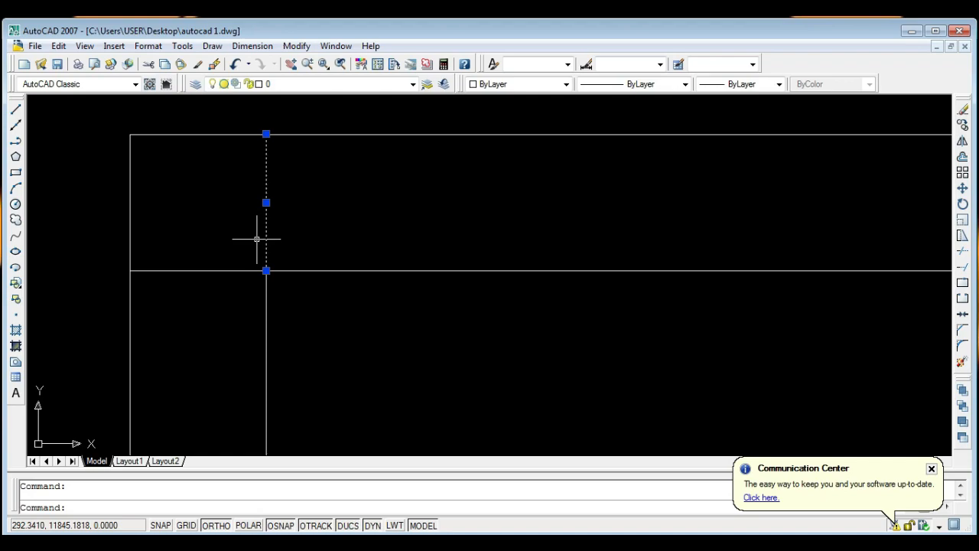
left_click(266, 134)
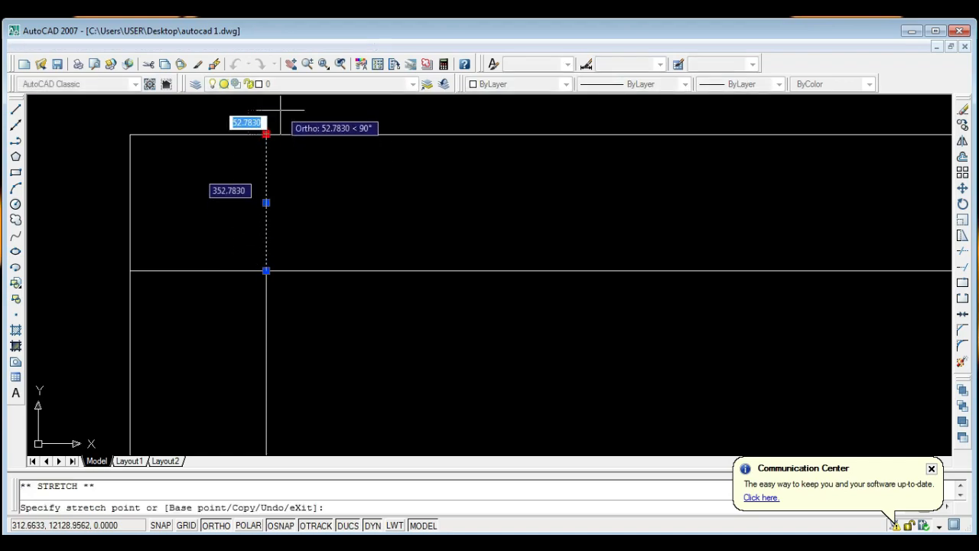
left_click(280, 111)
key("Escape")
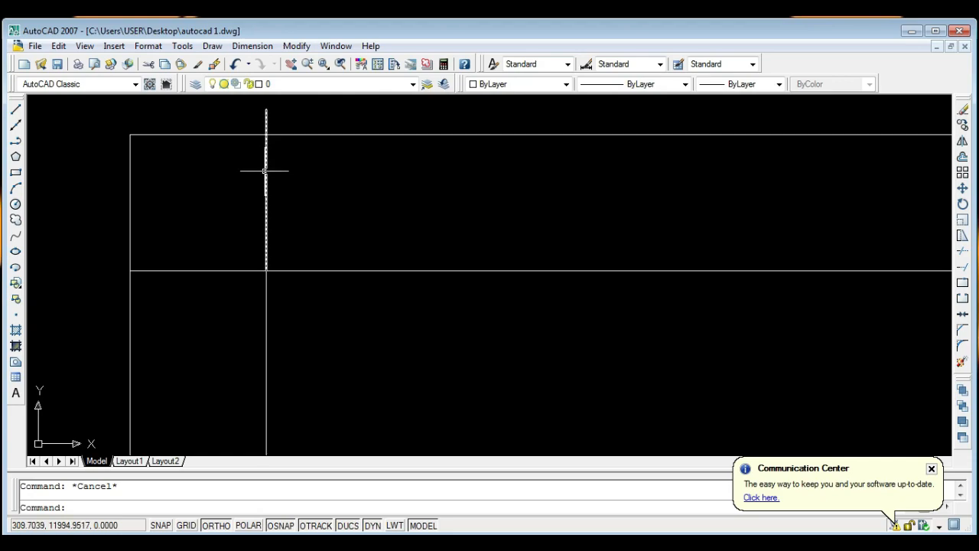
Stretch the short vertical line's upper endpoint back to the outer top edge and erase the line.
left_click(266, 112)
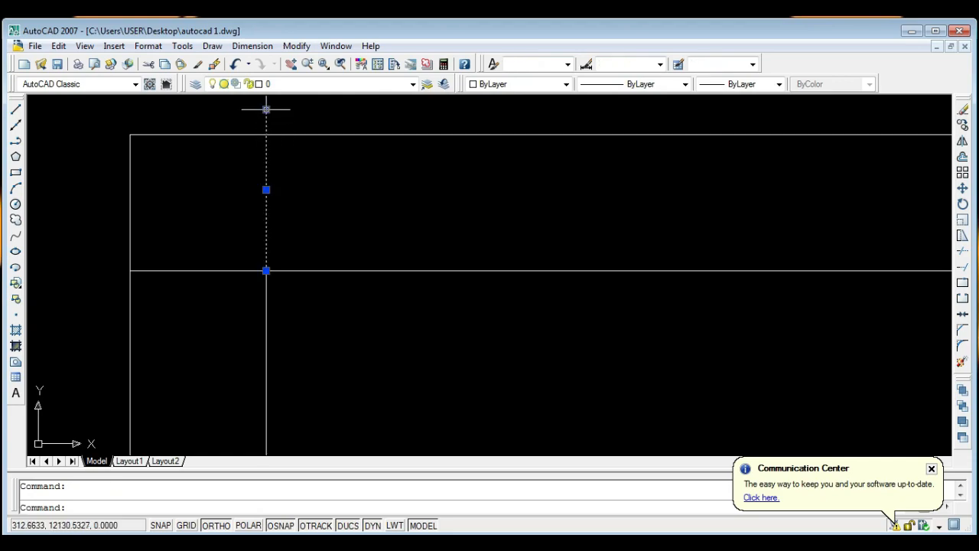
left_click(267, 109)
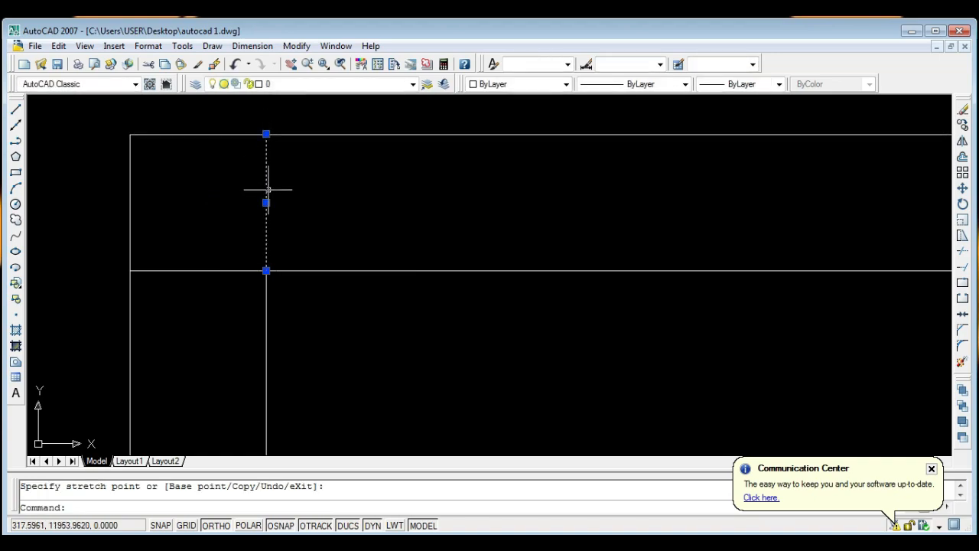
key("Delete")
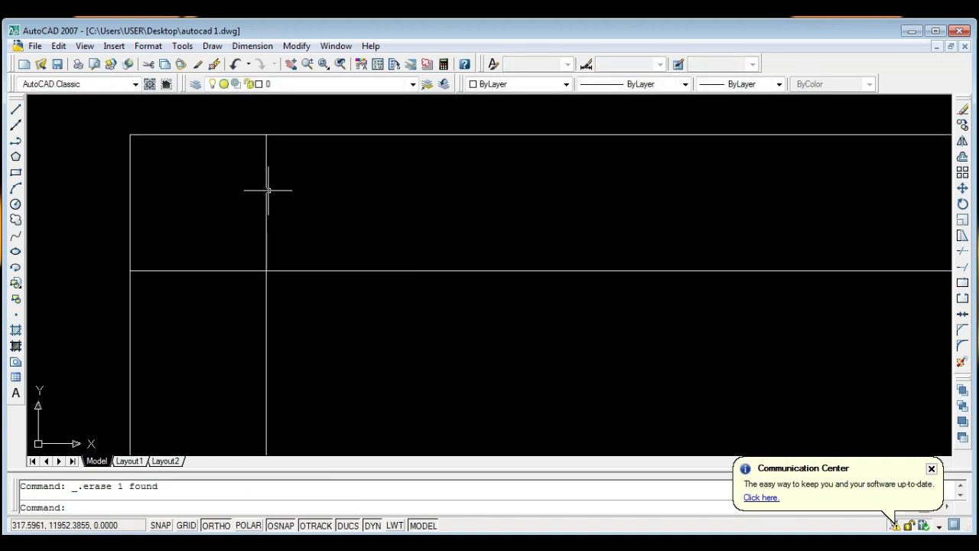
Examine how the upper offset line runs past the inner vertical lines at the outer square's upper-left and upper-right corners.
scroll(268, 225, "down", 8)
left_click(346, 238)
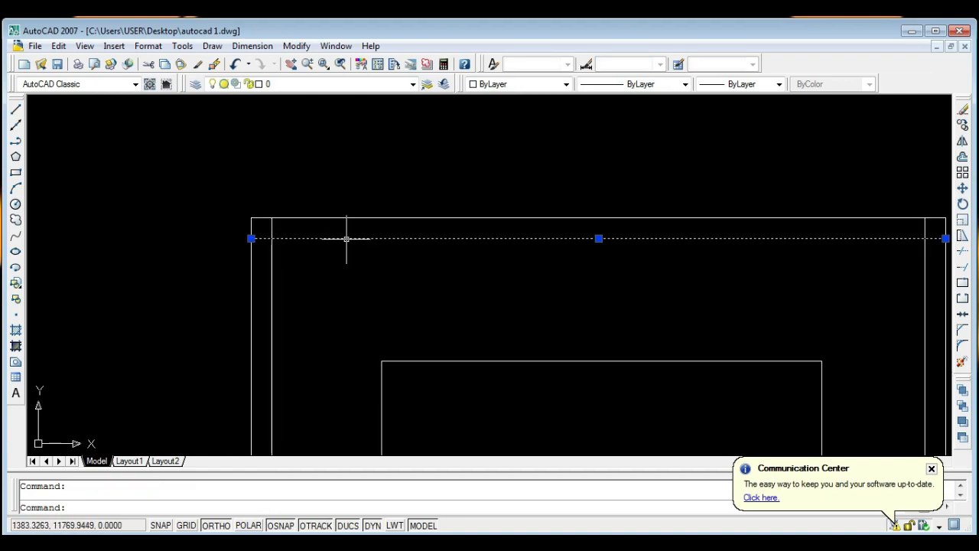
scroll(264, 236, "up", 6)
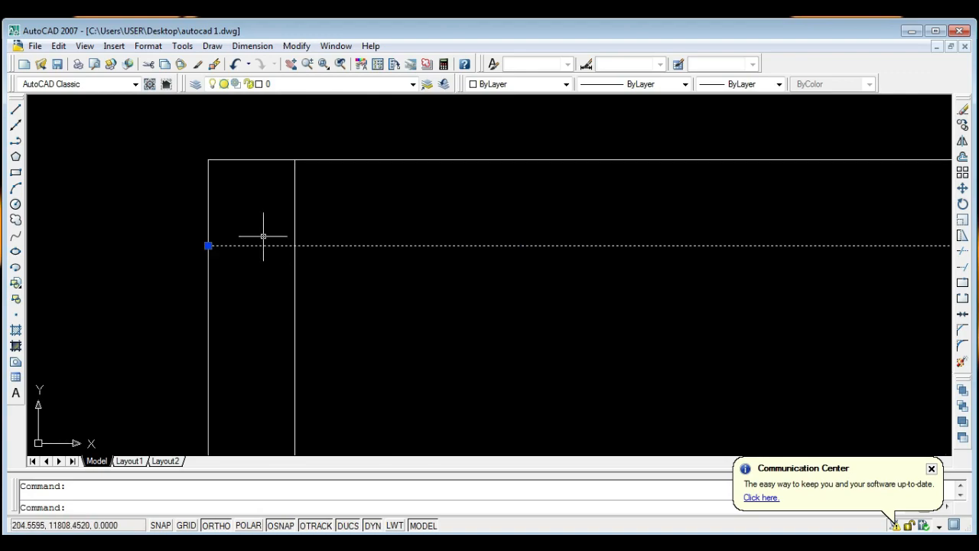
scroll(208, 245, "down", 4)
scroll(490, 274, "down", 4)
scroll(834, 263, "up", 6)
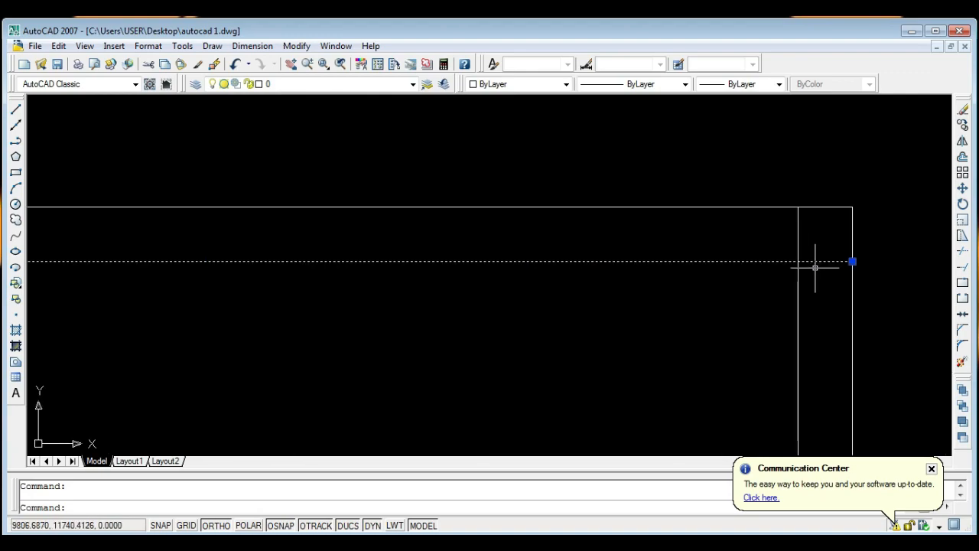
scroll(827, 262, "down", 8)
scroll(827, 263, "up", 2)
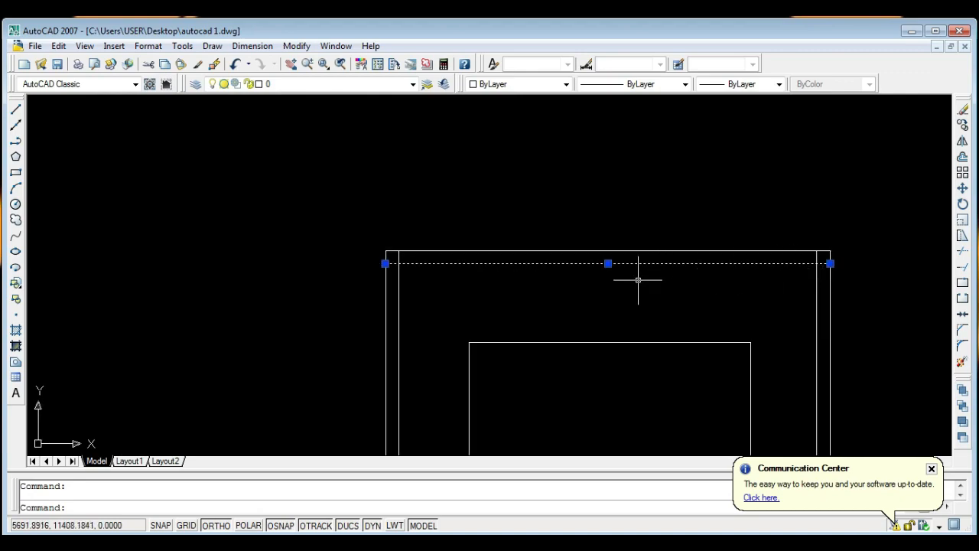
scroll(459, 276, "up", 5)
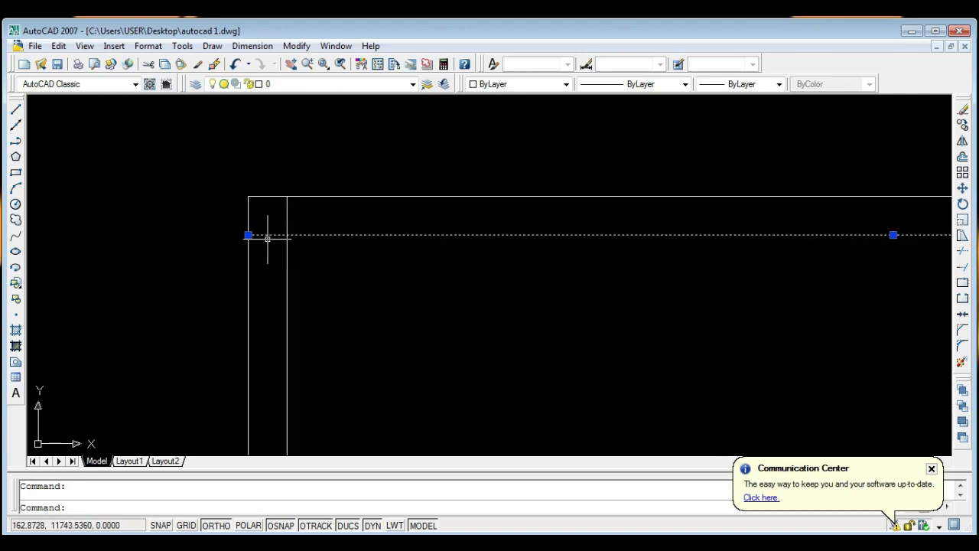
scroll(301, 243, "down", 3)
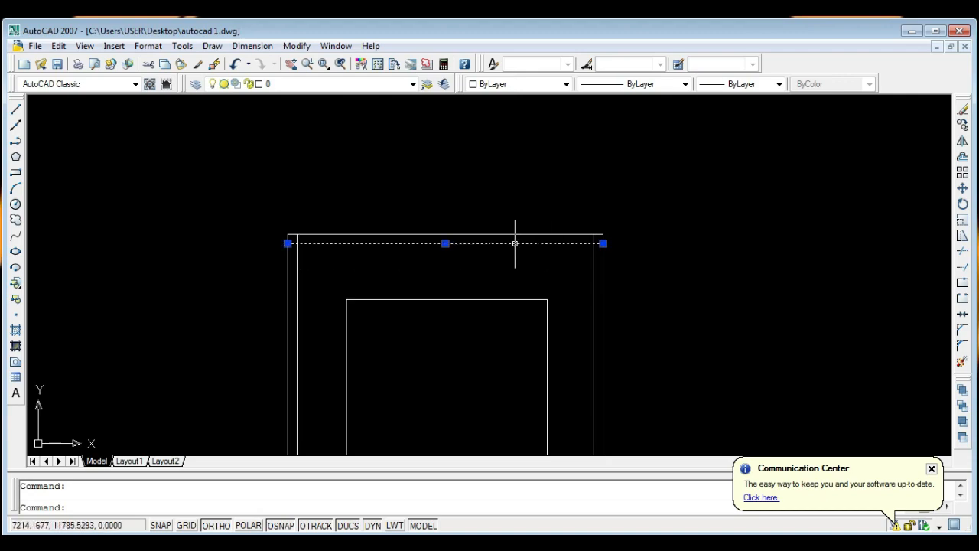
scroll(365, 245, "up", 3)
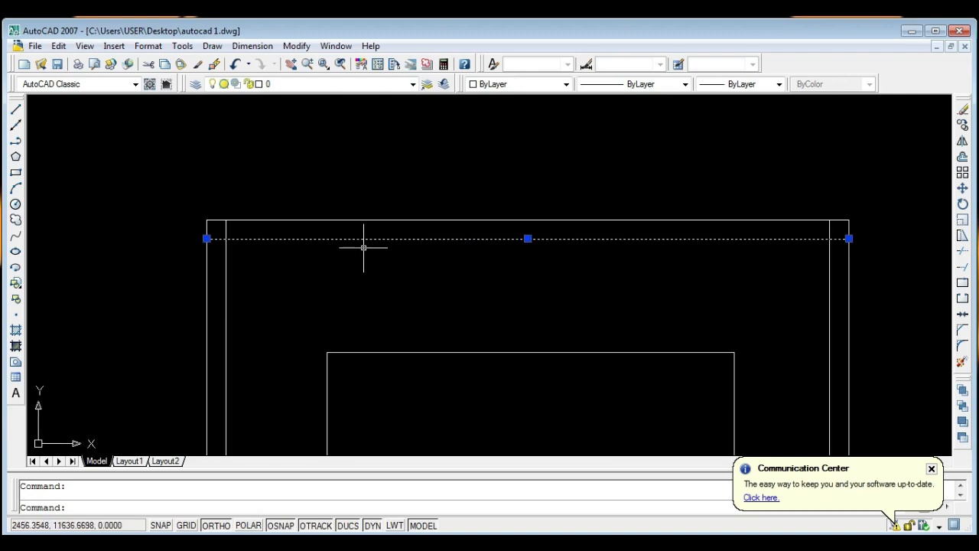
scroll(223, 238, "up", 5)
type("tr")
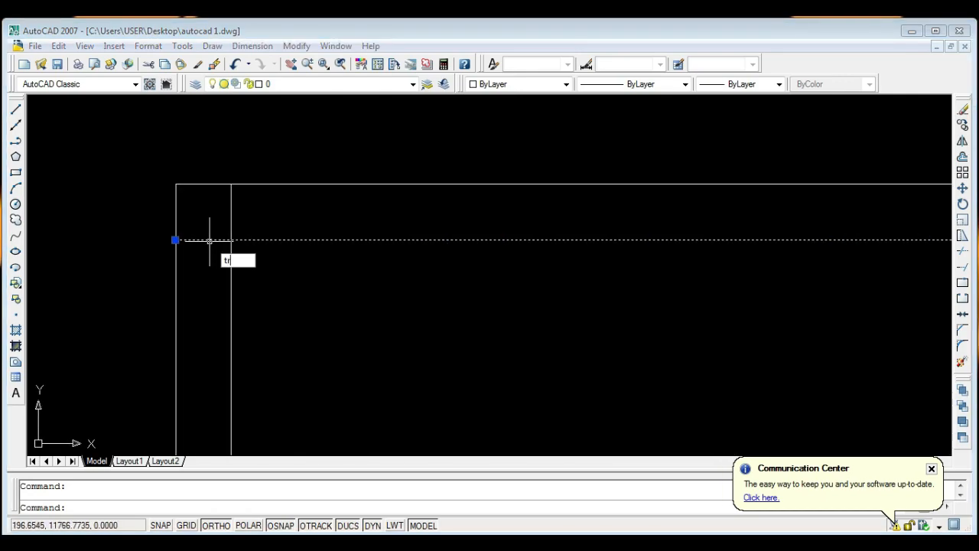
key("Return")
key("Return")
left_click(598, 291)
left_click(572, 297)
key("Escape")
Trim the overhanging ends of the upper and left offset lines at the upper-left corner, using all objects as cutting edges.
type("tr")
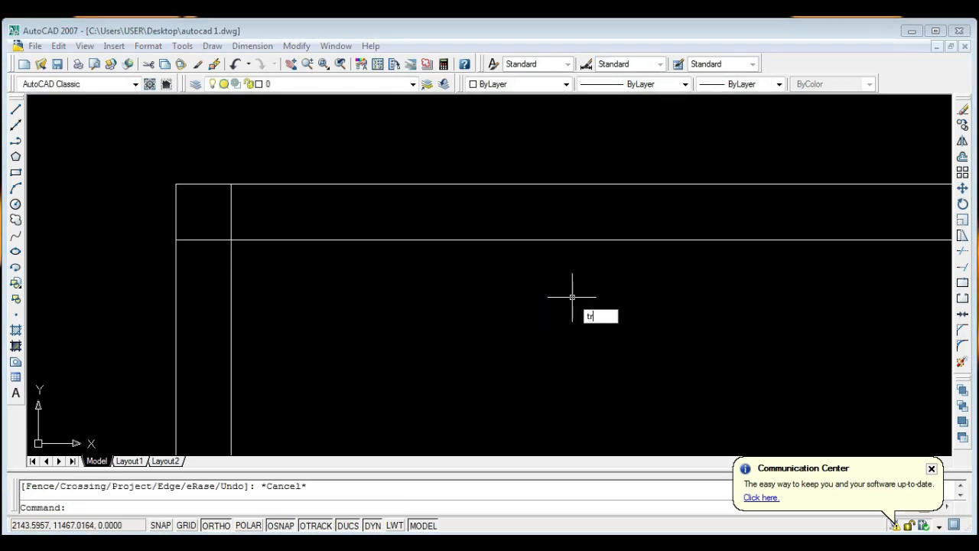
key("Return")
key("Return")
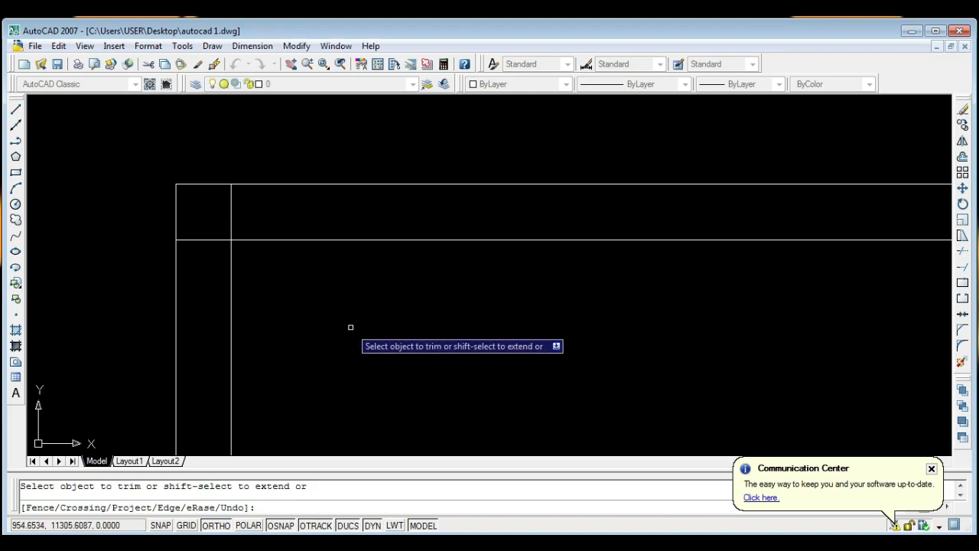
left_click(199, 240)
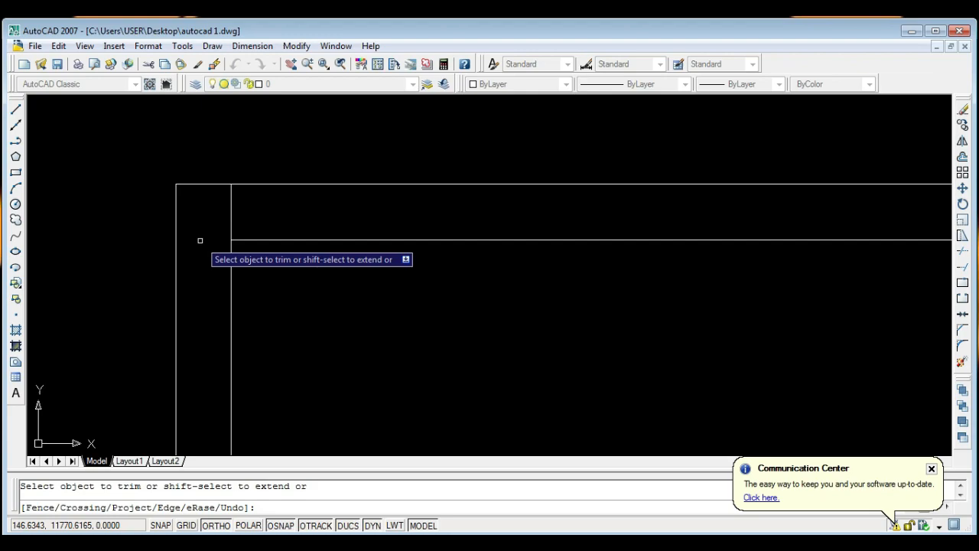
left_click(231, 216)
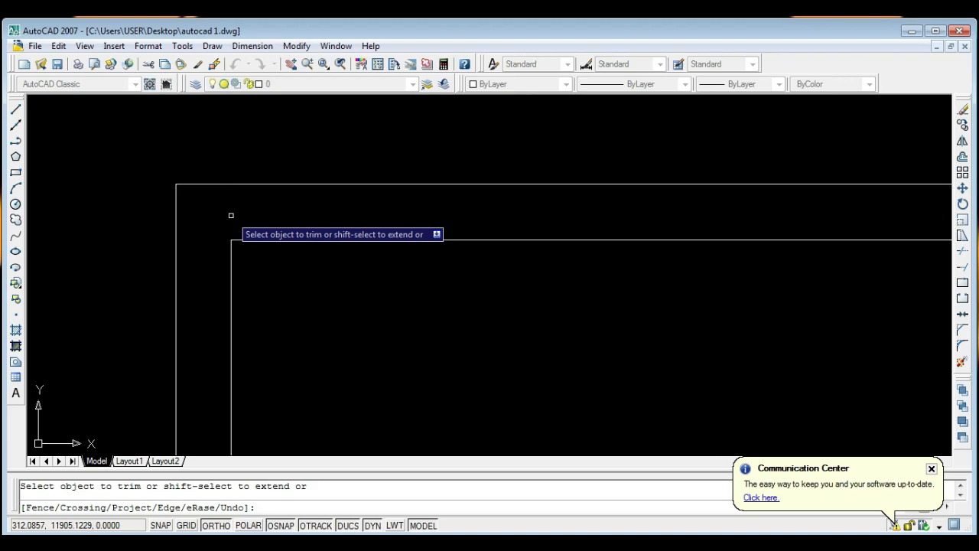
Trim the overhanging ends of the upper and right offset lines at the outer square's upper-right corner.
scroll(194, 212, "down", 5)
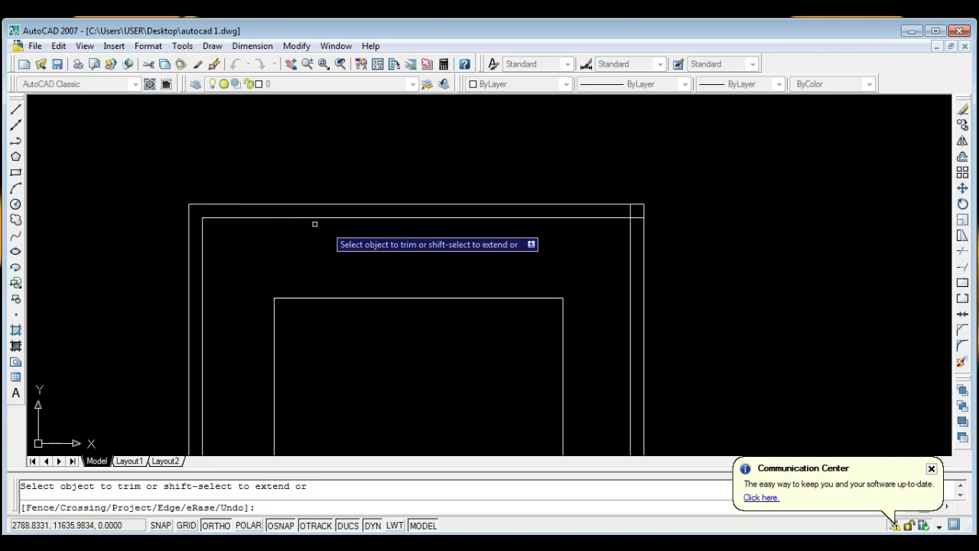
scroll(643, 205, "up", 4)
scroll(621, 207, "up", 3)
scroll(536, 219, "down", 3)
scroll(578, 209, "up", 3)
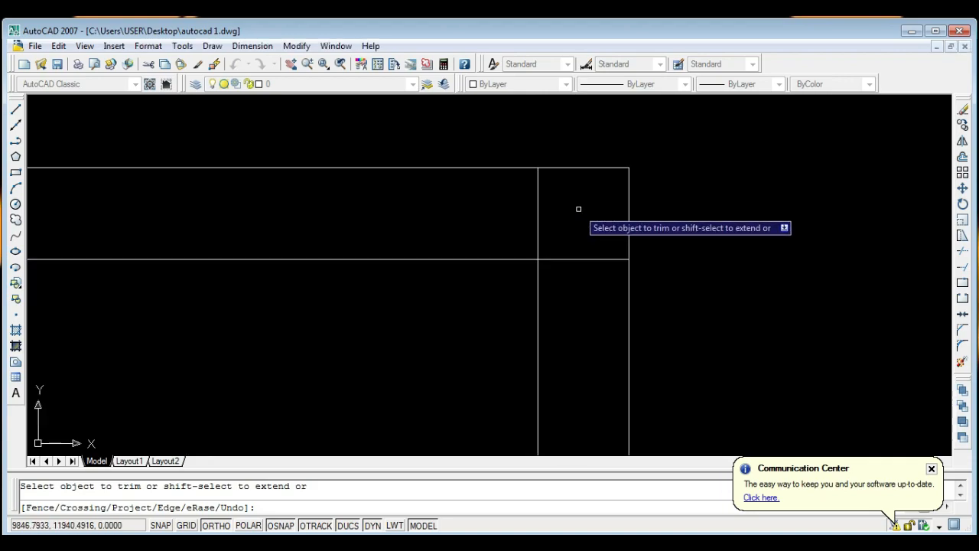
left_click(538, 201)
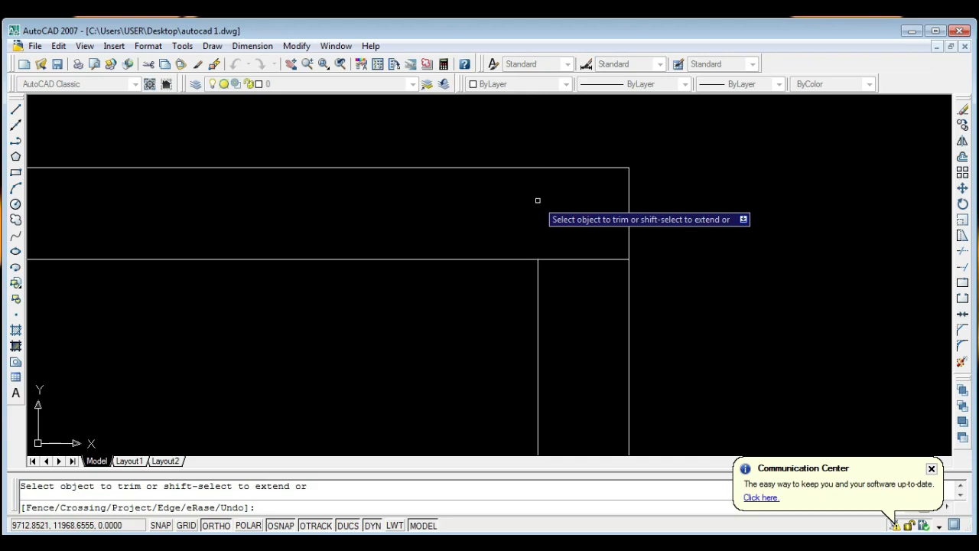
left_click(586, 258)
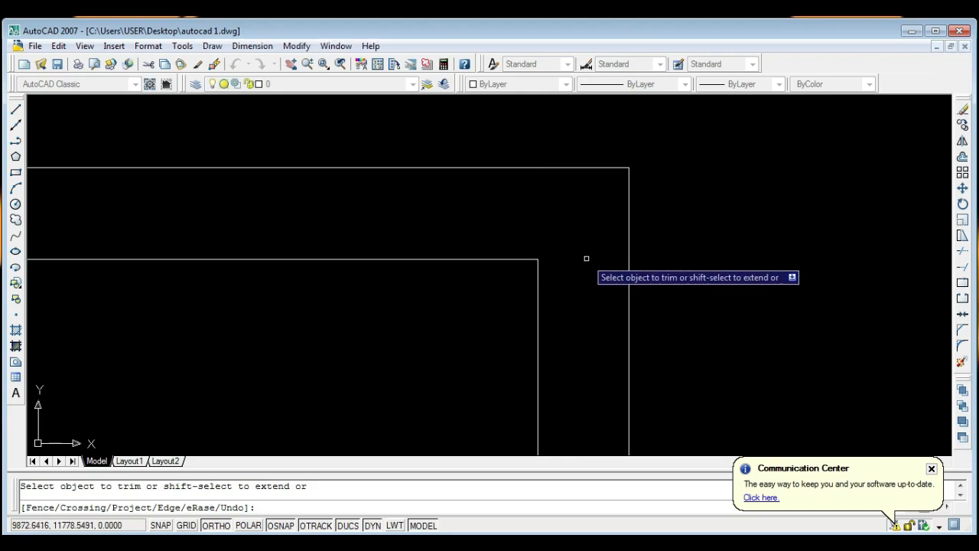
Examine the trimmed inner outline along the outer square's upper edge, from the upper-left corner to the upper-right corner.
scroll(593, 197, "down", 5)
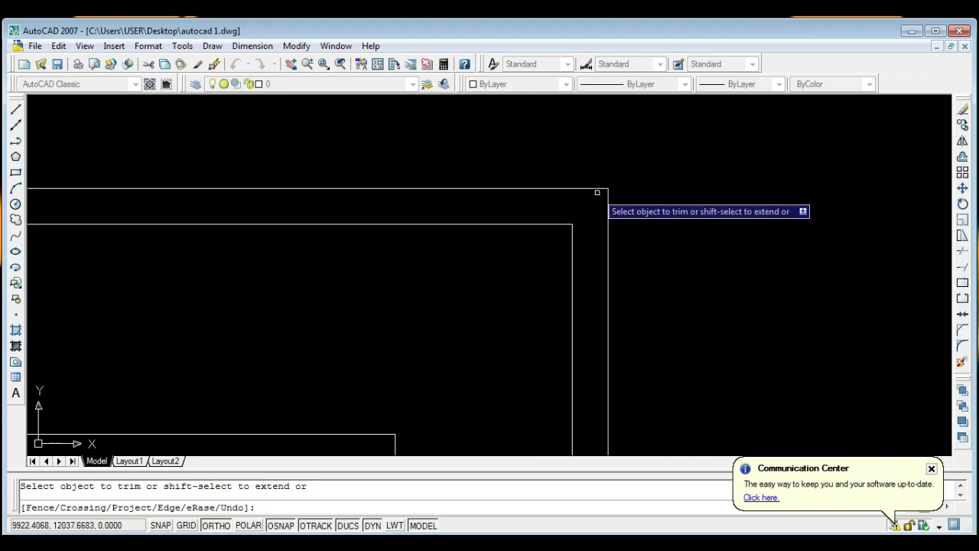
scroll(592, 201, "down", 3)
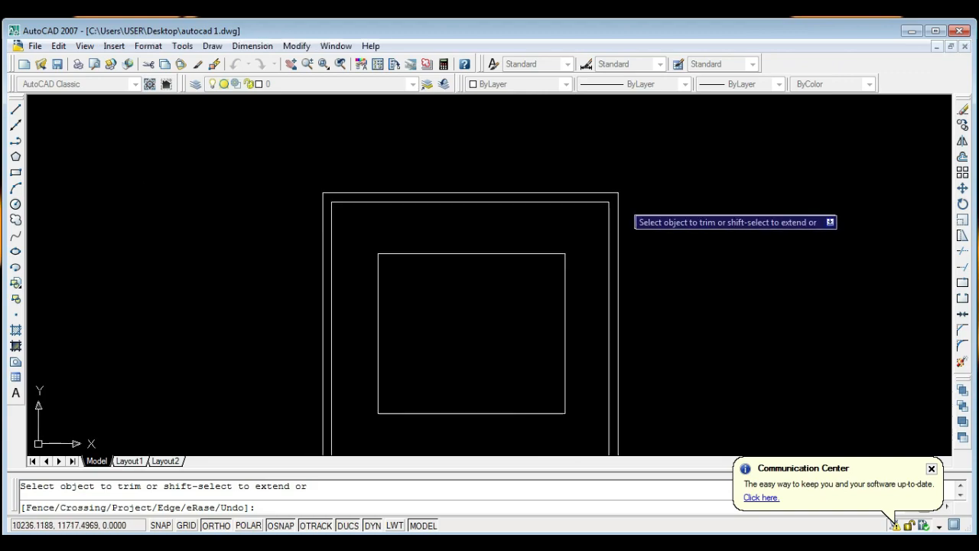
scroll(428, 192, "up", 5)
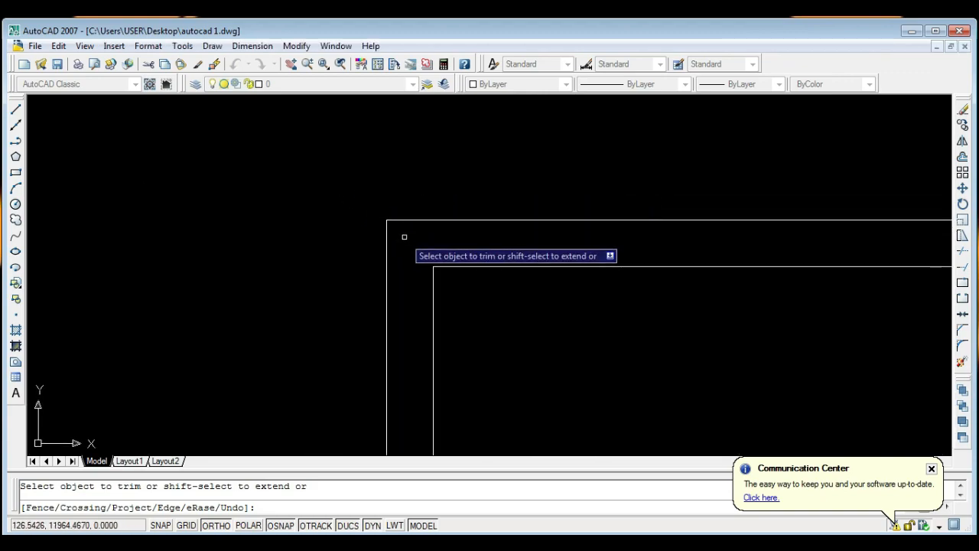
middle_click_drag(507, 258, 315, 257)
mouse_move(561, 238)
middle_mouse_down()
mouse_move(411, 208)
mouse_move(372, 213)
middle_mouse_up()
middle_click_drag(528, 217, 366, 215)
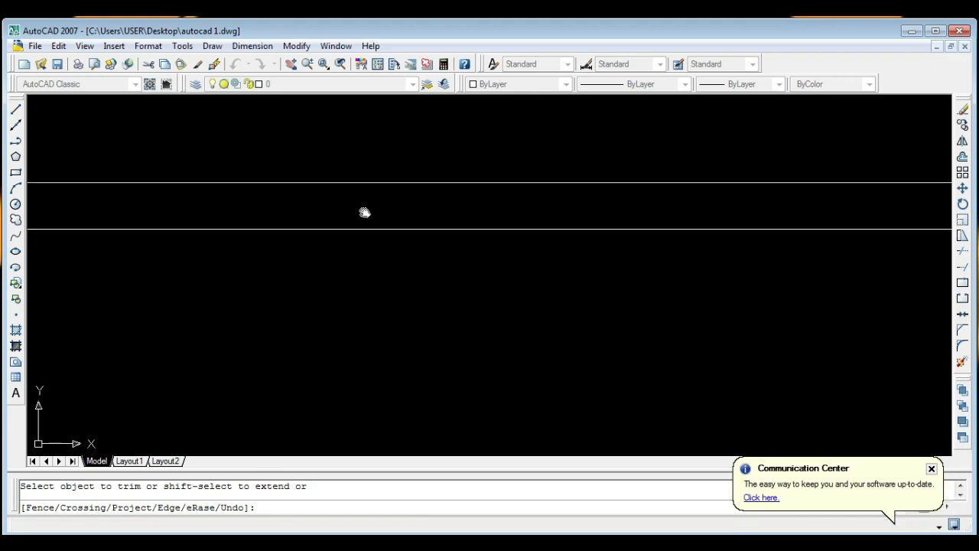
middle_click_drag(608, 188, 256, 192)
middle_click_drag(617, 194, 273, 208)
middle_click_drag(641, 217, 431, 216)
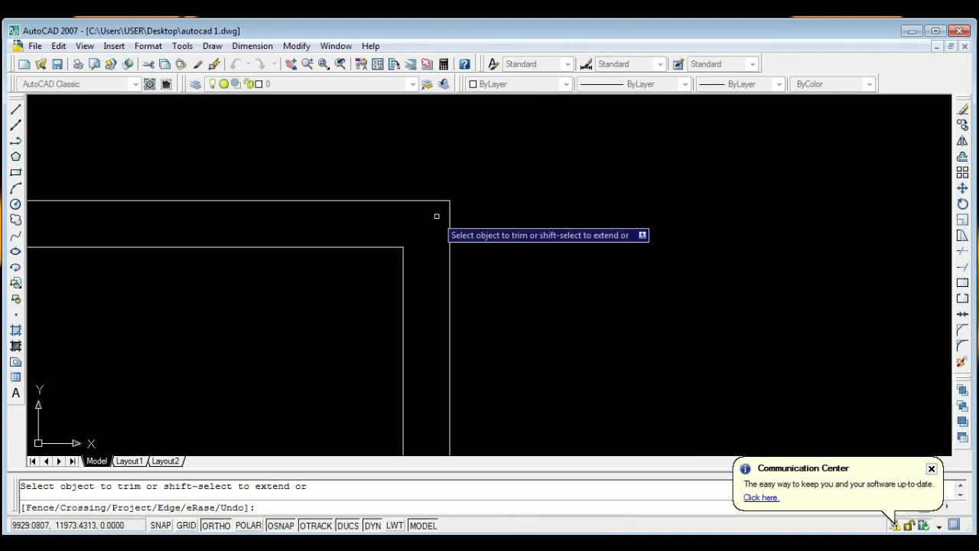
scroll(632, 222, "down", 5)
scroll(494, 221, "up", 8)
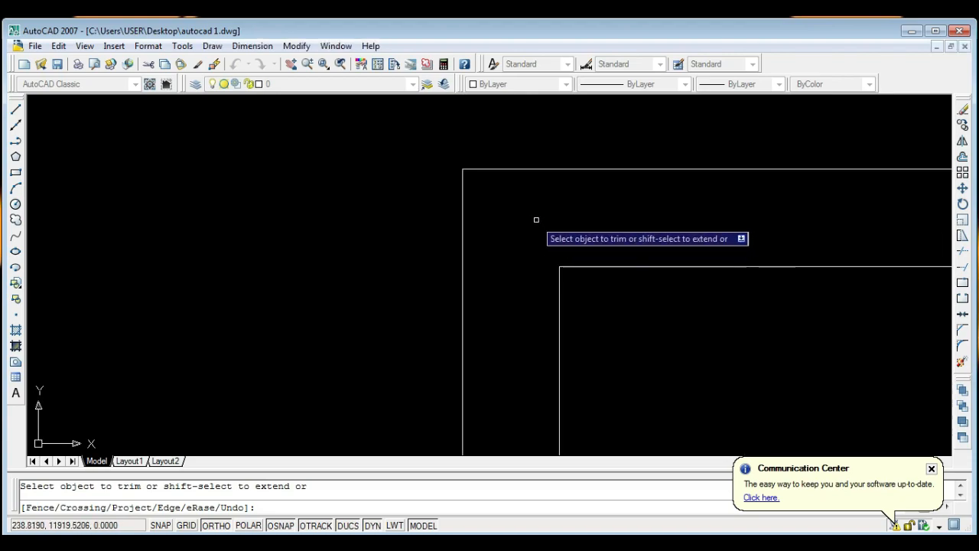
Inspect the whole nested square layout, comparing the lower corners with the trimmed upper corners.
scroll(431, 249, "down", 4)
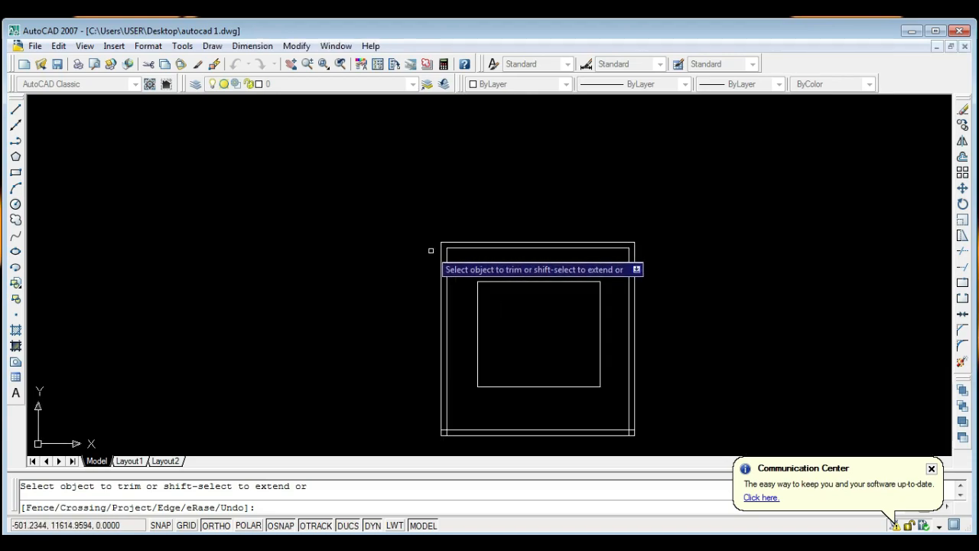
scroll(564, 242, "up", 5)
scroll(581, 222, "down", 5)
scroll(586, 336, "up", 5)
scroll(587, 343, "down", 3)
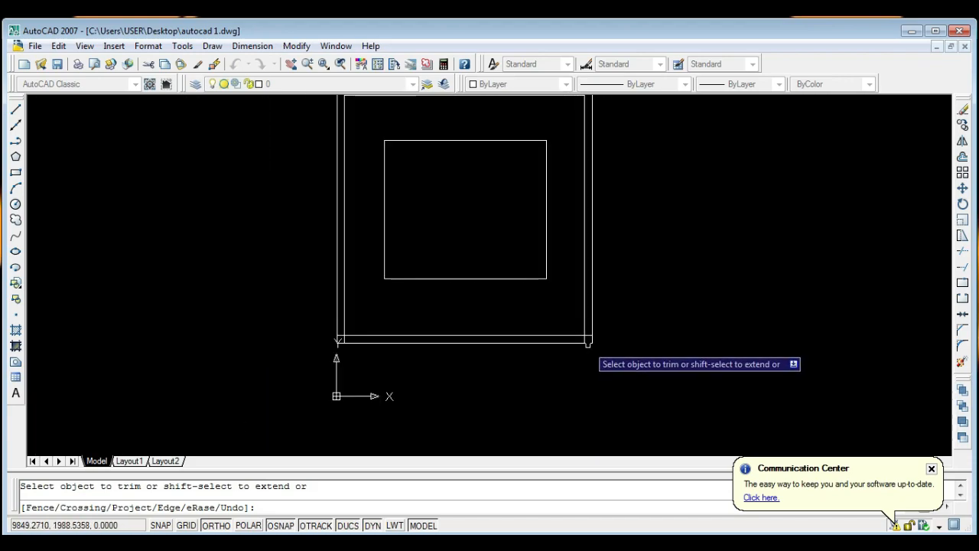
scroll(487, 359, "down", 5)
scroll(487, 345, "up", 6)
scroll(482, 348, "down", 5)
scroll(465, 232, "up", 4)
scroll(440, 230, "down", 6)
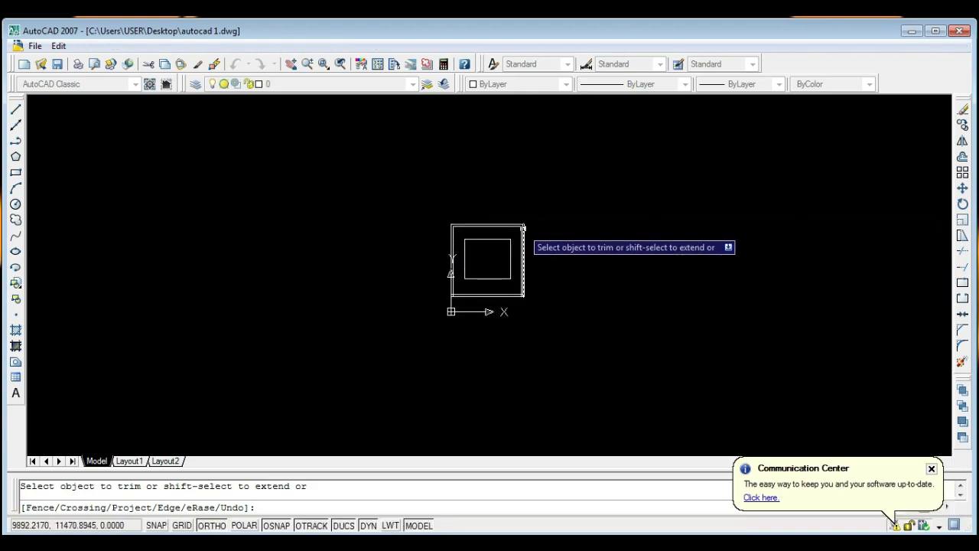
scroll(521, 230, "up", 6)
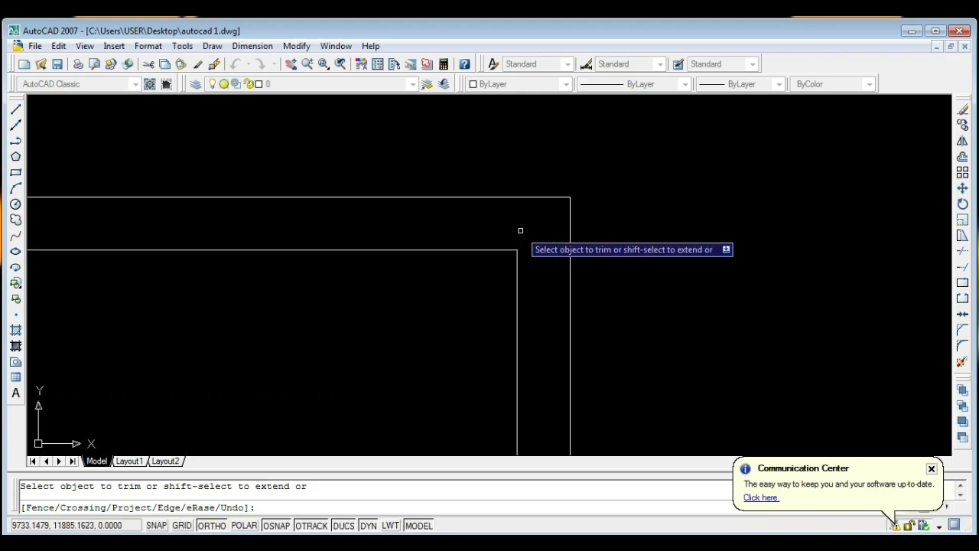
scroll(521, 230, "down", 6)
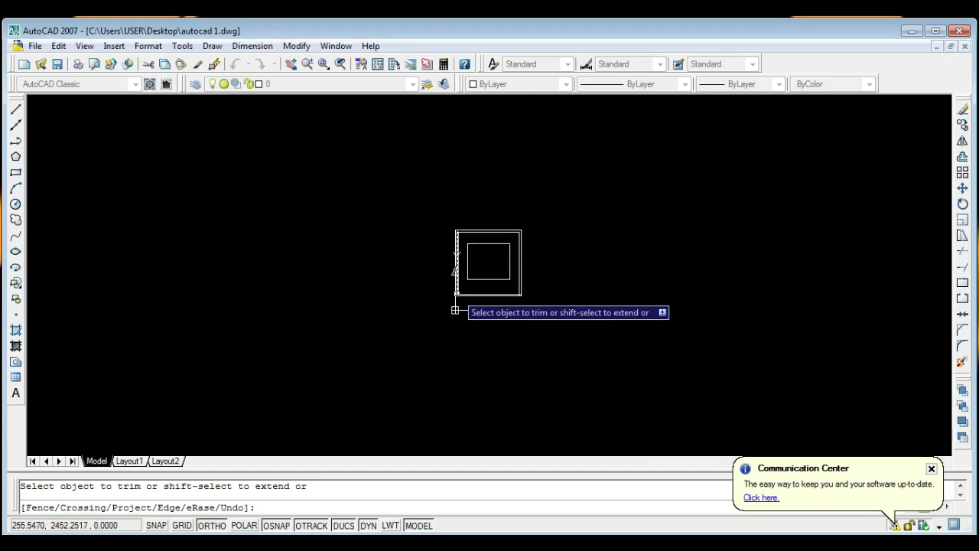
Trim the overhanging ends of the lower and right offset lines at the outer square's lower-right corner.
scroll(455, 310, "up", 6)
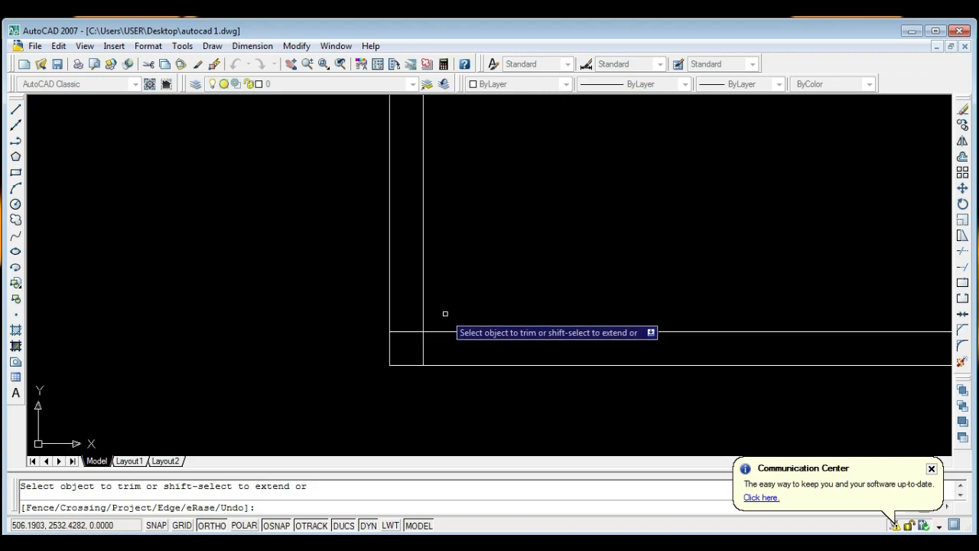
scroll(421, 338, "down", 3)
scroll(551, 329, "up", 4)
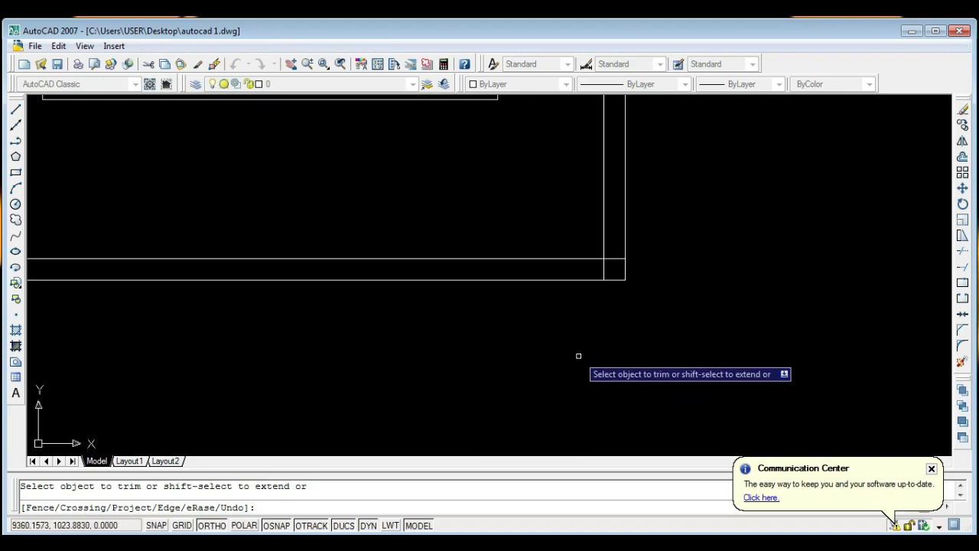
left_click(629, 213)
left_click(627, 230)
left_click(613, 234)
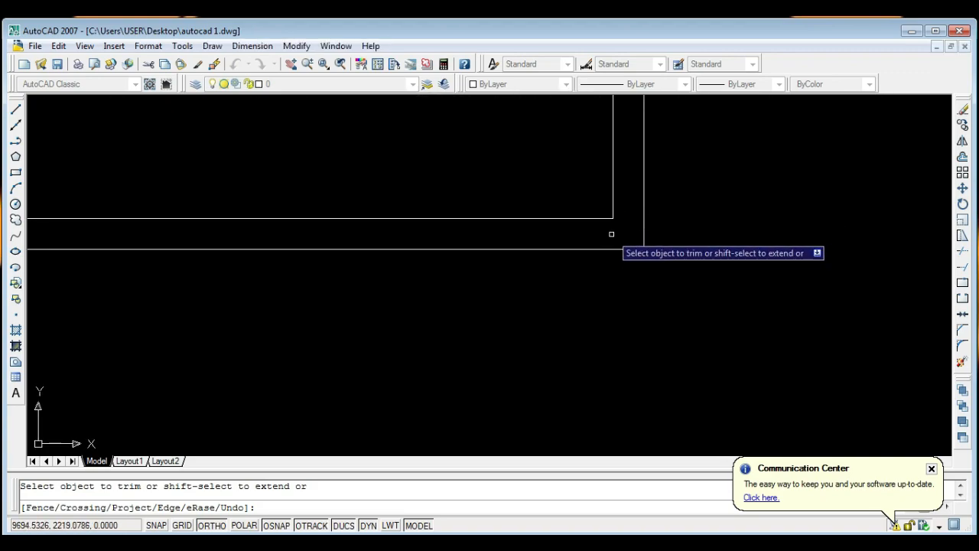
Trim the overhanging ends of the left and lower offset lines at the outer square's lower-left corner.
scroll(683, 245, "down", 3)
scroll(508, 271, "up", 3)
middle_click_drag(342, 198, 521, 384)
scroll(416, 342, "up", 3)
left_click(568, 360)
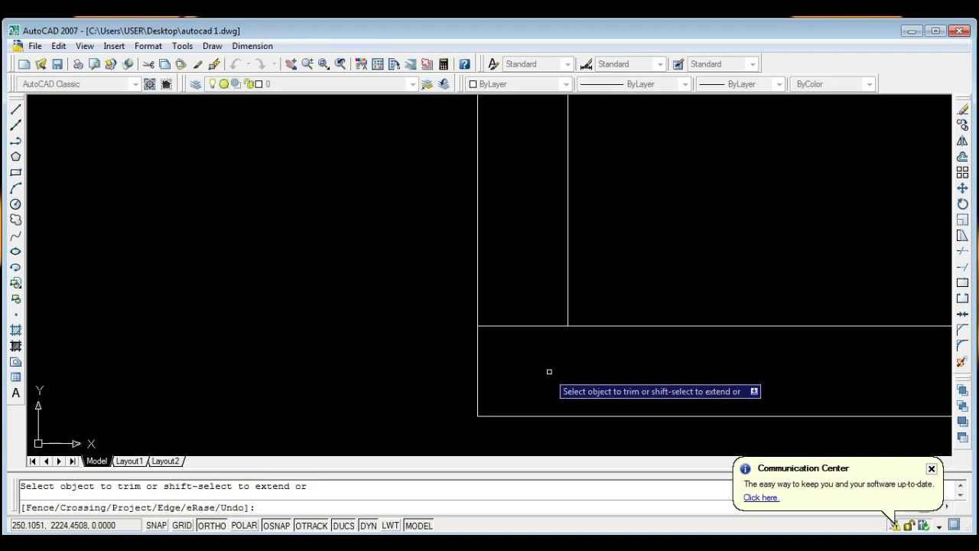
left_click(540, 378)
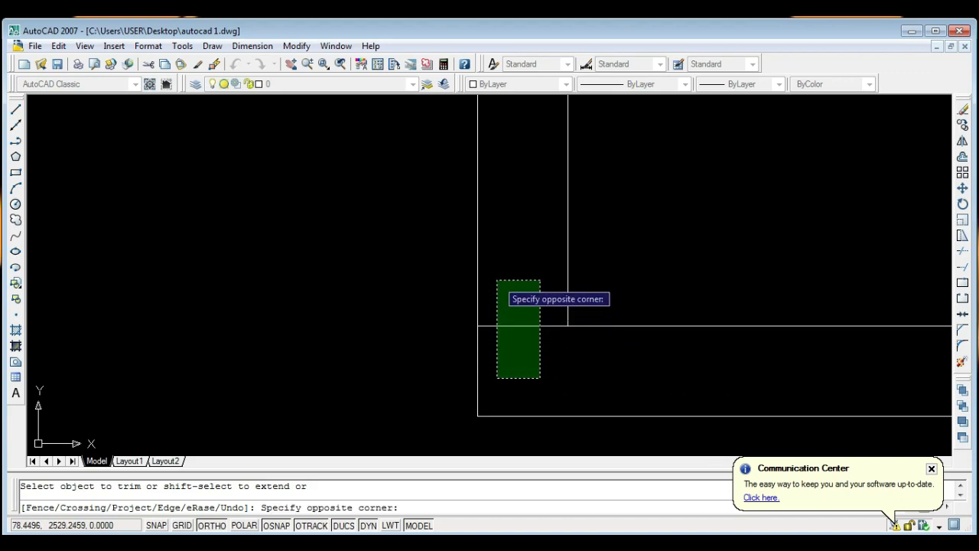
left_click(497, 280)
End the Trim command and save the drawing under its existing name.
scroll(498, 280, "down", 5)
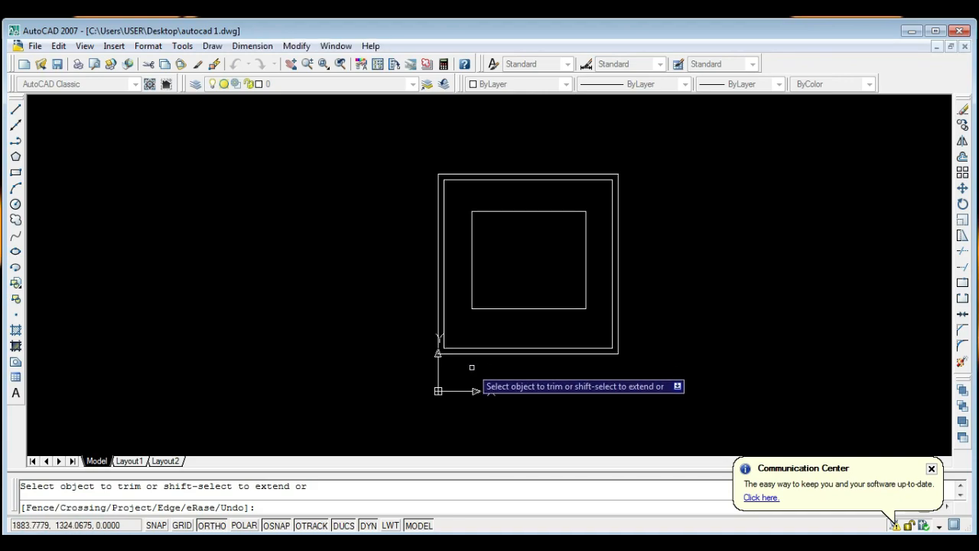
key("Escape")
key("ctrl+s")
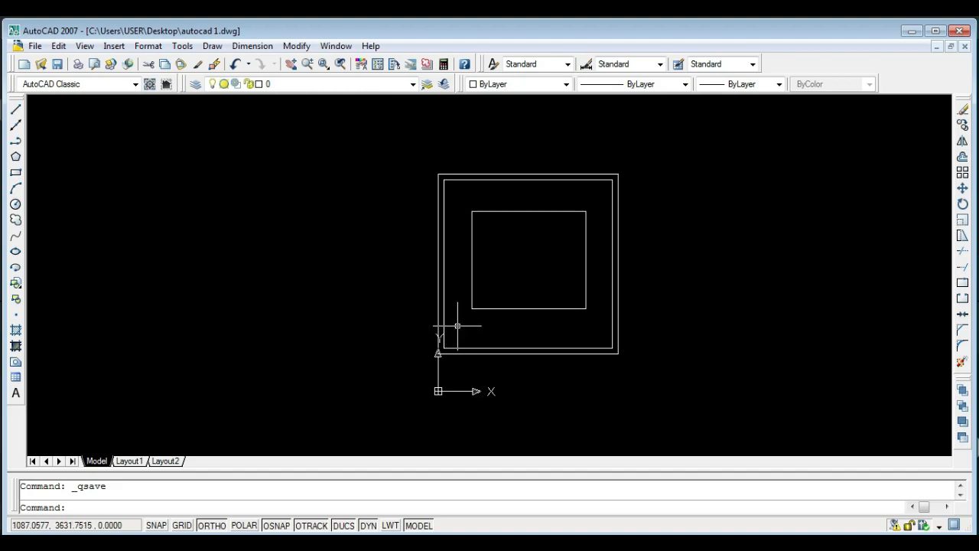
Erase the innermost rectangle inside the double-line square outline.
scroll(455, 327, "up", 3)
left_click(640, 310)
left_click(595, 265)
key("Delete")
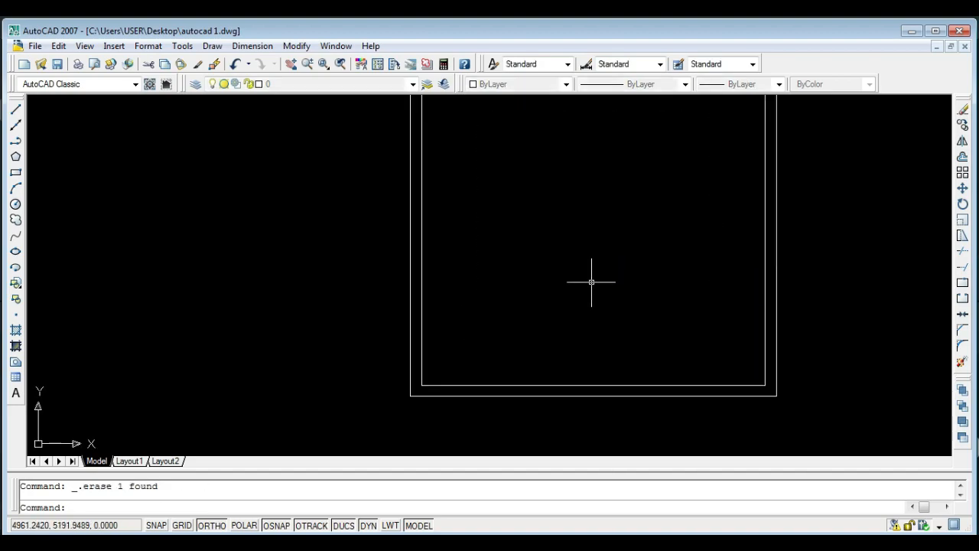
Examine the four sides and corners of the double-line square outline.
scroll(500, 270, "down", 2)
middle_click_drag(492, 198, 465, 260)
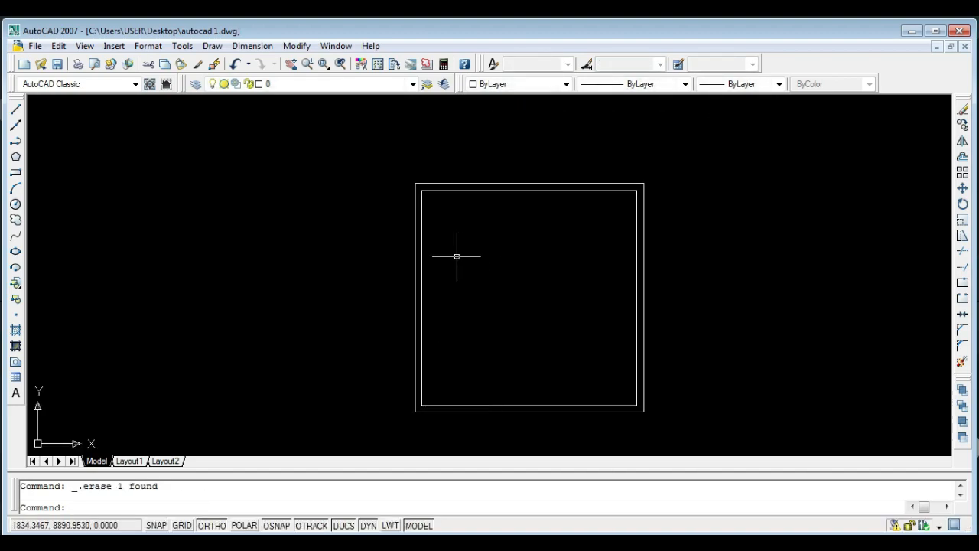
middle_click_drag(463, 319, 418, 237)
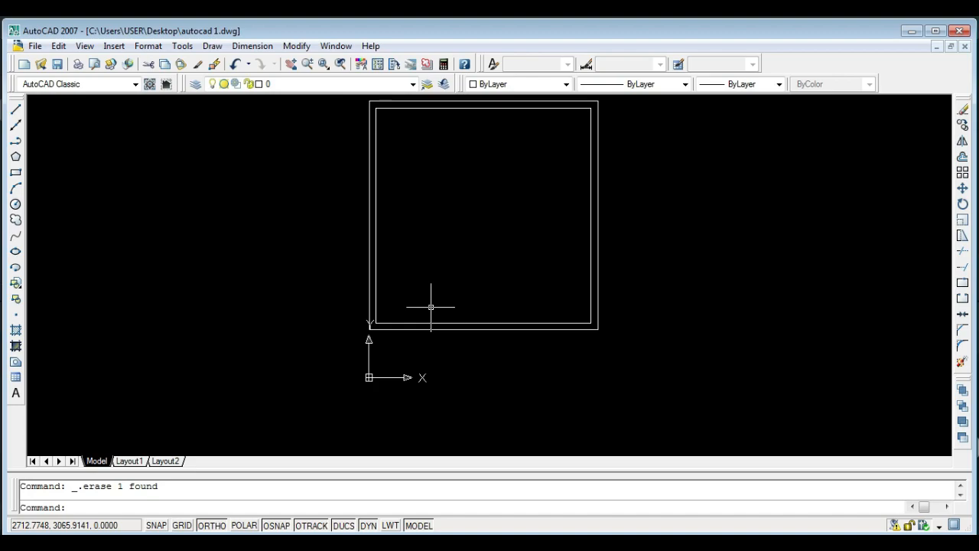
middle_click_drag(420, 219, 438, 252)
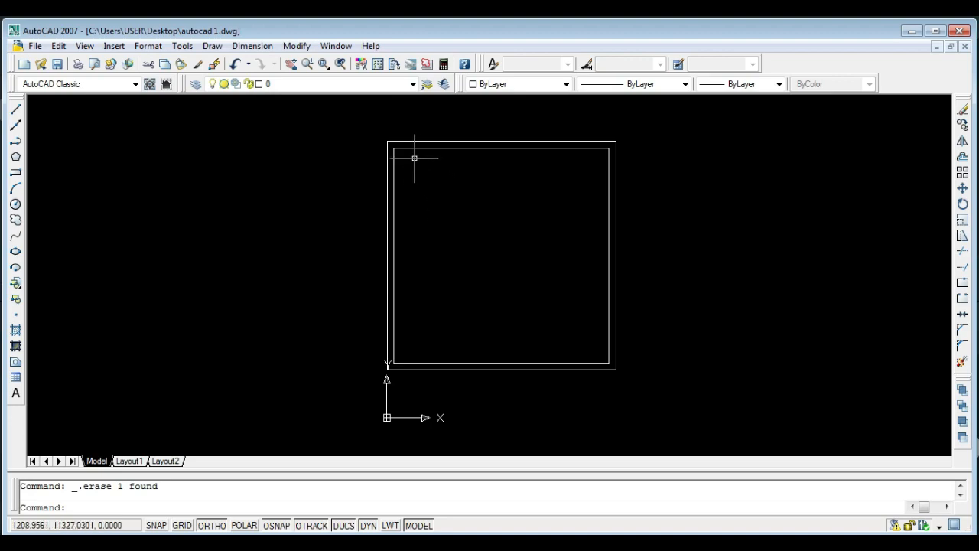
scroll(409, 157, "up", 3)
middle_click_drag(418, 168, 285, 207)
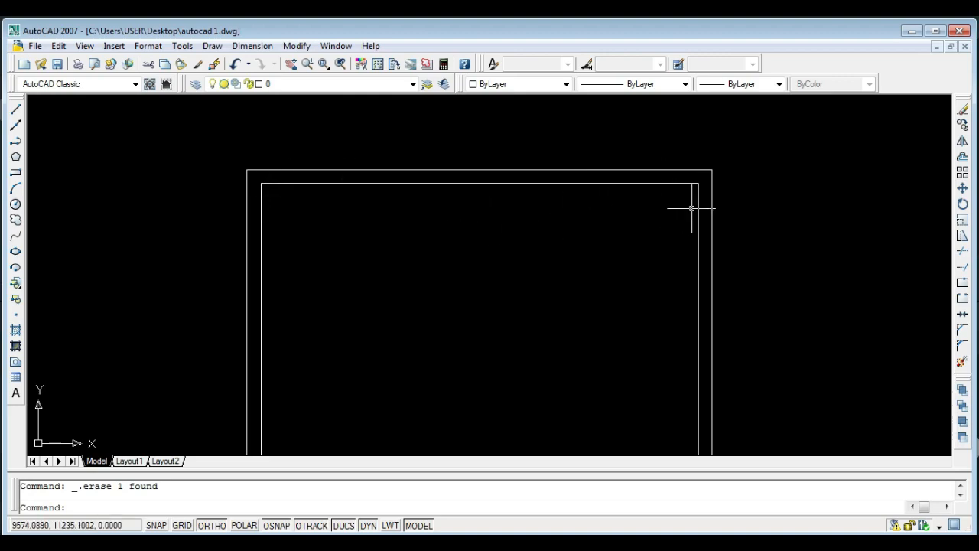
scroll(378, 252, "down", 2)
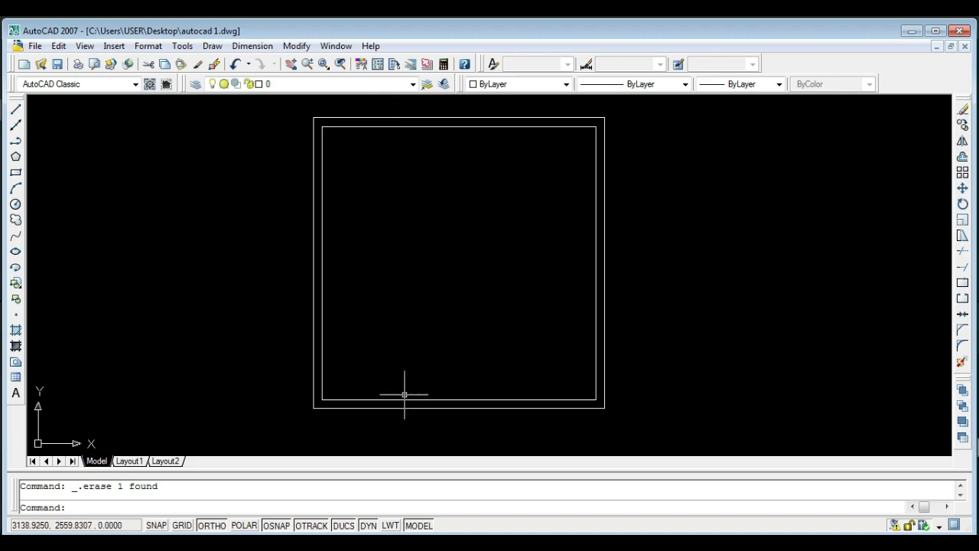
scroll(388, 316, "down", 1)
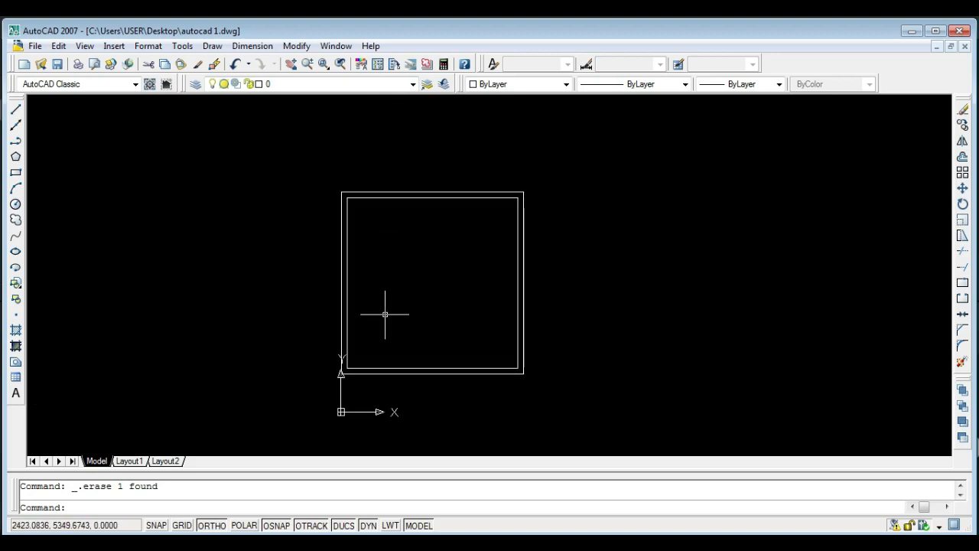
scroll(410, 375, "up", 3)
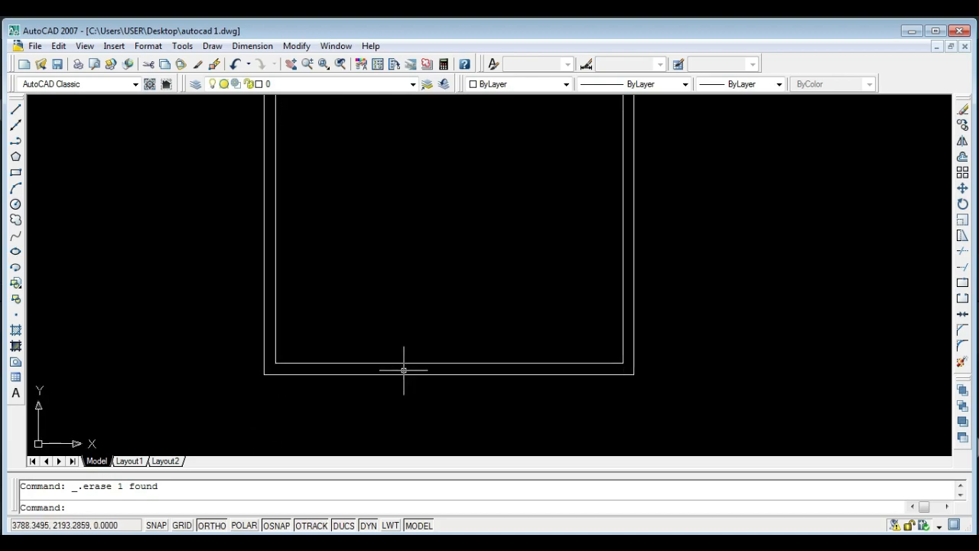
scroll(403, 370, "down", 2)
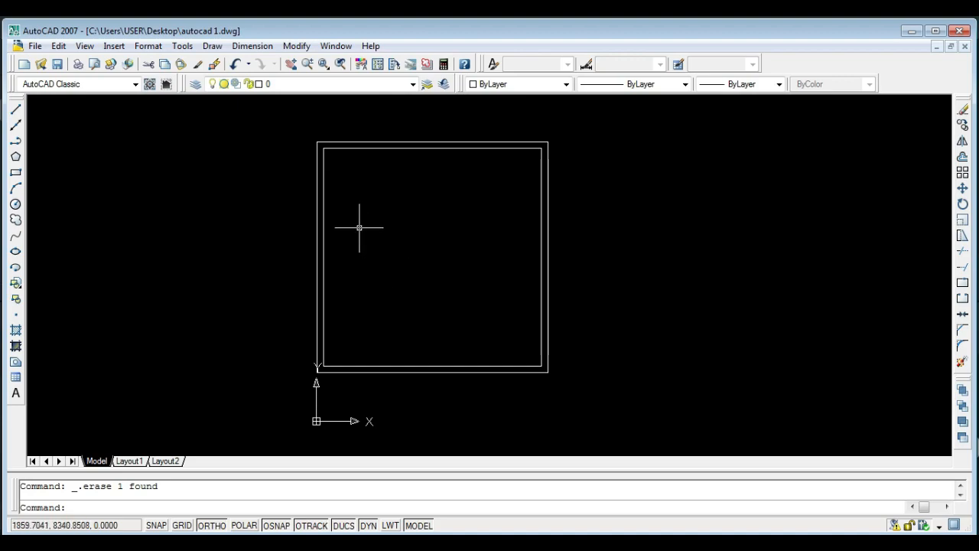
Draw a 300 by 300 square starting from the upper-left corner of the inner outline.
scroll(366, 195, "up", 1)
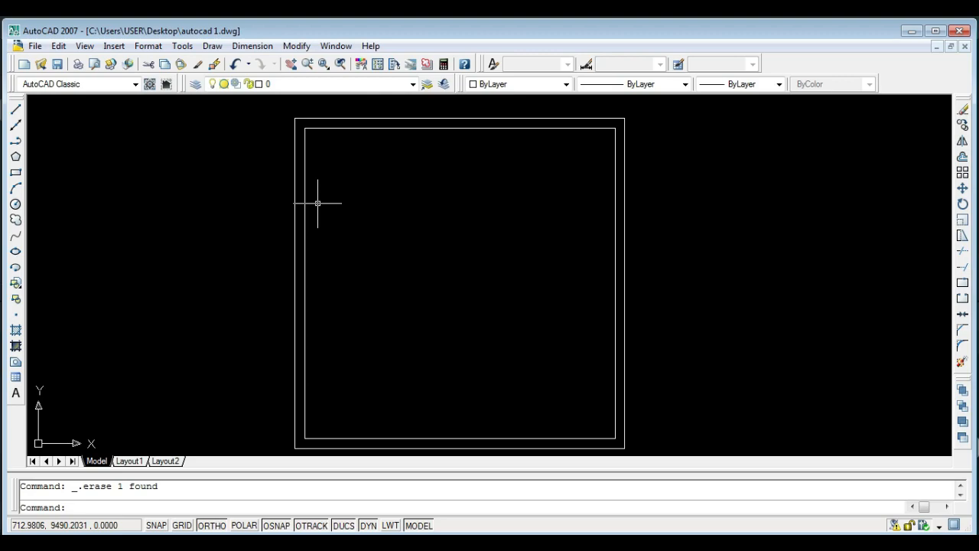
type("rec")
key("Return")
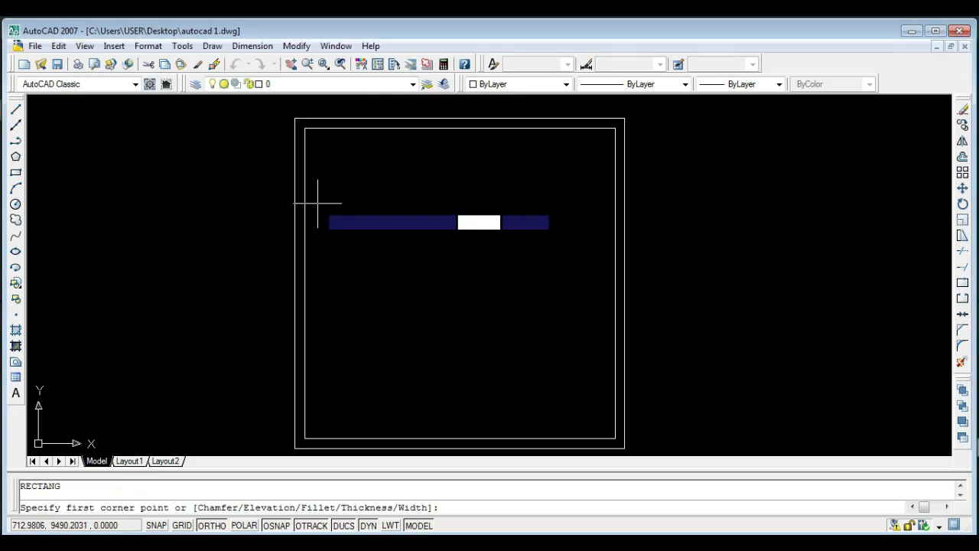
scroll(306, 132, "up", 3)
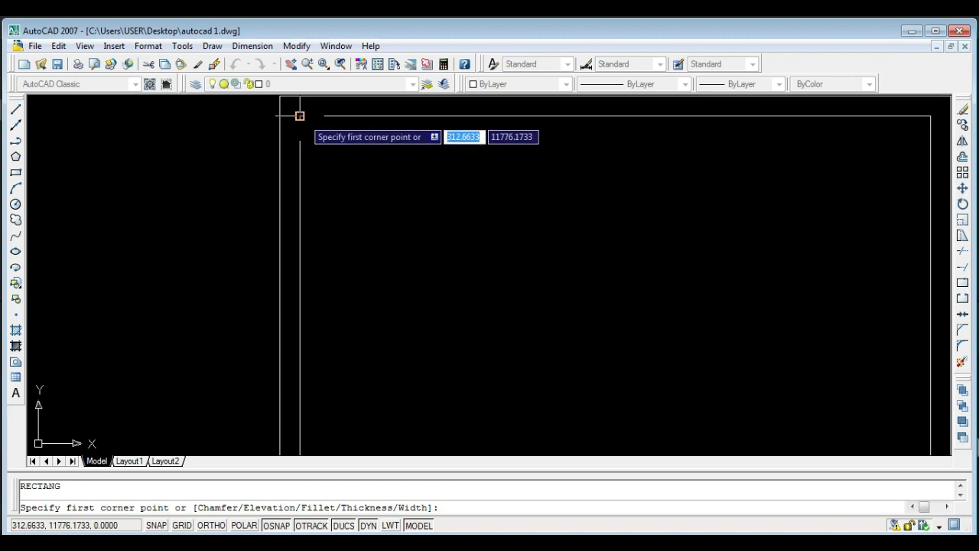
left_click(299, 116)
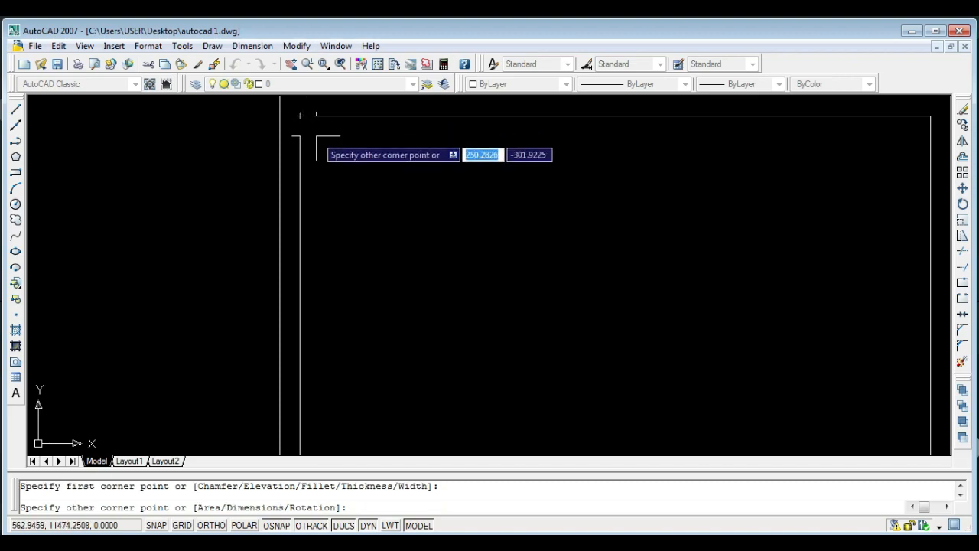
type("300")
key("Tab")
type("300")
key("Return")
key("Escape")
Move the 300 square down so its upper-left corner sits in the inner outline's upper-left corner.
middle_click_drag(319, 137, 343, 169)
left_click(346, 138)
left_click(335, 138)
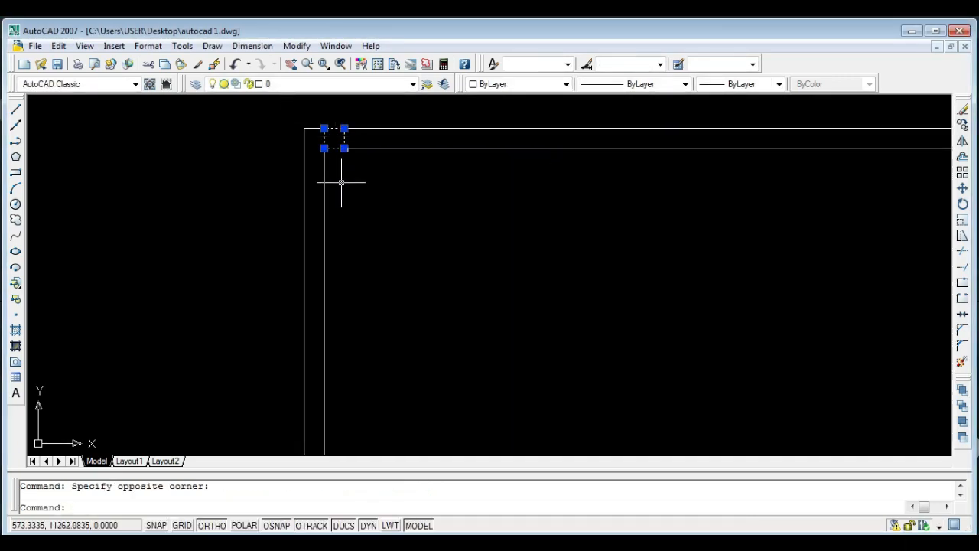
type("m")
key("Return")
left_click(324, 127)
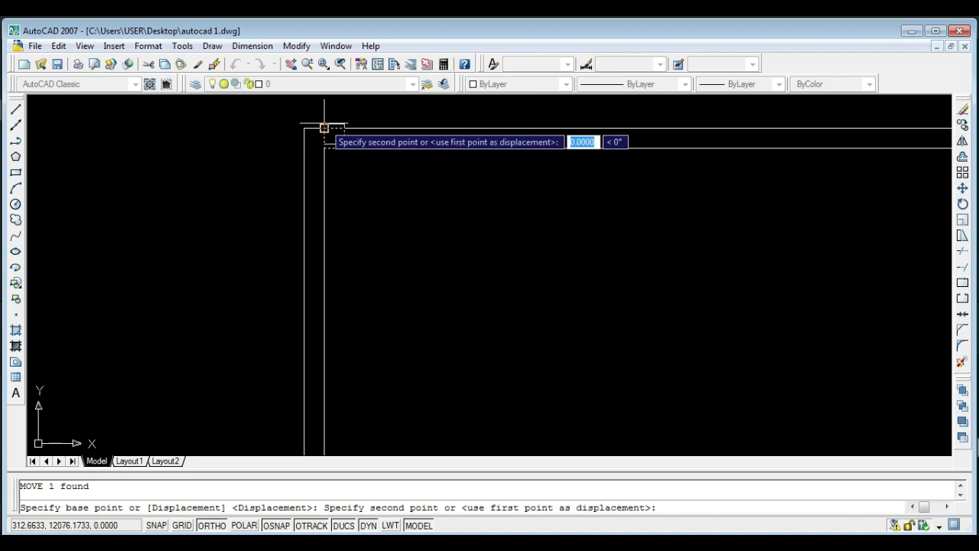
left_click(324, 148)
key("Escape")
scroll(341, 159, "up", 3)
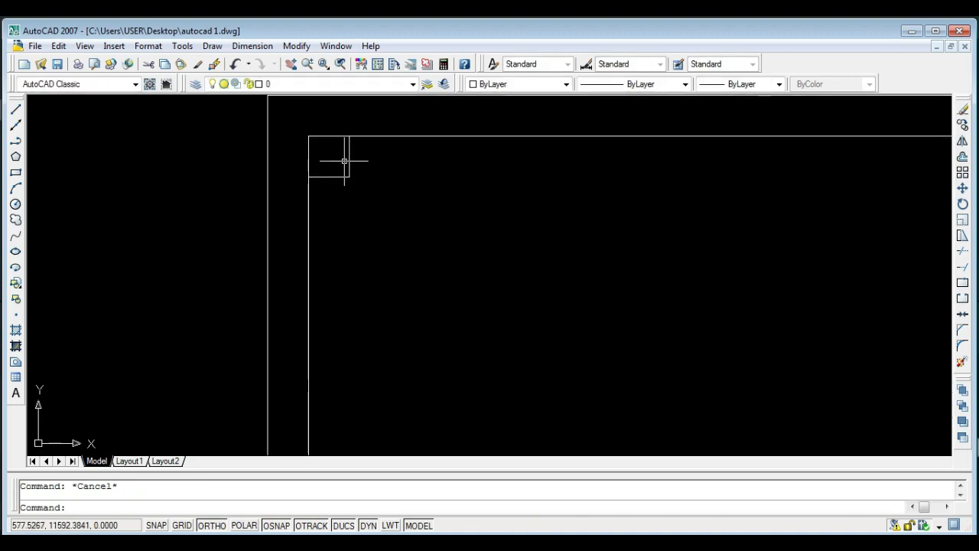
Copy the small corner square to the midpoint of the inner outline's upper edge and near its upper-right corner.
scroll(335, 153, "down", 3)
left_click(284, 197)
left_click(260, 179)
type("co")
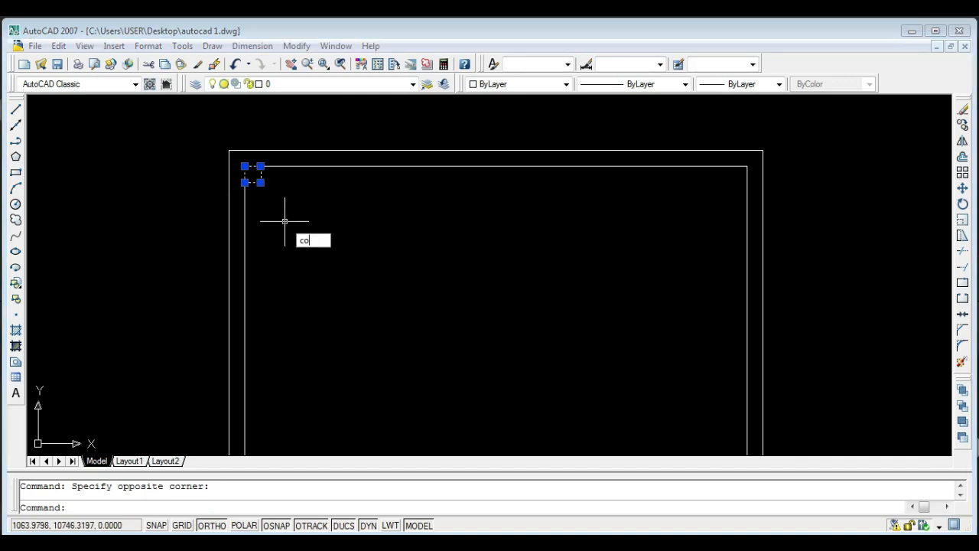
key("Return")
left_click(244, 165)
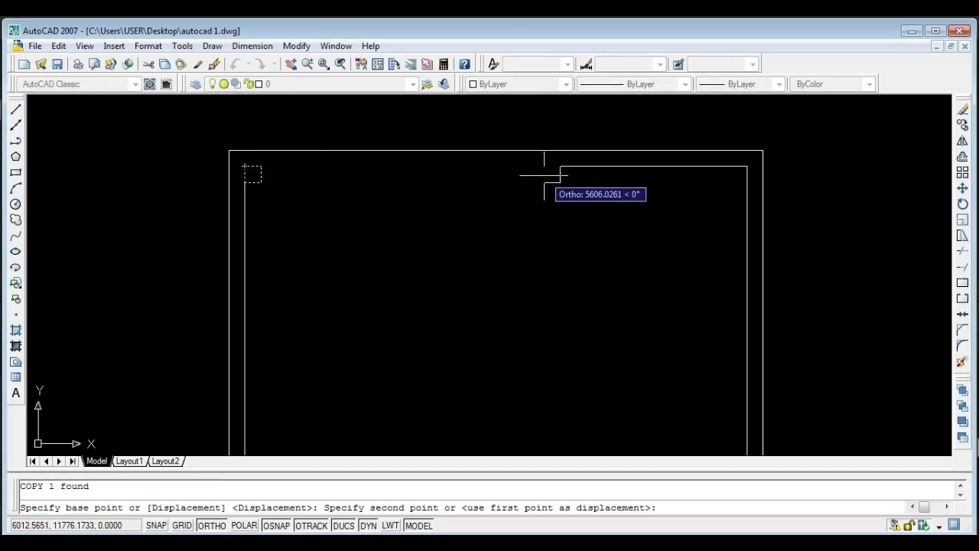
left_click(495, 166)
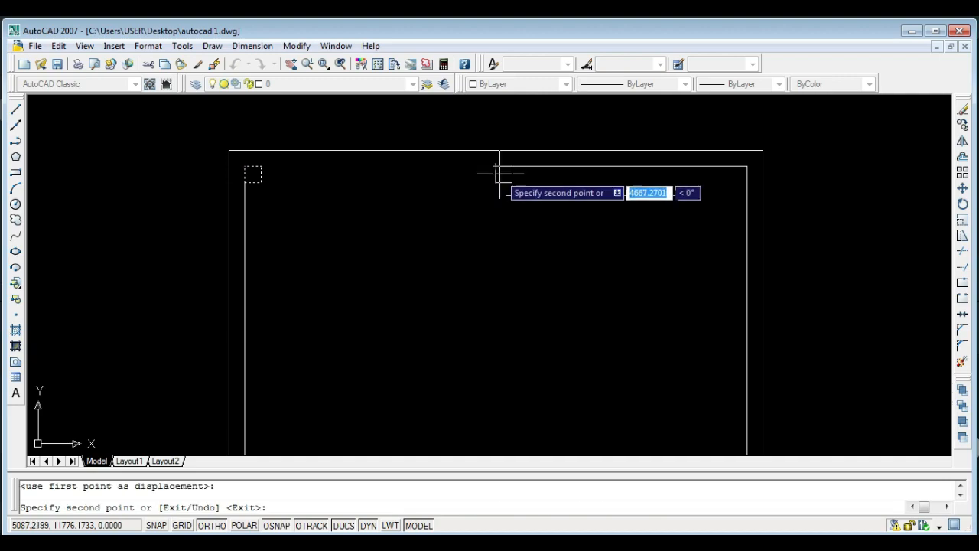
left_click(726, 174)
key("Escape")
Move the small square near the upper-right corner so it sits flush in the inner outline's corner.
scroll(723, 205, "up", 3)
left_click(703, 132)
left_click(748, 177)
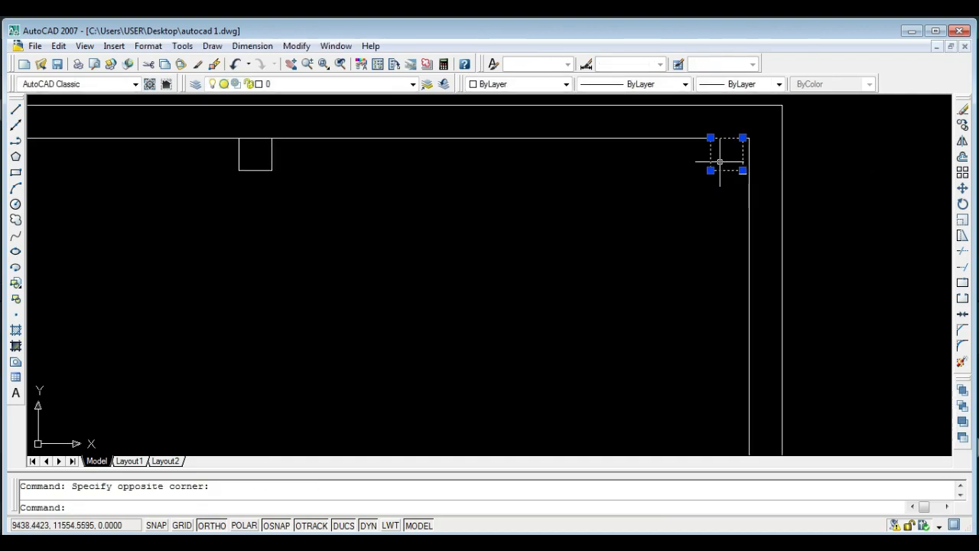
key("m")
key("Return")
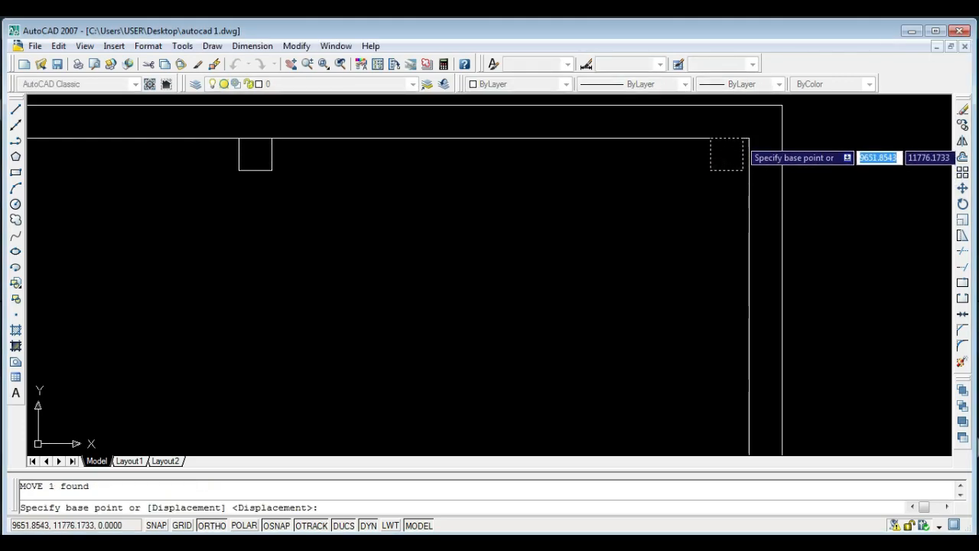
left_click(743, 137)
left_click(742, 137)
scroll(707, 188, "down", 3)
key("Escape")
Draw a rectangle about 1300 by 1450 around the upper-left small square, starting from the outer outline's upper-left corner.
scroll(273, 168, "up", 4)
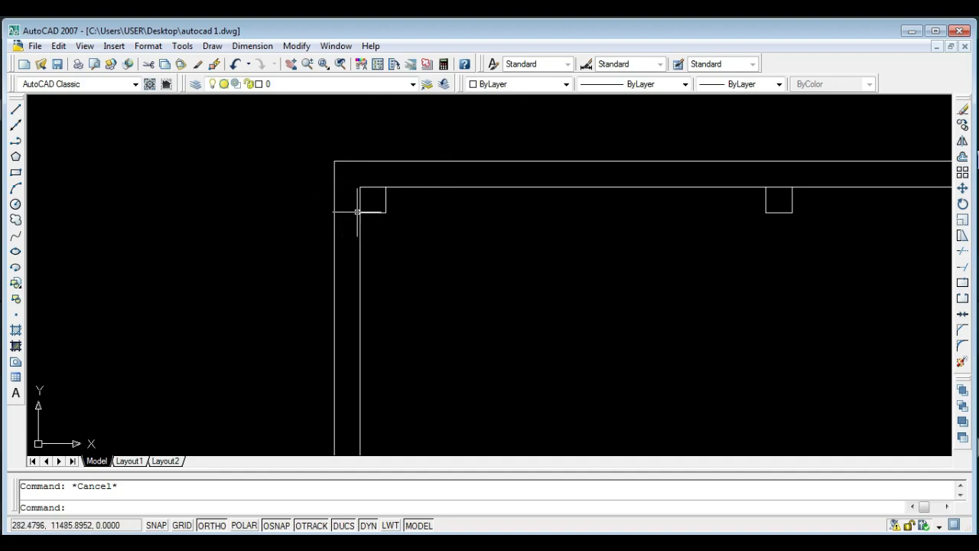
scroll(359, 198, "up", 1)
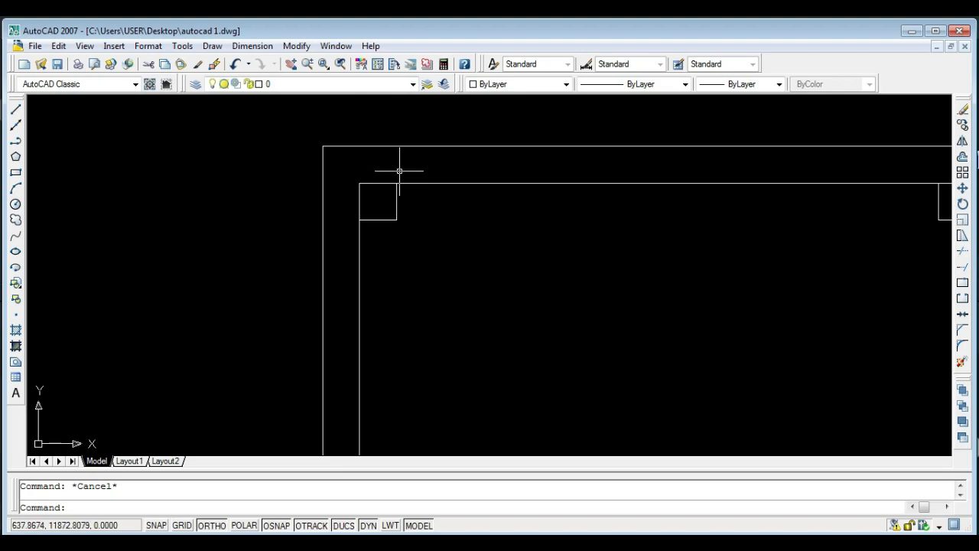
scroll(386, 200, "down", 4)
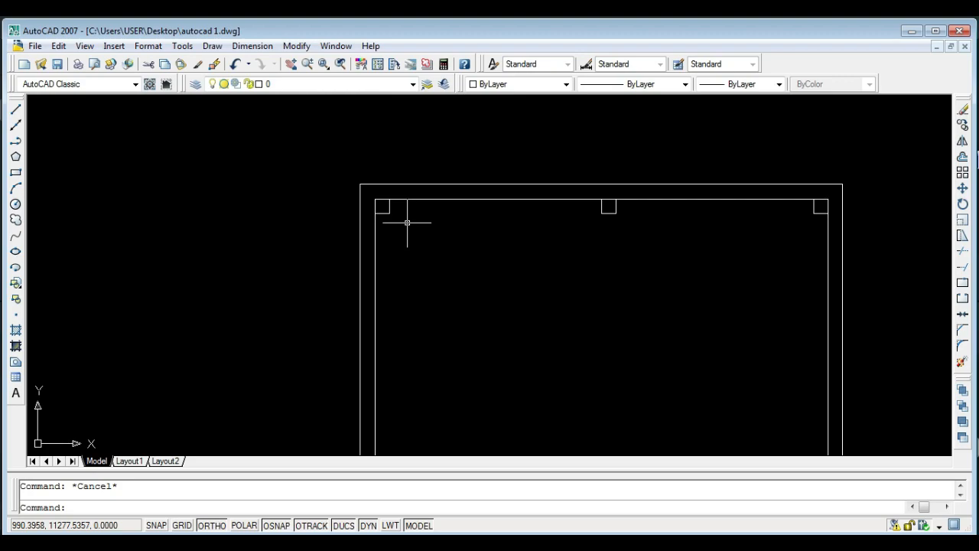
scroll(403, 220, "up", 3)
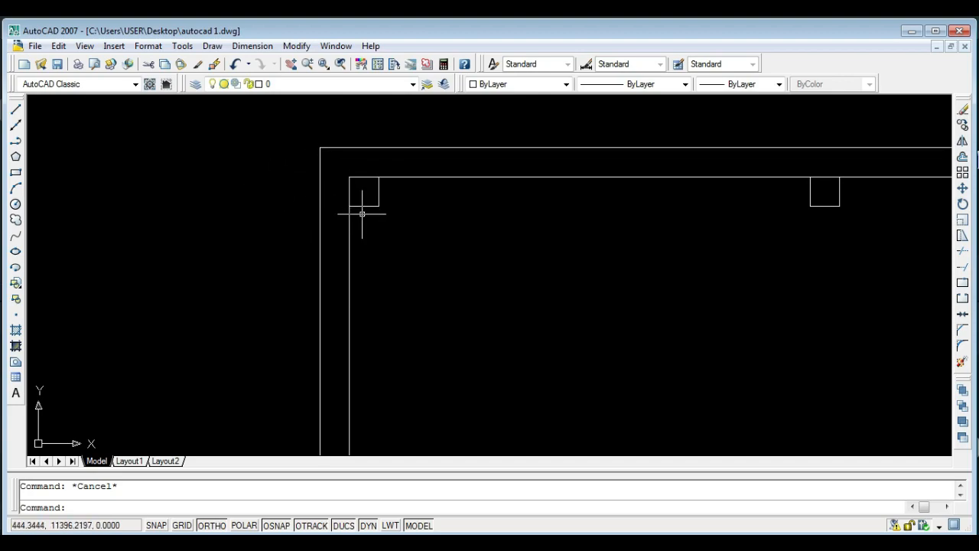
type("rec")
key("Return")
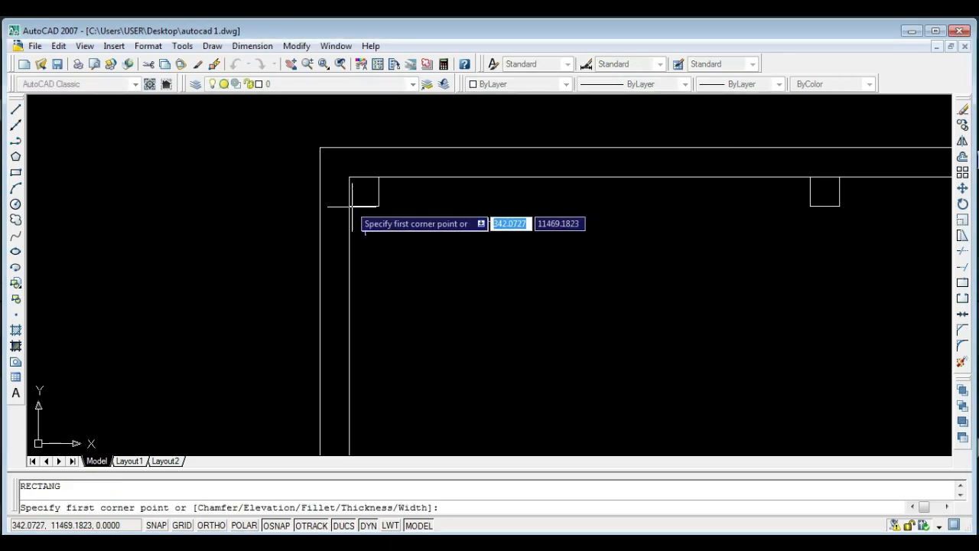
left_click(320, 147)
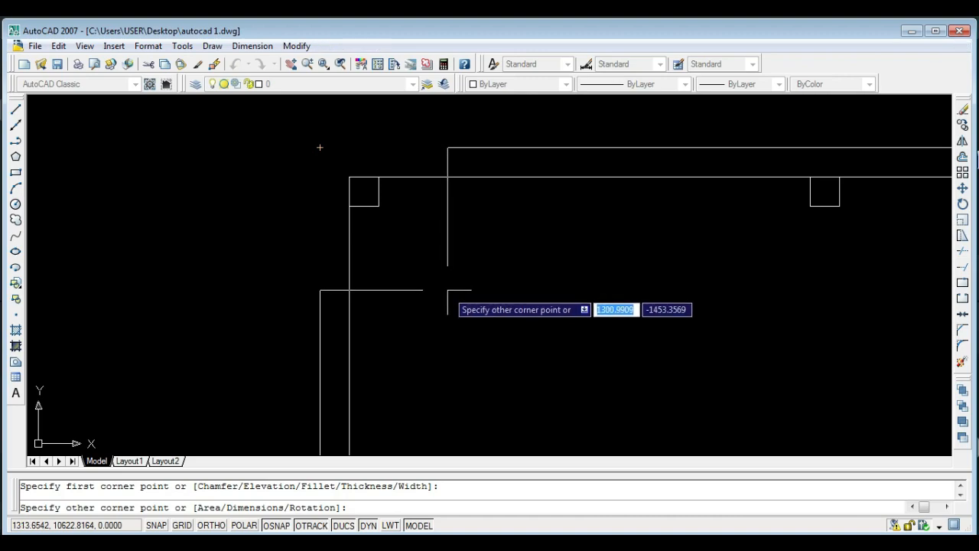
left_click(450, 290)
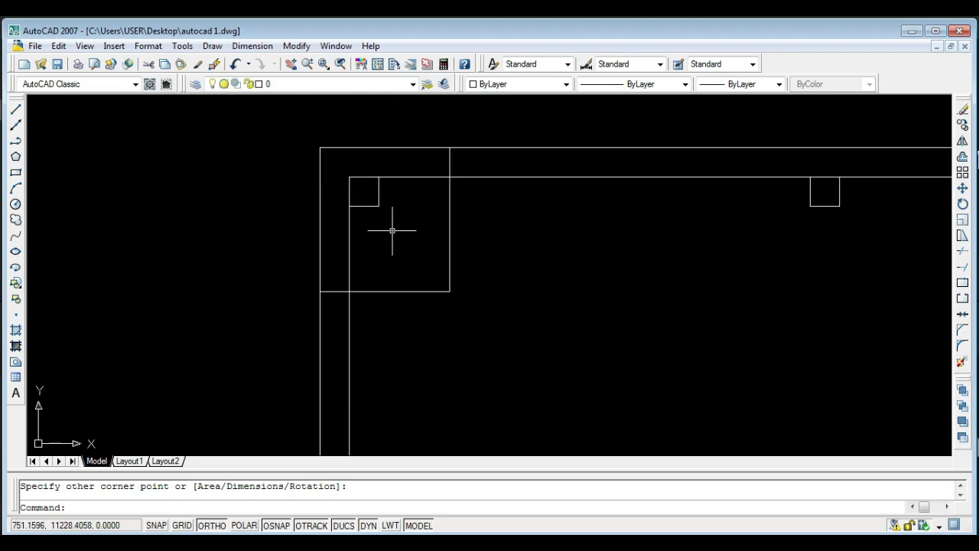
type("rec")
key("Return")
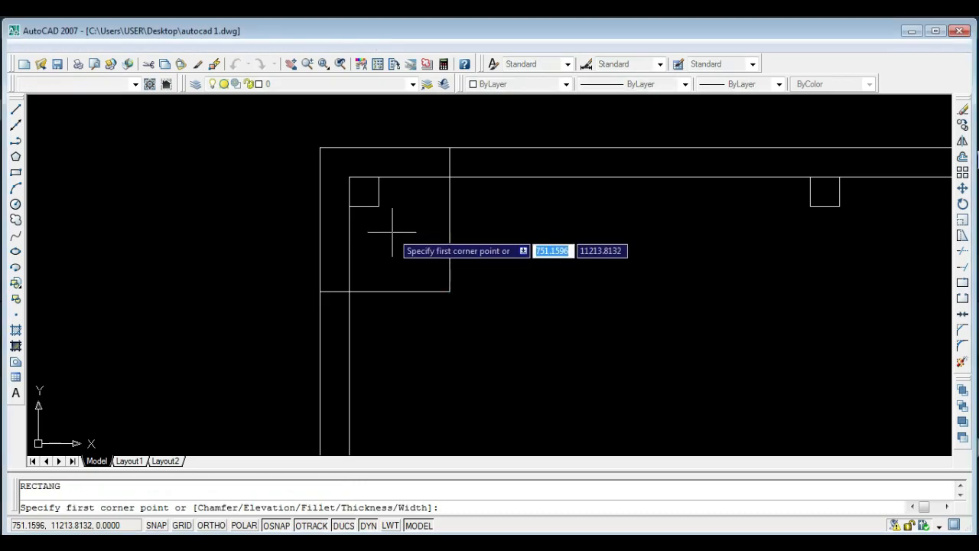
left_click(388, 227)
left_click(390, 233)
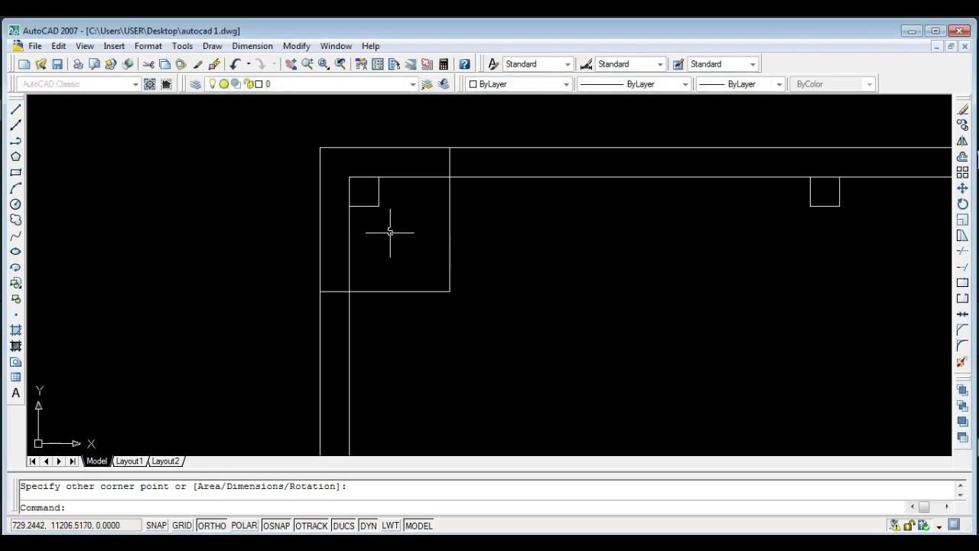
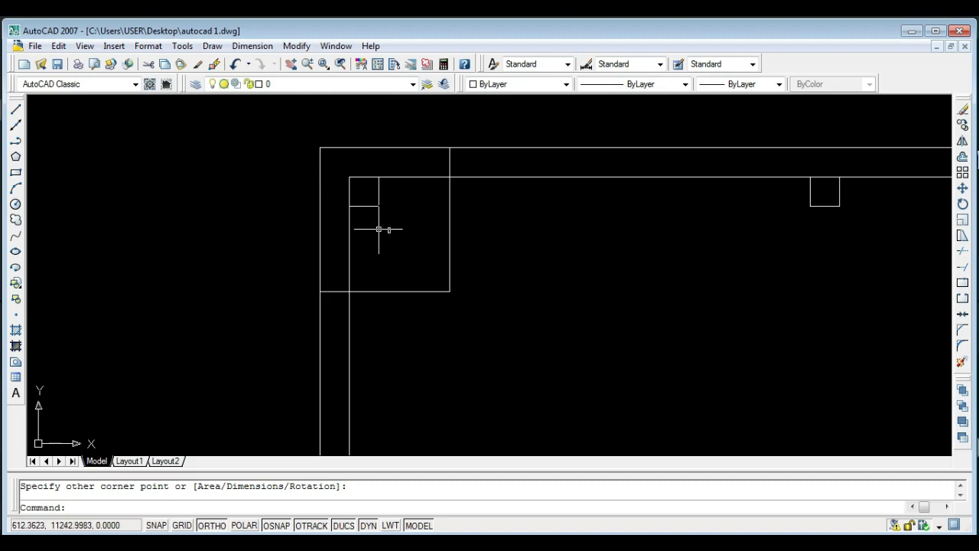
left_click(402, 246)
left_click(380, 226)
key("Delete")
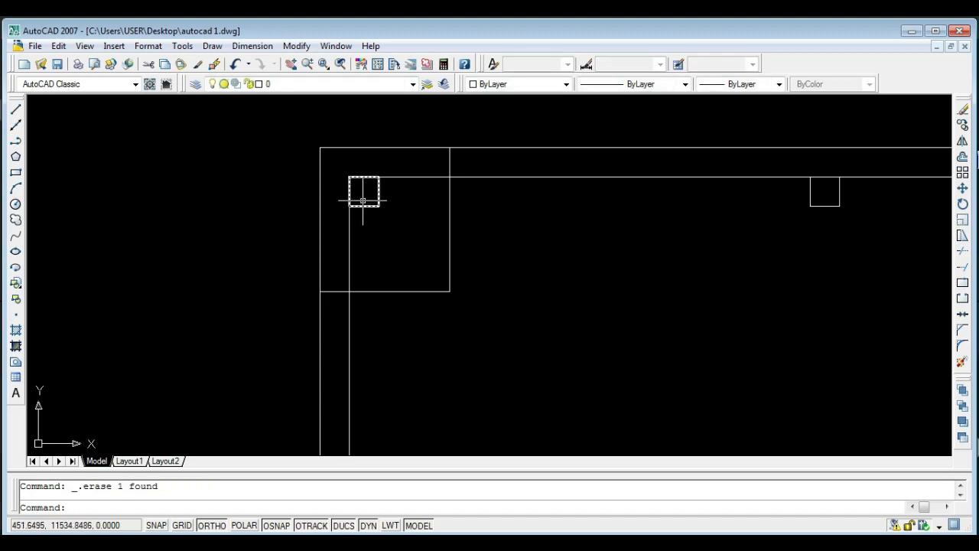
With Ortho off, move the upper-left small square diagonally off the wall corner to near the middle of the larger corner rectangle.
scroll(362, 193, "up", 2)
scroll(362, 192, "down", 4)
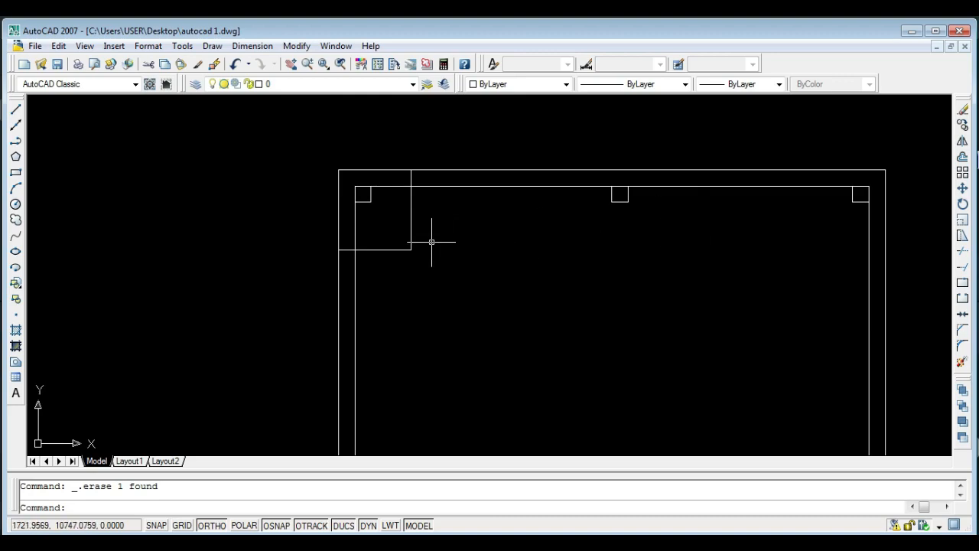
scroll(351, 186, "up", 3)
left_click(396, 222)
left_click(383, 212)
type("m")
key("Return")
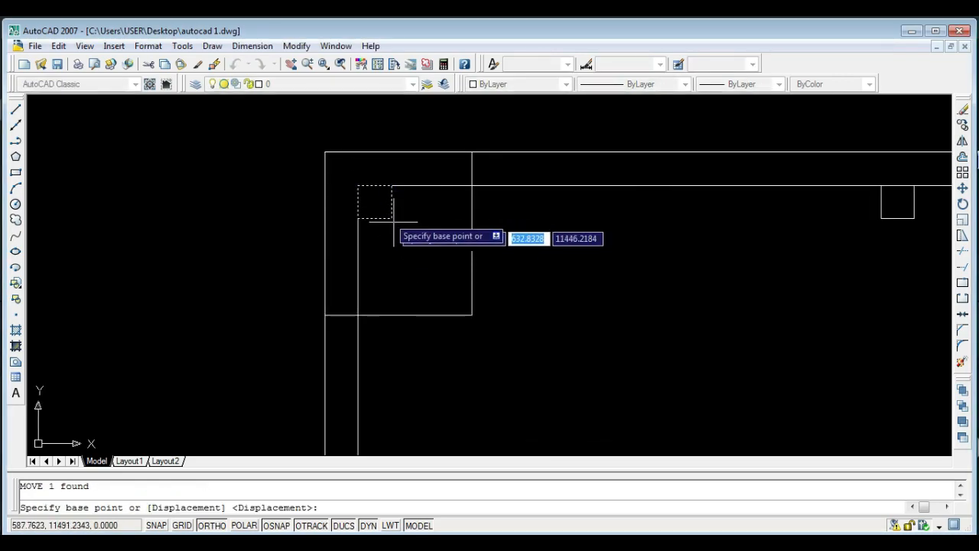
left_click(370, 198)
key("F8")
left_click(392, 234)
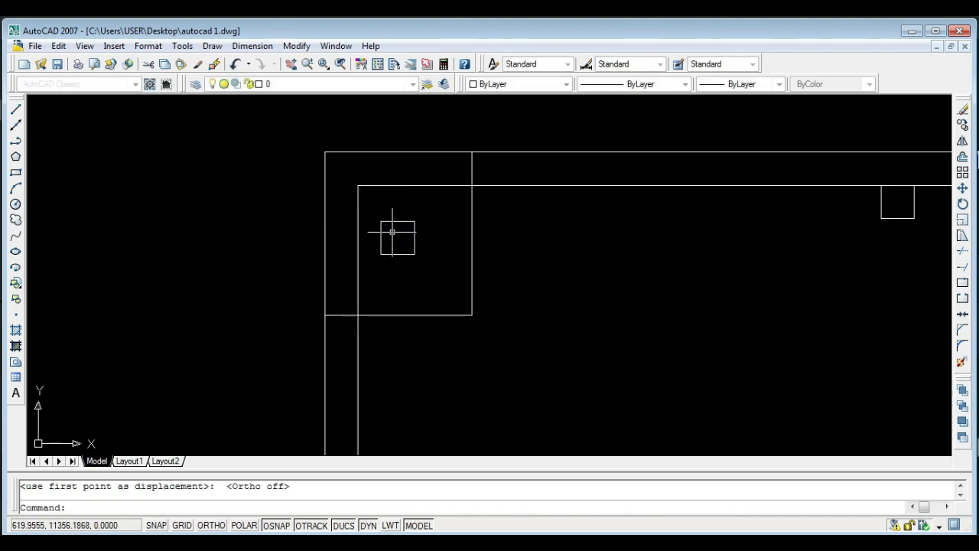
Move the small square at the middle of the inner outline's upper edge straight down, clear of the wall.
key("Escape")
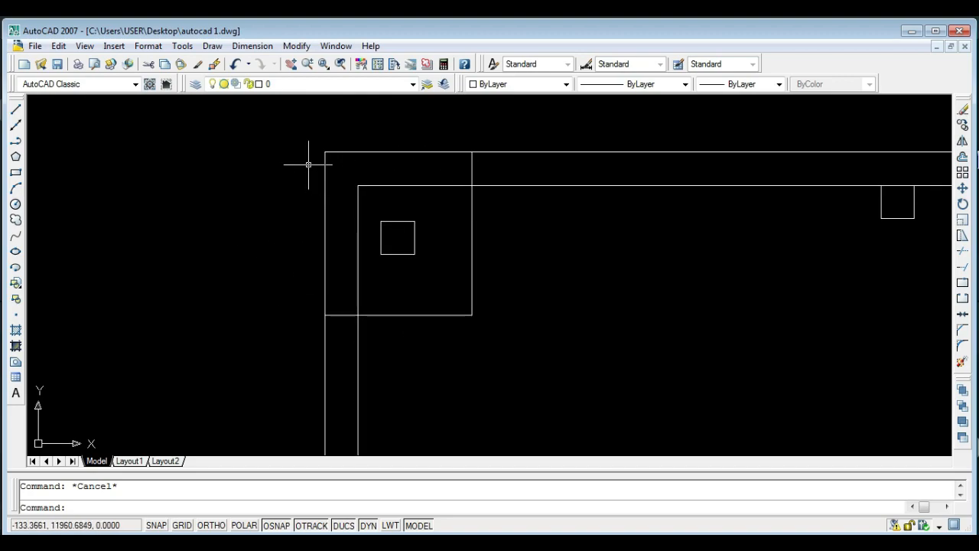
scroll(345, 192, "down", 2)
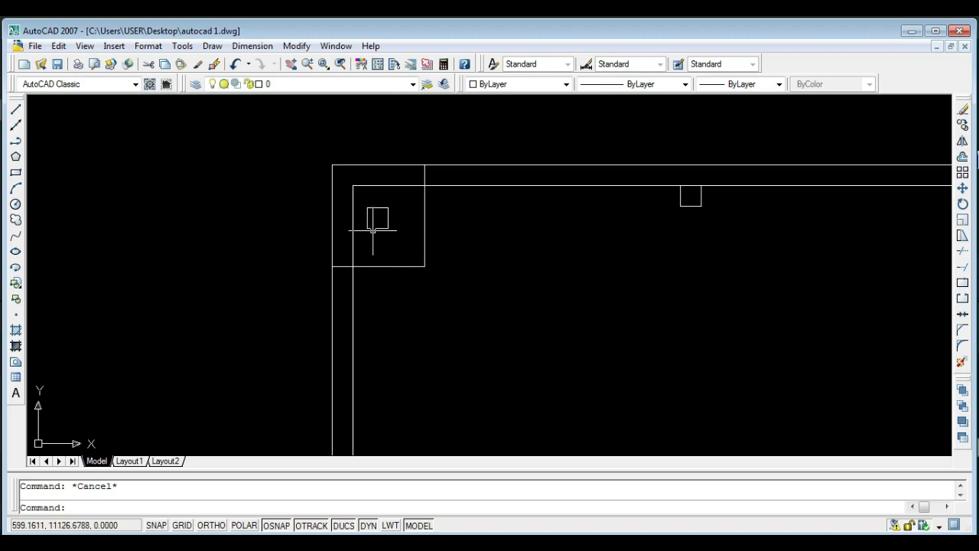
scroll(373, 231, "up", 1)
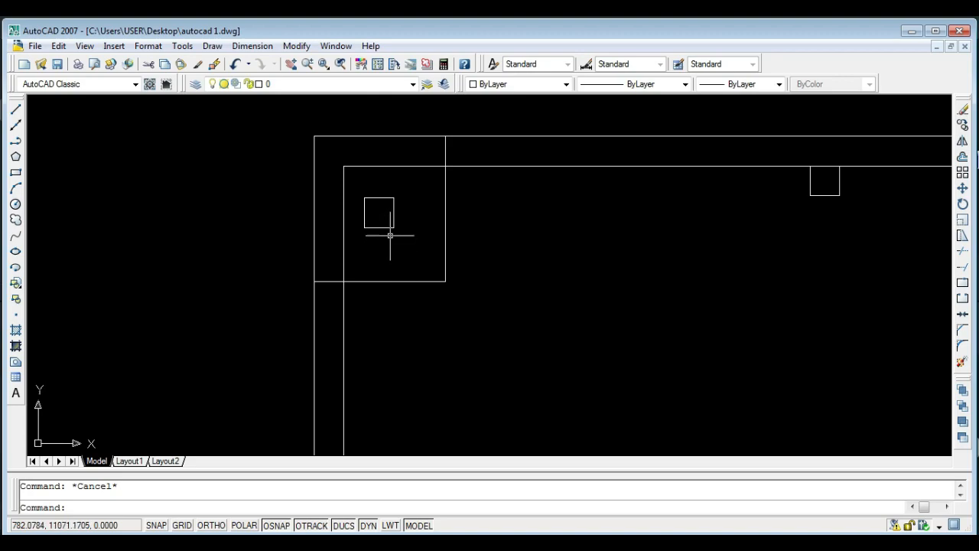
scroll(384, 216, "down", 2)
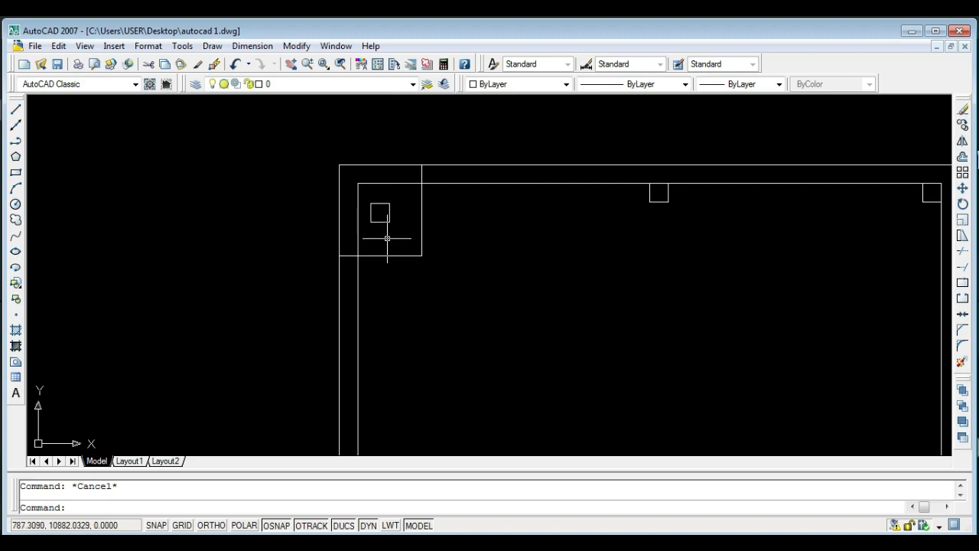
left_click(668, 213)
left_click(634, 196)
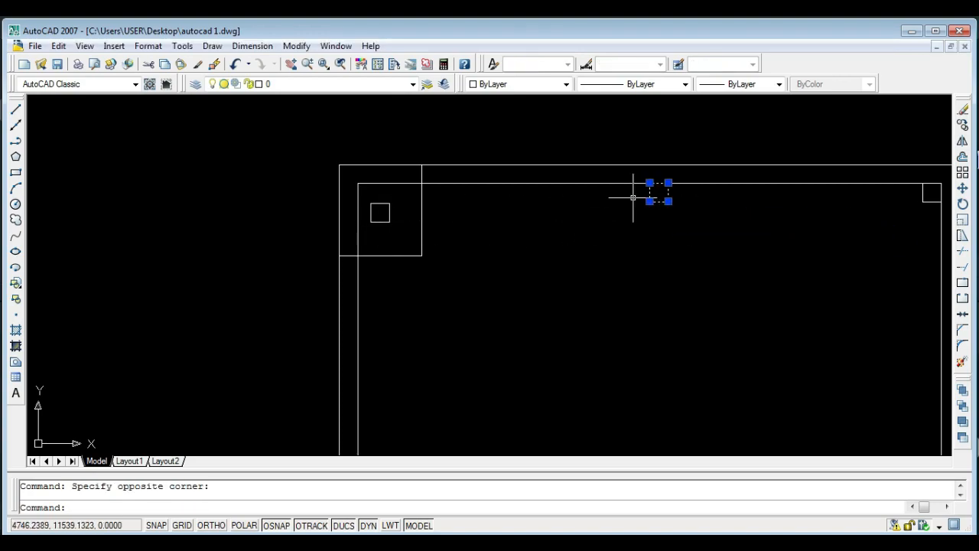
type("m")
key("Return")
left_click(667, 235)
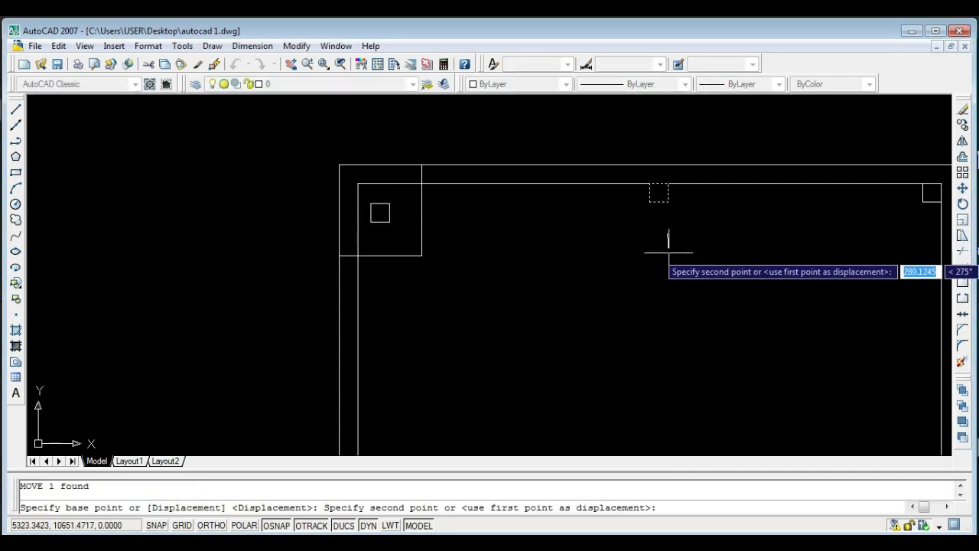
left_click(668, 257)
Move the small square in the inner outline's upper-right corner diagonally down and inward, roughly level with the other two squares.
left_click(934, 197)
left_click(906, 222)
type("m")
key("Return")
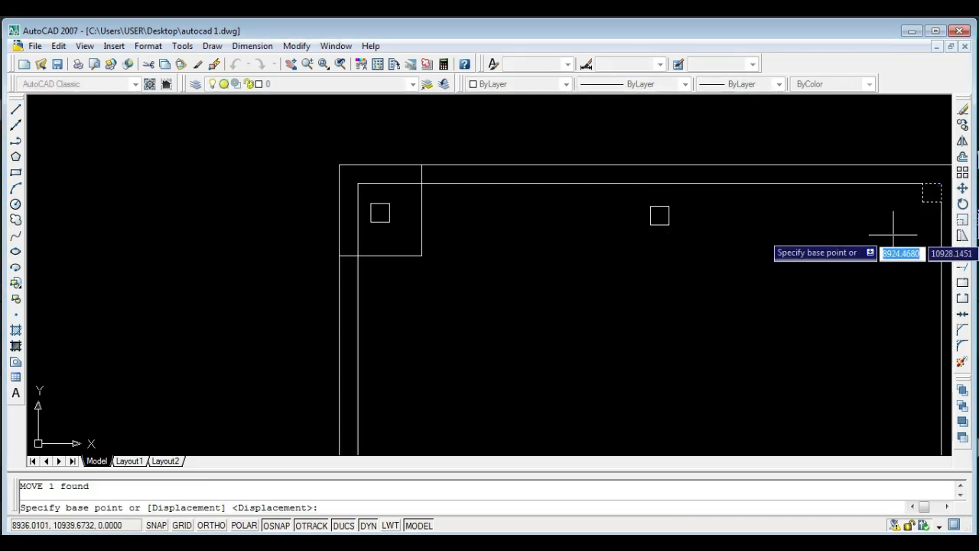
left_click(892, 228)
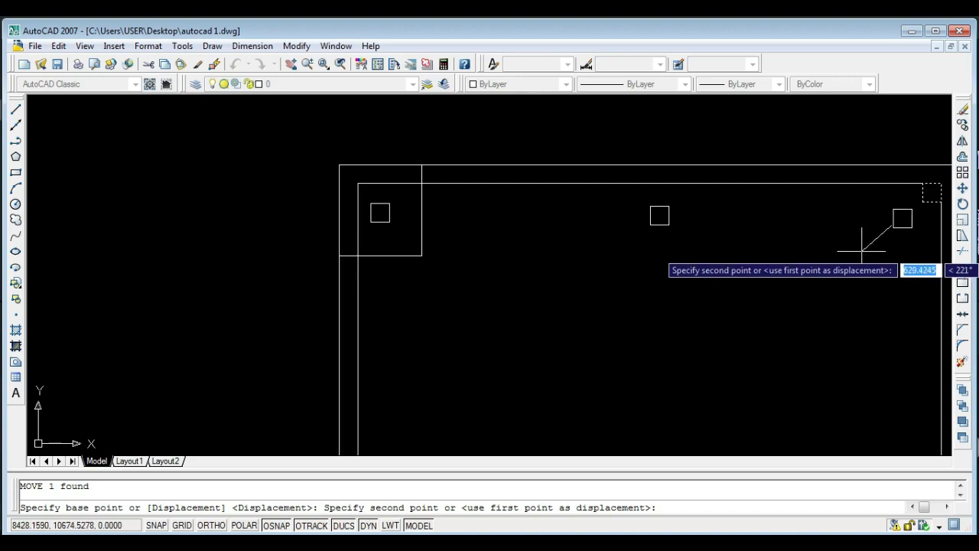
left_click(863, 252)
Delete the larger rectangle around the upper-left column.
scroll(542, 253, "down", 2)
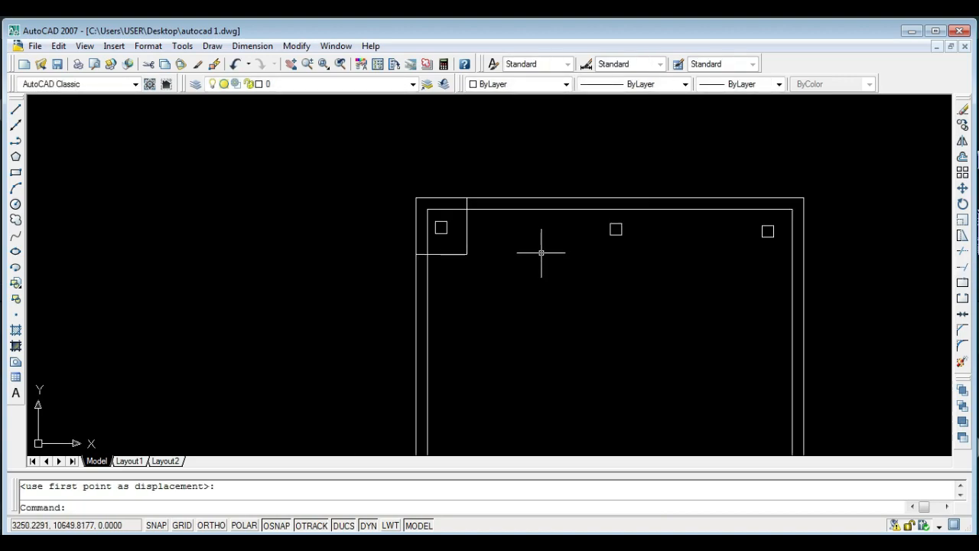
left_click(466, 253)
key("Delete")
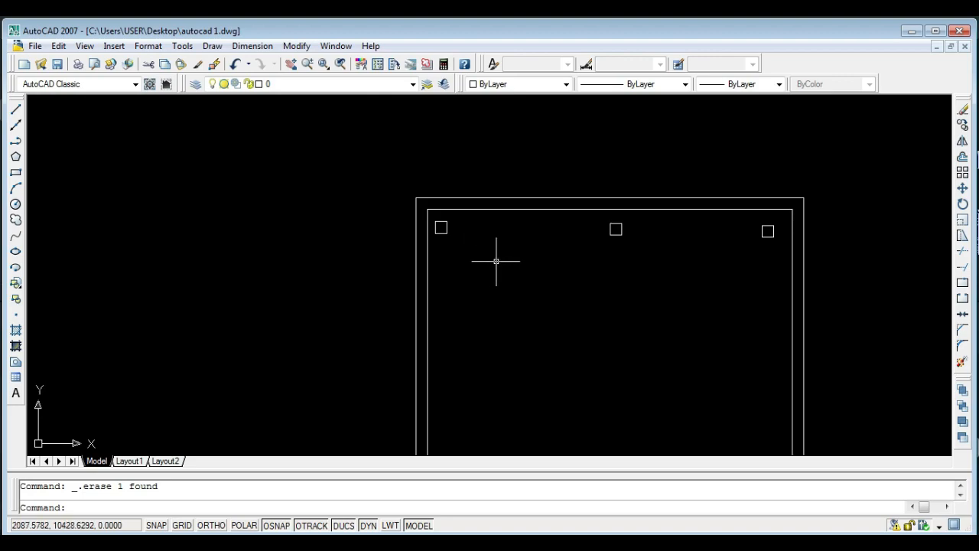
Copy the row of three columns downward twice to form a middle row and a lower row inside the building outline.
left_click(776, 264)
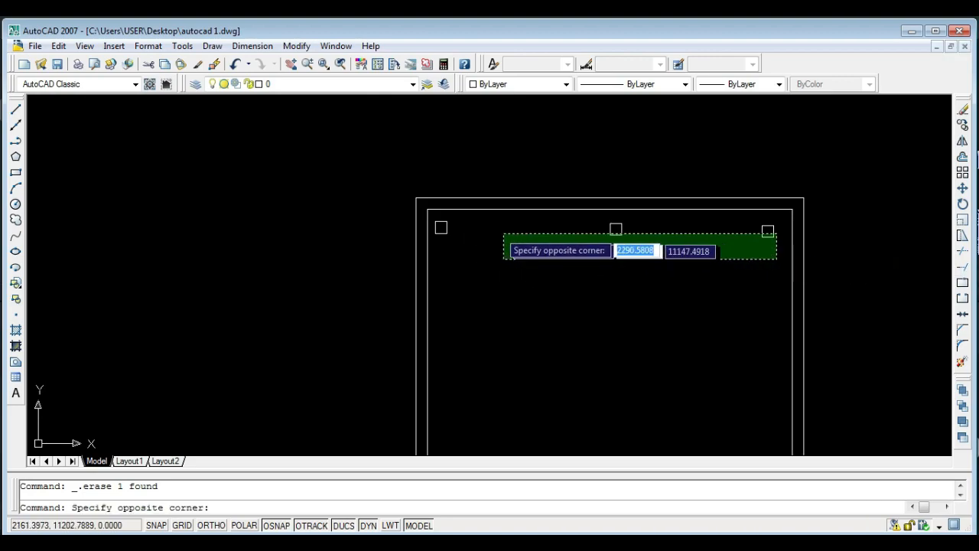
left_click(437, 222)
type("co")
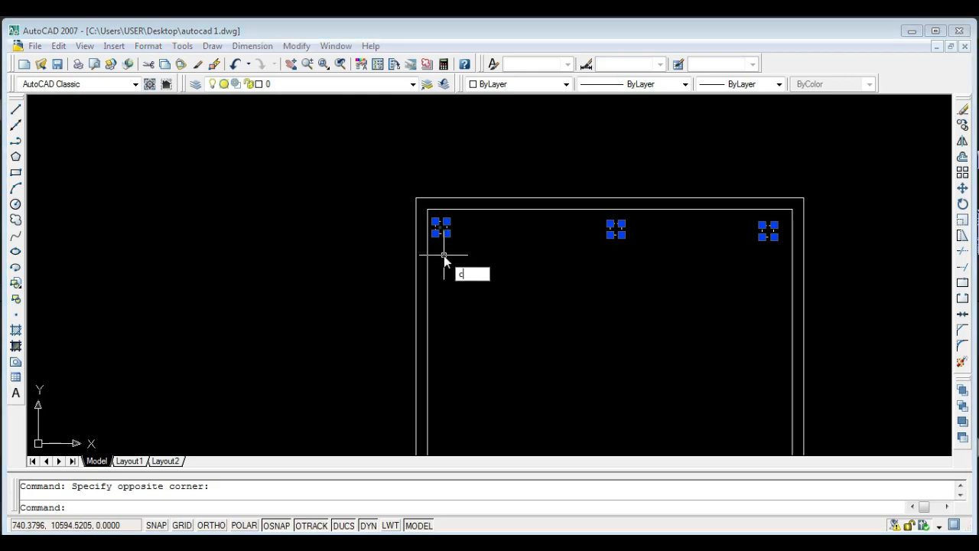
key("Return")
left_click(547, 243)
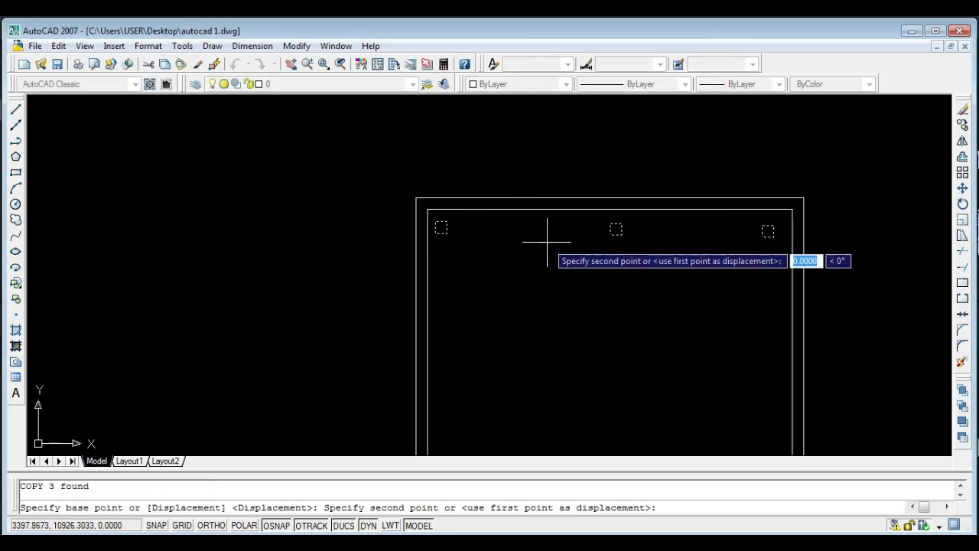
left_click(549, 365)
middle_click_drag(546, 393, 567, 261)
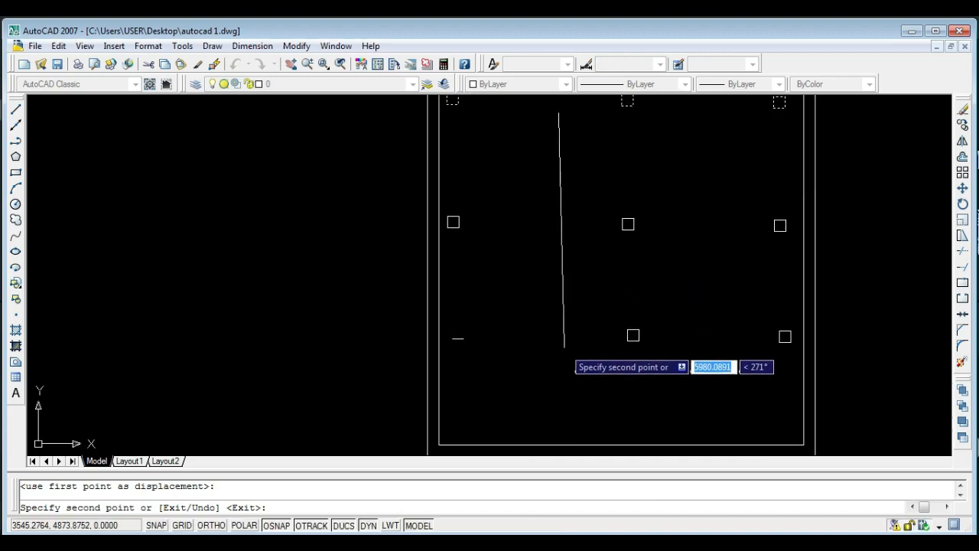
left_click(562, 391)
scroll(562, 390, "down", 2)
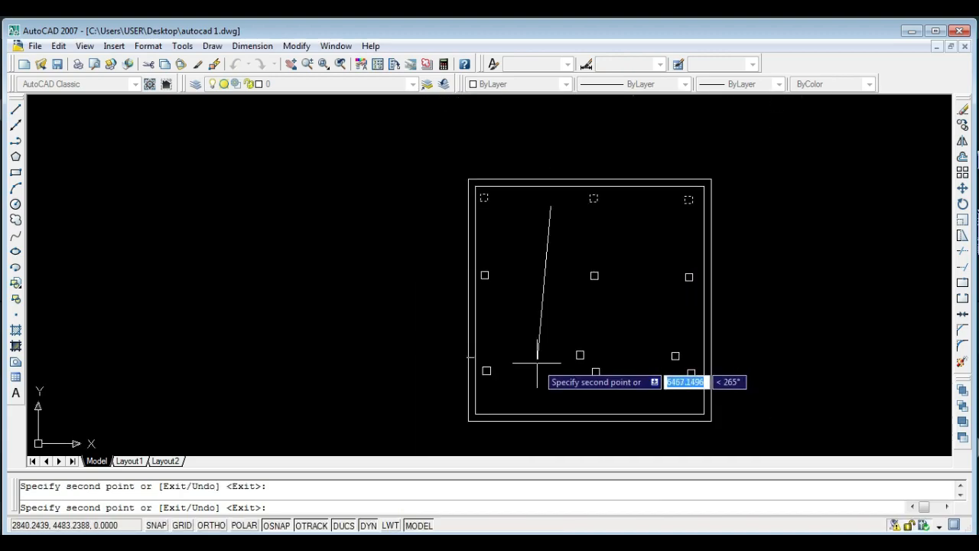
key("Escape")
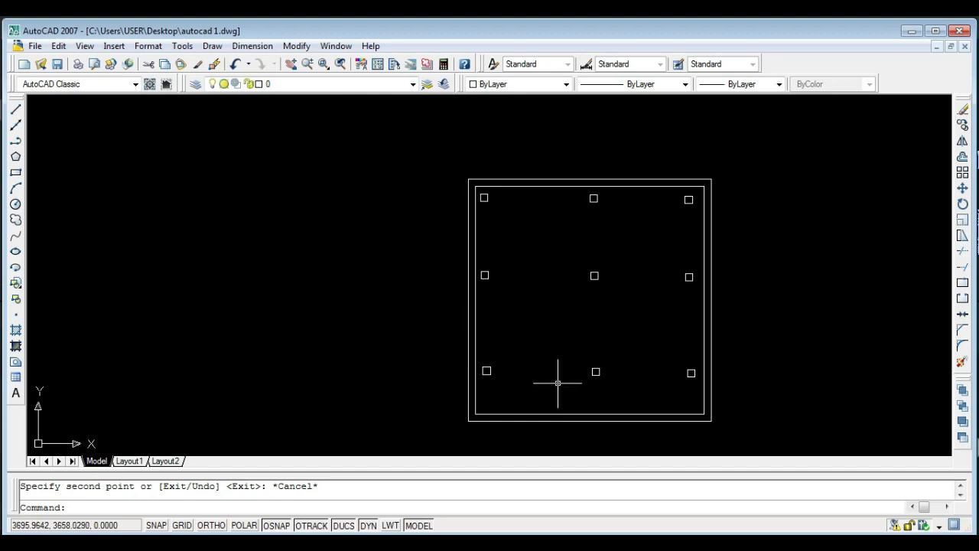
Examine the three-by-three column grid, checking the space around the central and upper-left columns and the gaps to the wall outline.
scroll(478, 183, "up", 3)
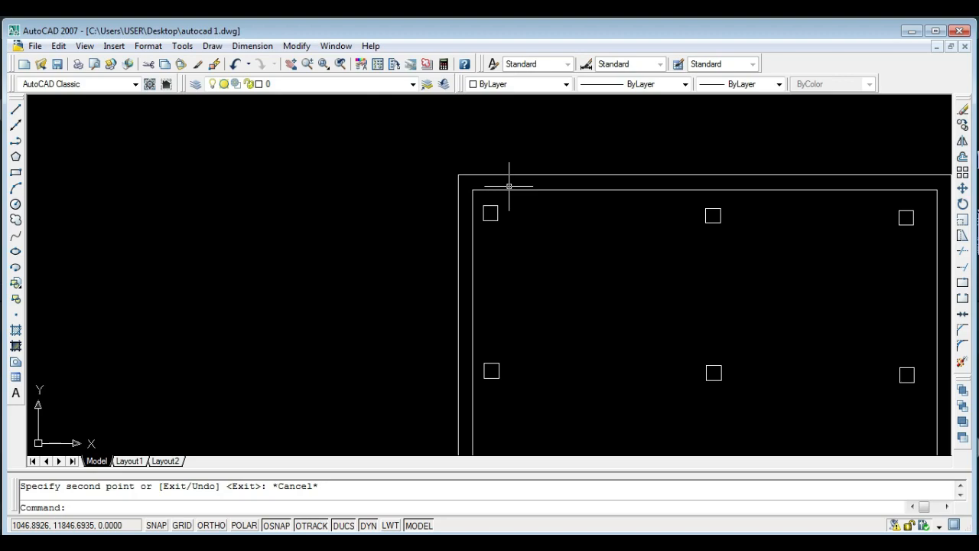
middle_click_drag(565, 248, 429, 179)
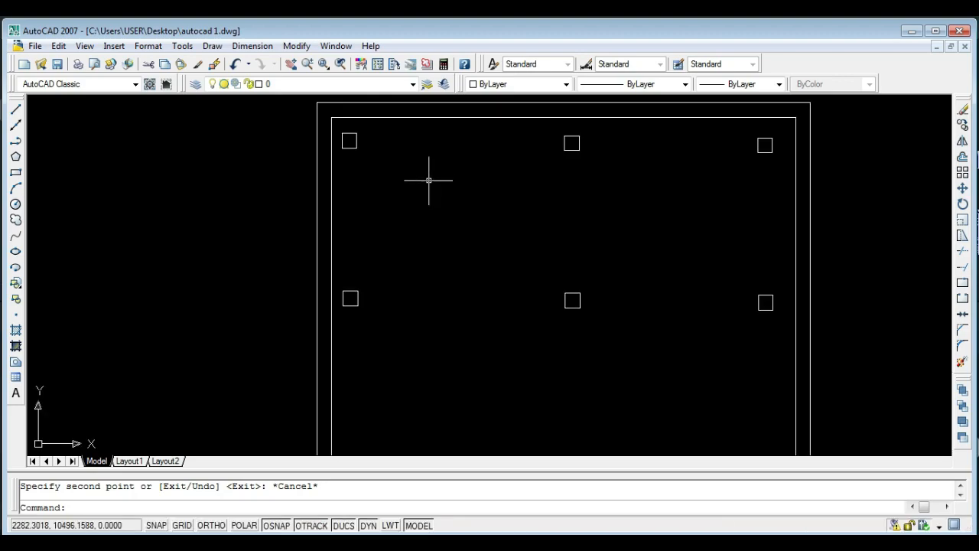
scroll(432, 185, "down", 2)
scroll(364, 145, "up", 2)
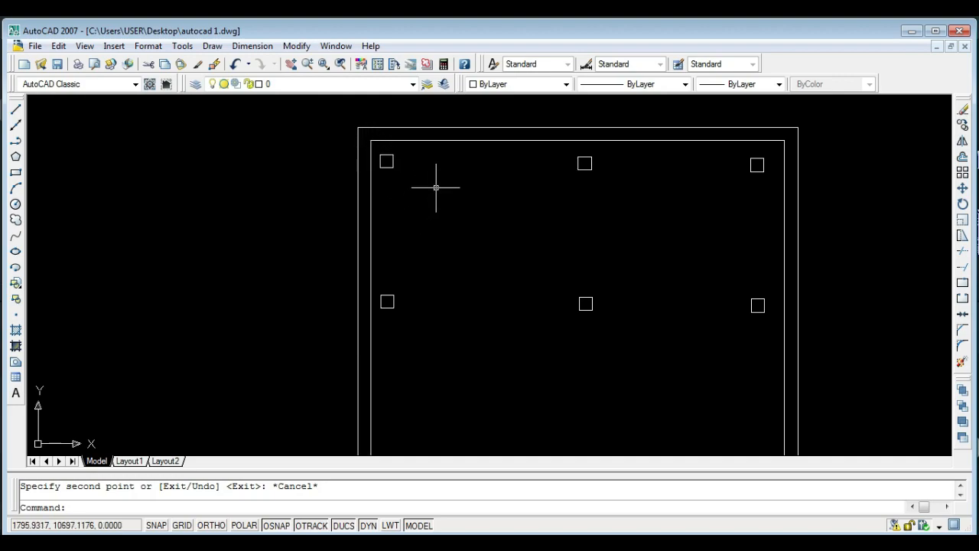
scroll(442, 181, "down", 2)
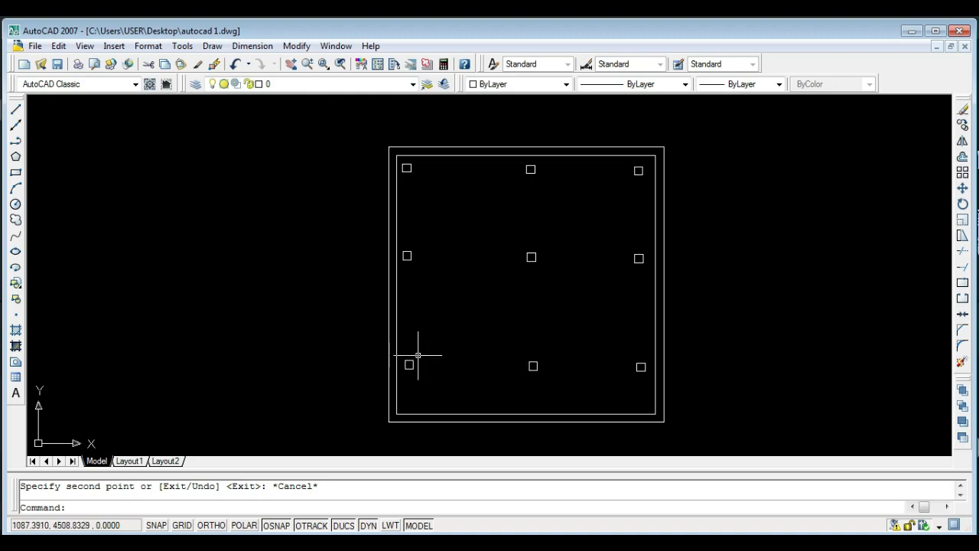
left_click(500, 226)
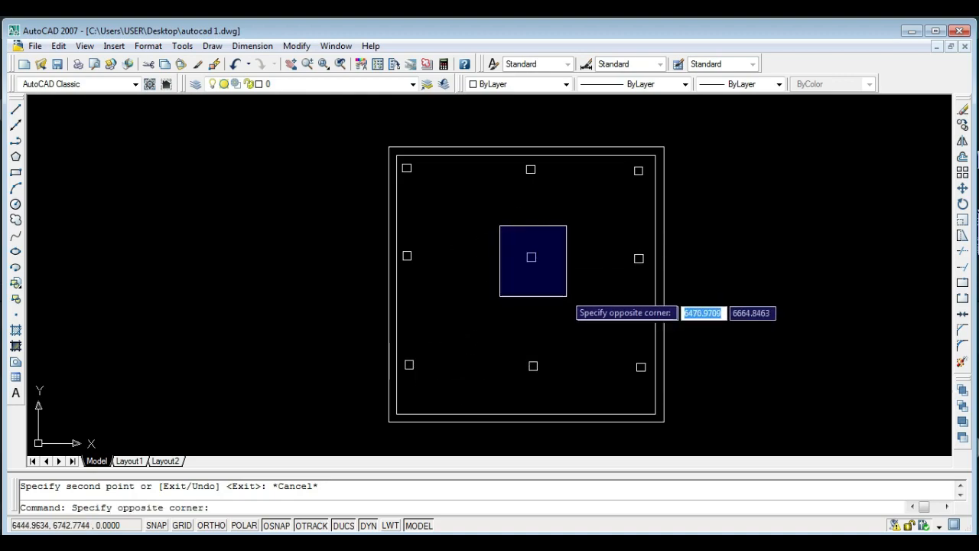
left_click(517, 248)
left_click(373, 127)
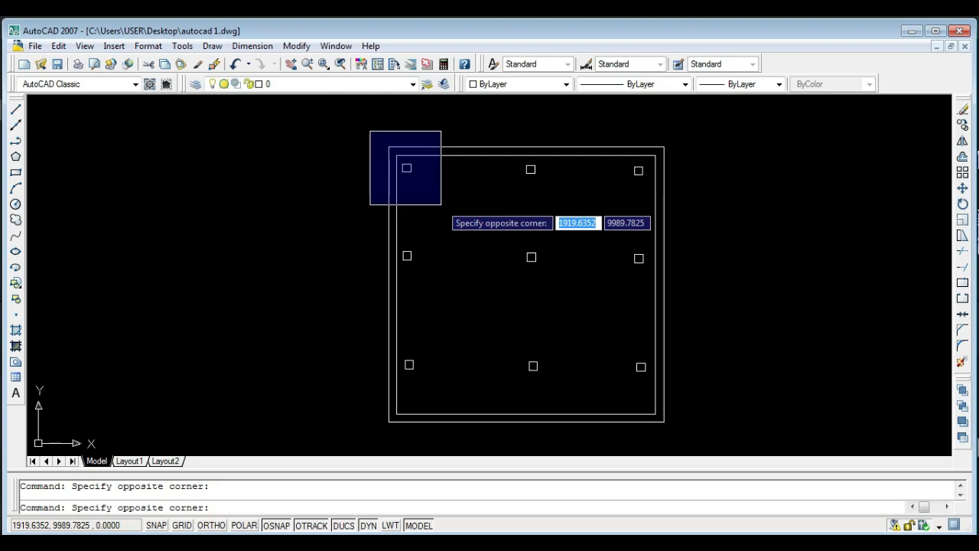
left_click(406, 133)
scroll(406, 153, "up", 3)
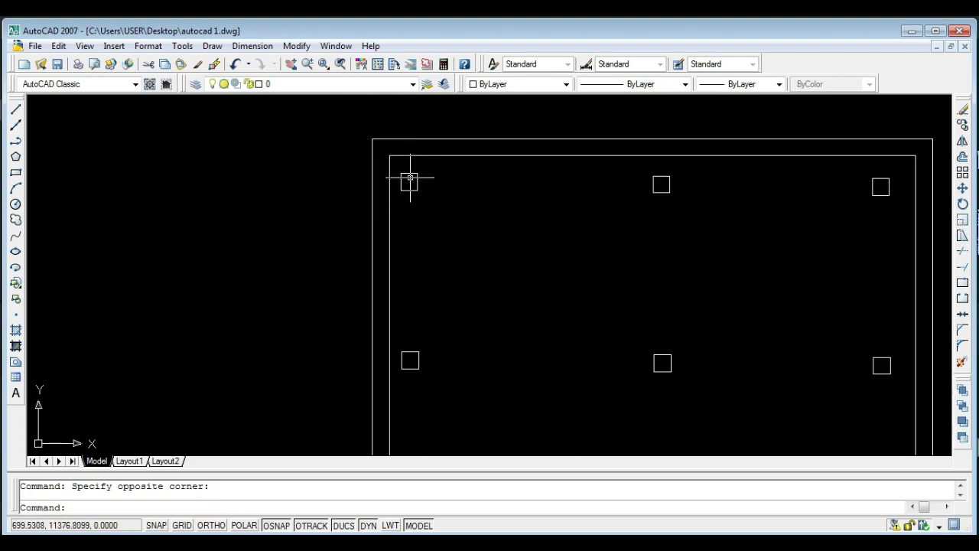
scroll(543, 159, "down", 2)
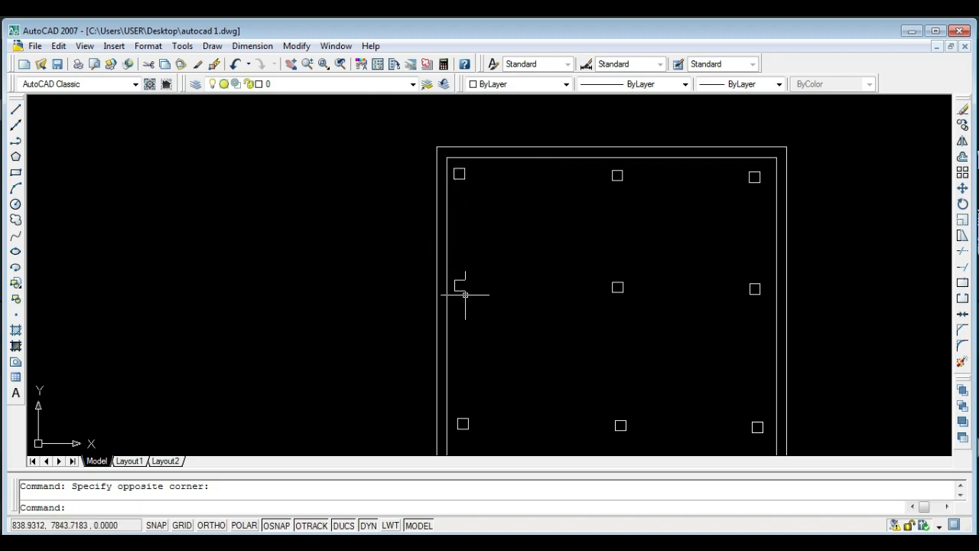
scroll(452, 176, "up", 4)
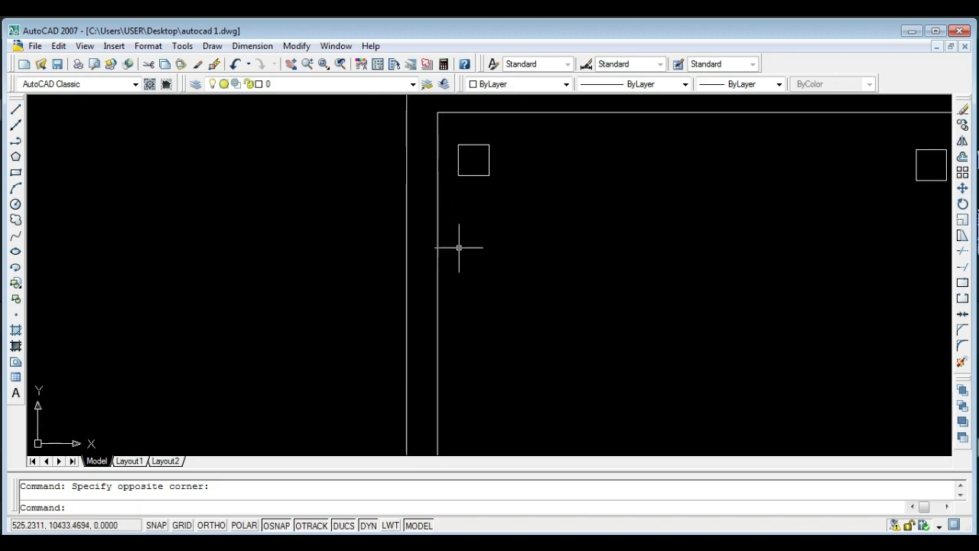
scroll(507, 136, "down", 3)
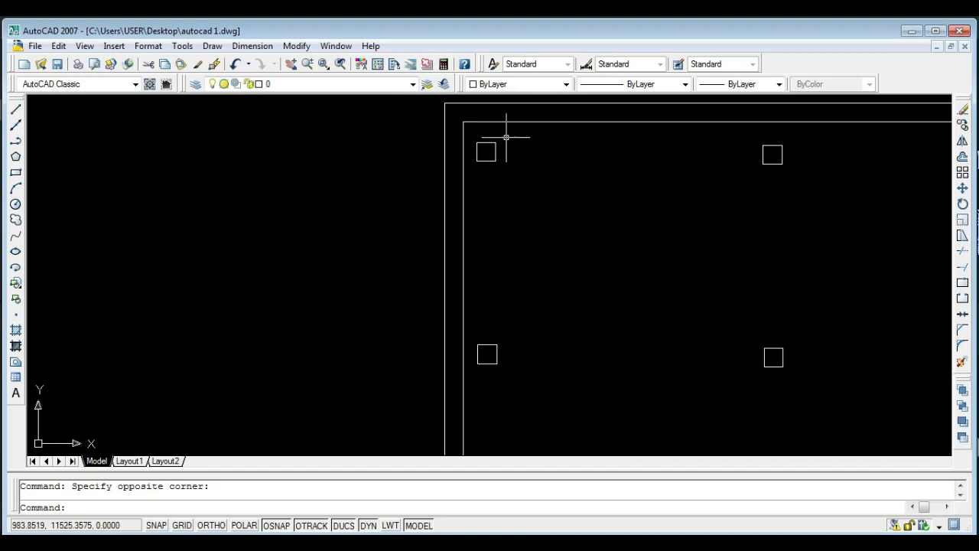
scroll(847, 152, "down", 2)
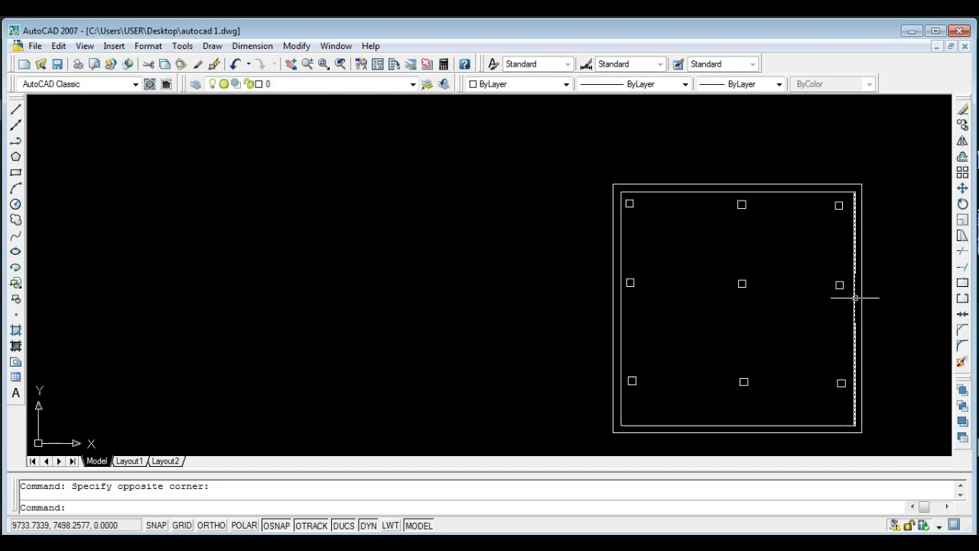
Draw a two-segment line from the lower-left column's upper-left corner through the lower-left corners of the middle-left and upper-left columns.
scroll(640, 391, "up", 3)
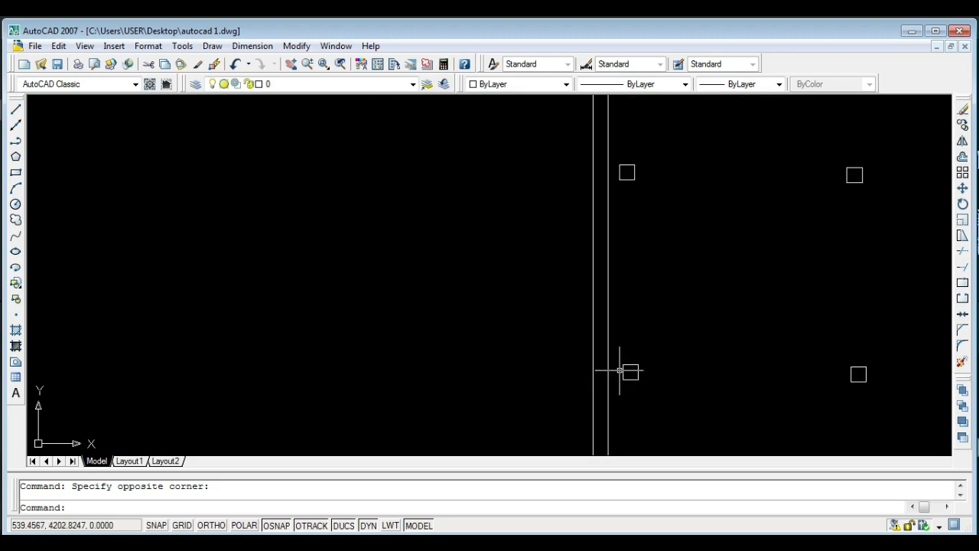
type("l")
key("Return")
left_click(623, 365)
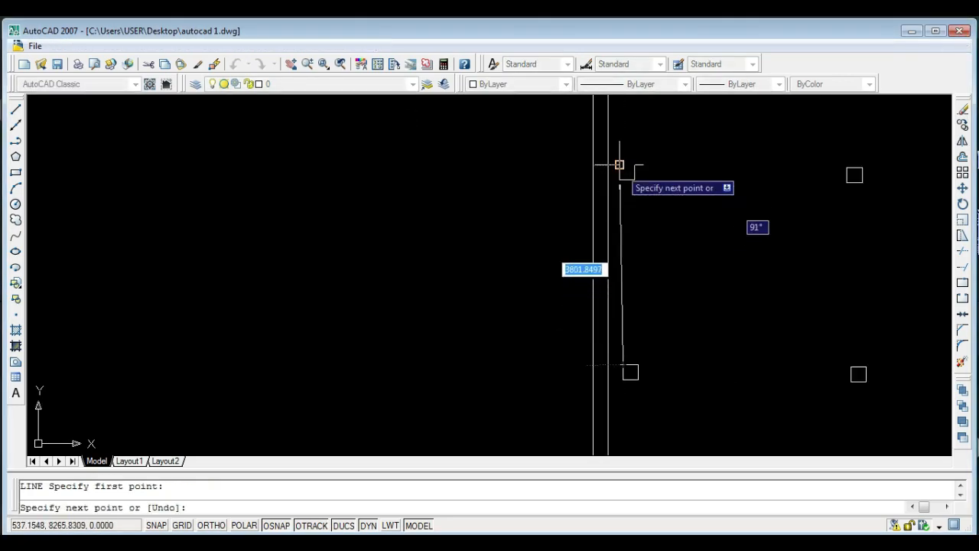
left_click(618, 173)
scroll(618, 174, "down", 4)
scroll(618, 168, "up", 3)
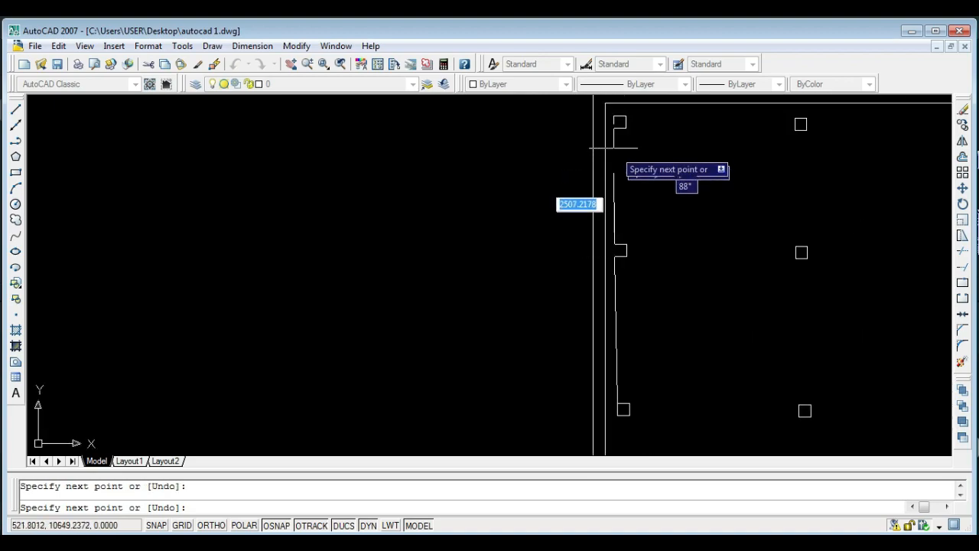
left_click(616, 124)
key("Escape")
Delete both line segments joining the left-hand columns.
scroll(605, 285, "up", 3)
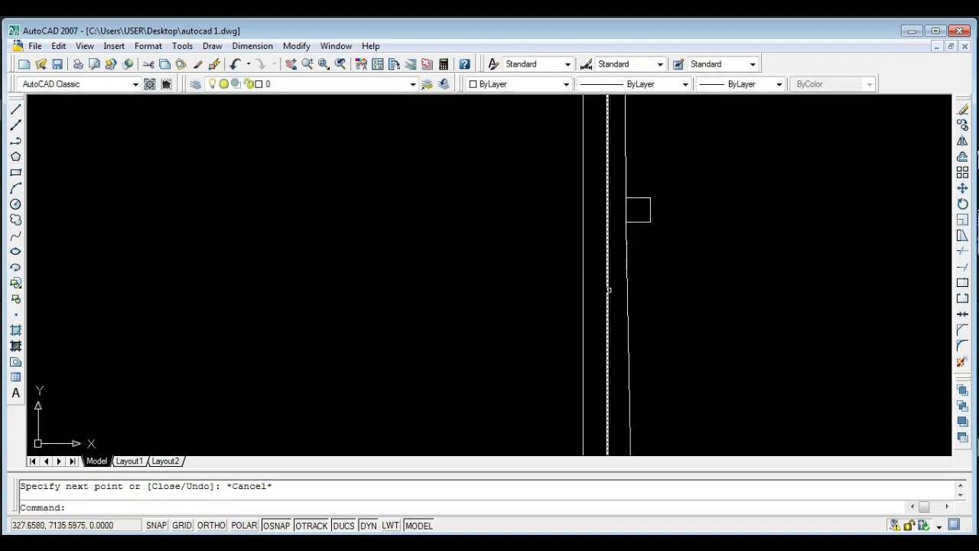
scroll(614, 284, "down", 3)
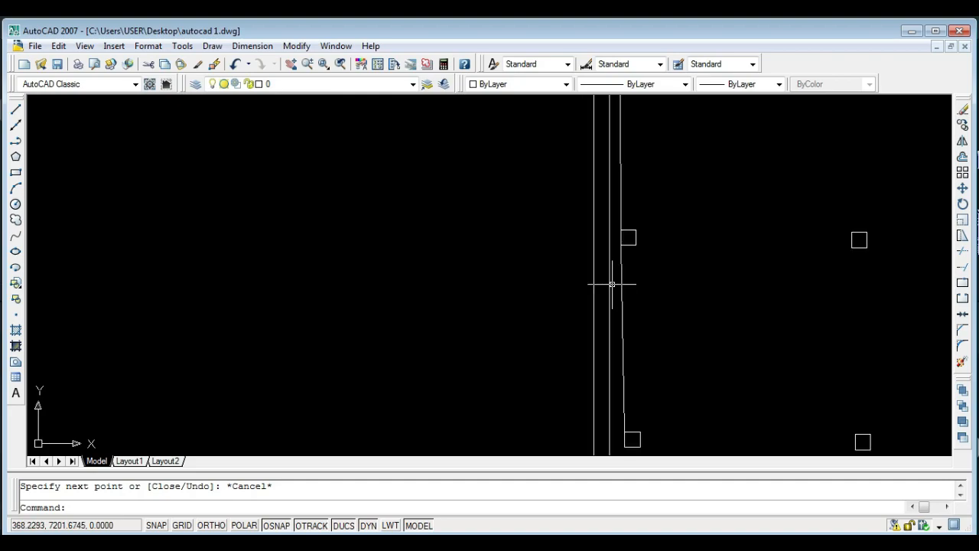
left_click(621, 213)
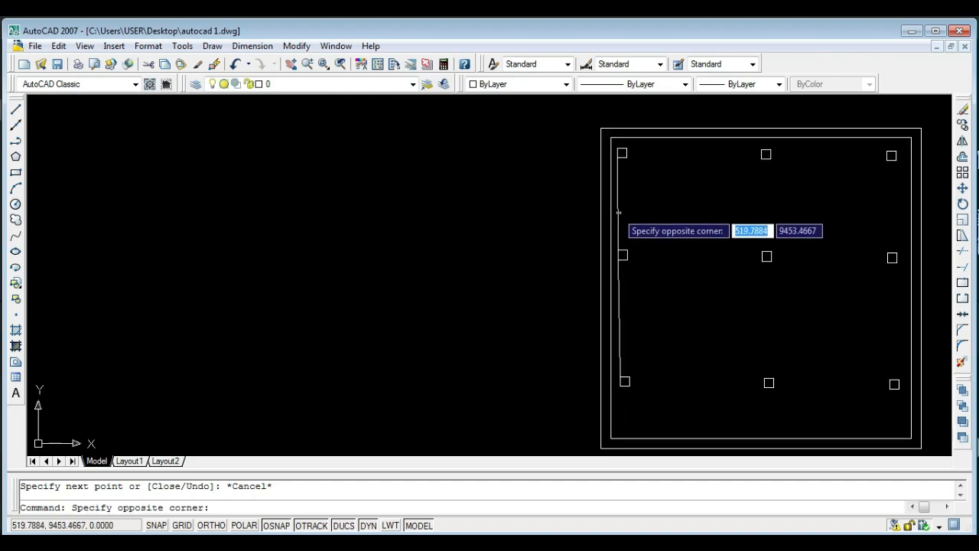
left_click(612, 279)
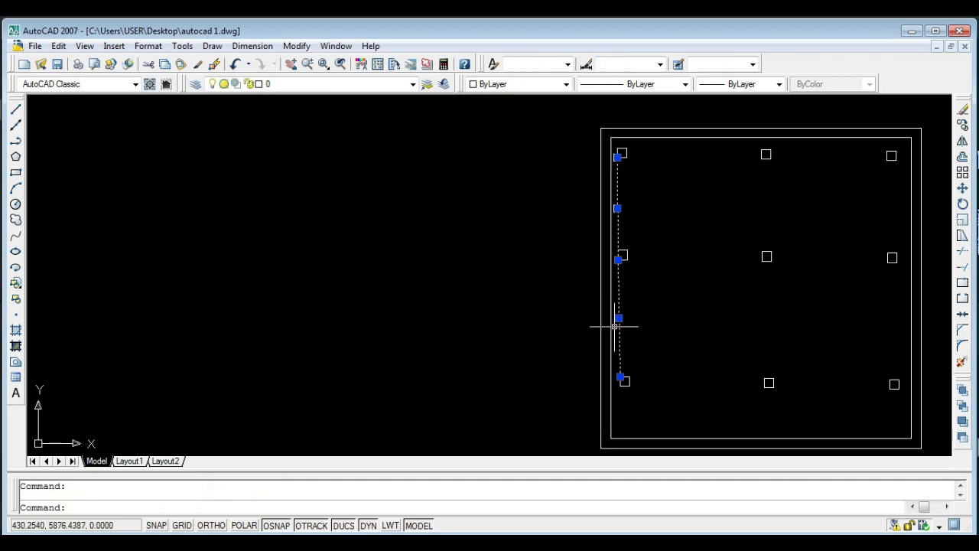
key("Delete")
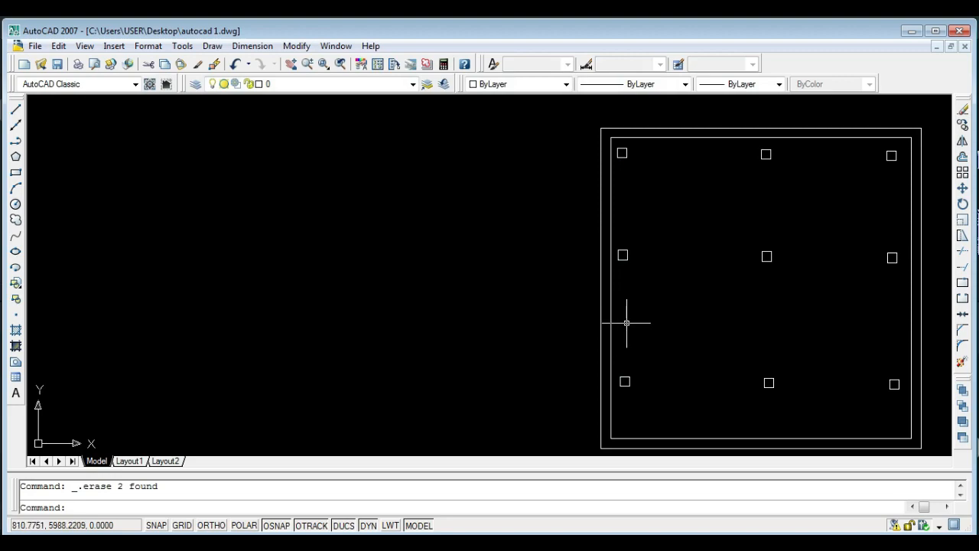
scroll(630, 271, "down", 2)
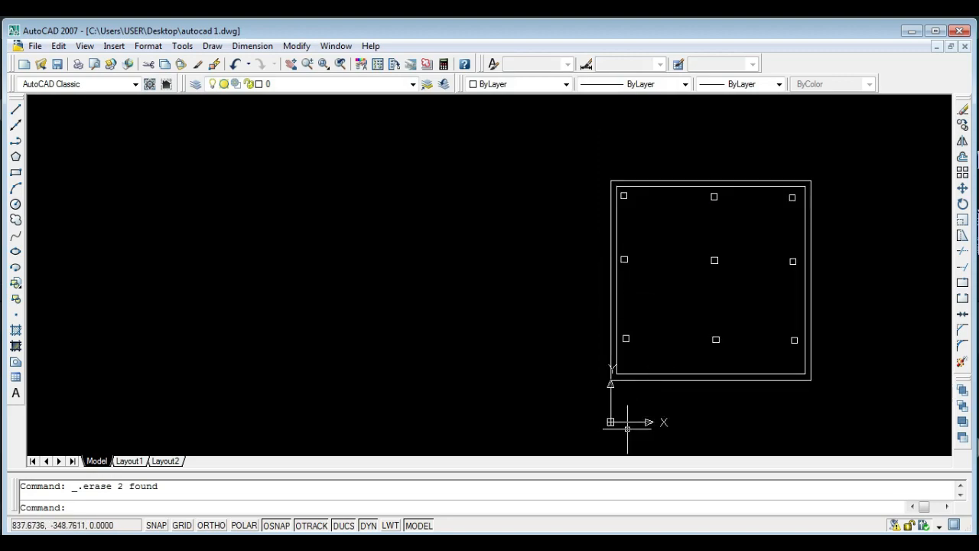
scroll(622, 378, "up", 2)
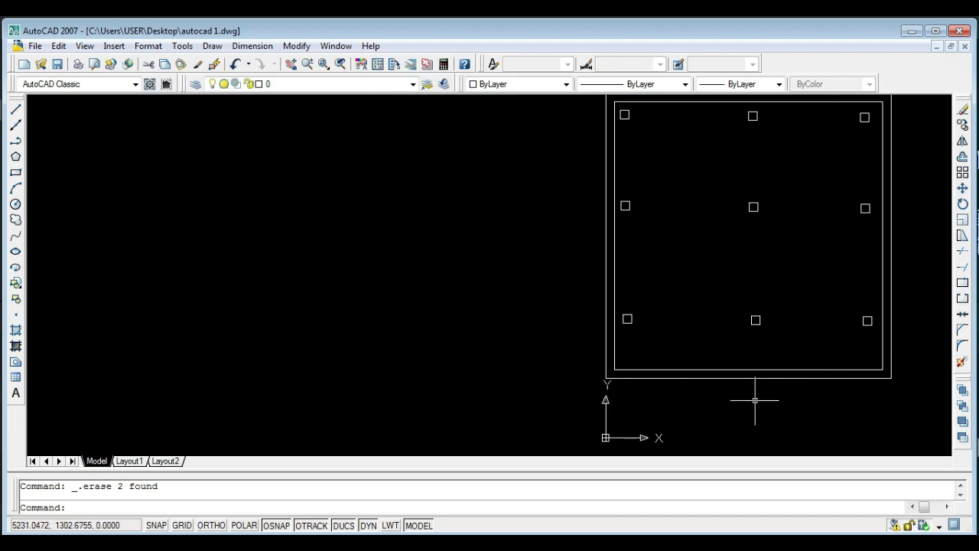
scroll(721, 401, "down", 2)
scroll(739, 219, "up", 3)
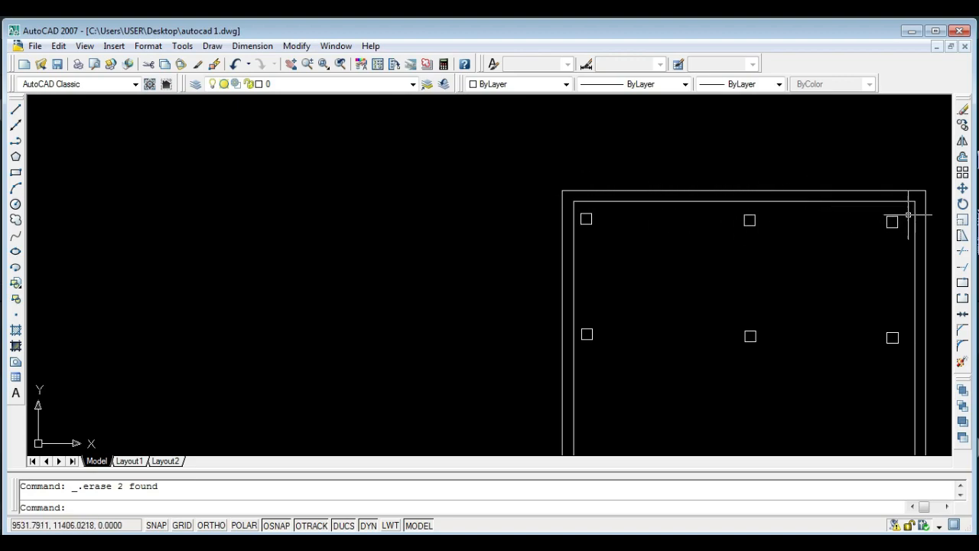
scroll(908, 217, "down", 2)
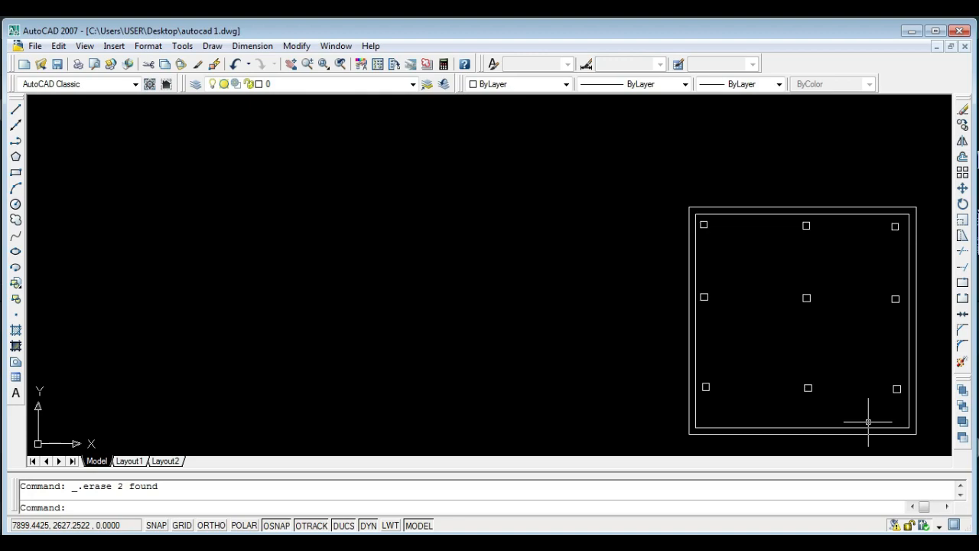
Move the three left-hand columns horizontally about 490 units onto the left wall, with Ortho turned on.
left_click(748, 402)
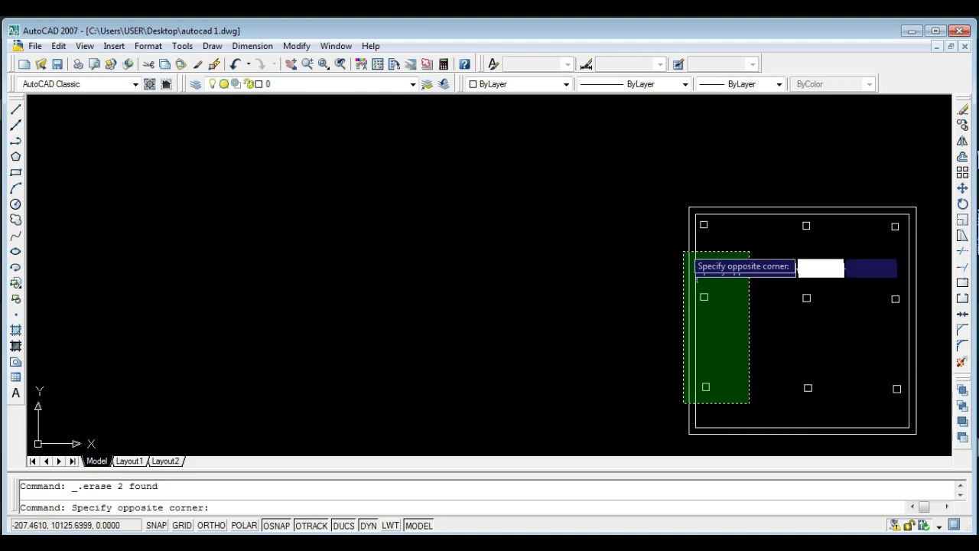
left_click(707, 223)
type("m")
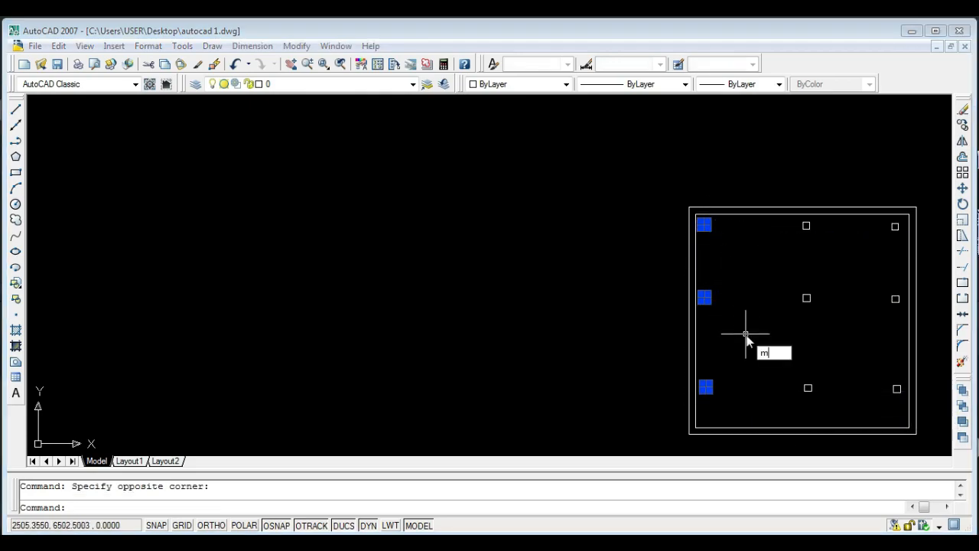
key("Return")
left_click(749, 333)
scroll(749, 332, "up", 1)
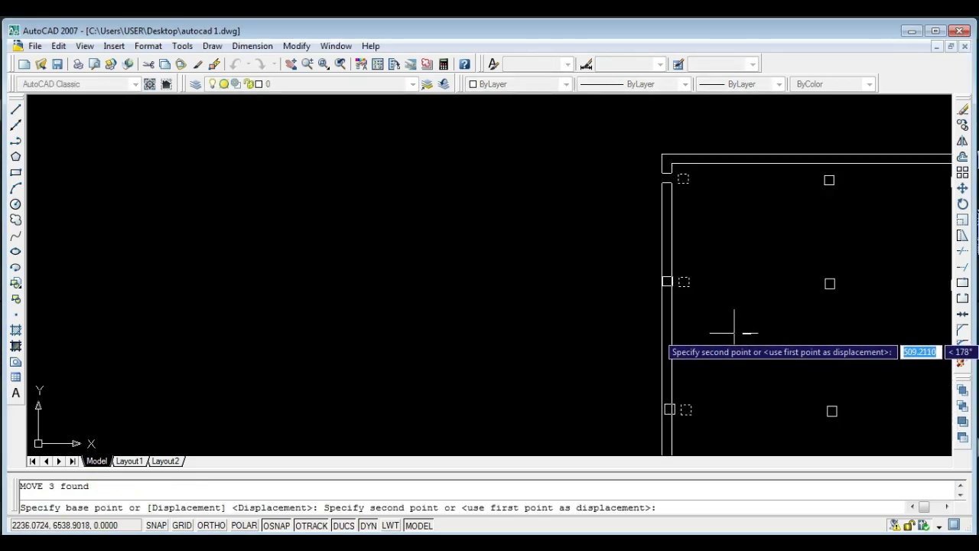
key("F8")
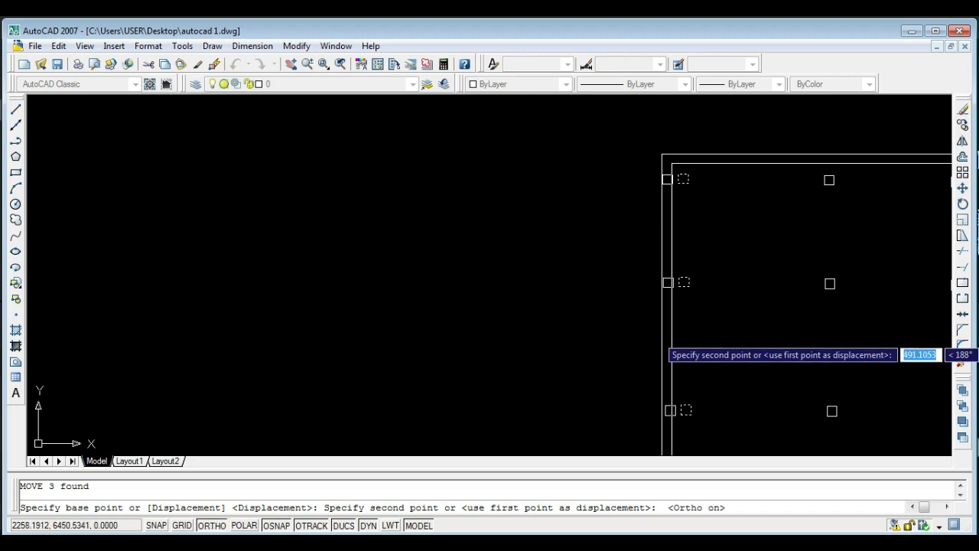
left_click(734, 335)
Move the three right-hand columns horizontally outward onto the right wall.
scroll(616, 329, "down", 3)
scroll(778, 312, "up", 3)
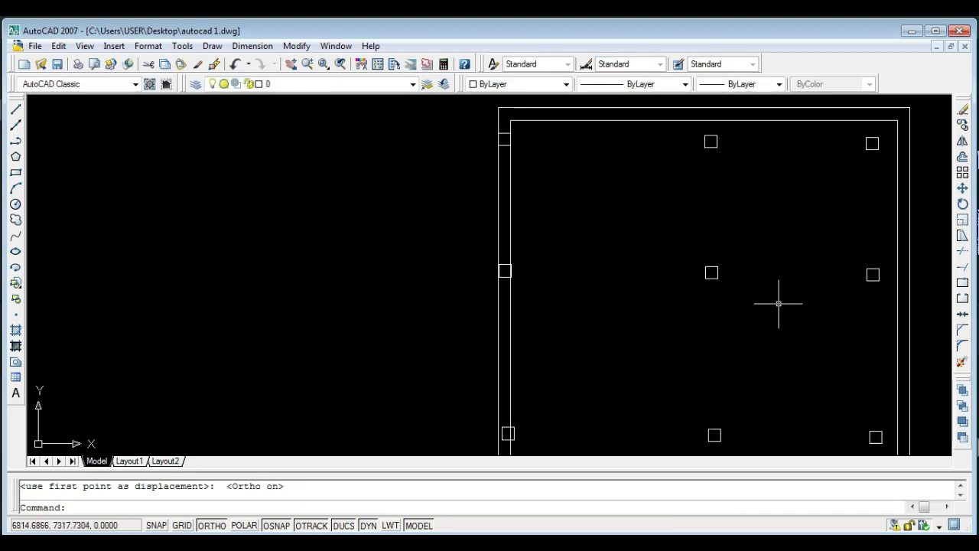
left_click(819, 143)
scroll(841, 183, "down", 2)
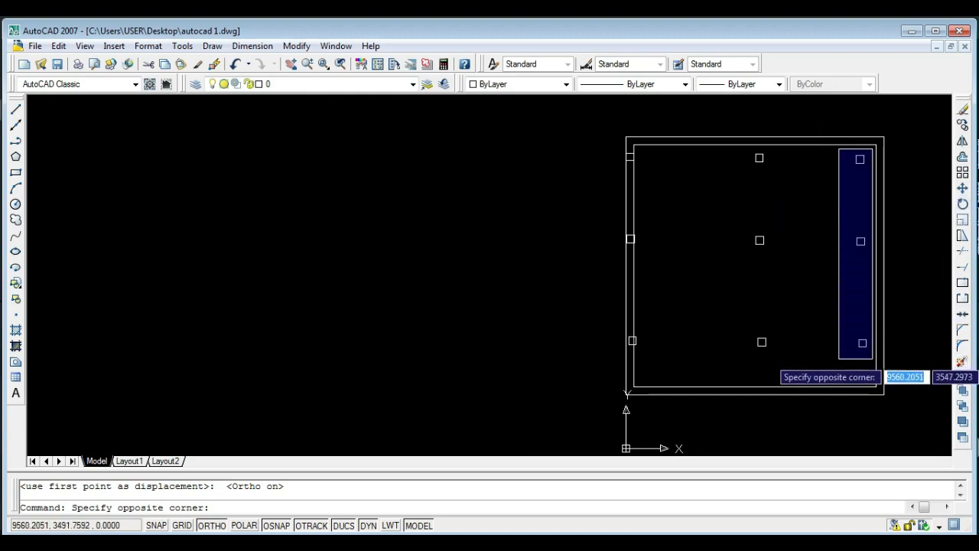
left_click(871, 360)
type("m")
key("Return")
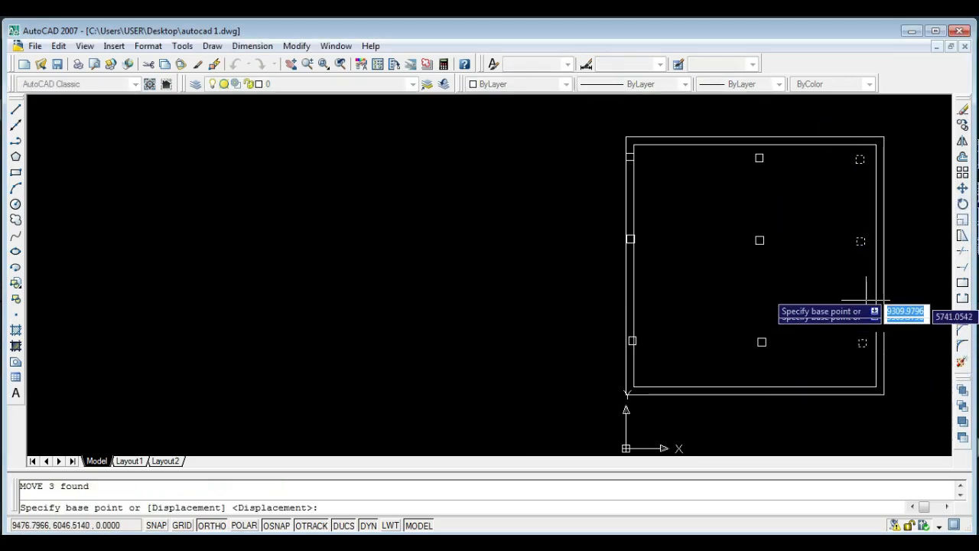
left_click(900, 286)
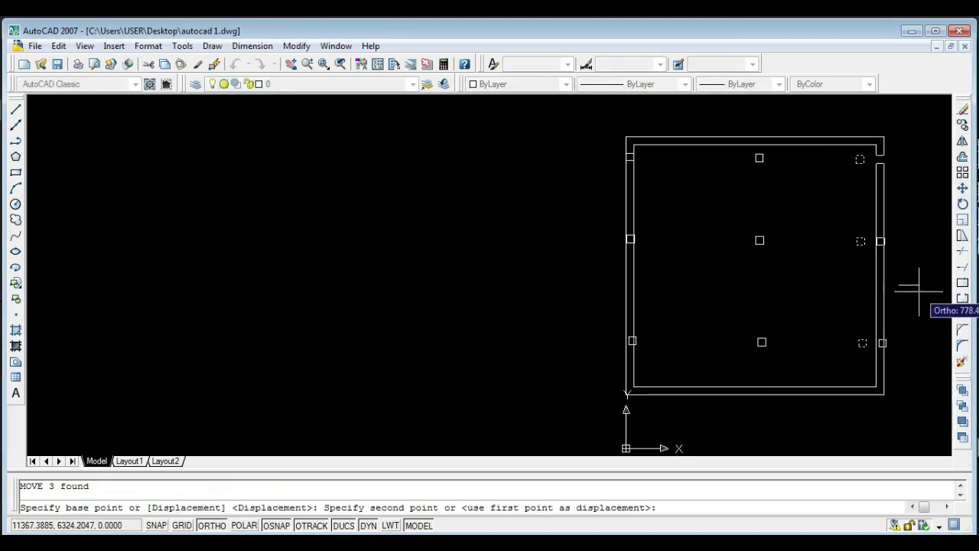
left_click(916, 287)
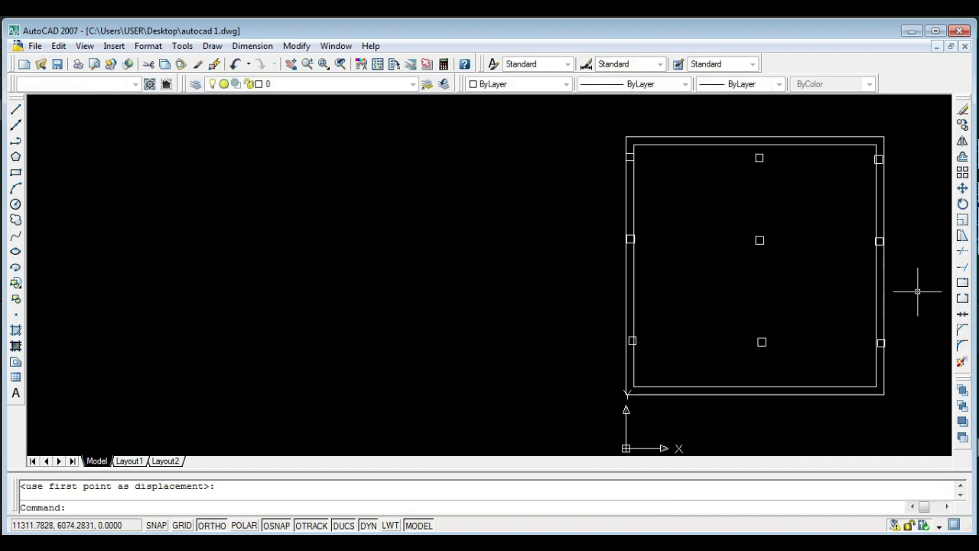
Move the upper-middle column straight up about 614 units toward the top wall.
left_click(784, 179)
left_click(743, 157)
type("m")
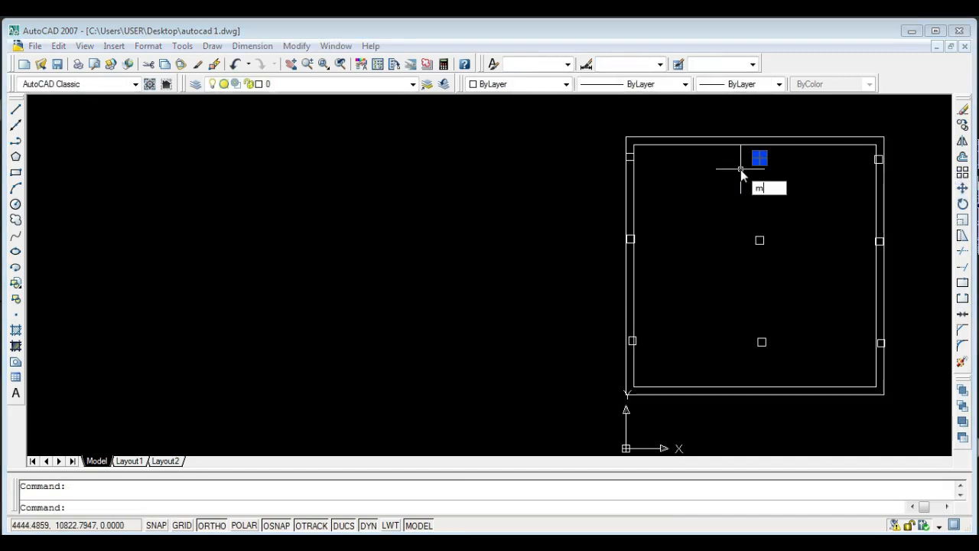
key("Return")
scroll(783, 156, "up", 3)
left_click(803, 168)
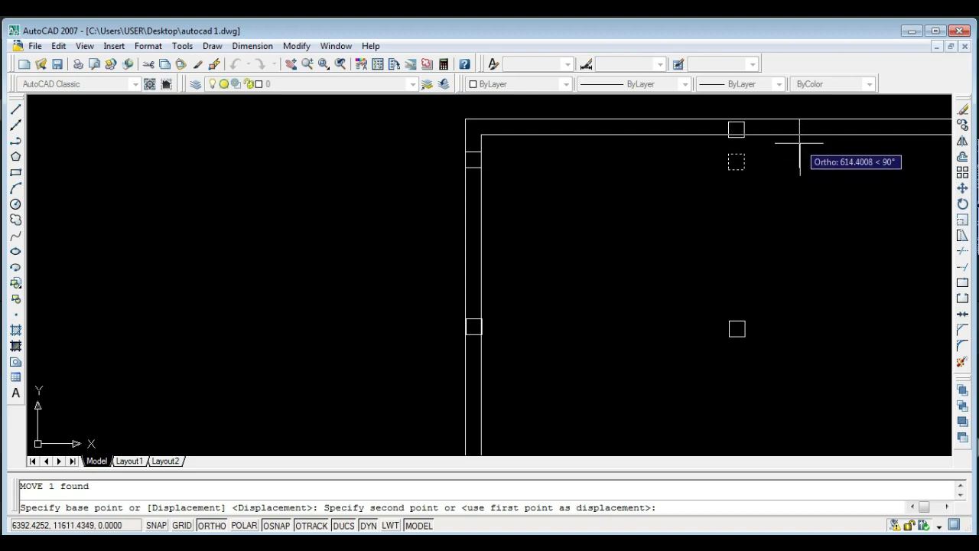
left_click(800, 139)
Move the upper-middle column again to fit it between the two lines of the top wall.
left_click(736, 113)
type("m")
key("Return")
scroll(734, 111, "up", 3)
left_click(735, 111)
left_click(650, 219)
scroll(619, 227, "down", 3)
Draw a rectangle about 1510 by 1570 around the upper-middle column, starting on the top wall's outer line.
key("Escape")
type("rec")
key("Return")
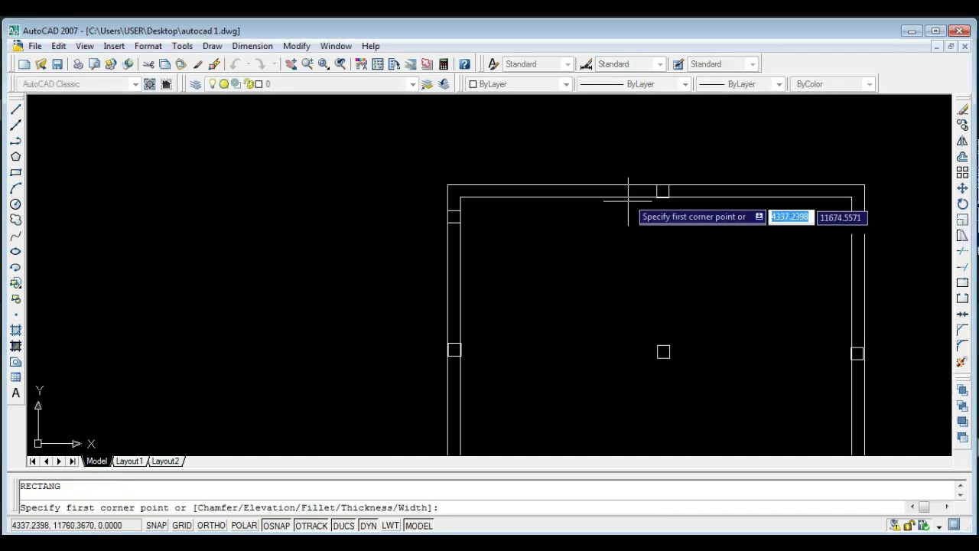
left_click(630, 185)
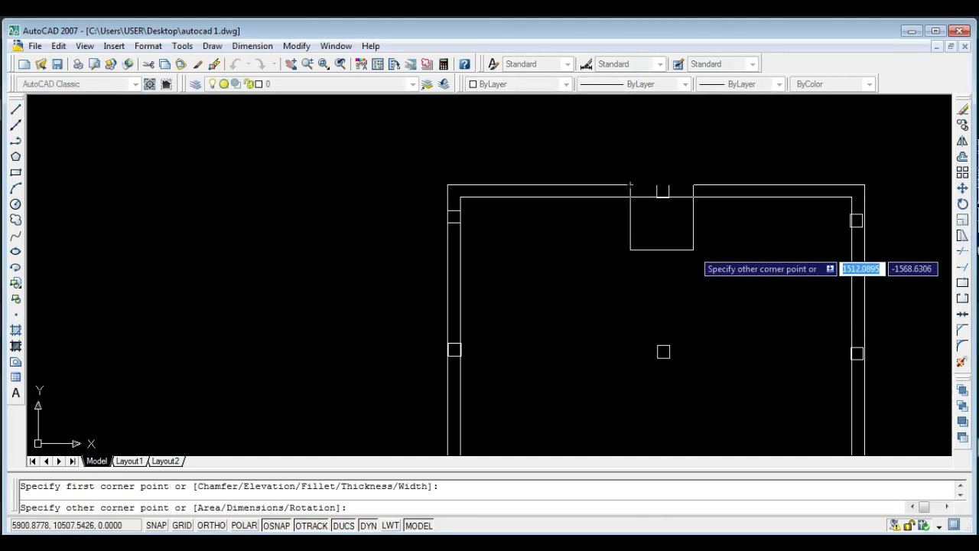
left_click(697, 250)
key("Escape")
scroll(635, 240, "up", 2)
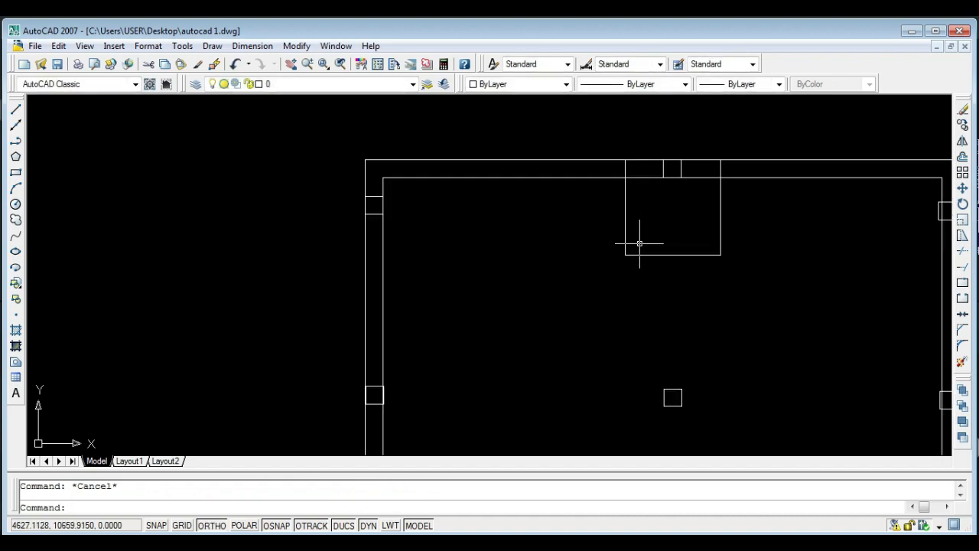
scroll(631, 244, "down", 2)
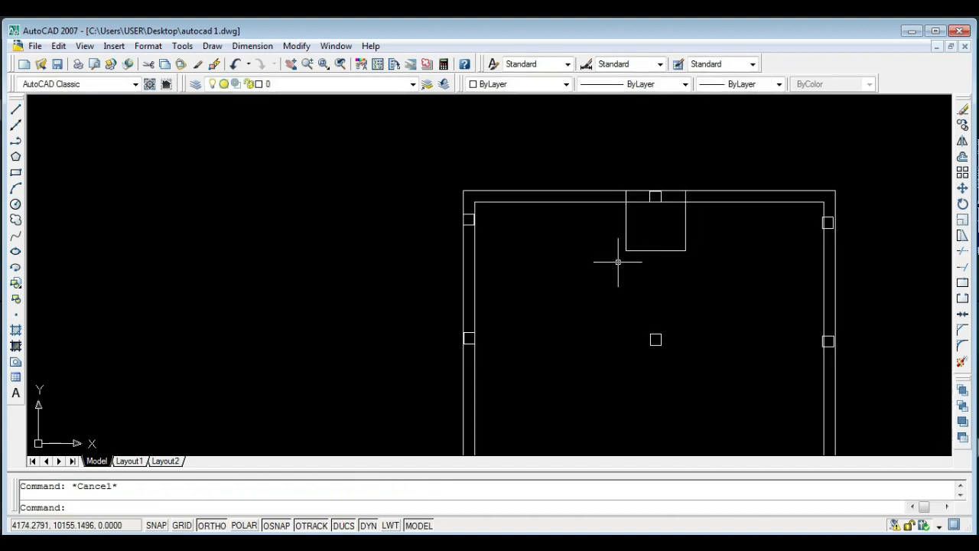
Draw a rectangle about 2580 by 3900 against the right wall, between the middle-right and lower-right columns.
scroll(601, 275, "down", 2)
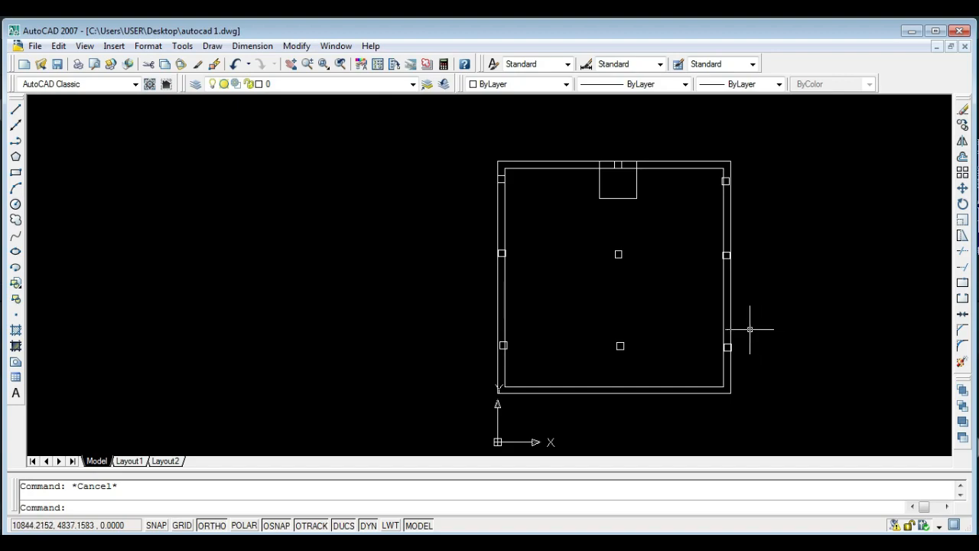
scroll(712, 344, "up", 1)
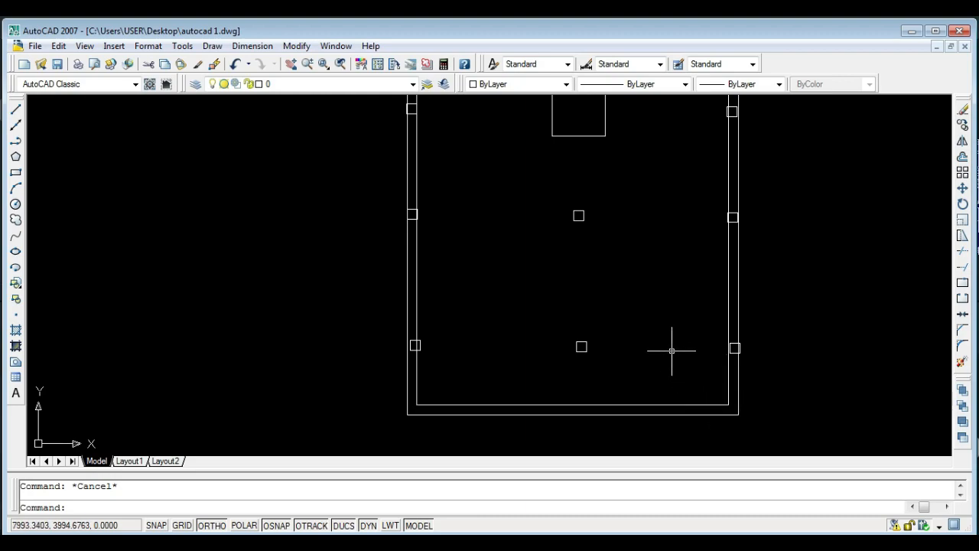
type("rec")
key("Return")
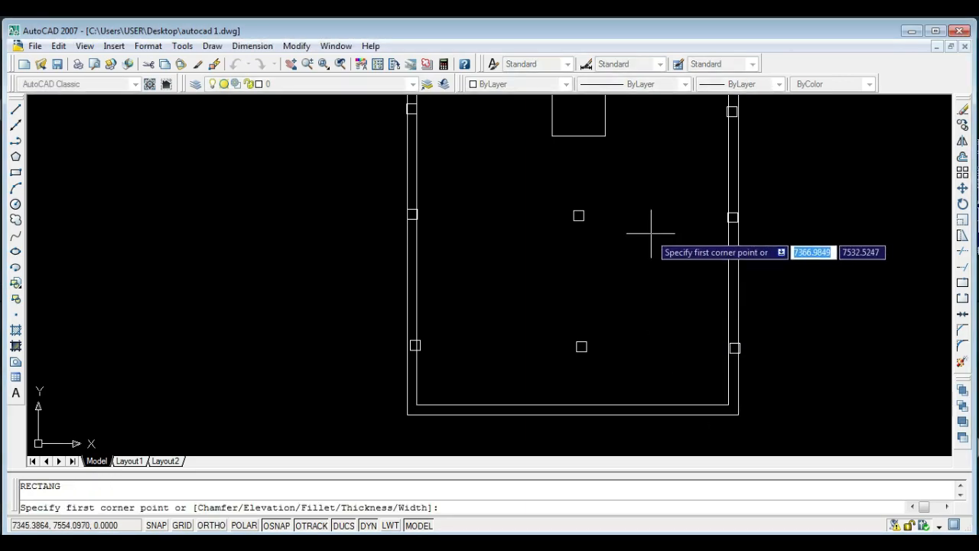
left_click(645, 223)
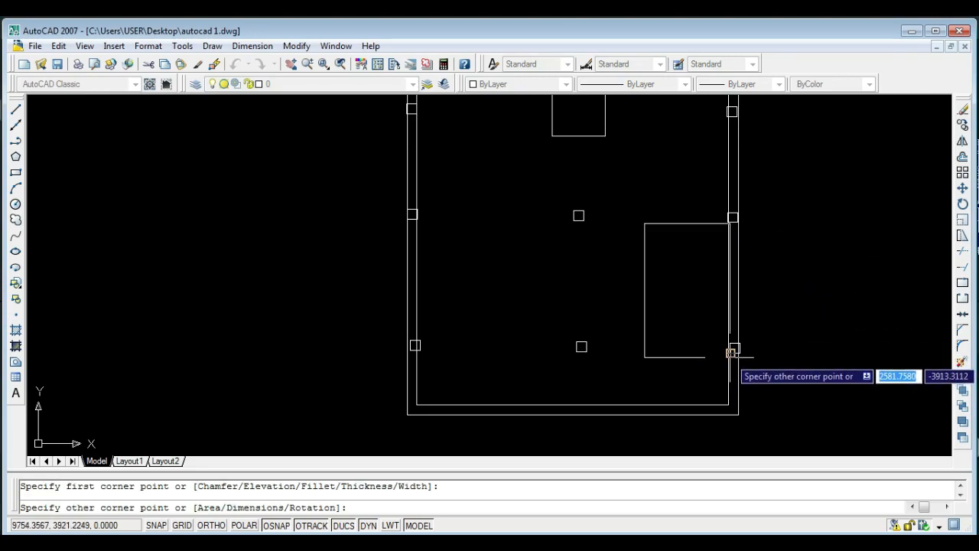
left_click(729, 355)
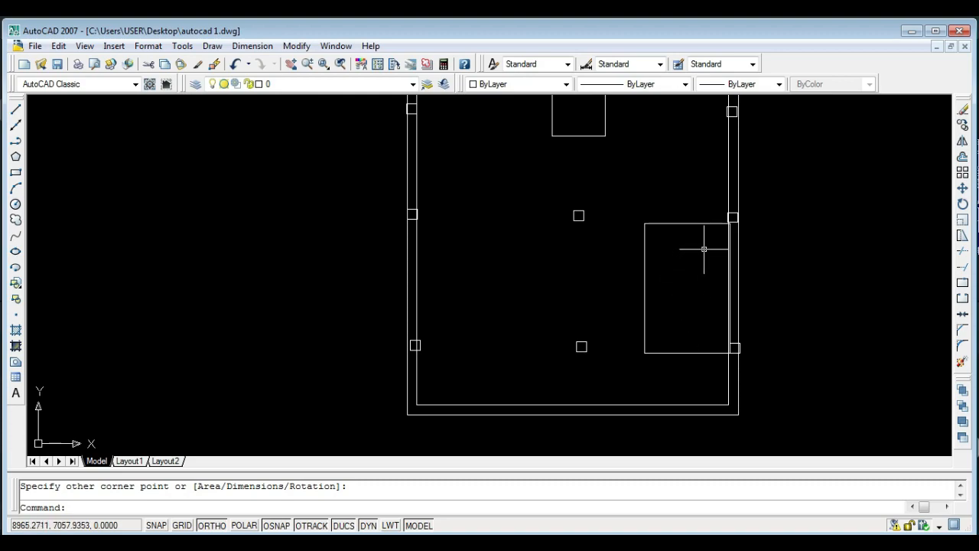
Draw a horizontal line about 2540 long across the middle of the rectangle beside the right wall.
type("l")
key("Return")
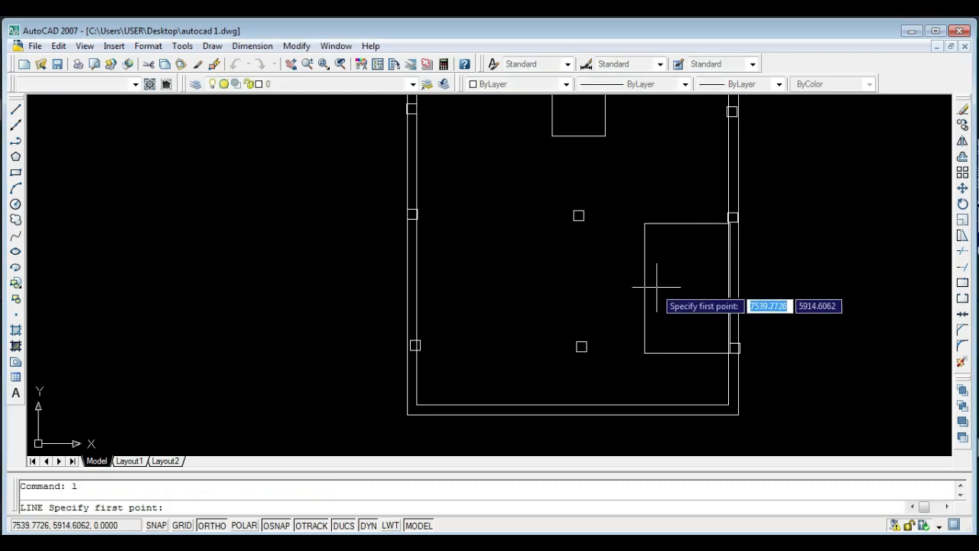
left_click(645, 289)
left_click(727, 290)
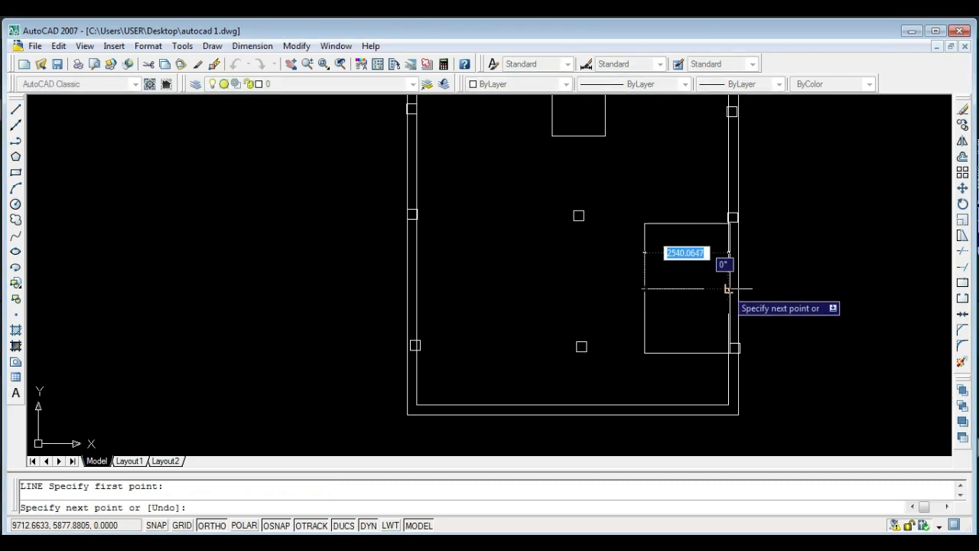
key("Escape")
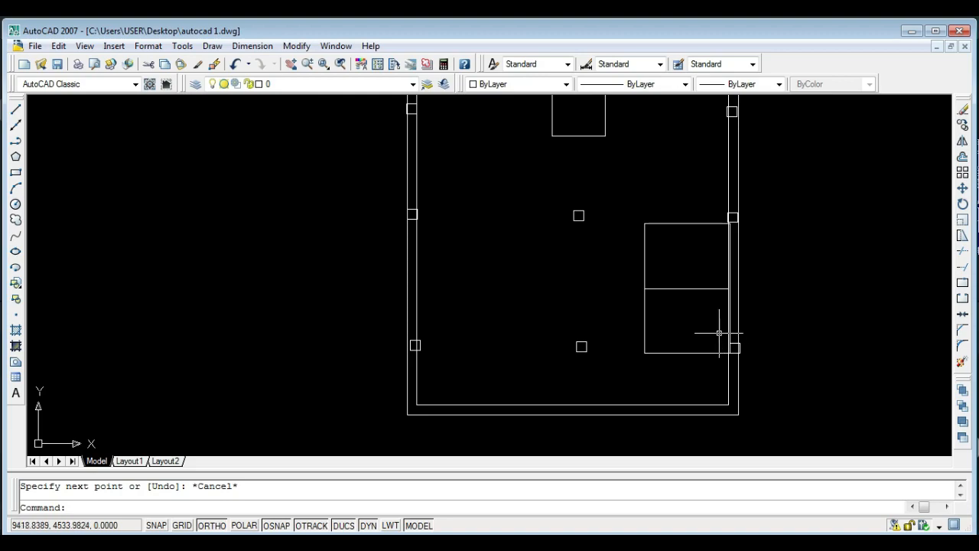
Move the large rectangle straight up by its own height into the building's upper-right corner.
left_click(695, 240)
left_click(680, 208)
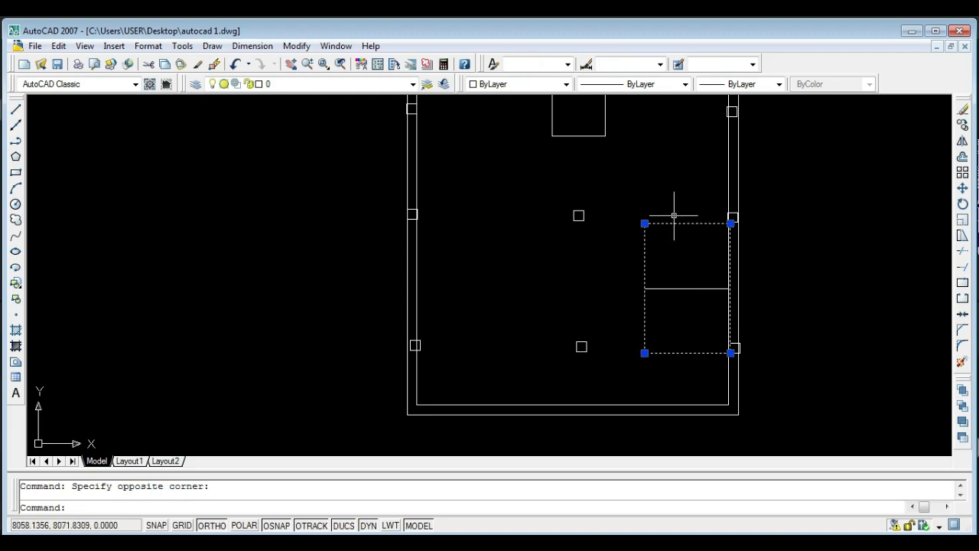
type("m")
key("Return")
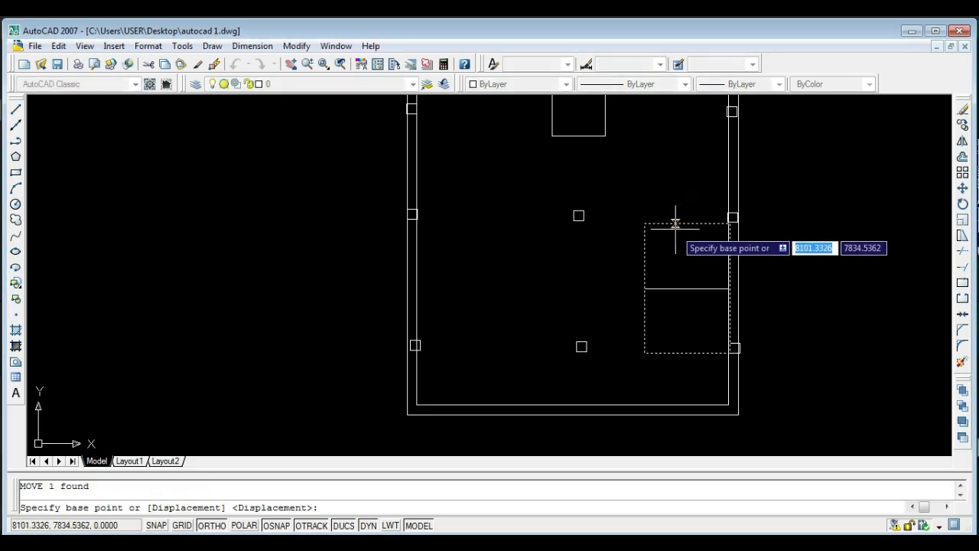
left_click(610, 257)
left_click(609, 117)
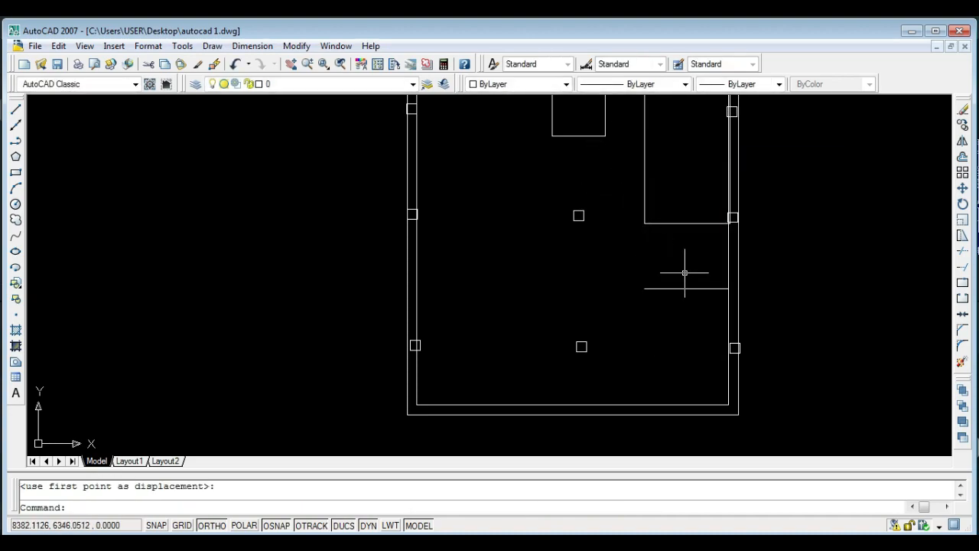
Delete the horizontal line left below the moved rectangle.
scroll(643, 269, "down", 2)
key("Escape")
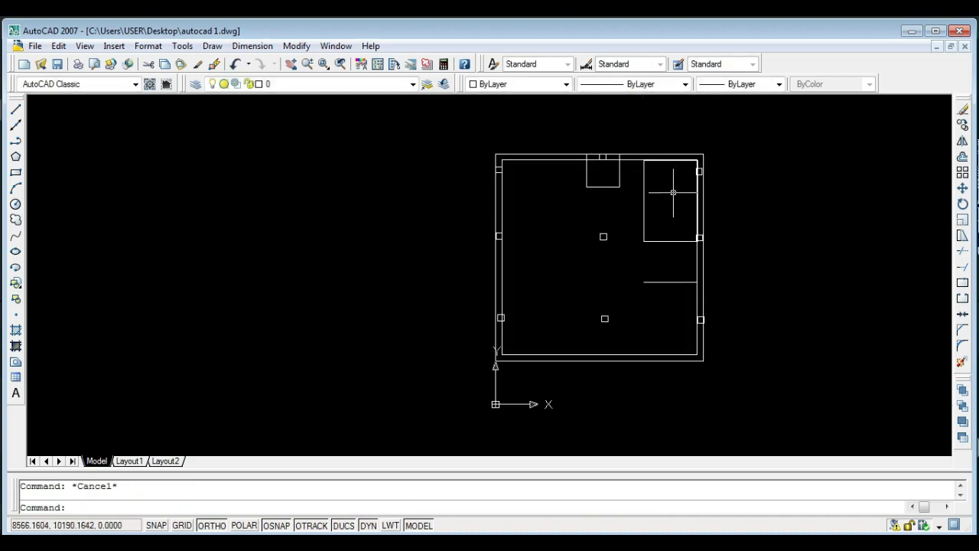
left_click(697, 292)
left_click(666, 276)
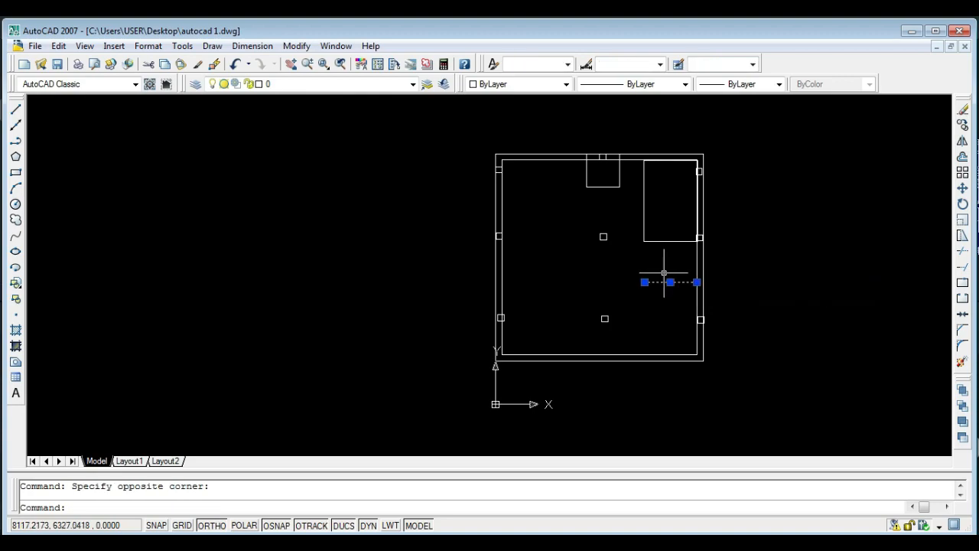
key("Delete")
Draw a rectangle along the right wall directly below the upper-right rectangle, with the same width and height, and save the drawing.
scroll(650, 285, "up", 2)
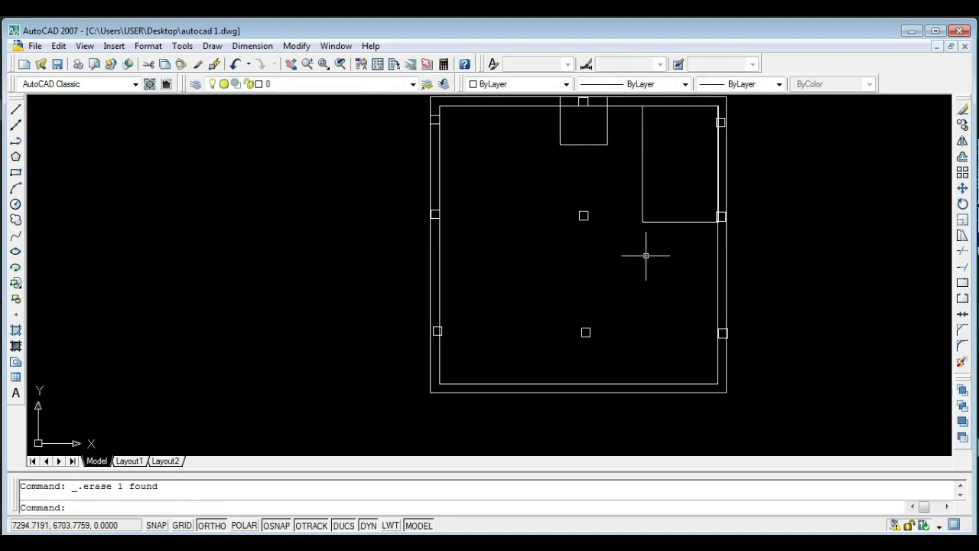
type("re")
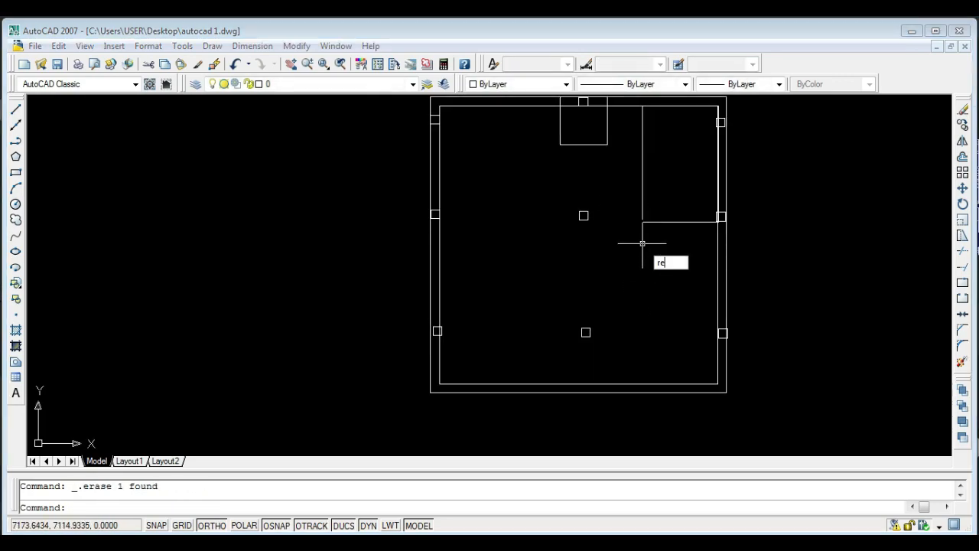
type("c")
key("Return")
left_click(643, 222)
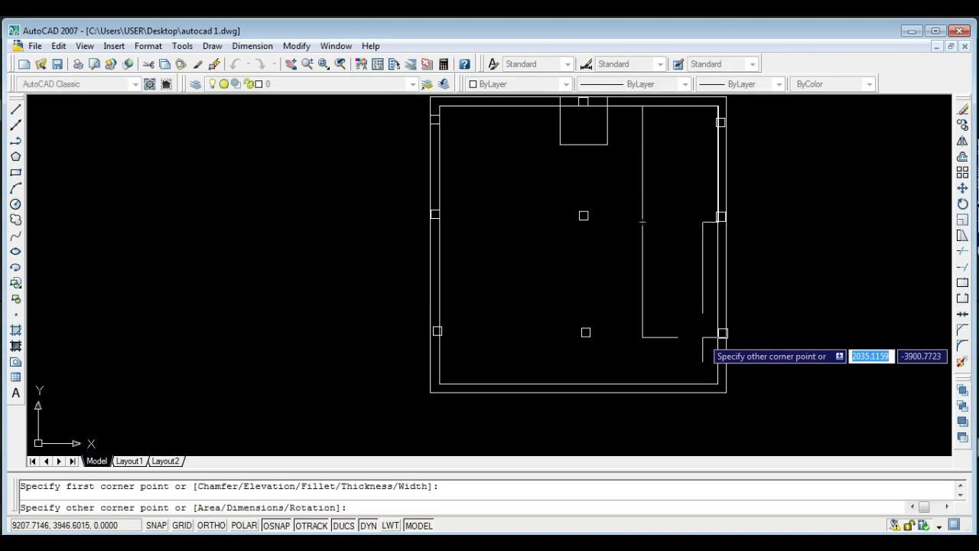
left_click(719, 336)
key("Escape")
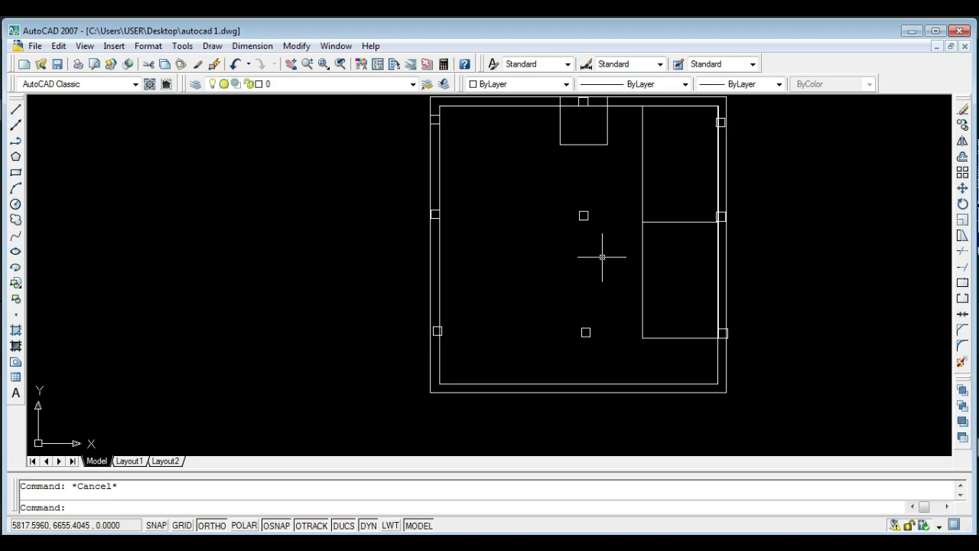
key("ctrl+s")
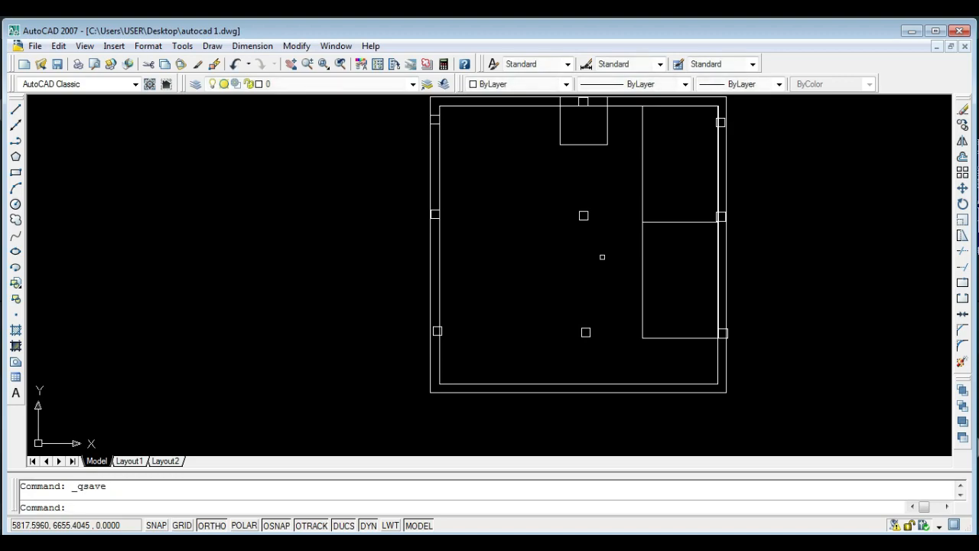
Delete the two large rectangles along the right wall and the small rectangle under the upper wall's middle column.
left_click(650, 247)
left_click(634, 192)
key("Delete")
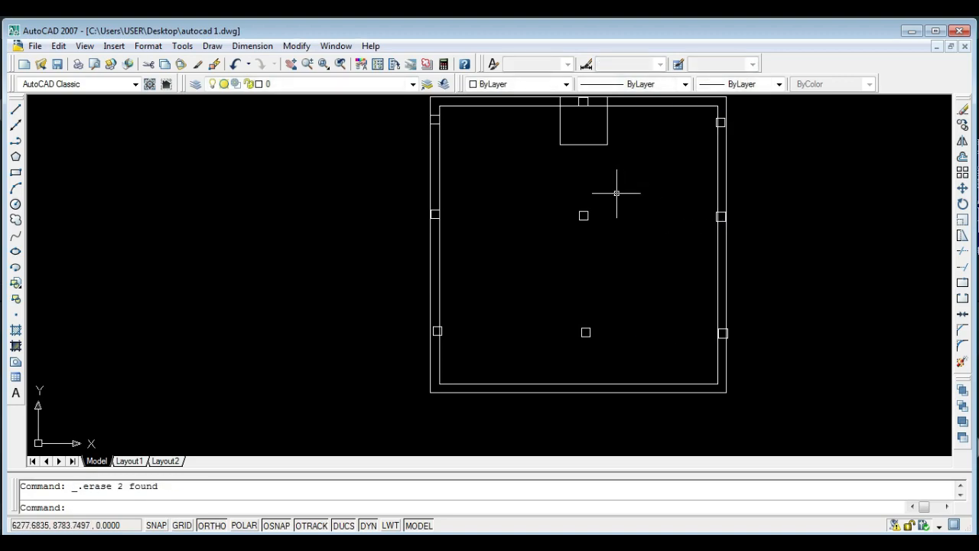
middle_click_drag(594, 201, 605, 232)
left_click(632, 188)
left_click(594, 149)
key("Delete")
left_click(413, 110)
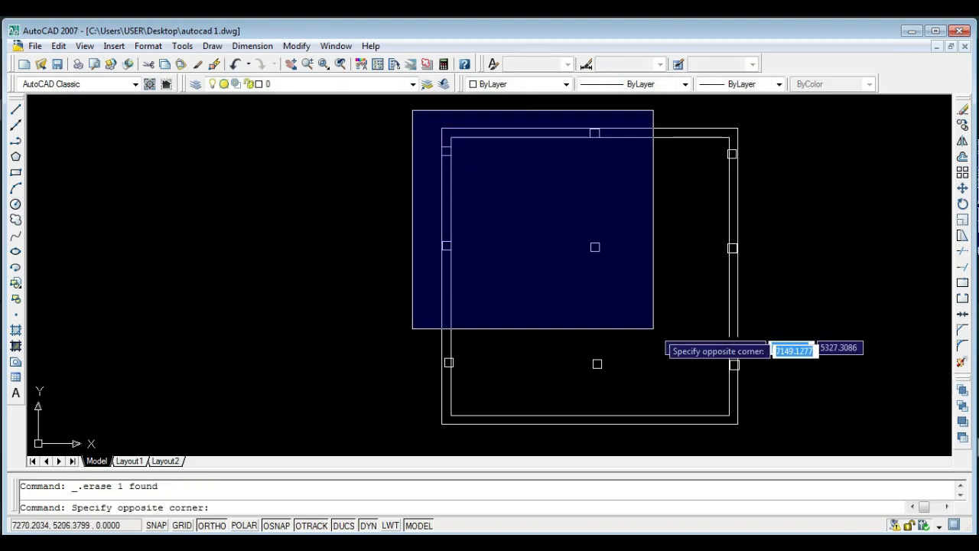
left_click(746, 378)
left_click(563, 156, "shift")
left_click(537, 115, "shift")
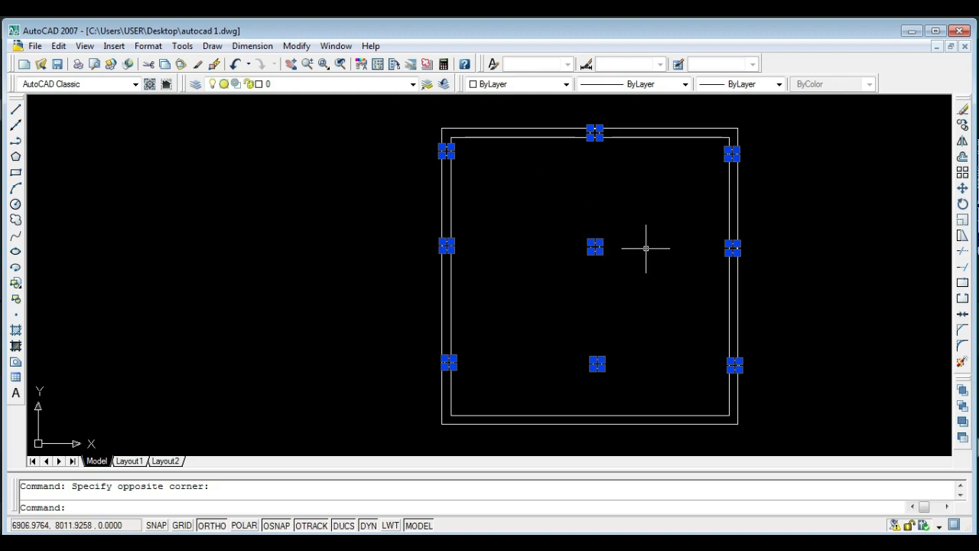
key("Escape")
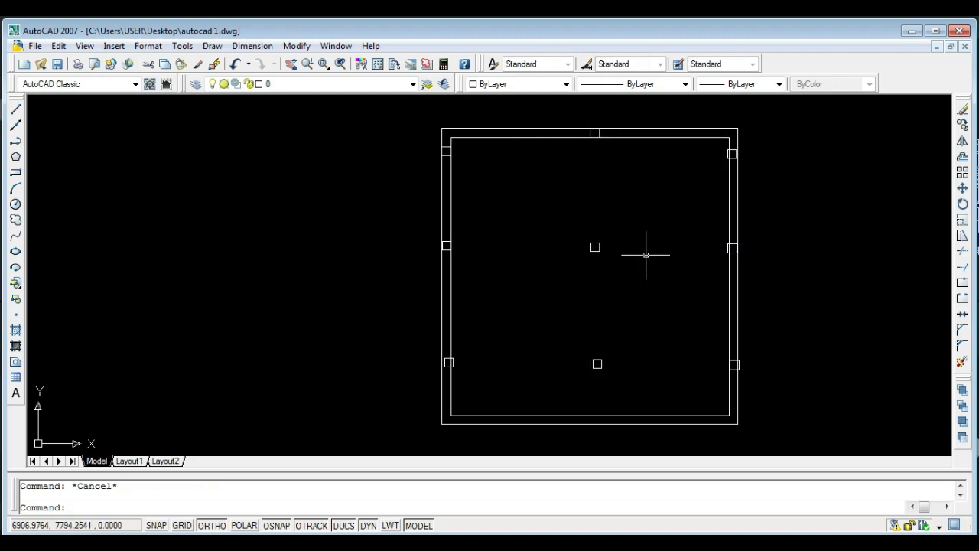
left_click(828, 401)
left_click(363, 130)
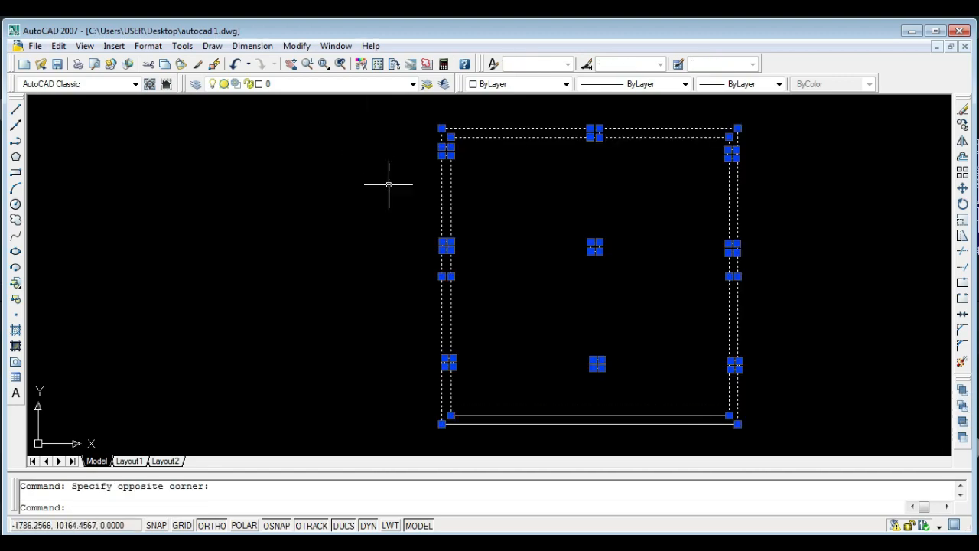
key("Escape")
Delete all nine columns on and inside the double-line walls, excluding the wall outlines from the selection.
left_click(390, 120)
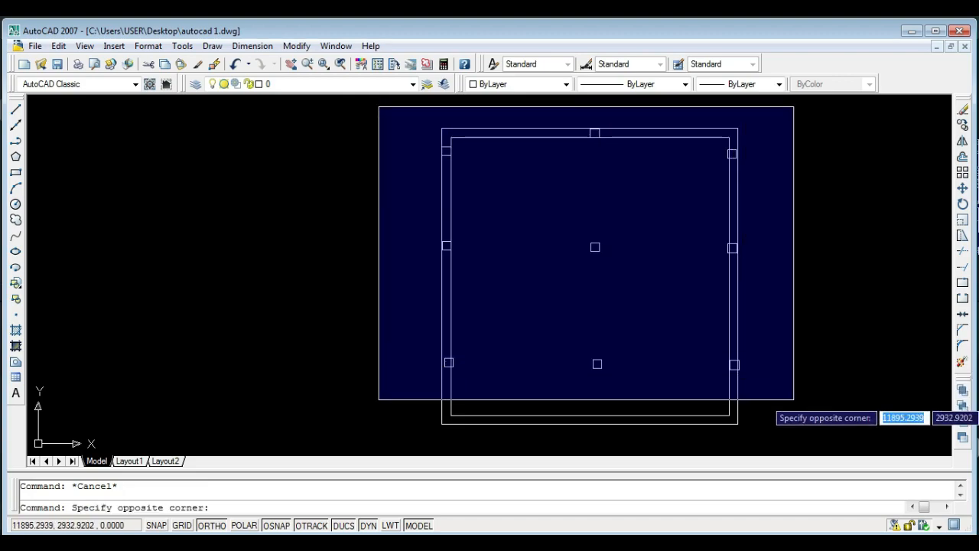
left_click(795, 399)
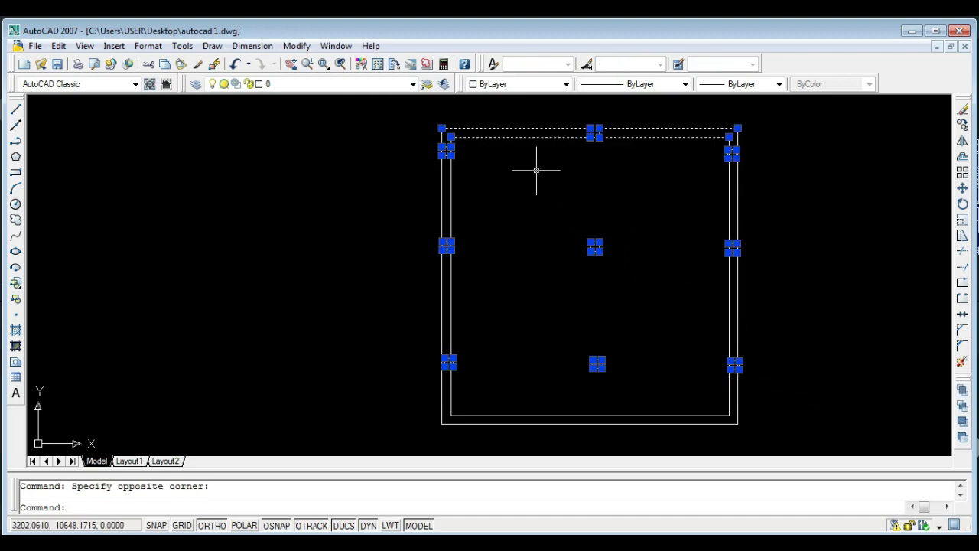
left_click(525, 147)
left_click(503, 116)
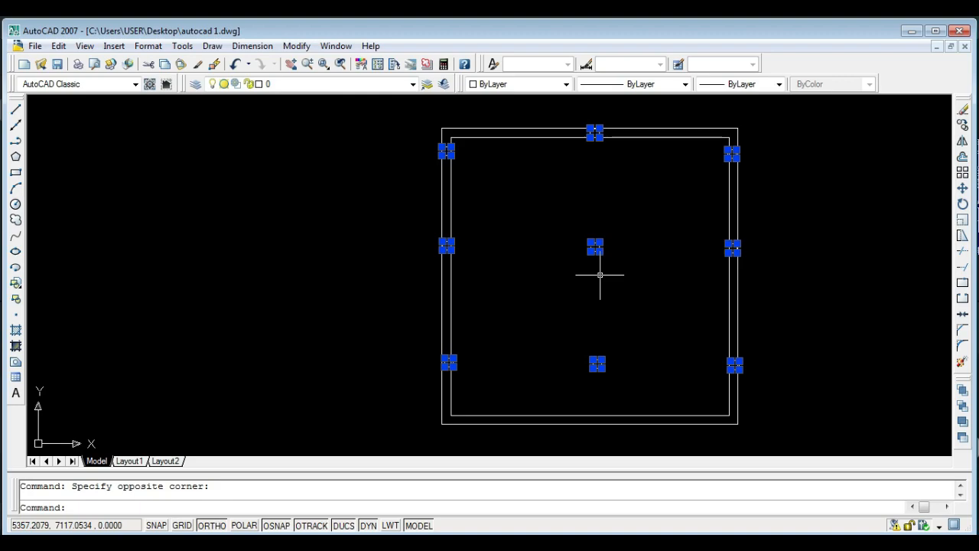
key("Delete")
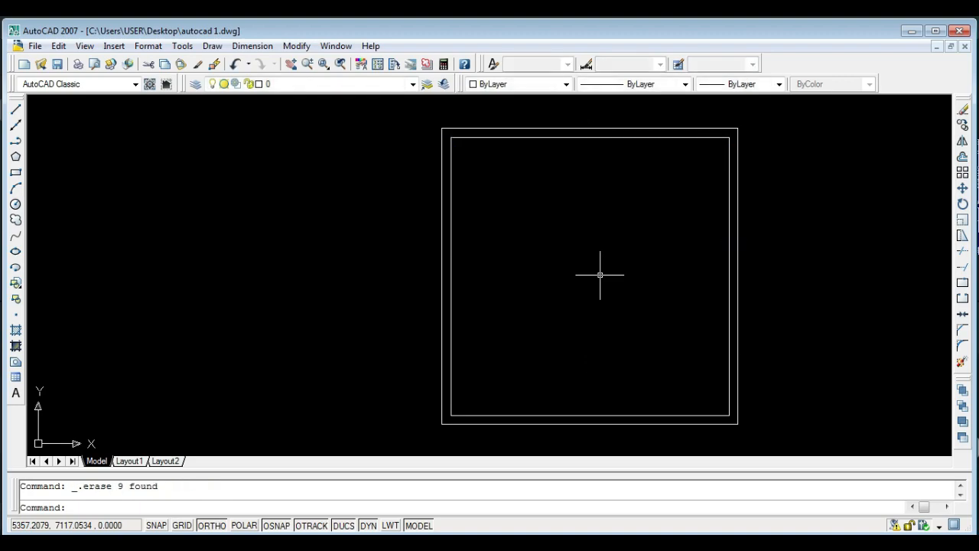
Zoom to the extents of the drawing and save it.
middle_click_drag(600, 275, 540, 269)
type("z")
key("Return")
type("e")
key("Return")
key("ctrl+s")
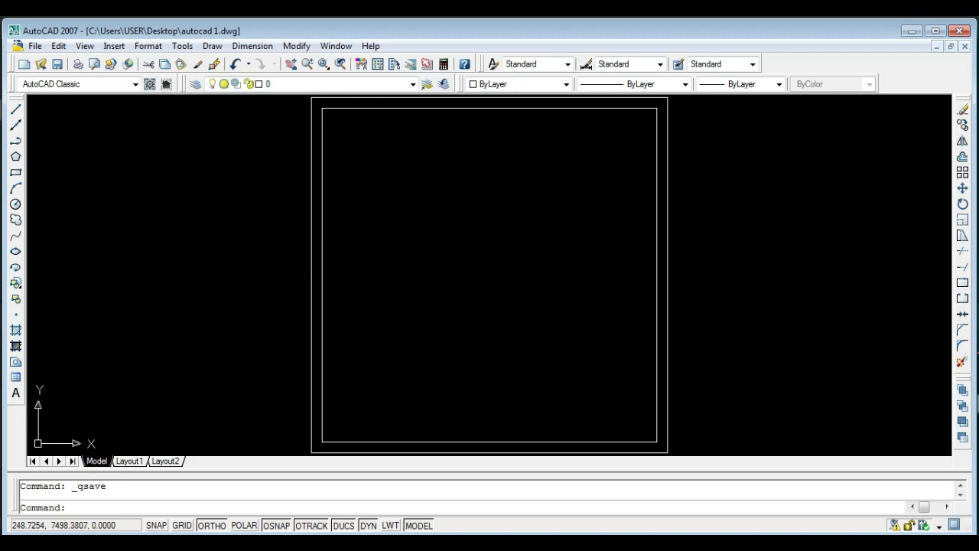
scroll(322, 258, "down", 2)
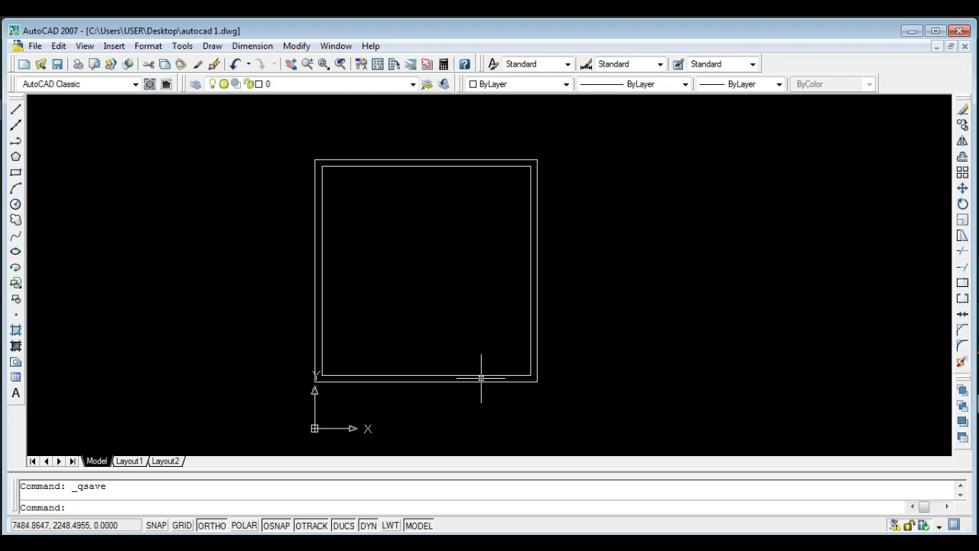
scroll(360, 211, "up", 2)
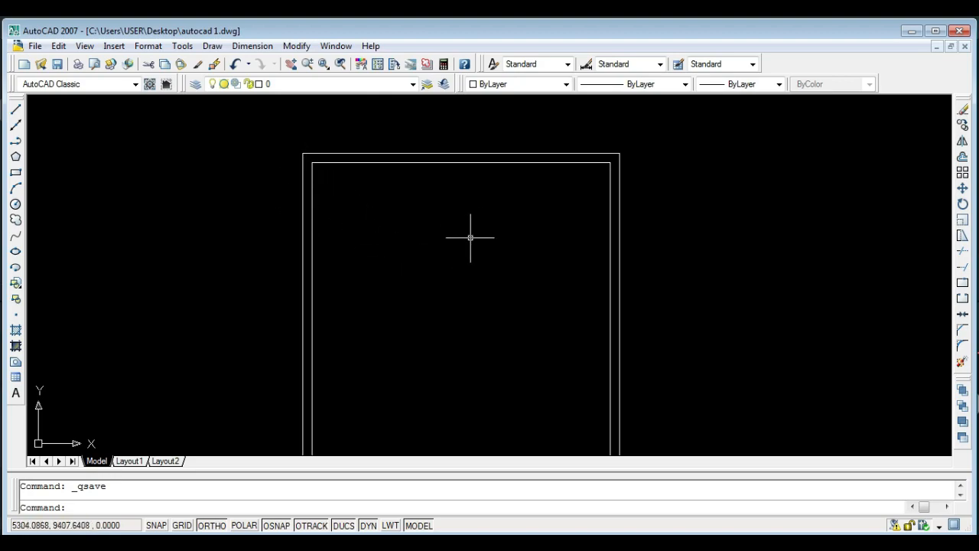
middle_click_drag(422, 262, 511, 253)
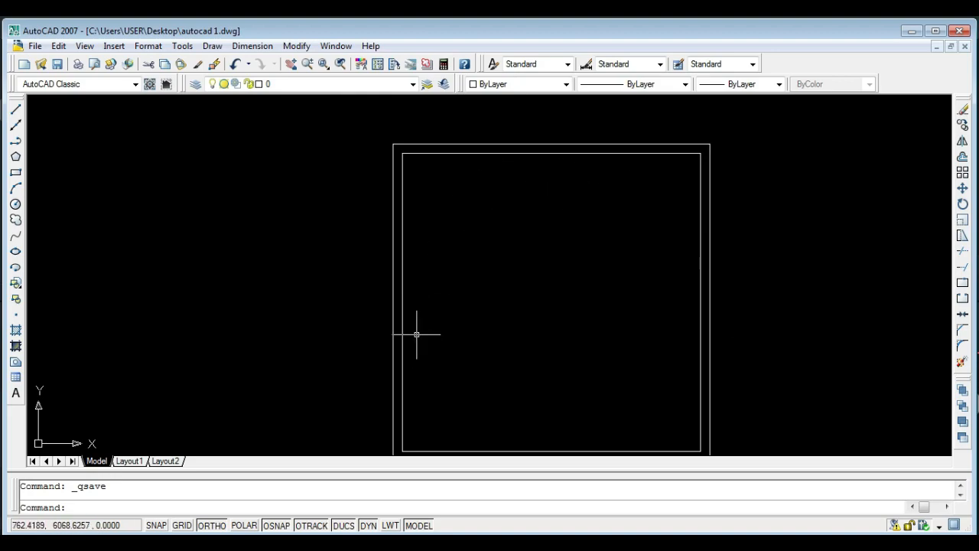
middle_click_drag(586, 420, 574, 348)
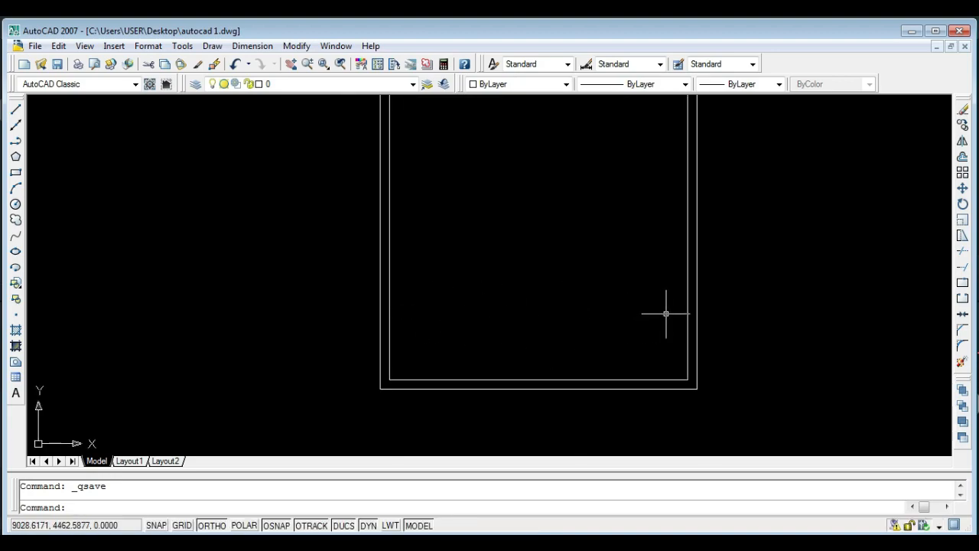
middle_click_drag(496, 313, 505, 334)
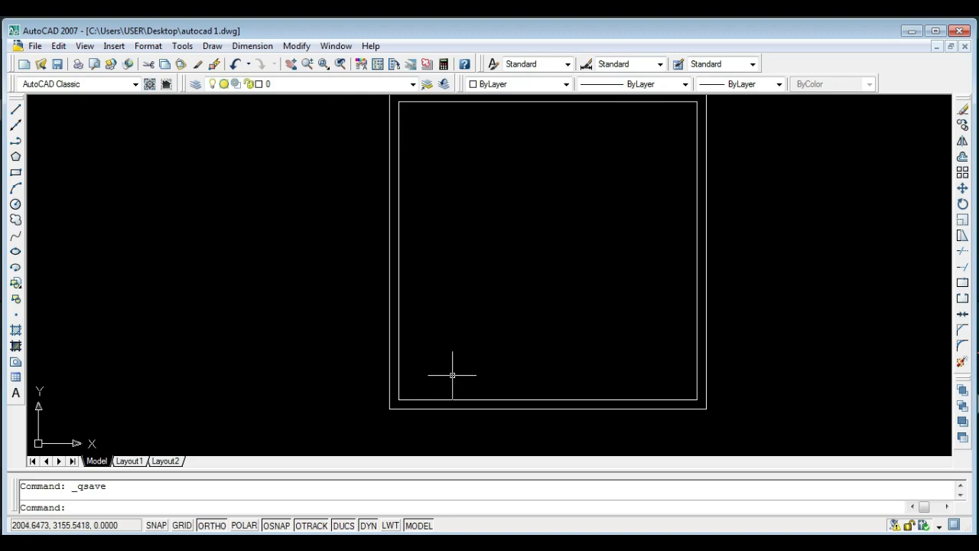
Draw a horizontal line along the building's lower wall, extending well beyond both outer side walls.
middle_click_drag(442, 378, 437, 329)
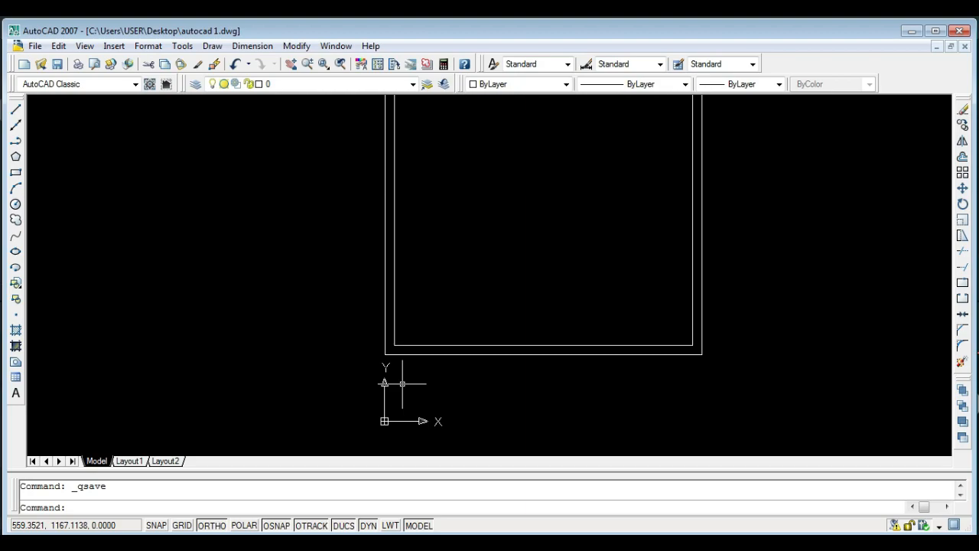
type("l")
key("Return")
left_click(300, 350)
left_click(790, 349)
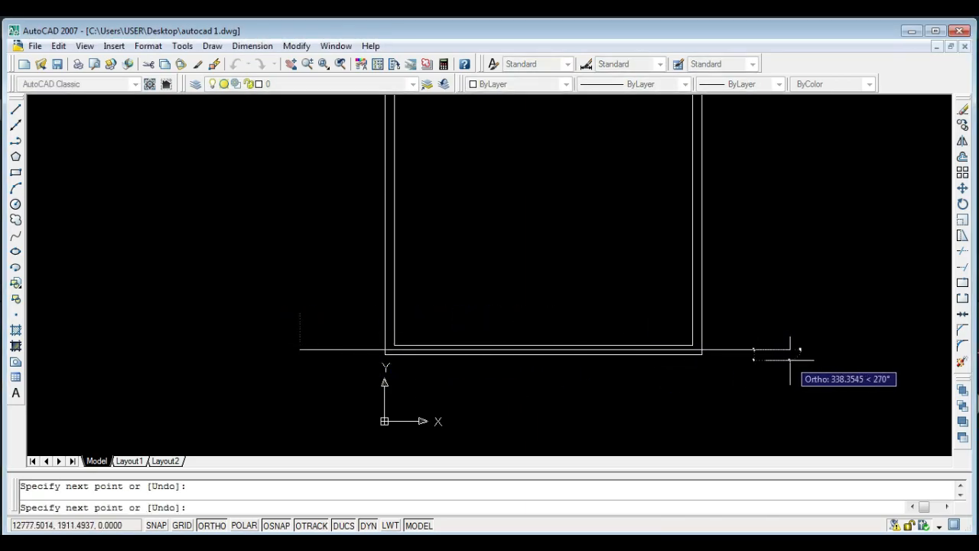
key("Escape")
Move the long horizontal line down onto the outer edge of the building's lower wall.
left_click(765, 352)
left_click(743, 376)
type("m")
key("Return")
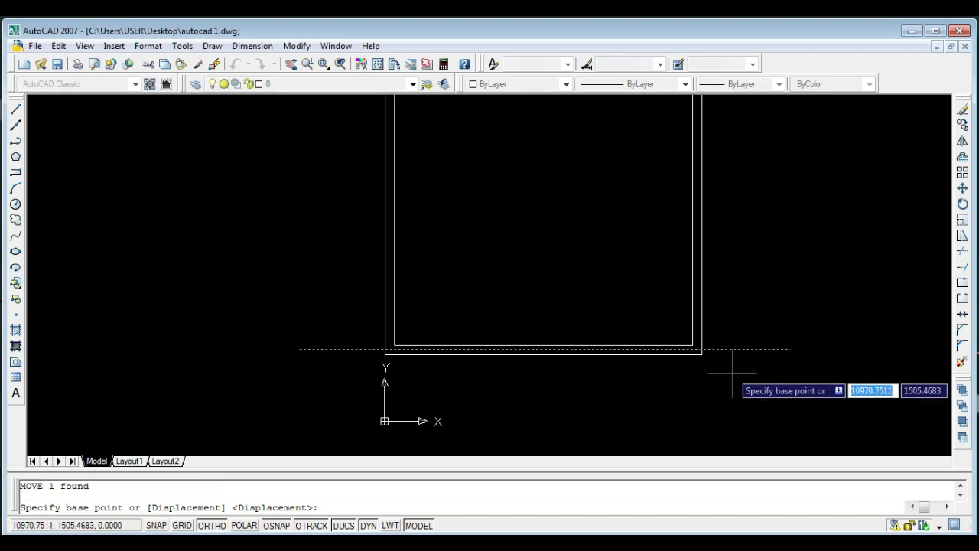
left_click(703, 349)
left_click(703, 354)
key("Escape")
Copy the long horizontal line straight down to make a parallel line below the building.
left_click(760, 361)
left_click(743, 349)
type("co")
key("Return")
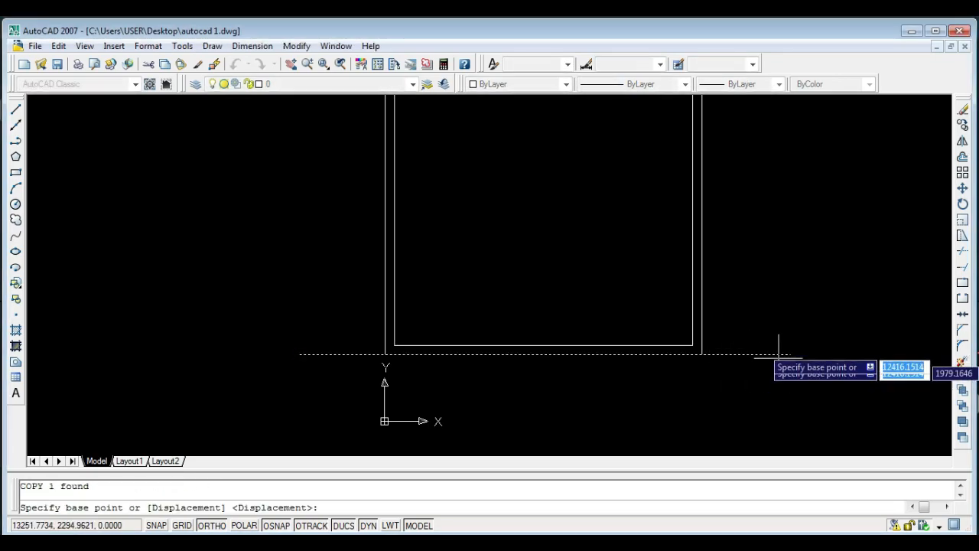
left_click(854, 320)
left_click(855, 378)
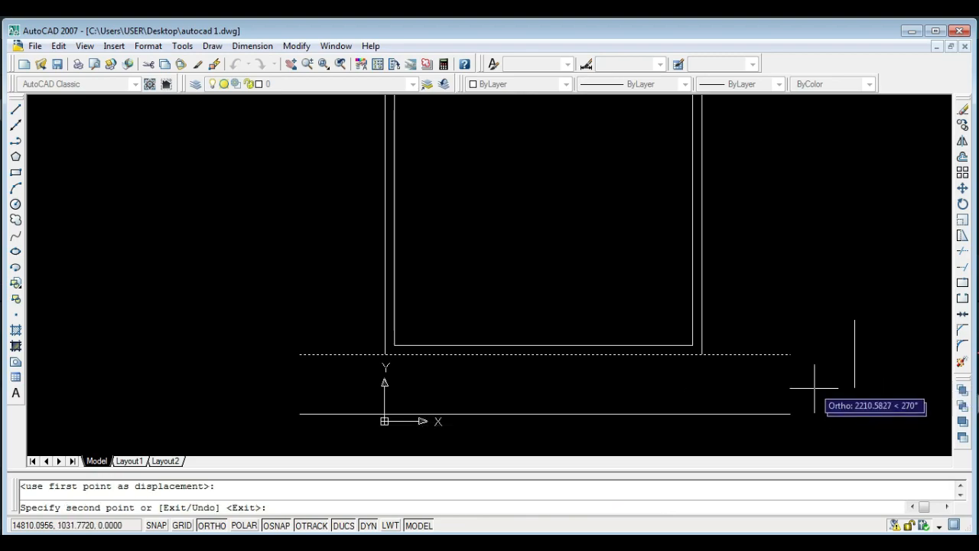
key("Escape")
Draw a three-sided outline under the lower wall, starting at the building's outer lower-left corner and closing back onto the wall line.
scroll(568, 390, "down", 1)
scroll(454, 383, "up", 2)
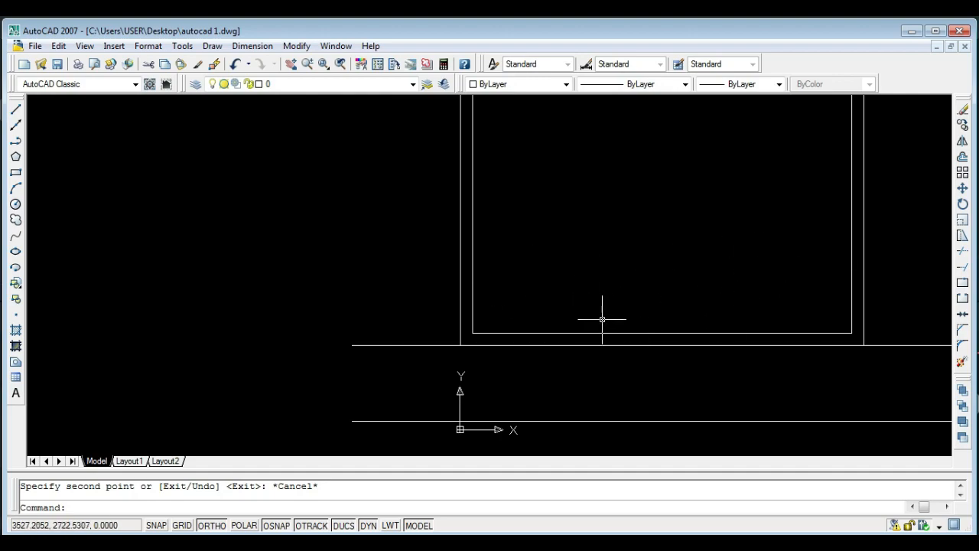
scroll(601, 318, "down", 1)
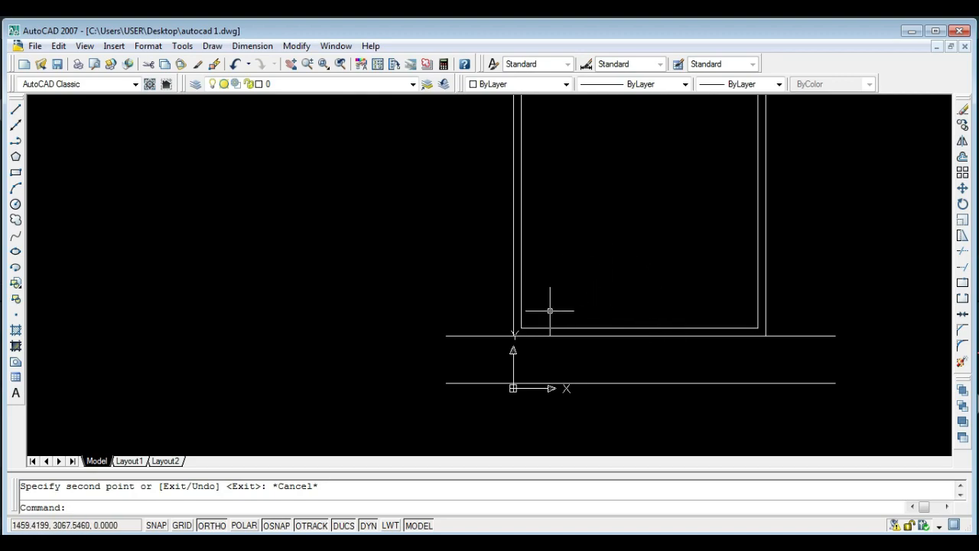
type("l")
key("Return")
scroll(528, 329, "up", 2)
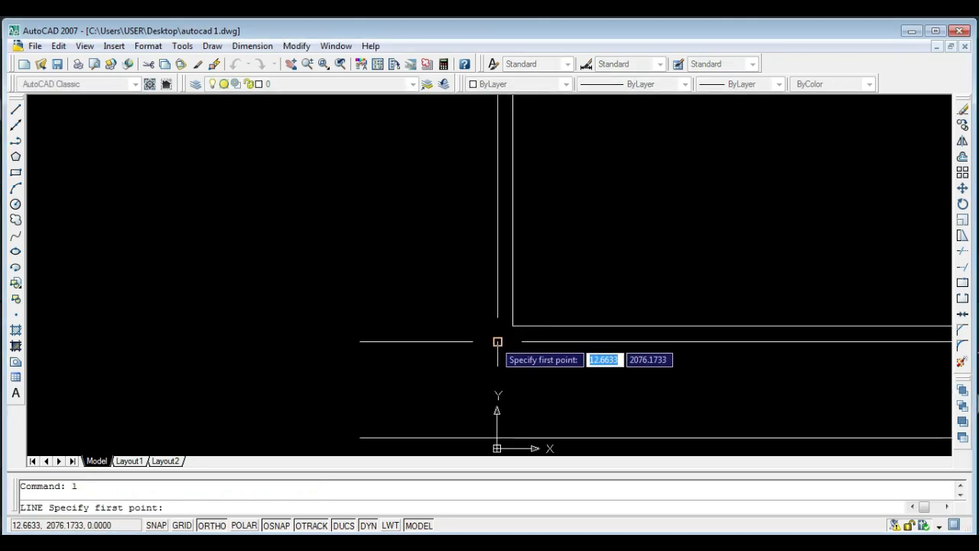
left_click(498, 342)
left_click(486, 383)
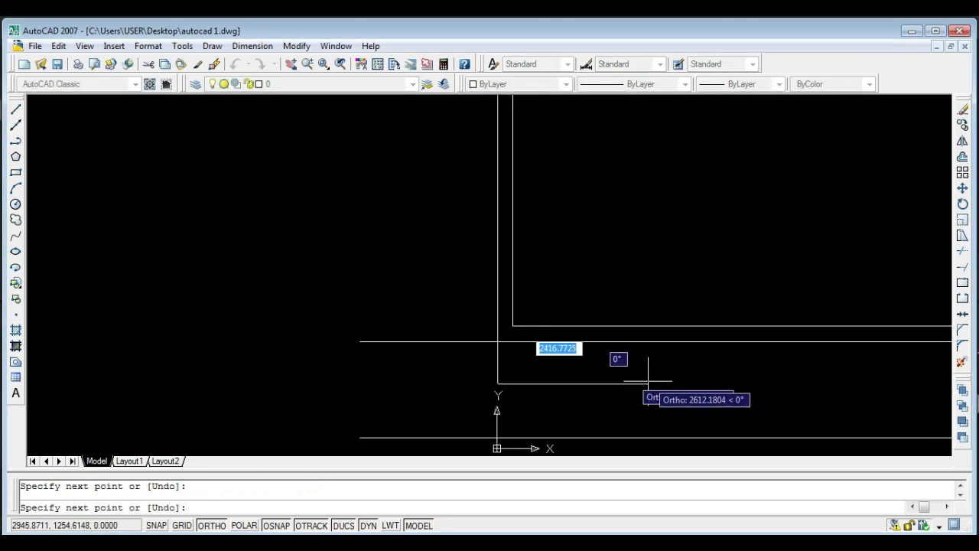
left_click(739, 384)
left_click(738, 341)
key("Escape")
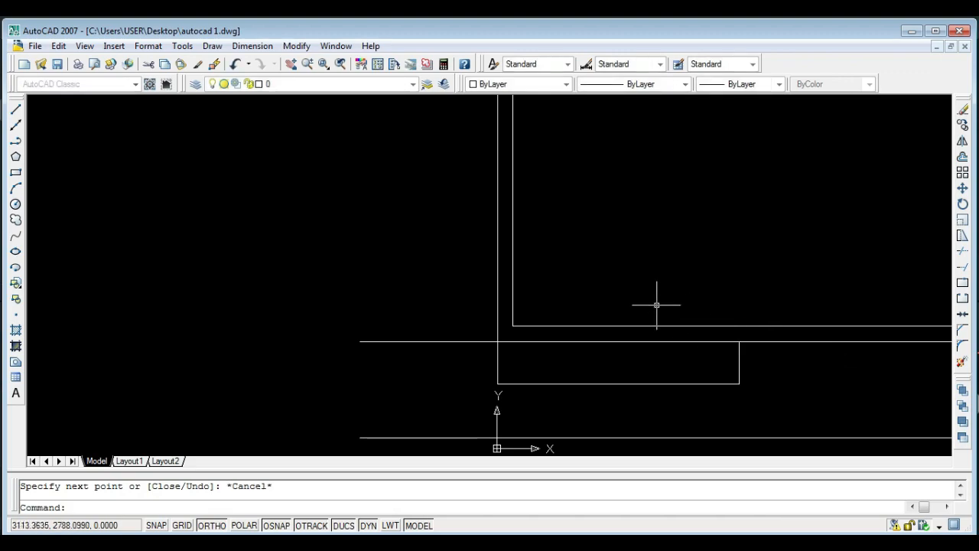
Delete the three lines of the outline below the building's lower-left corner.
scroll(655, 304, "down", 2)
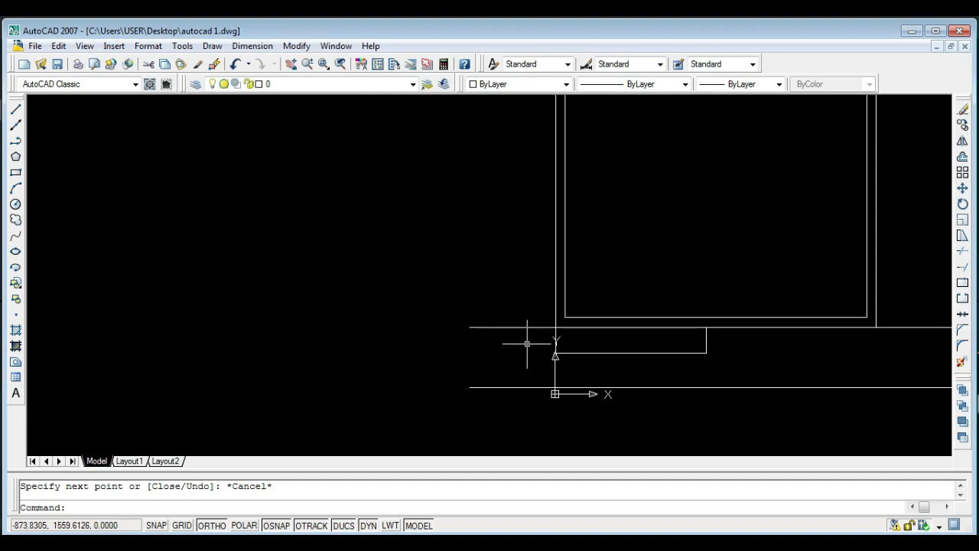
left_click(732, 363)
left_click(685, 340)
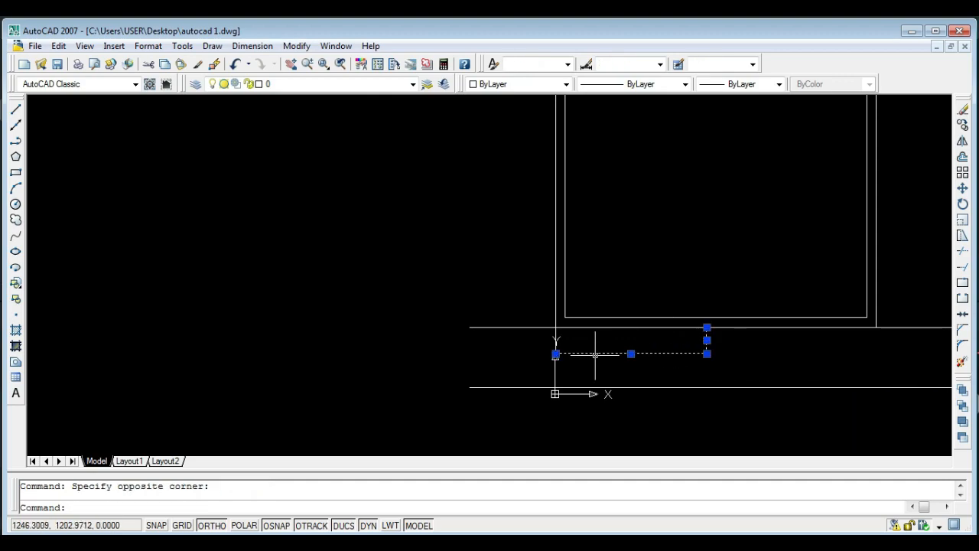
scroll(577, 346, "up", 3)
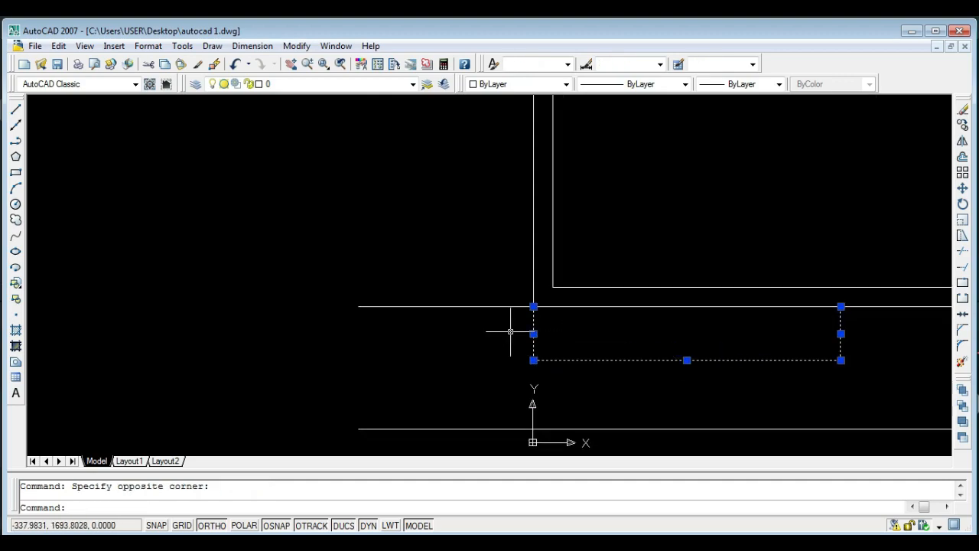
key("Delete")
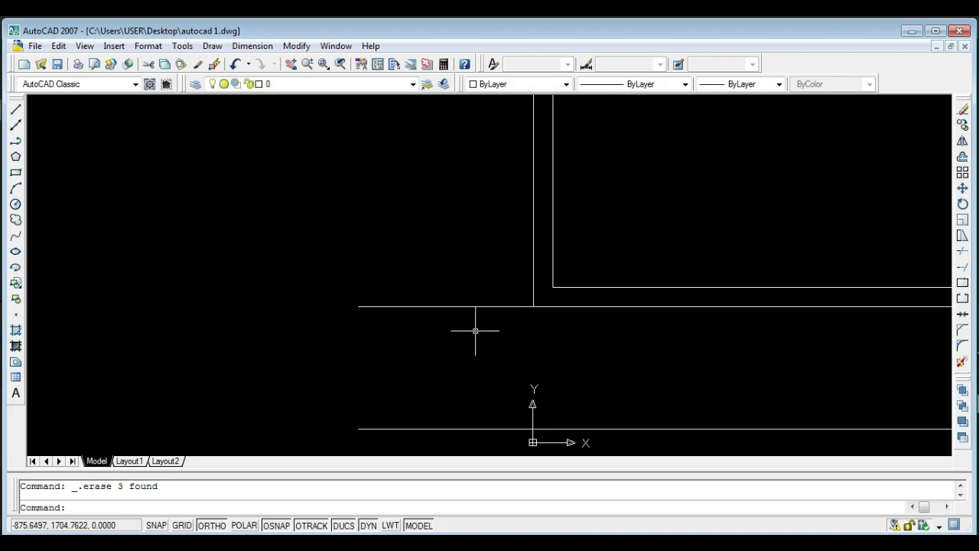
scroll(459, 329, "down", 2)
scroll(444, 339, "down", 2)
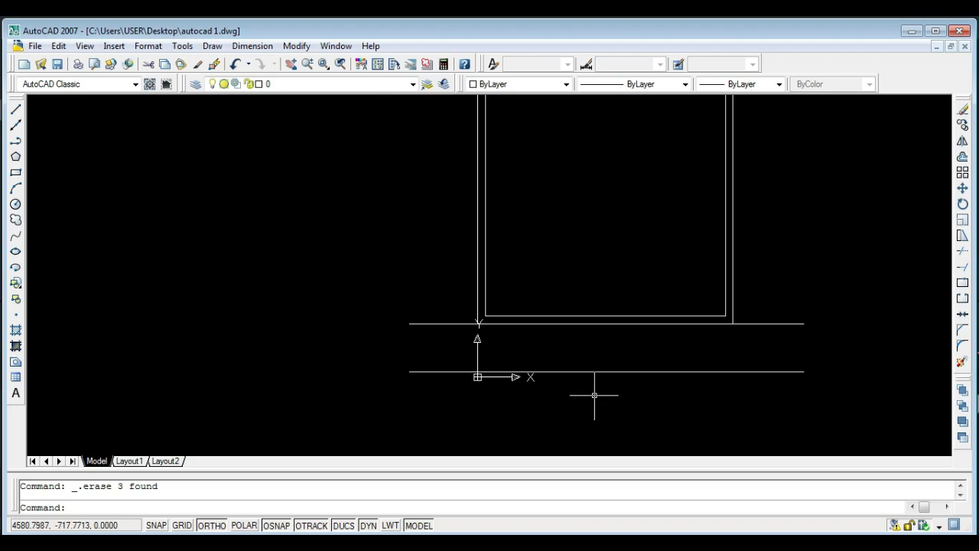
Save the drawing.
mouse_move(551, 280)
middle_mouse_down()
mouse_move(523, 308)
mouse_move(462, 336)
middle_mouse_up()
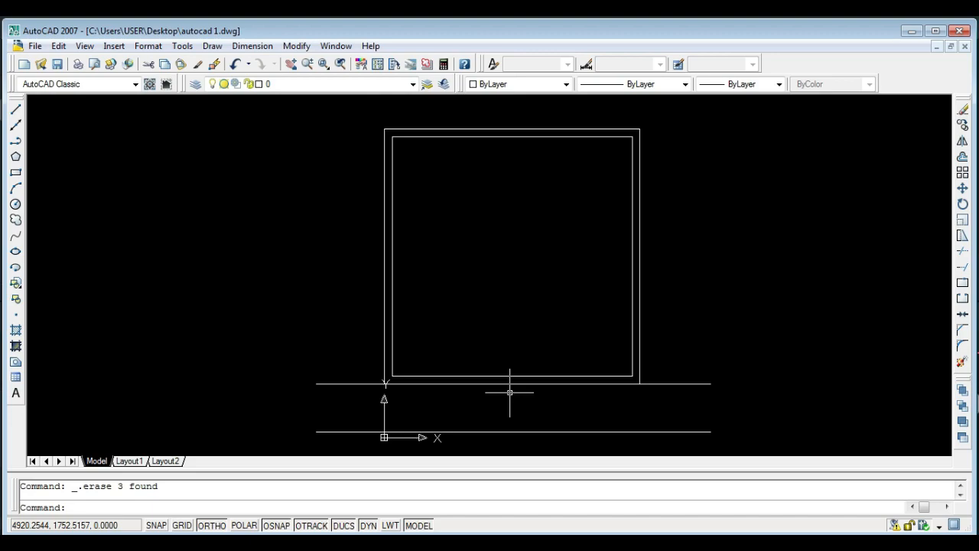
key("ctrl+s")
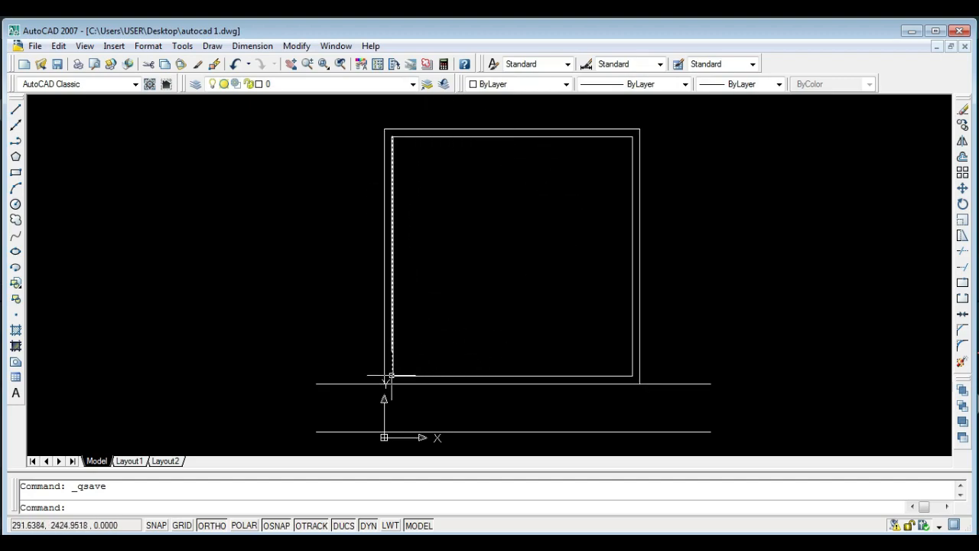
Draw a 300 by 300 square in the empty space to the left of the building.
scroll(390, 376, "up", 2)
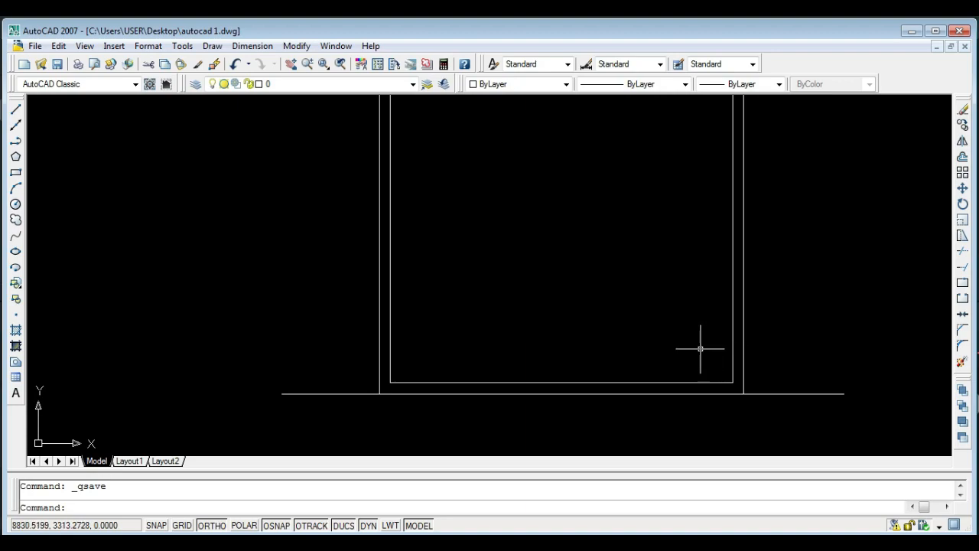
scroll(699, 345, "down", 2)
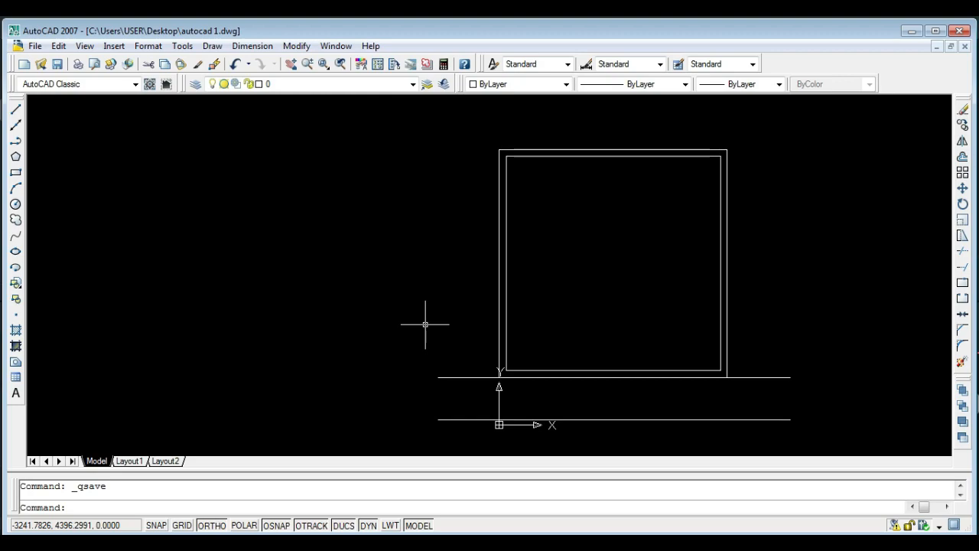
scroll(414, 256, "up", 1)
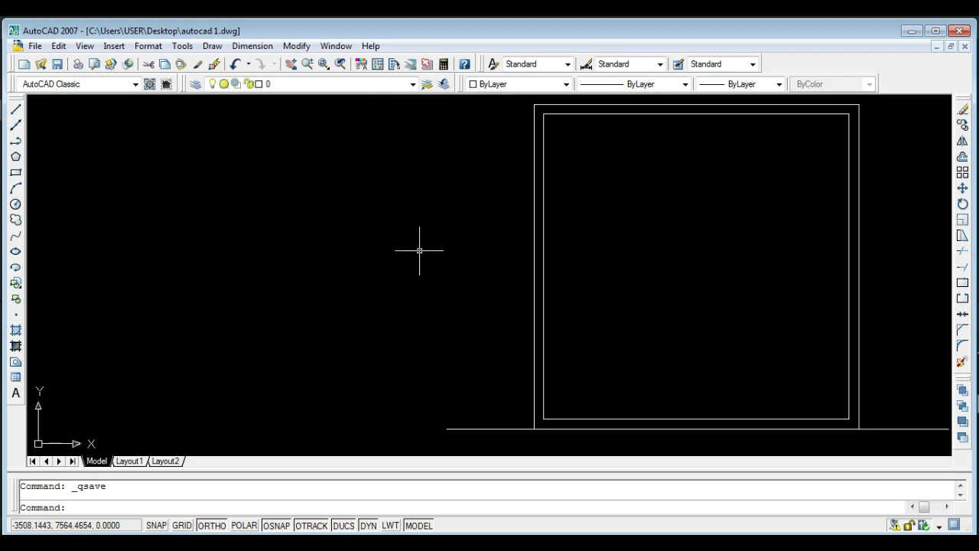
type("rec")
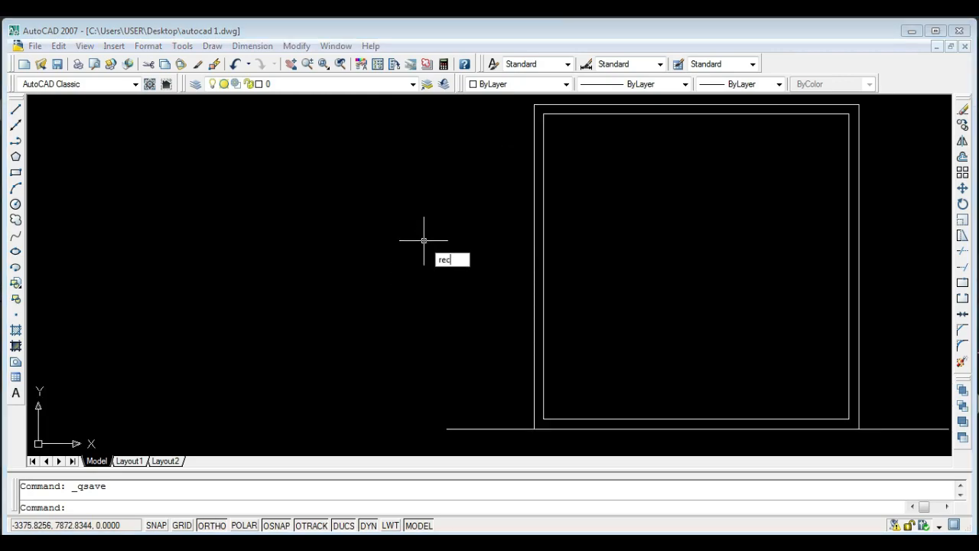
key("Return")
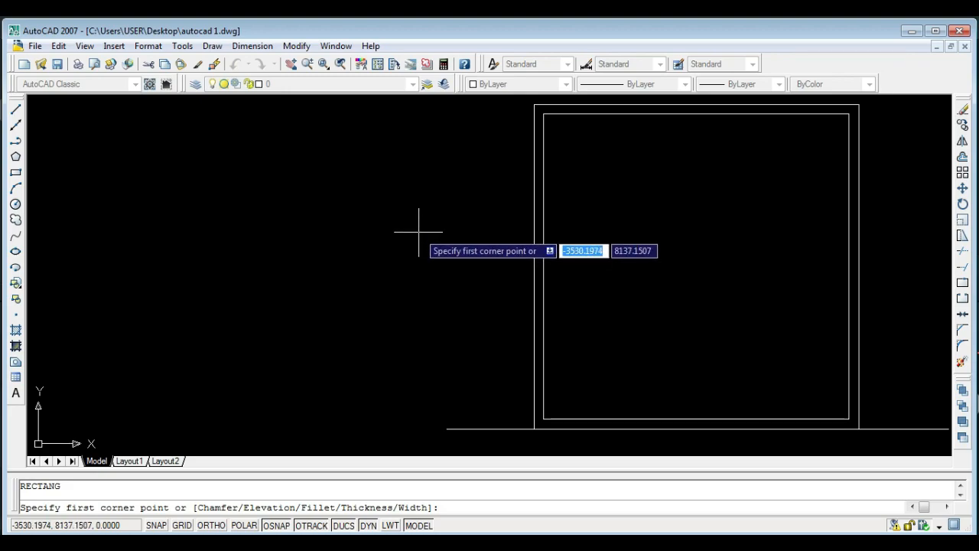
left_click(282, 218)
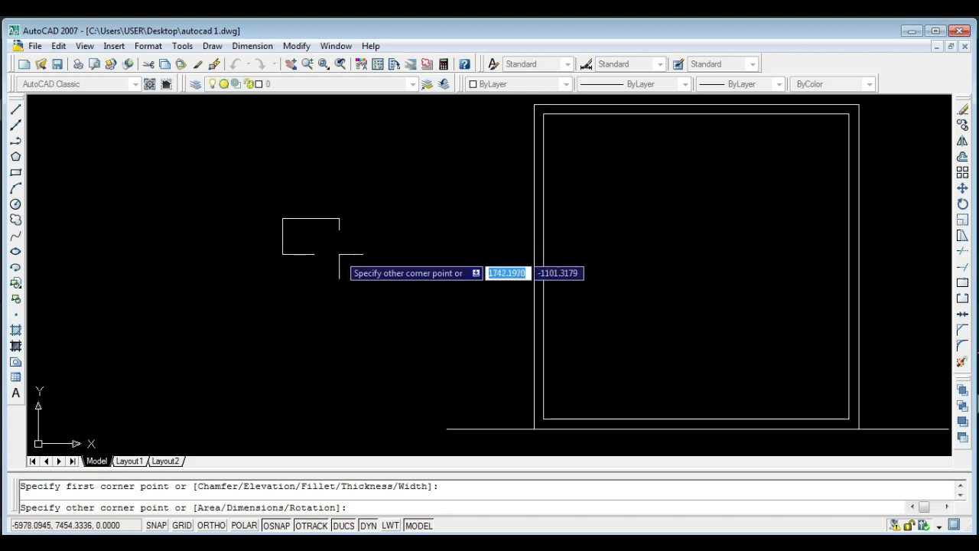
type("300")
key("Tab")
type("300")
key("Return")
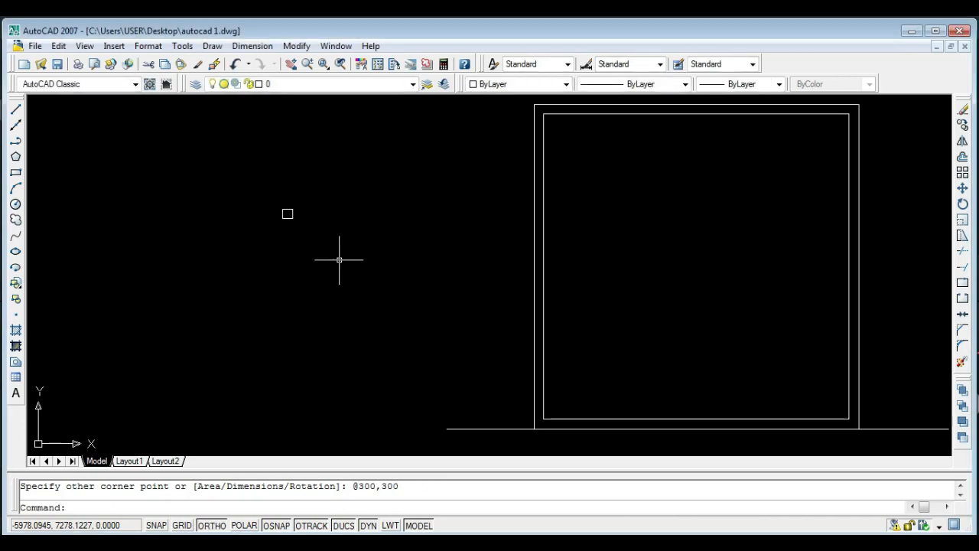
With Ortho off, move the square by its lower-left corner onto the left outer wall line, level with the upper wall's inner line.
scroll(308, 230, "up", 1)
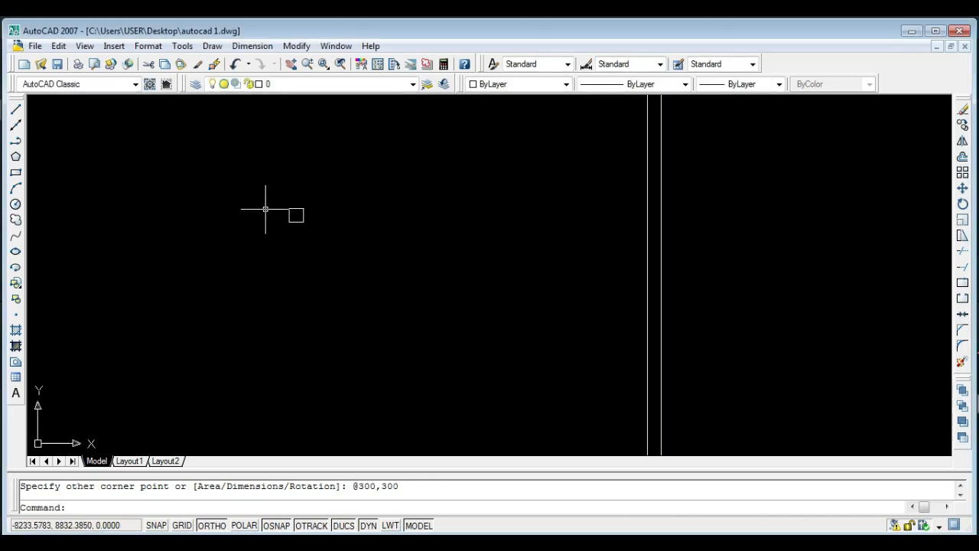
scroll(292, 222, "up", 2)
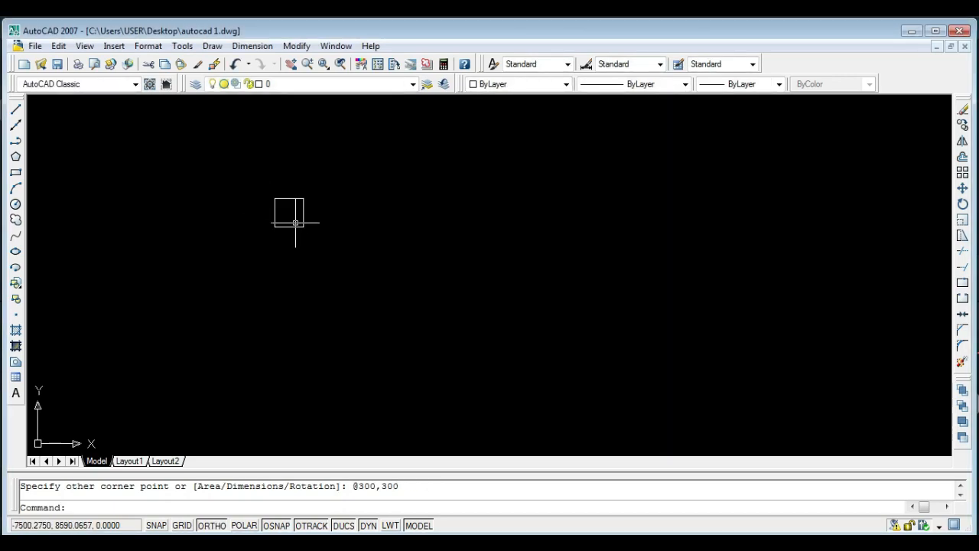
scroll(287, 221, "down", 5)
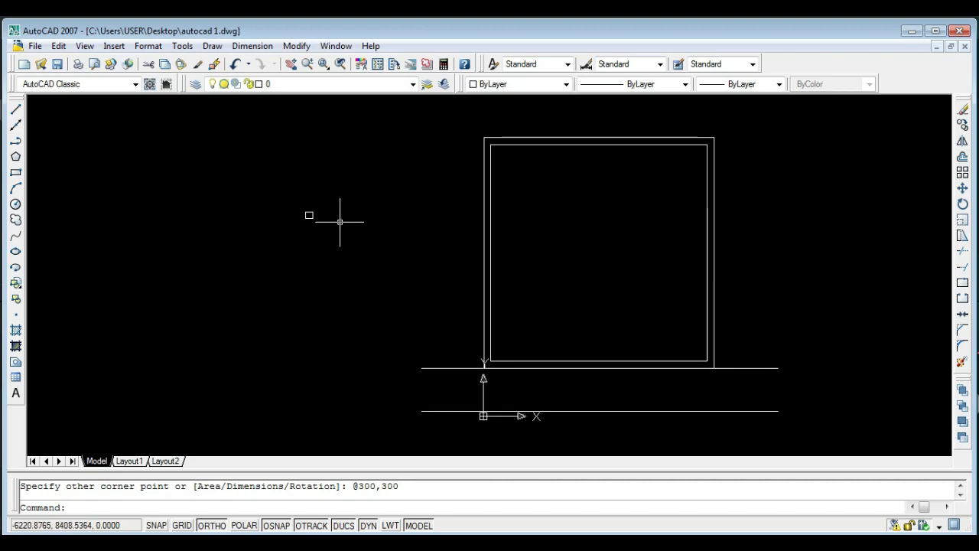
scroll(450, 192, "up", 3)
scroll(413, 176, "down", 3)
scroll(273, 263, "up", 3)
left_click(254, 285)
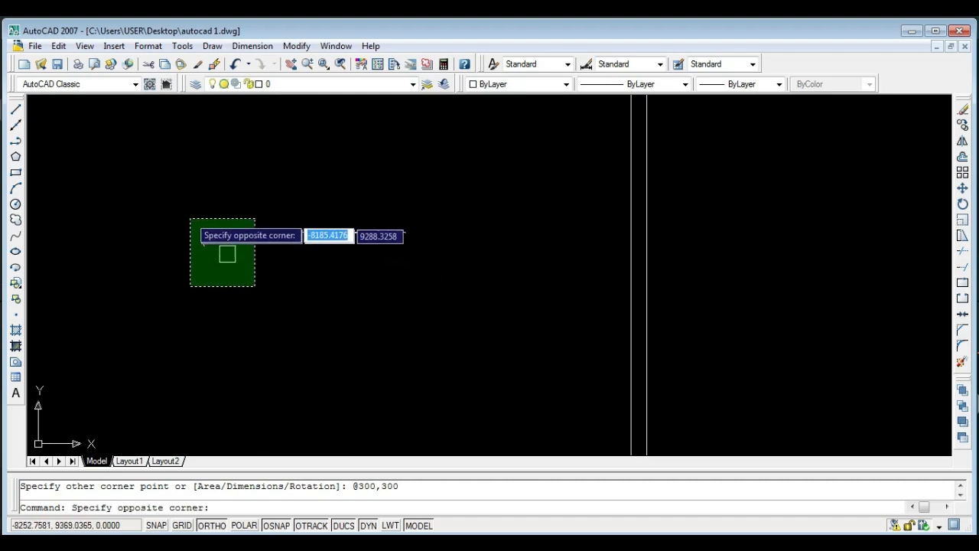
left_click(187, 214)
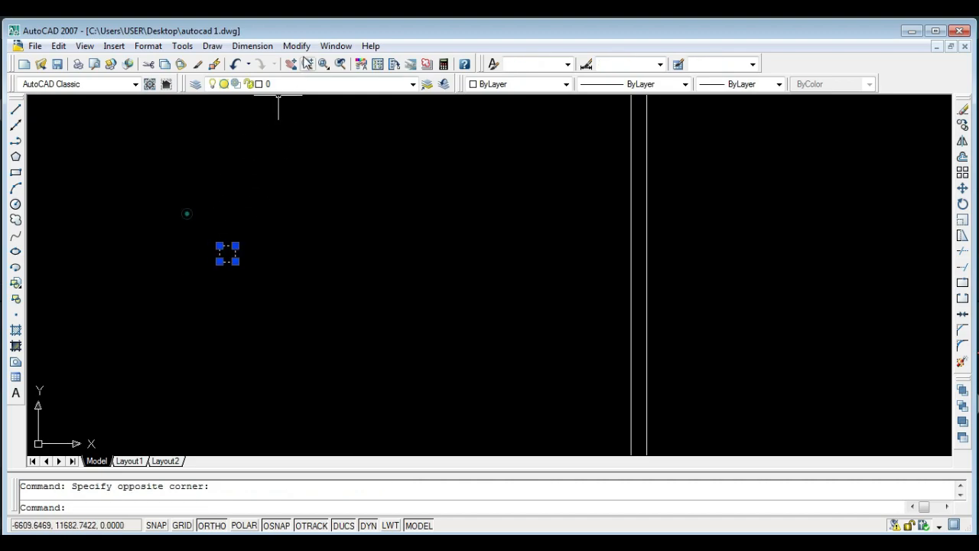
left_click(300, 49)
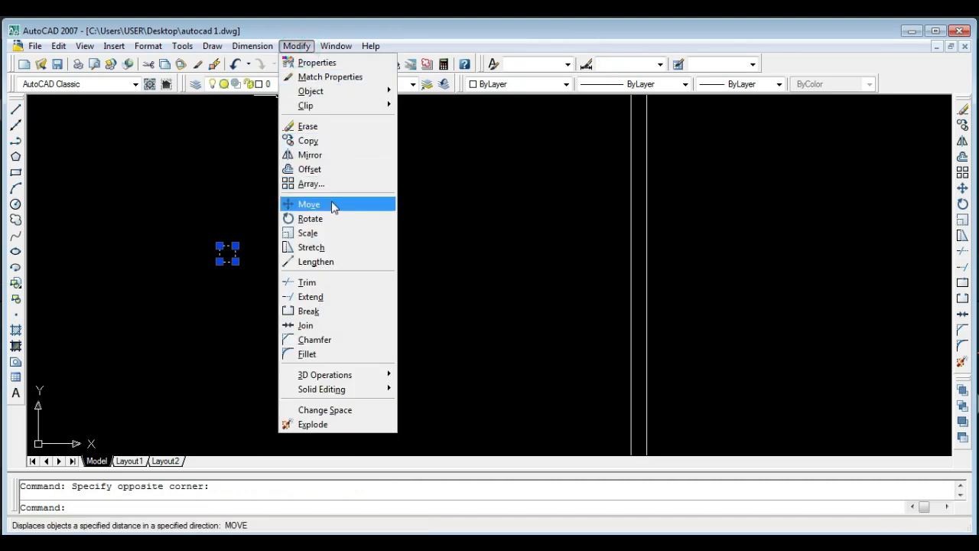
left_click(450, 232)
left_click(479, 249)
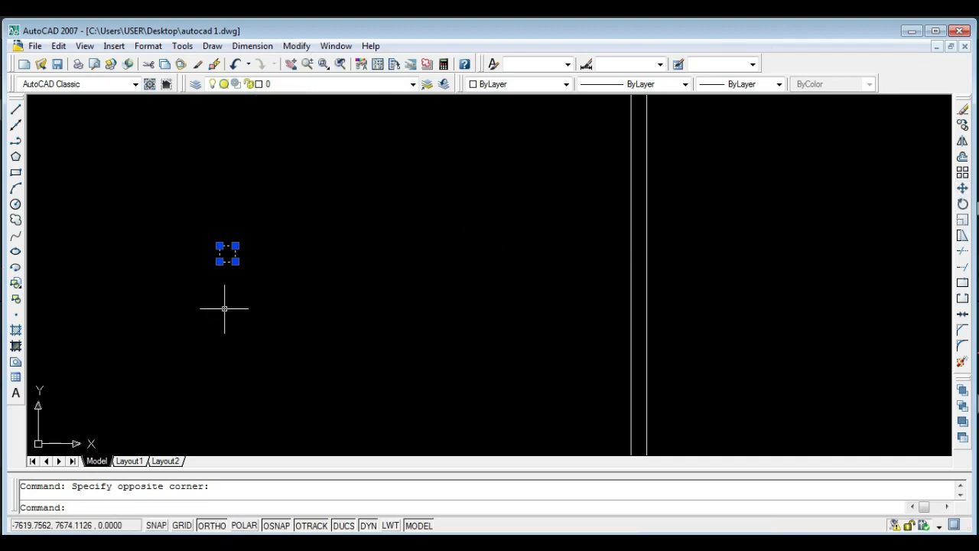
type("m")
key("Return")
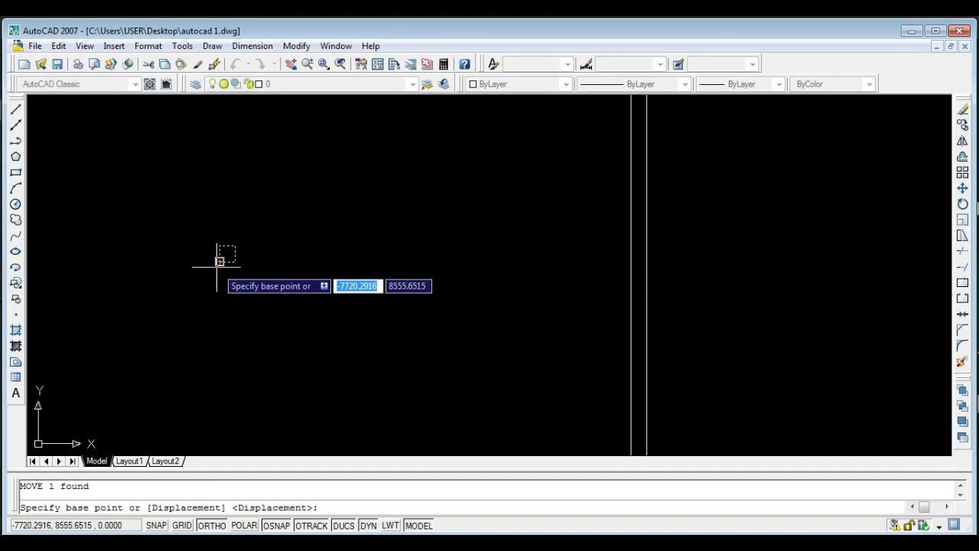
scroll(218, 268, "up", 3)
scroll(223, 278, "down", 3)
scroll(572, 142, "up", 3)
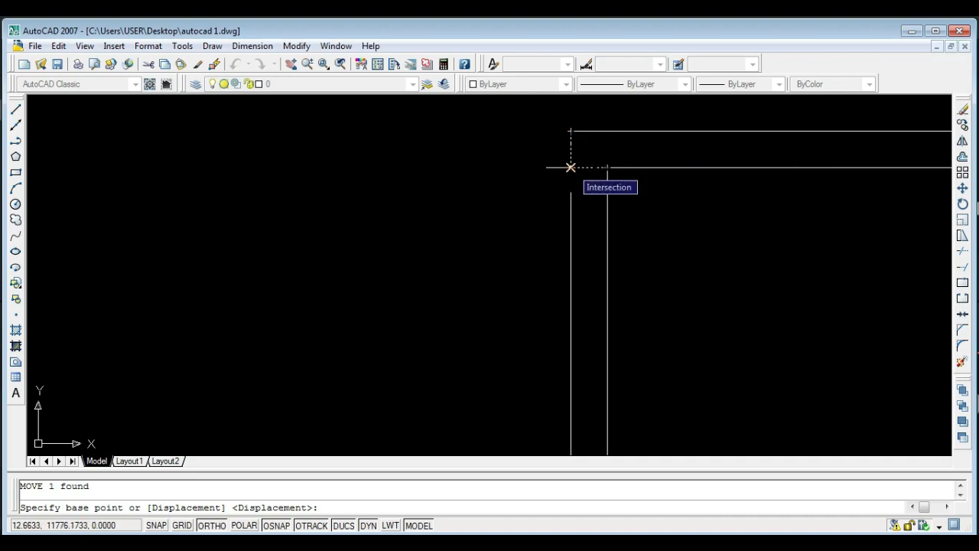
scroll(581, 196, "down", 3)
scroll(164, 342, "up", 3)
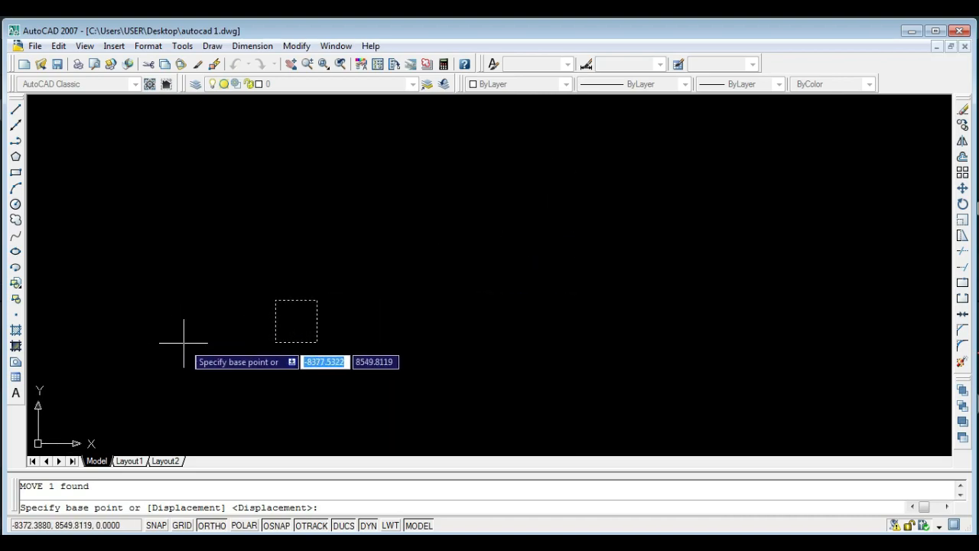
left_click(276, 342)
scroll(222, 356, "down", 4)
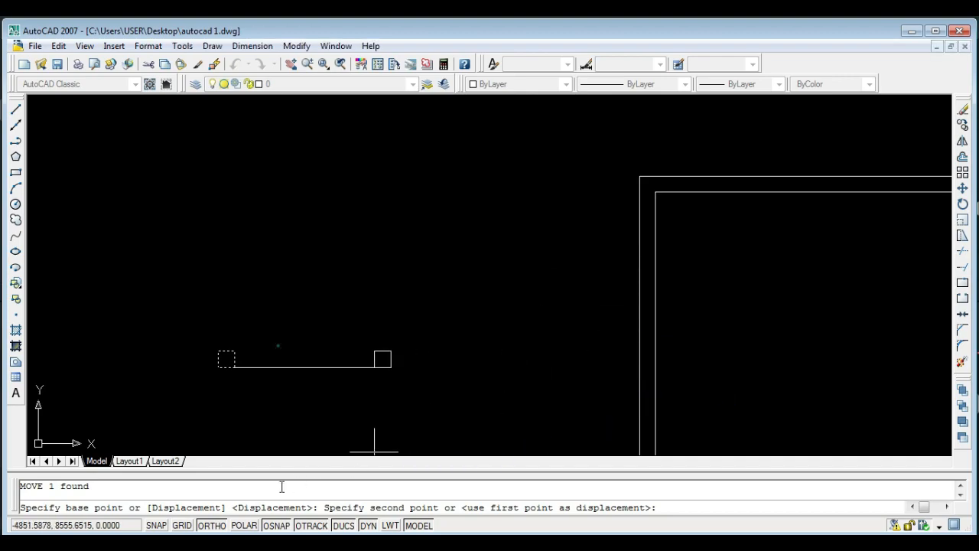
left_click(212, 526)
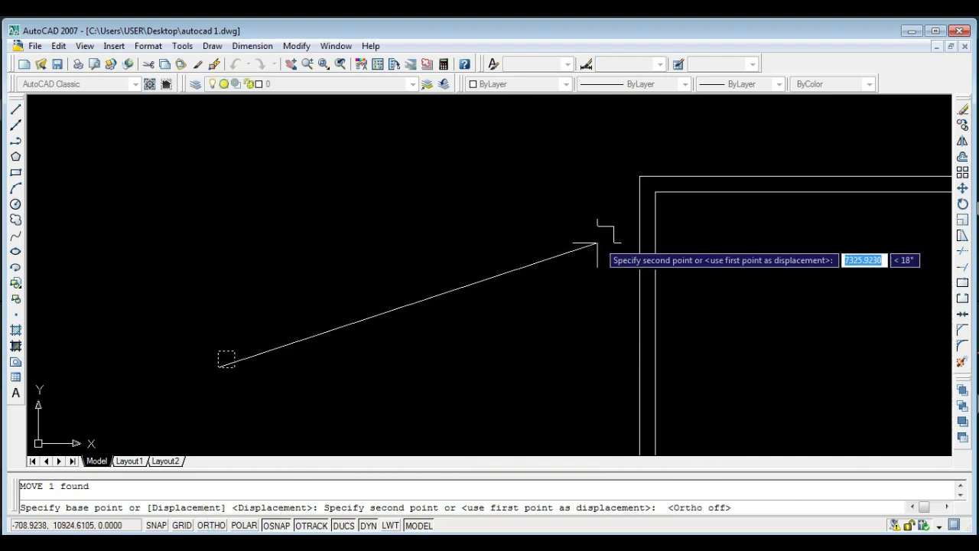
scroll(636, 198, "up", 3)
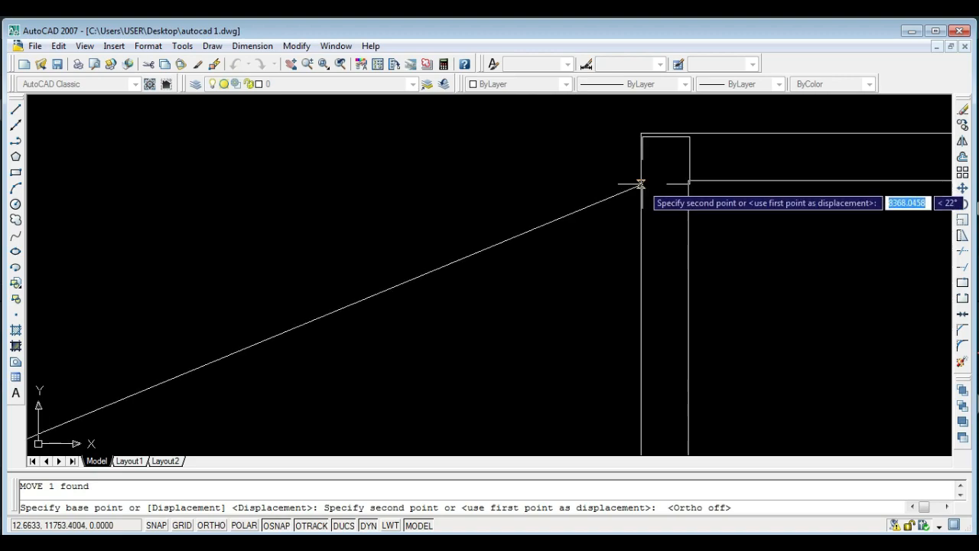
left_click(641, 181)
Check the square's fit at the building's upper-left corner and undo its move.
scroll(692, 176, "up", 5)
scroll(771, 225, "up", 4)
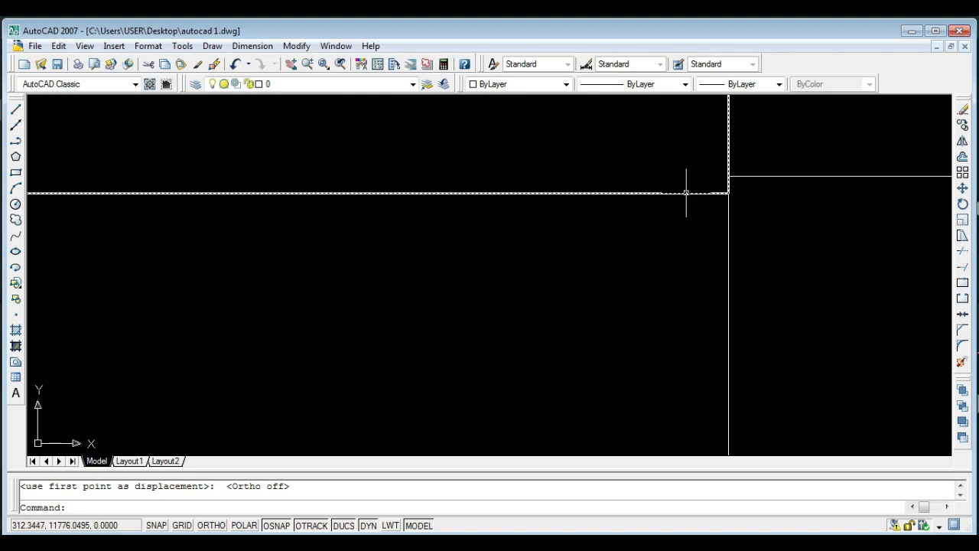
scroll(627, 205, "down", 5)
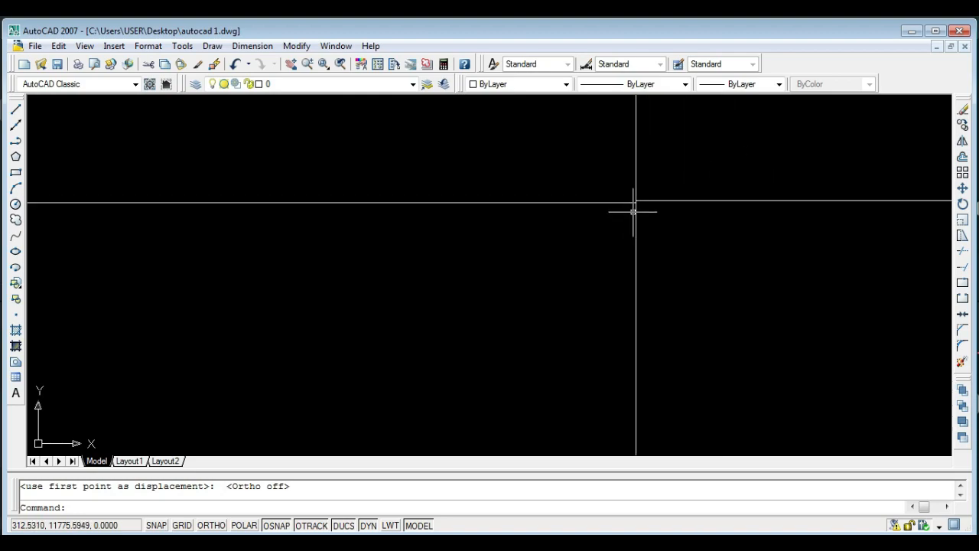
scroll(536, 224, "down", 4)
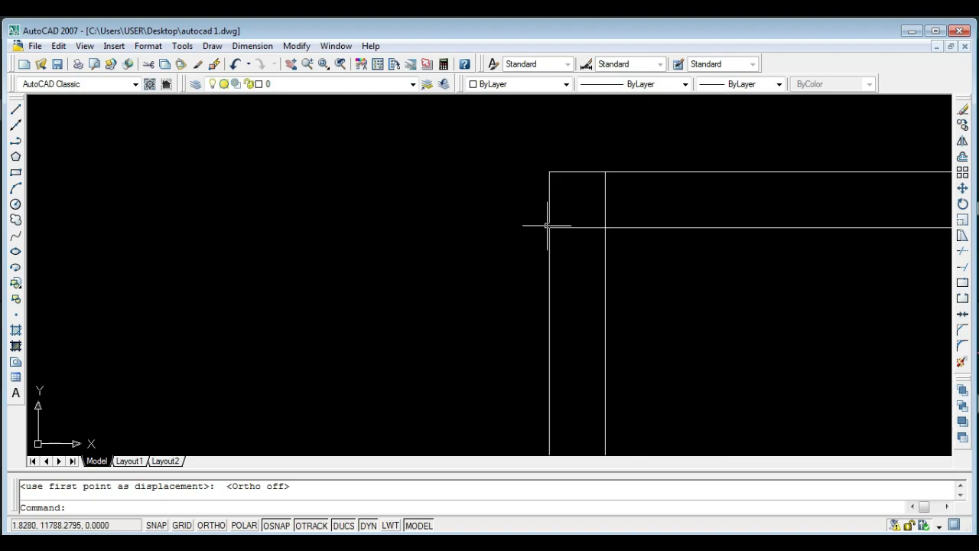
middle_click_drag(533, 234, 596, 179)
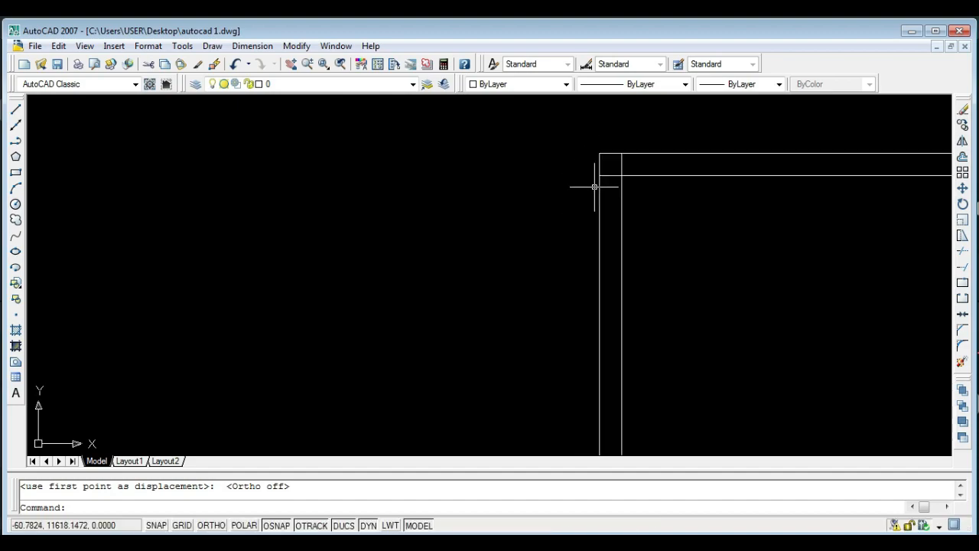
key("ctrl+z")
key("ctrl+z")
key("ctrl+z")
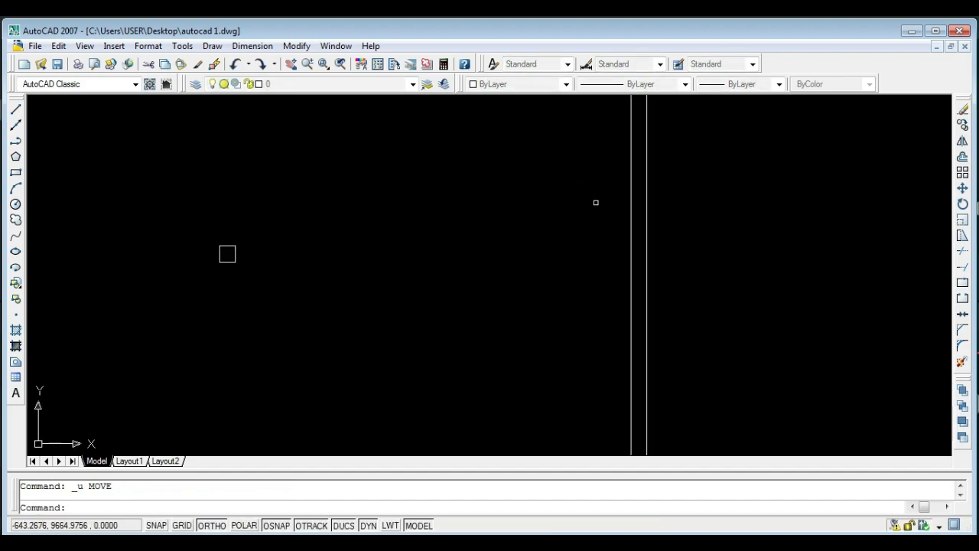
With Ortho off, move the square by its upper-left corner onto the building's outer upper-left corner.
middle_click_drag(384, 242, 465, 309)
scroll(466, 308, "down", 2)
left_click(406, 365)
left_click(328, 273)
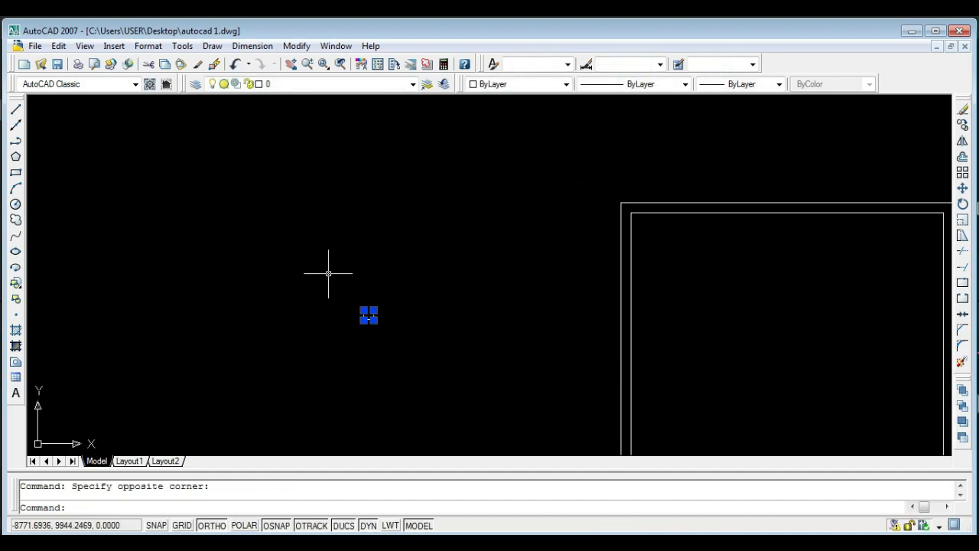
type("m")
key("Return")
scroll(343, 314, "up", 3)
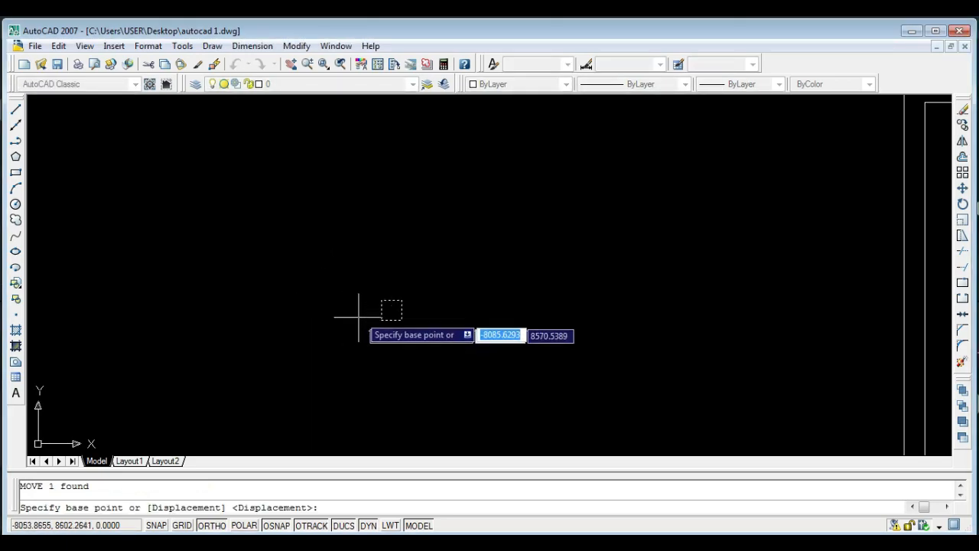
scroll(386, 306, "up", 4)
left_click(377, 296)
scroll(275, 329, "down", 5)
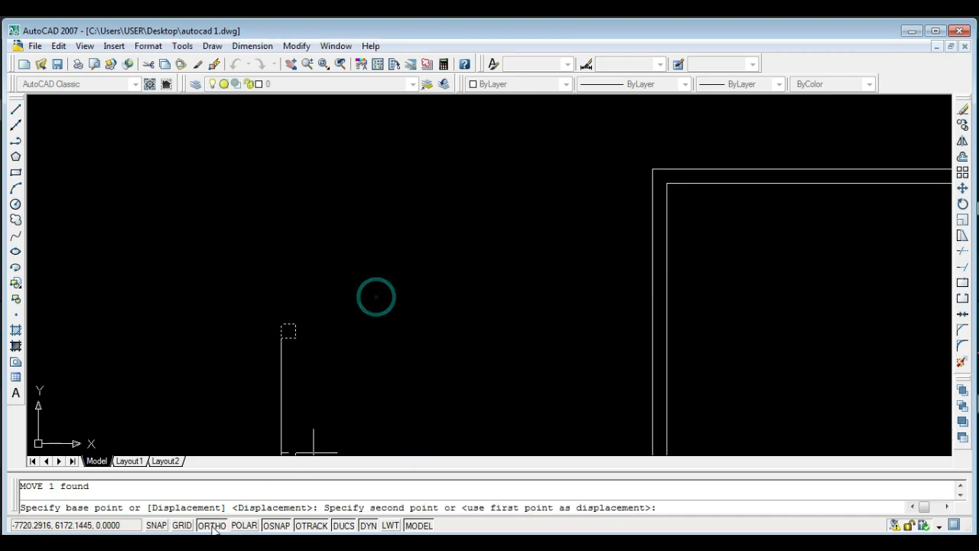
scroll(687, 184, "up", 2)
scroll(687, 185, "up", 2)
middle_click_drag(576, 232, 436, 268)
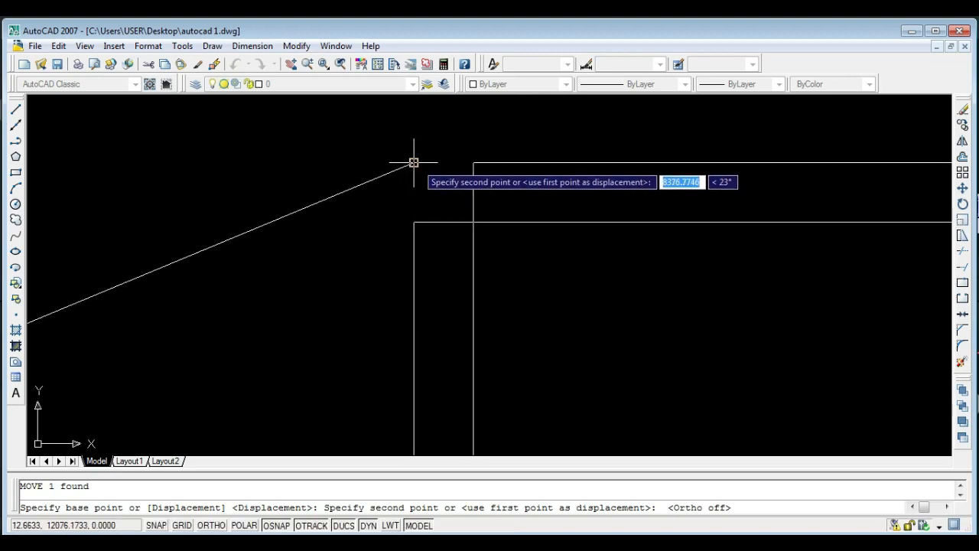
left_click(413, 162)
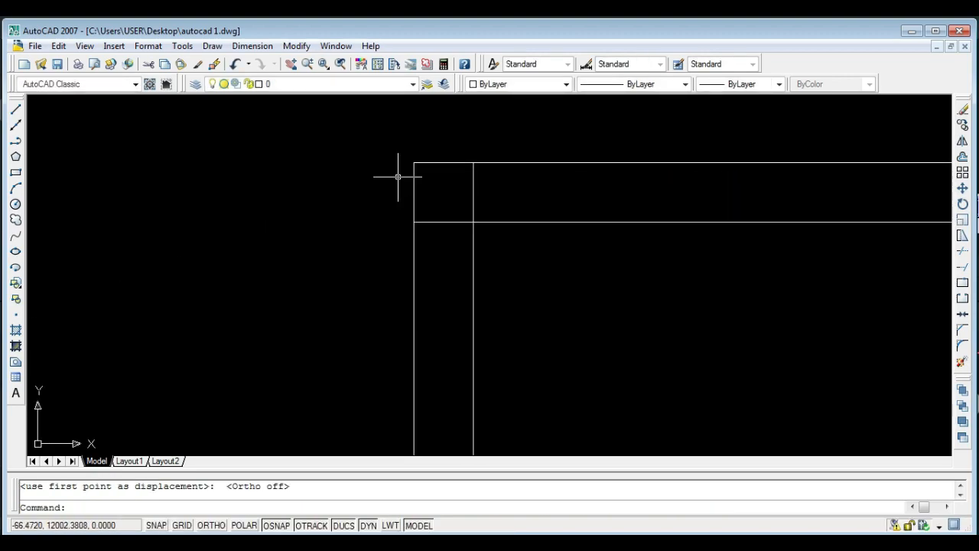
Examine how the square fits between the wall lines at the building's upper-left corner.
scroll(438, 218, "down", 2)
scroll(439, 218, "down", 3)
scroll(403, 231, "up", 6)
scroll(505, 206, "up", 2)
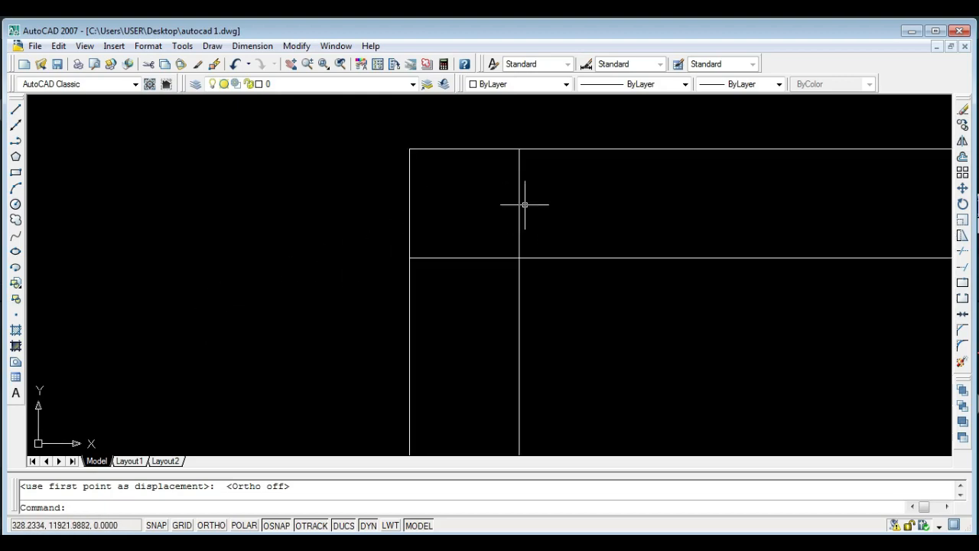
left_click(518, 201)
scroll(369, 255, "down", 5)
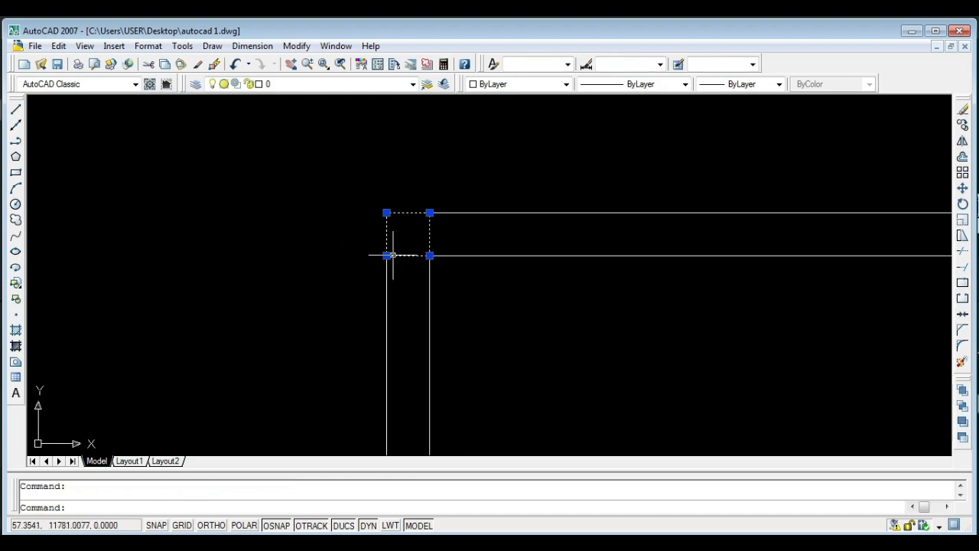
scroll(380, 270, "down", 4)
middle_click_drag(400, 285, 322, 270)
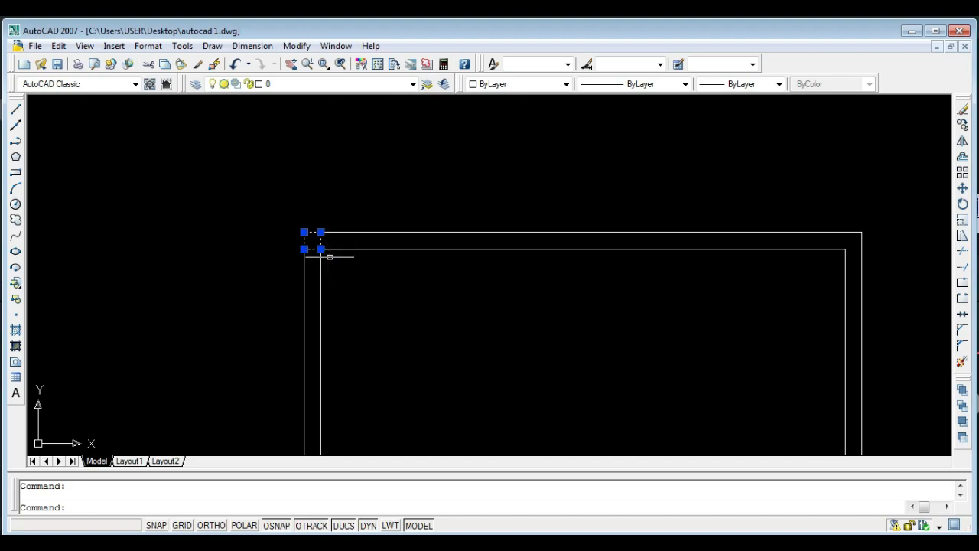
scroll(328, 252, "down", 3)
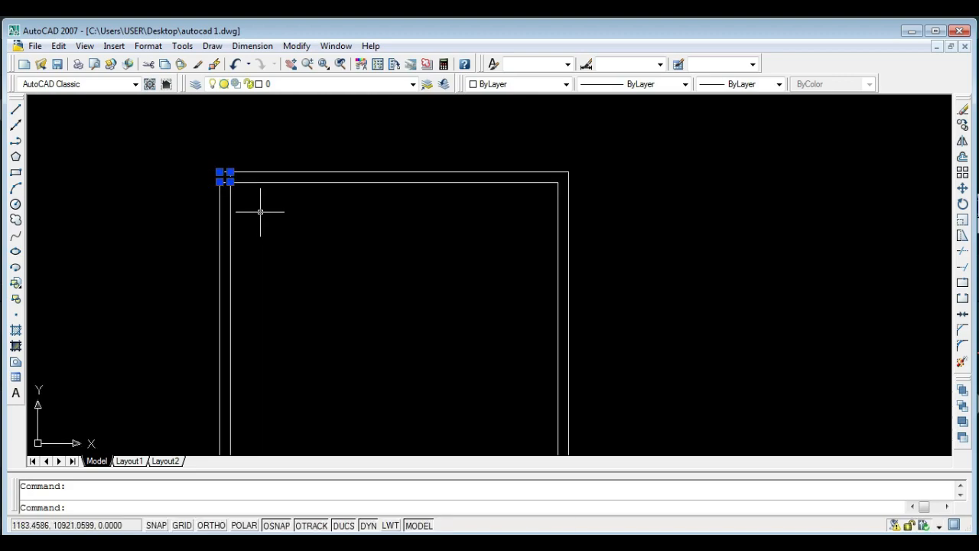
key("Escape")
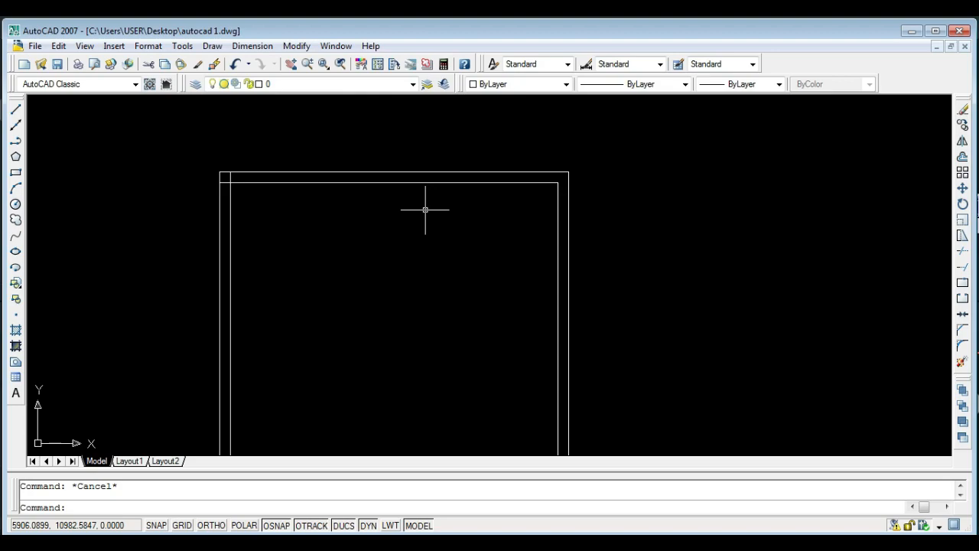
scroll(206, 177, "up", 5)
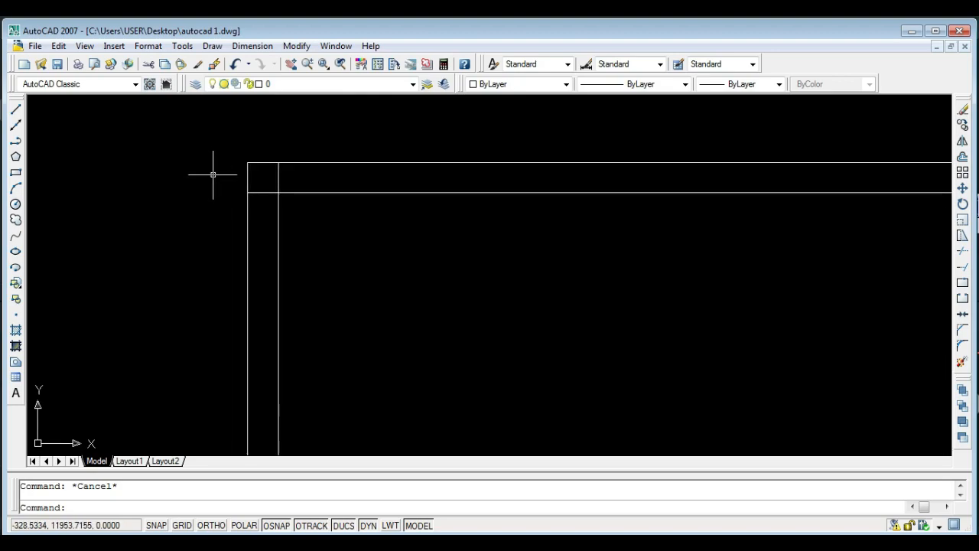
left_click(279, 181)
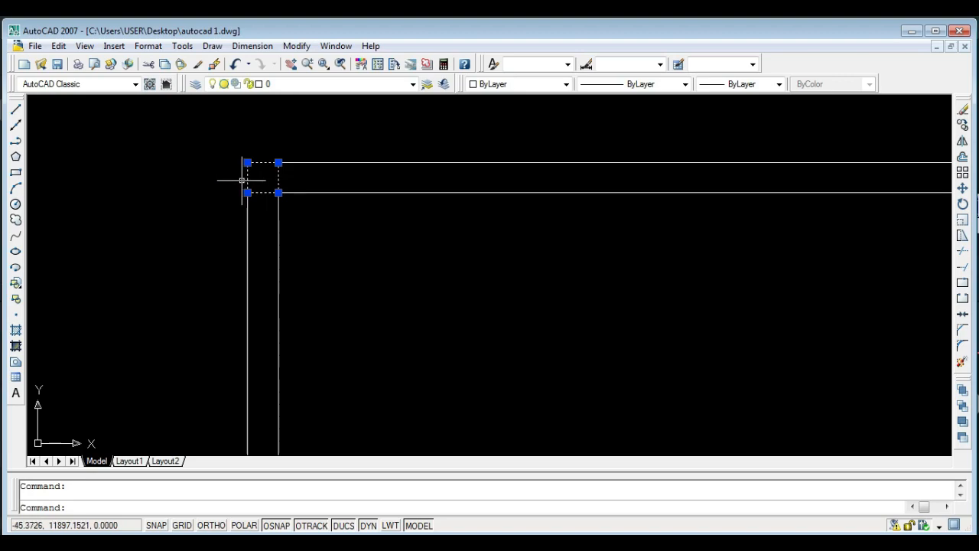
scroll(242, 180, "down", 4)
mouse_move(244, 185)
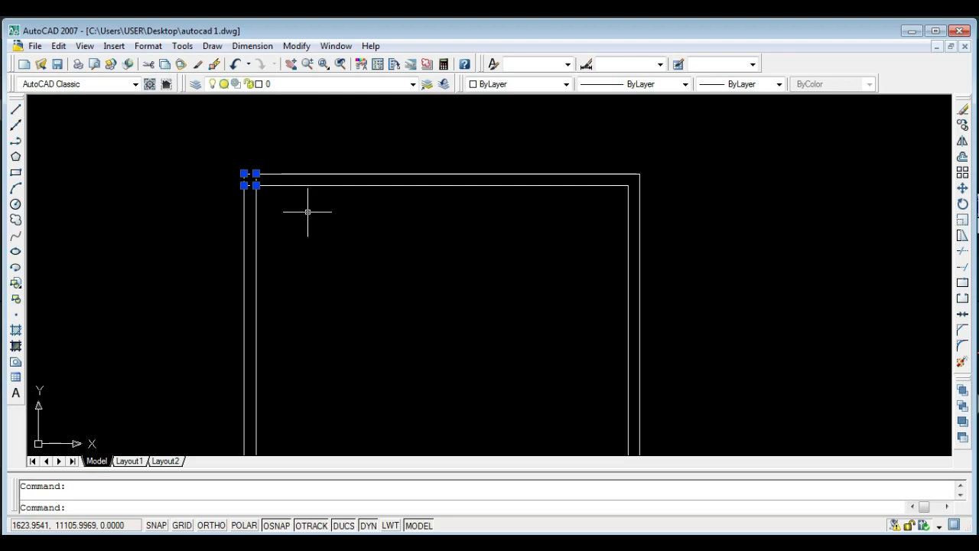
key("Escape")
scroll(230, 177, "up", 2)
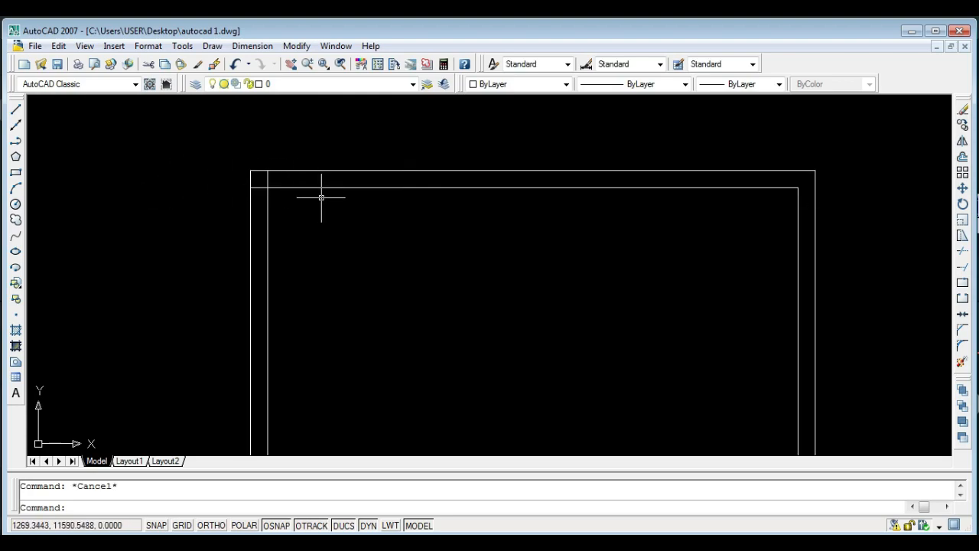
Save the drawing with the square in place at the building's upper-left corner.
left_click(258, 178)
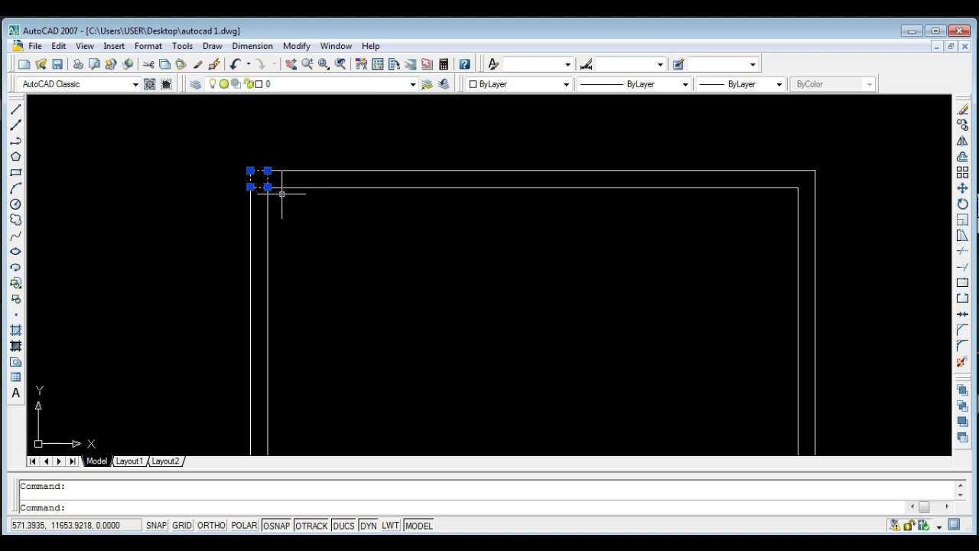
middle_click_drag(330, 243, 282, 212)
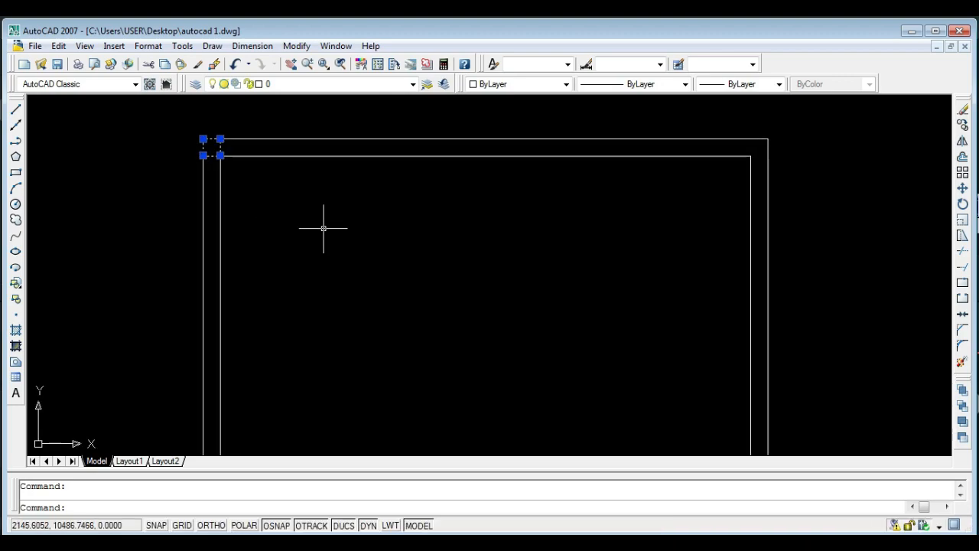
left_click(57, 65)
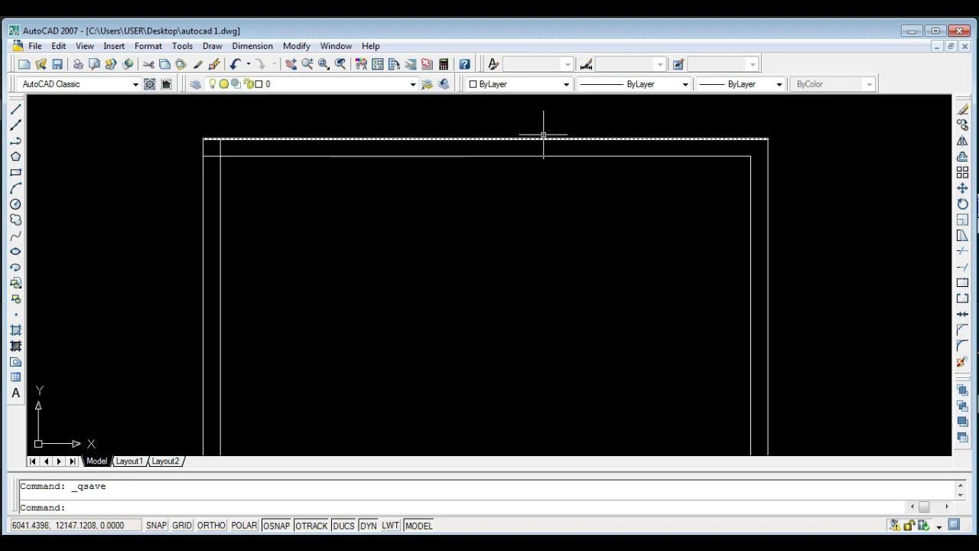
scroll(360, 153, "down", 2)
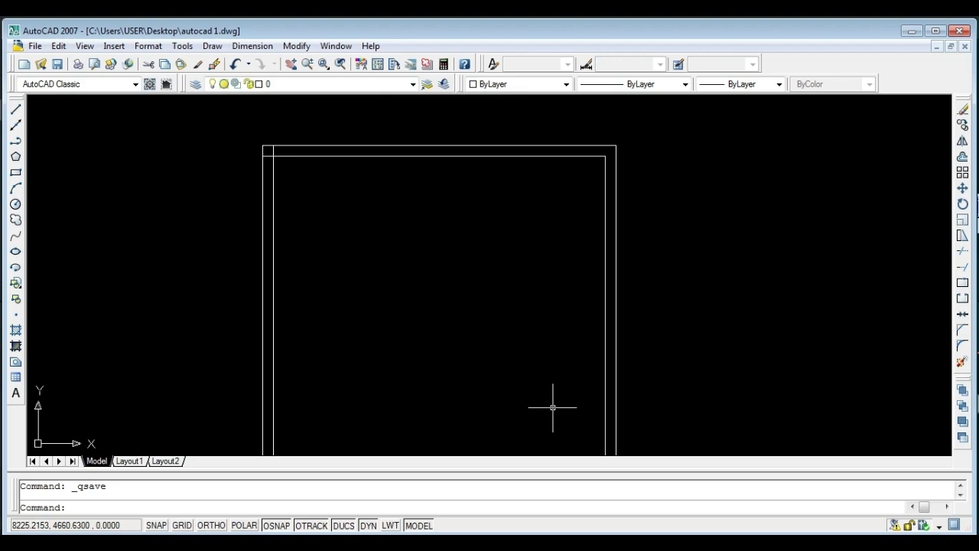
scroll(363, 236, "up", 2)
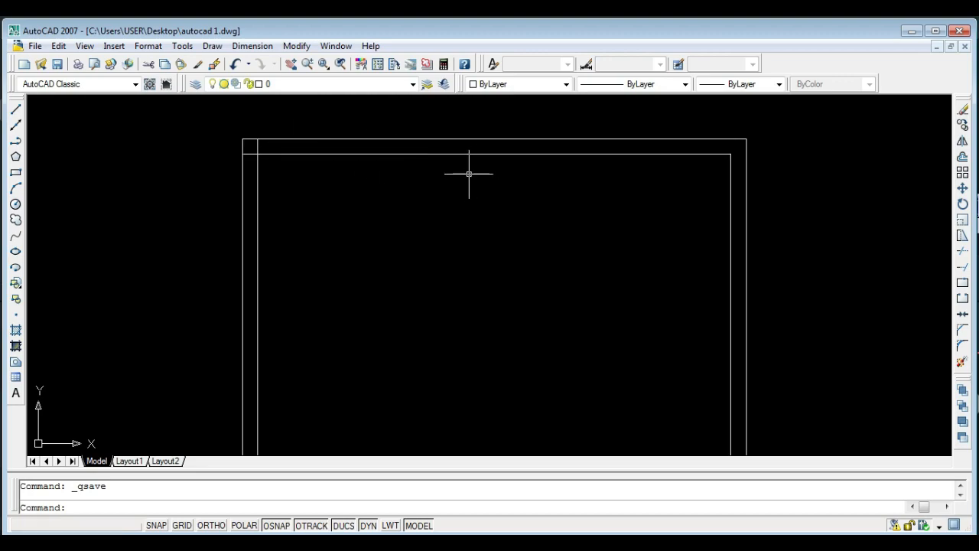
scroll(274, 138, "up", 3)
middle_click_drag(508, 167, 364, 175)
scroll(364, 175, "down", 4)
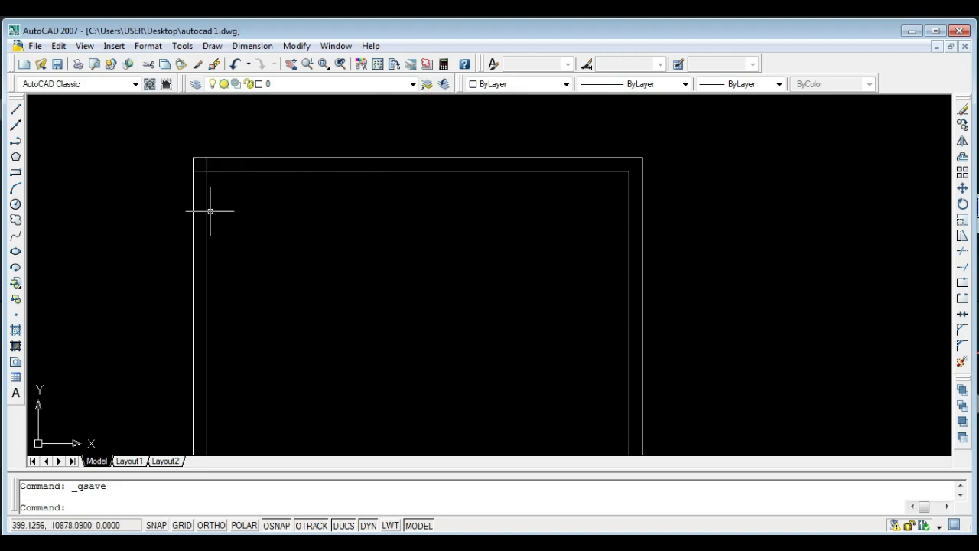
left_click(175, 140)
left_click(229, 184)
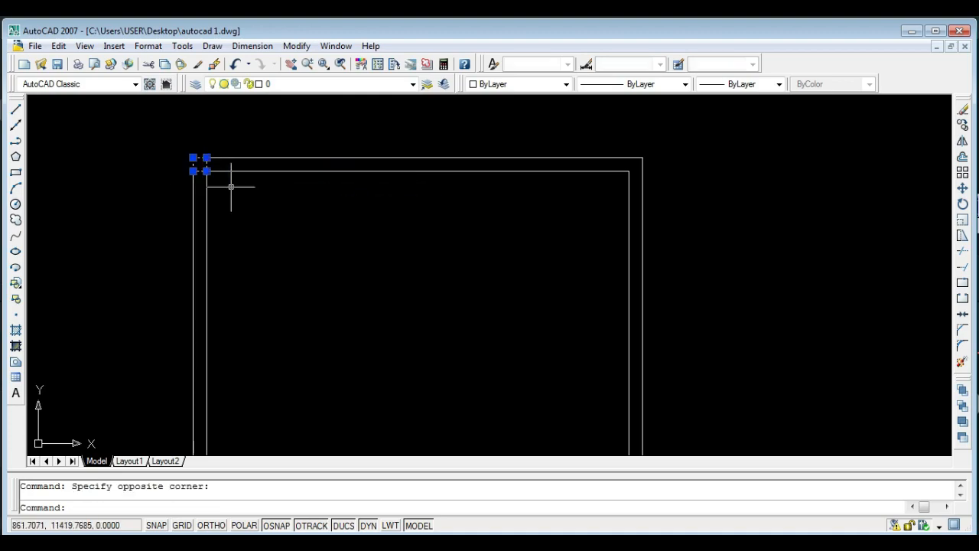
key("Escape")
left_click(172, 142)
left_click(252, 208)
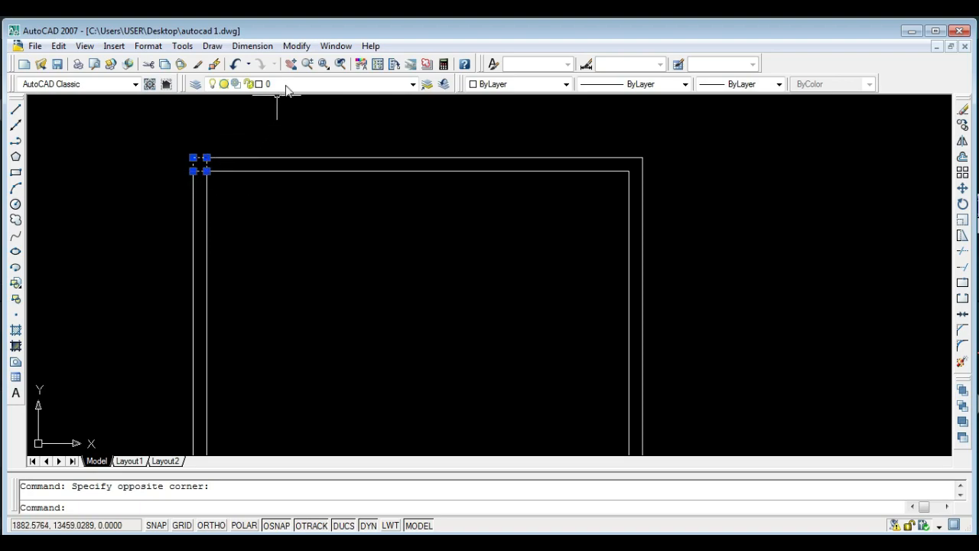
left_click(297, 46)
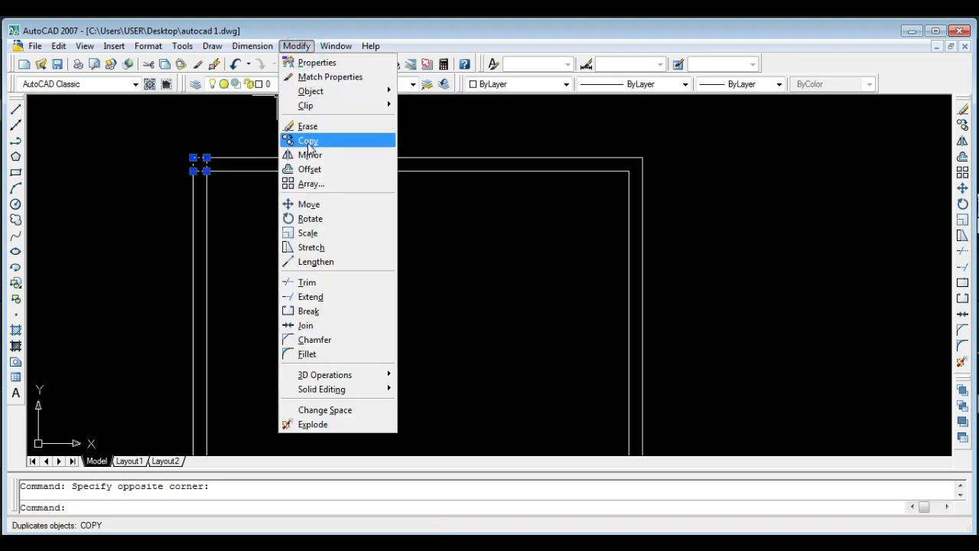
left_click(872, 210)
left_click(897, 224)
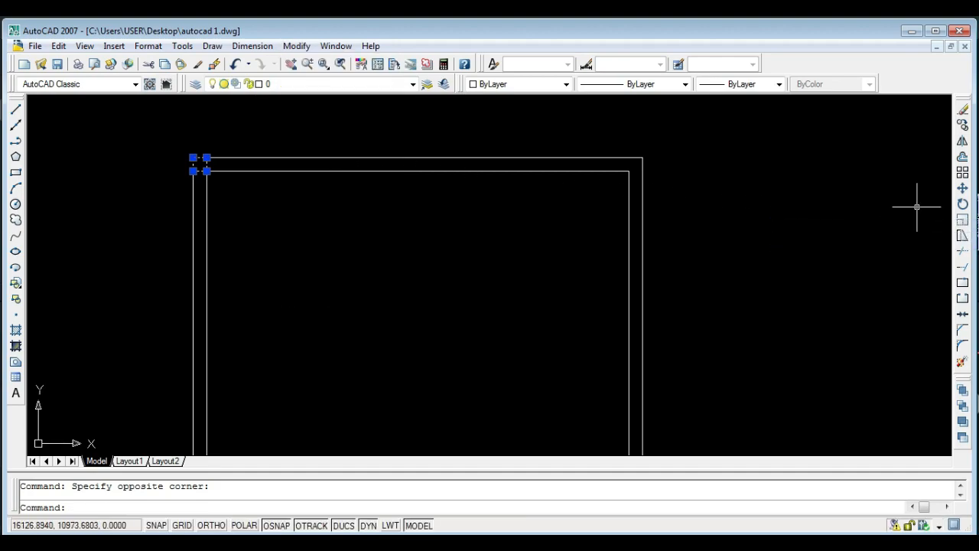
left_click(962, 125)
key("Escape")
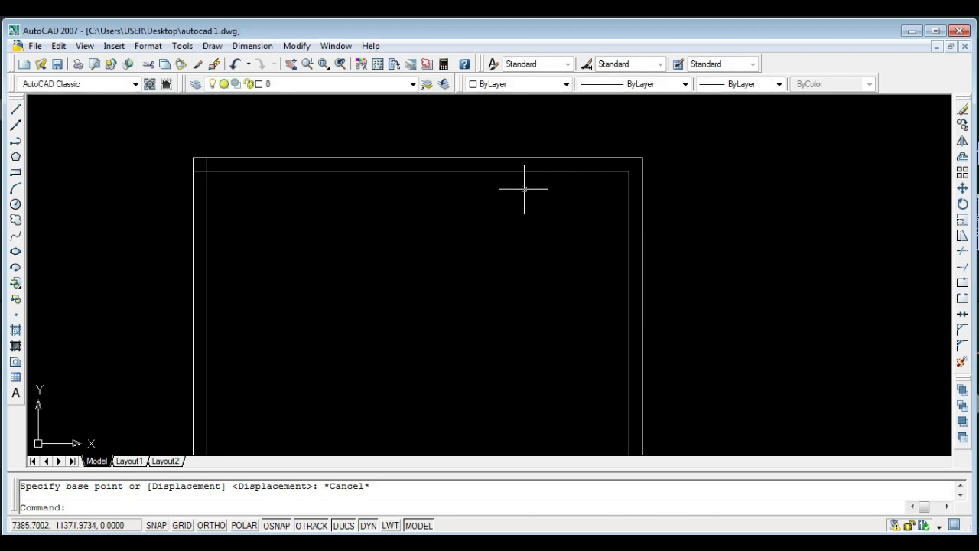
Start the Copy command with the square at the building's upper-left corner as the object to copy.
type("co")
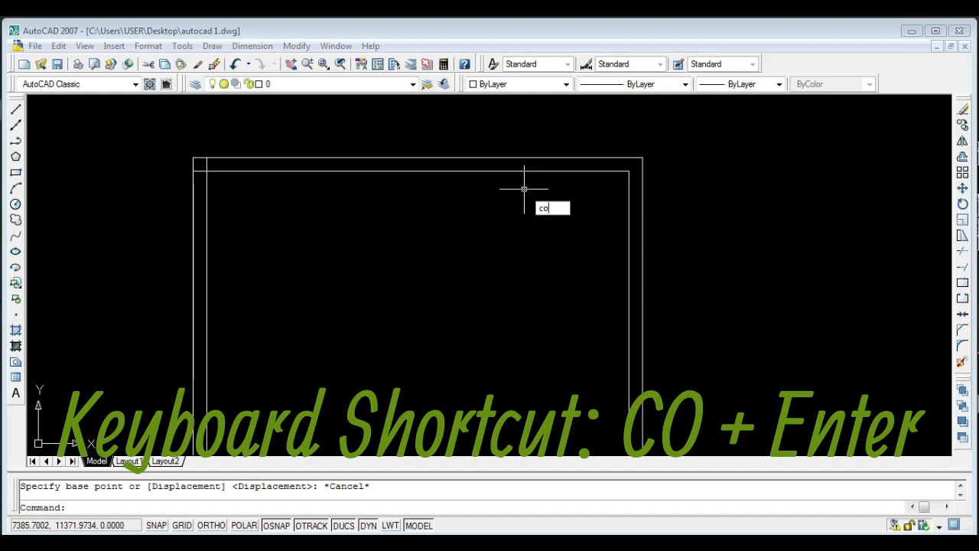
key("Return")
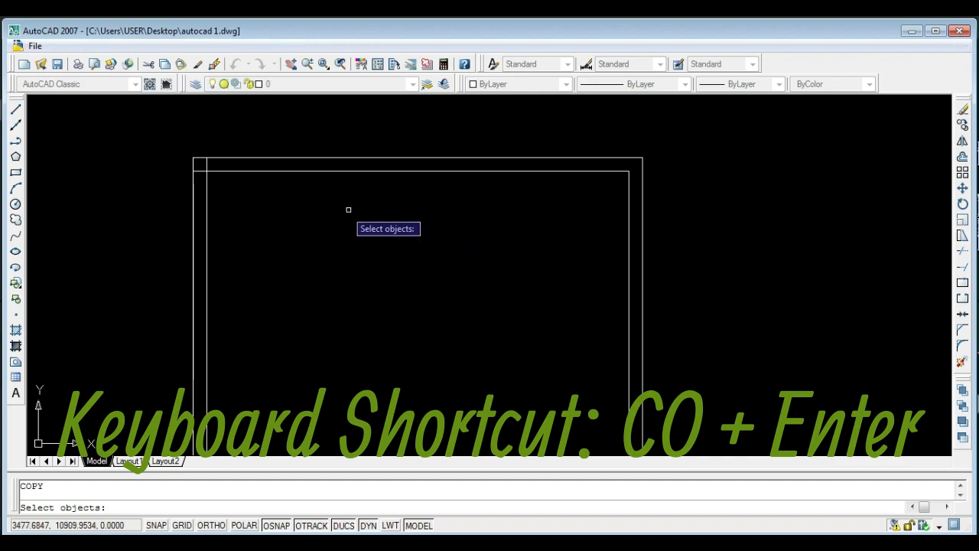
scroll(206, 184, "up", 5)
left_click(204, 165)
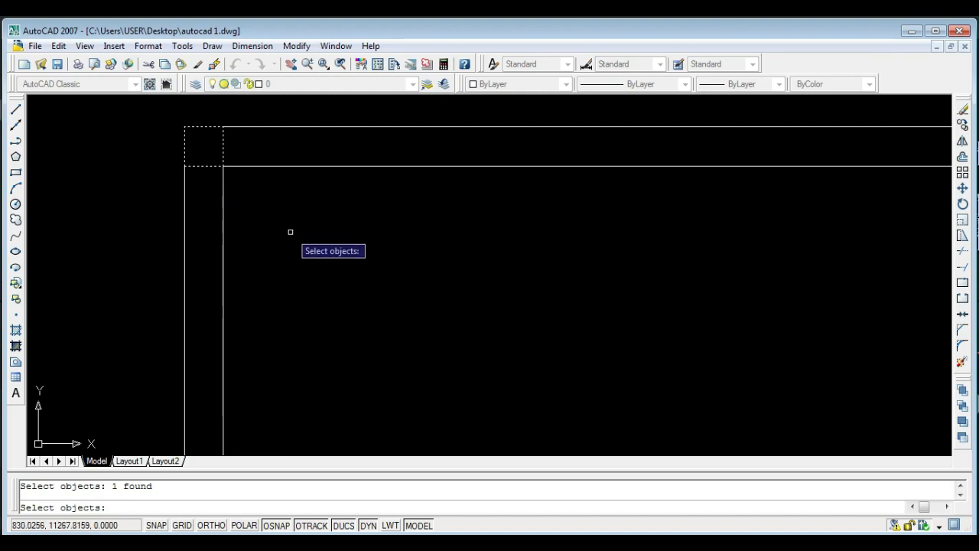
key("Return")
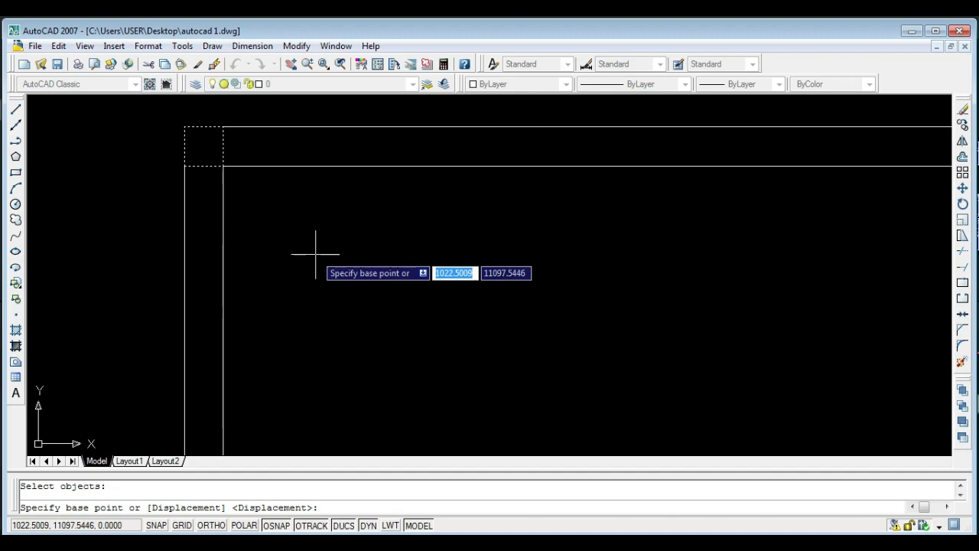
Compare the square's corners with the wall lines at the building's upper-right corner for a suitable copy base point.
scroll(271, 247, "down", 3)
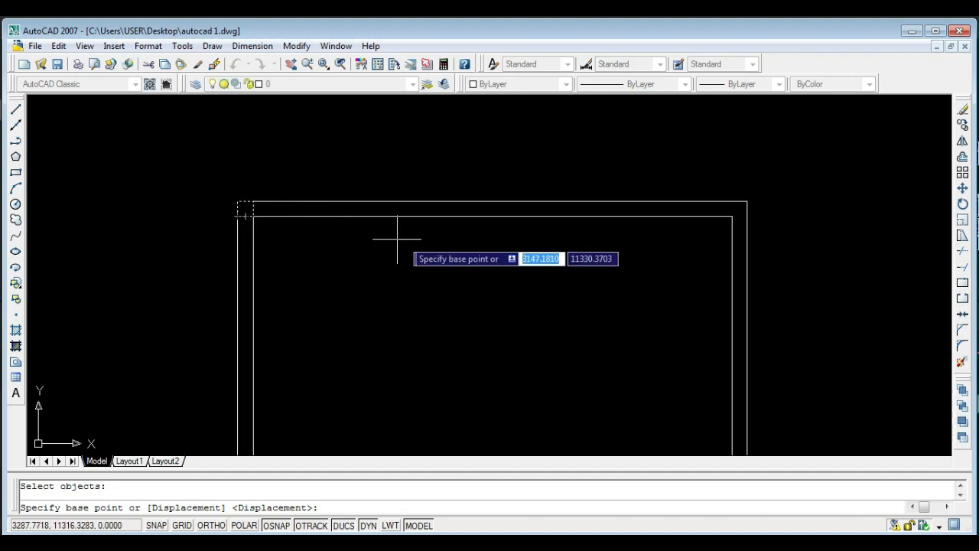
scroll(264, 216, "up", 4)
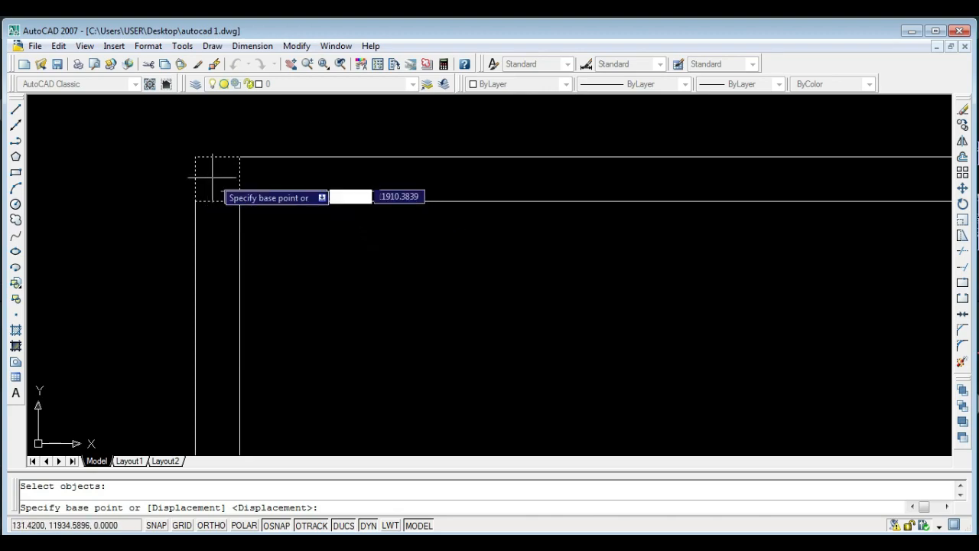
scroll(213, 186, "down", 2)
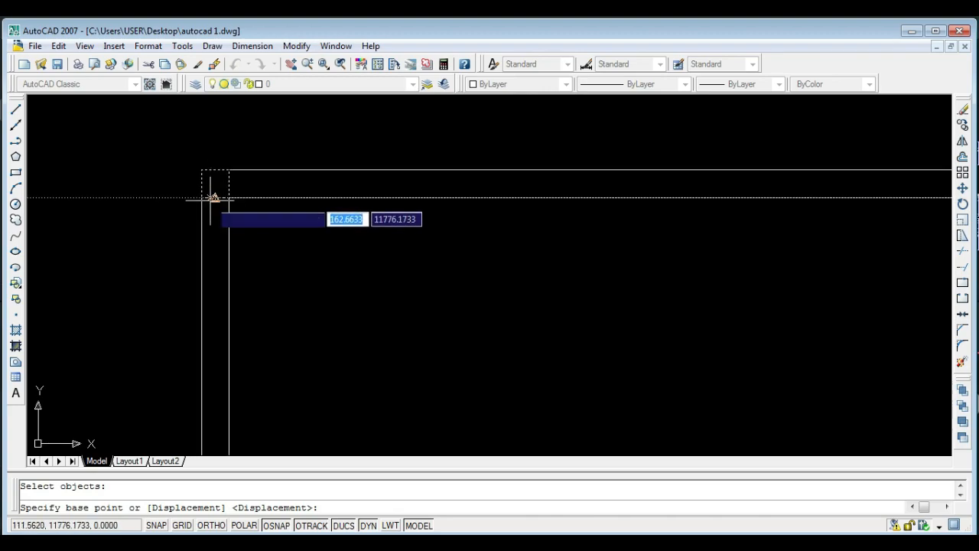
scroll(490, 239, "down", 2)
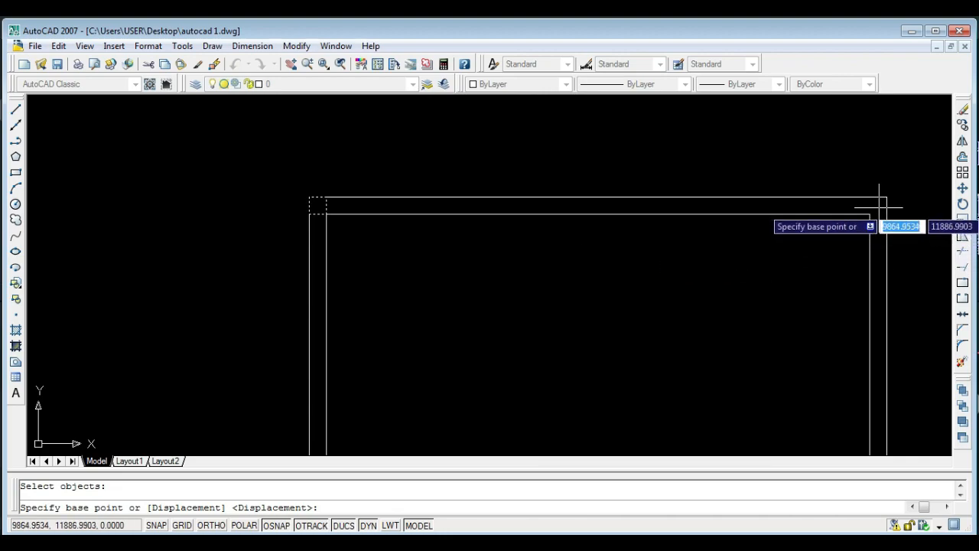
scroll(354, 197, "up", 2)
scroll(328, 207, "down", 3)
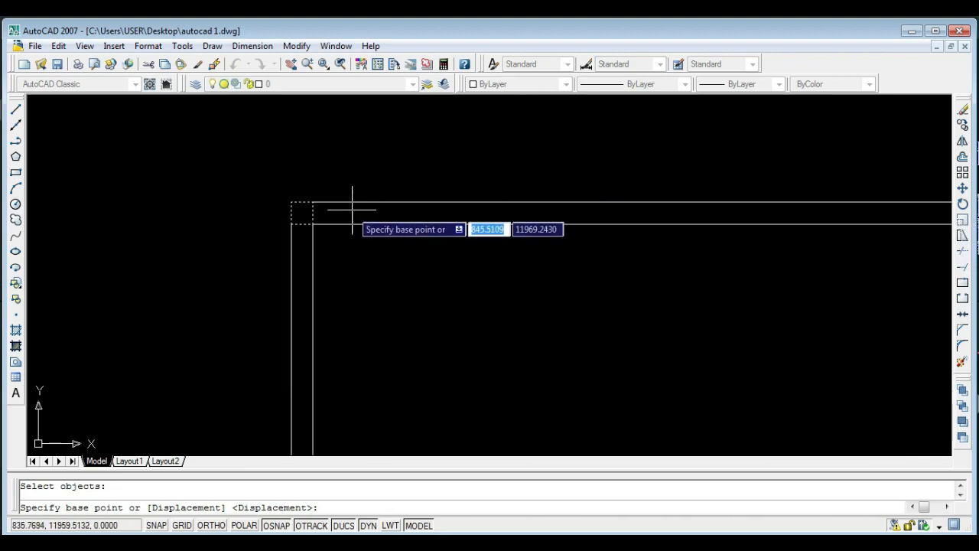
scroll(759, 234, "up", 3)
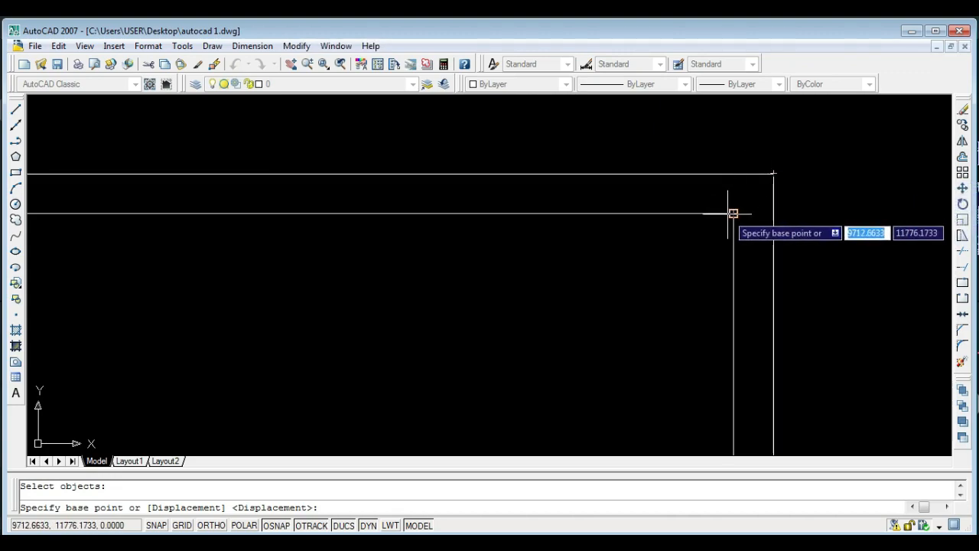
scroll(770, 214, "down", 3)
scroll(254, 201, "up", 4)
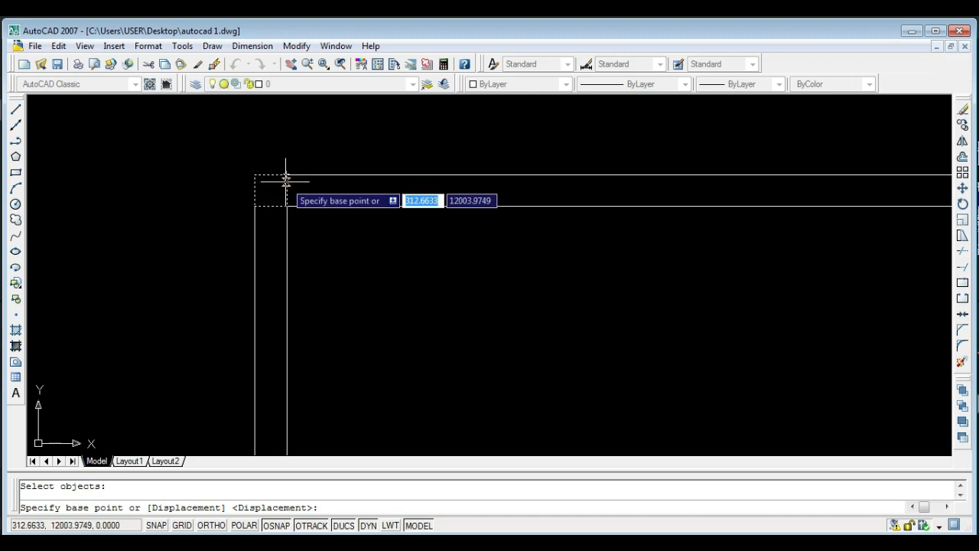
scroll(685, 210, "down", 3)
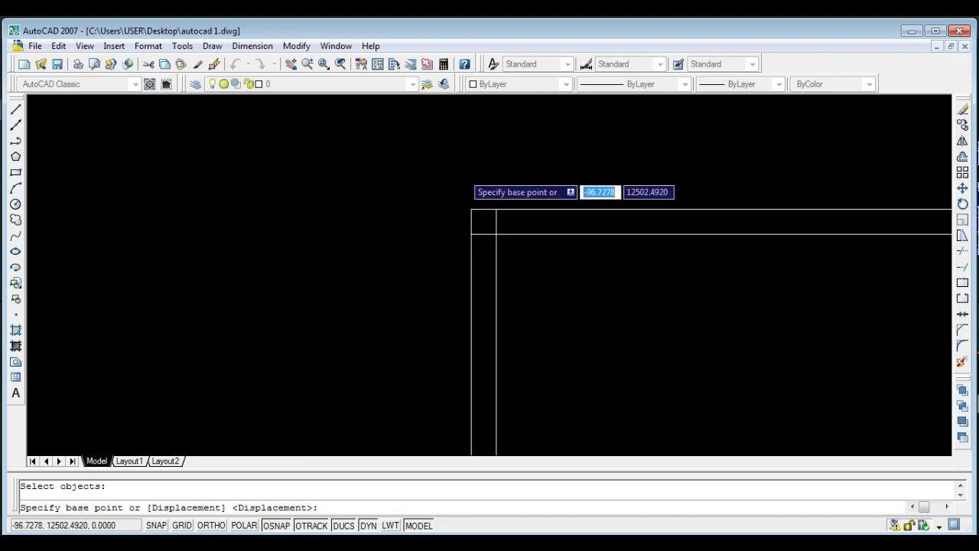
Copy the square by its upper-right corner onto the building's outer upper-right corner.
scroll(489, 202, "up", 2)
left_click(496, 208)
scroll(386, 222, "down", 3)
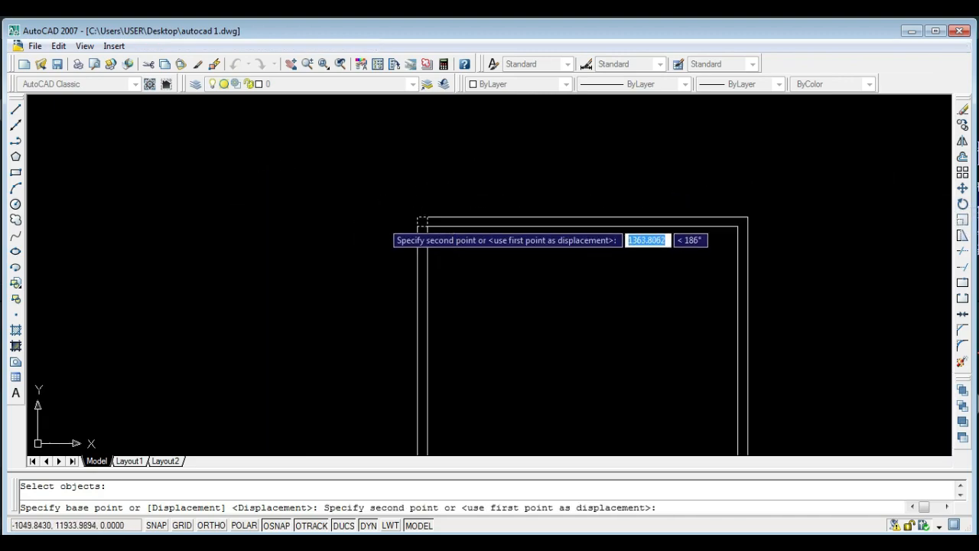
scroll(755, 226, "up", 5)
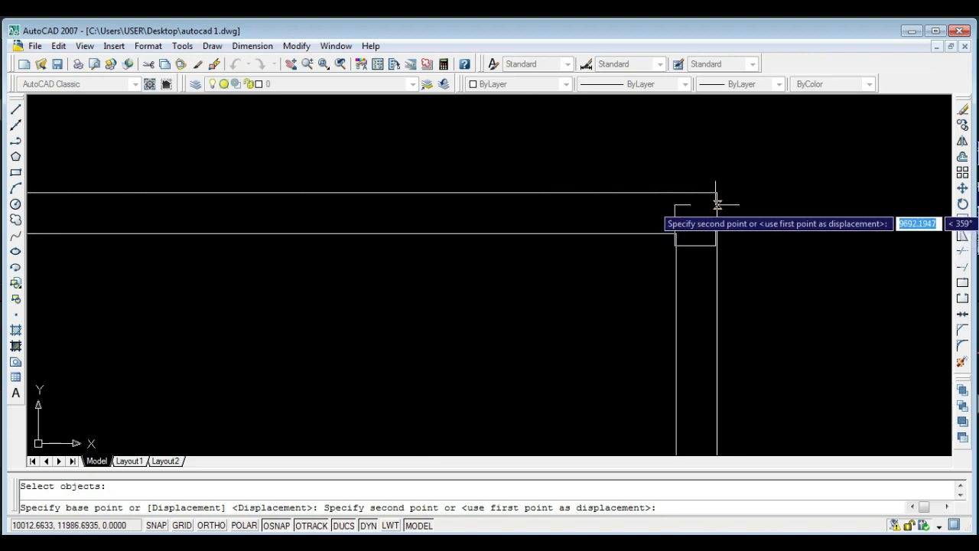
left_click(716, 193)
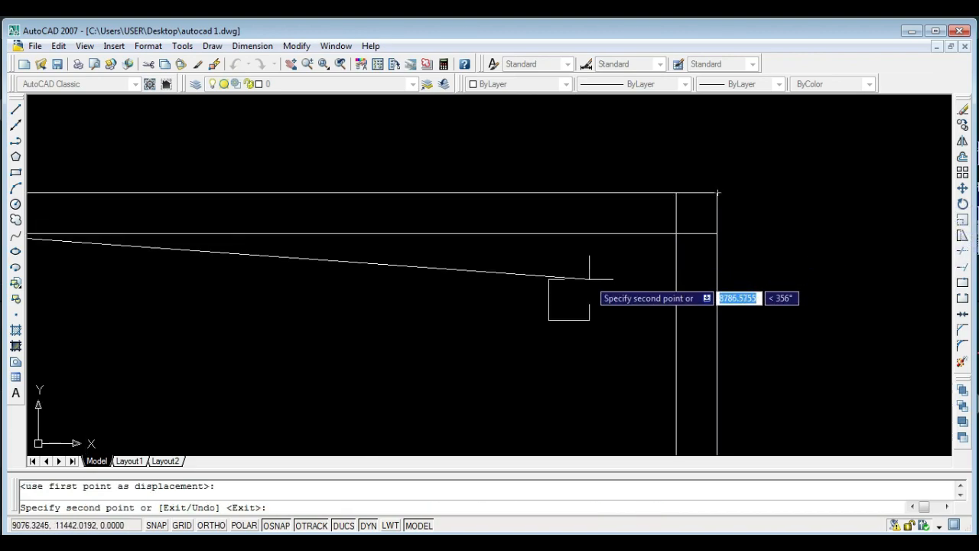
Place five more copies of the square in the empty space above and to the right of the building.
scroll(688, 244, "down", 2)
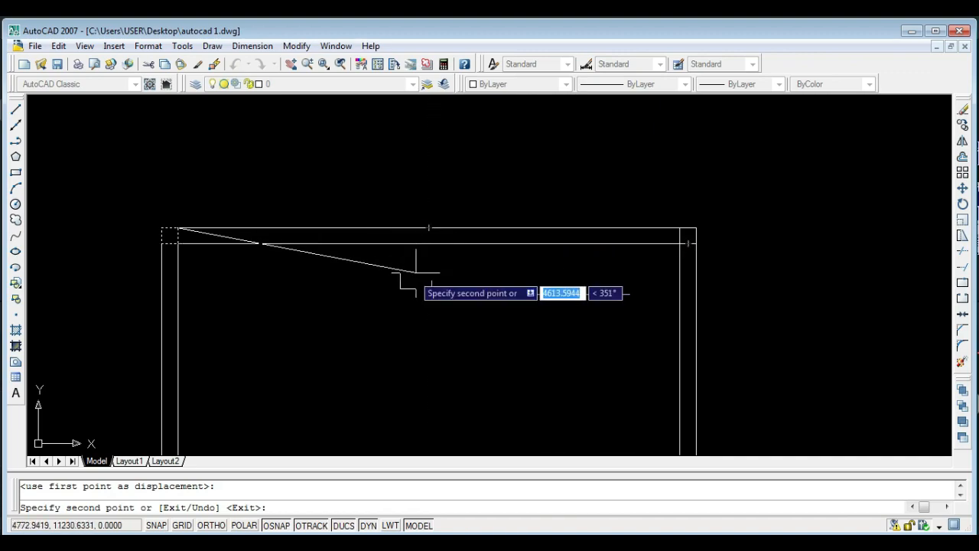
left_click(330, 165)
left_click(543, 165)
left_click(761, 168)
left_click(855, 260)
left_click(854, 345)
key("Escape")
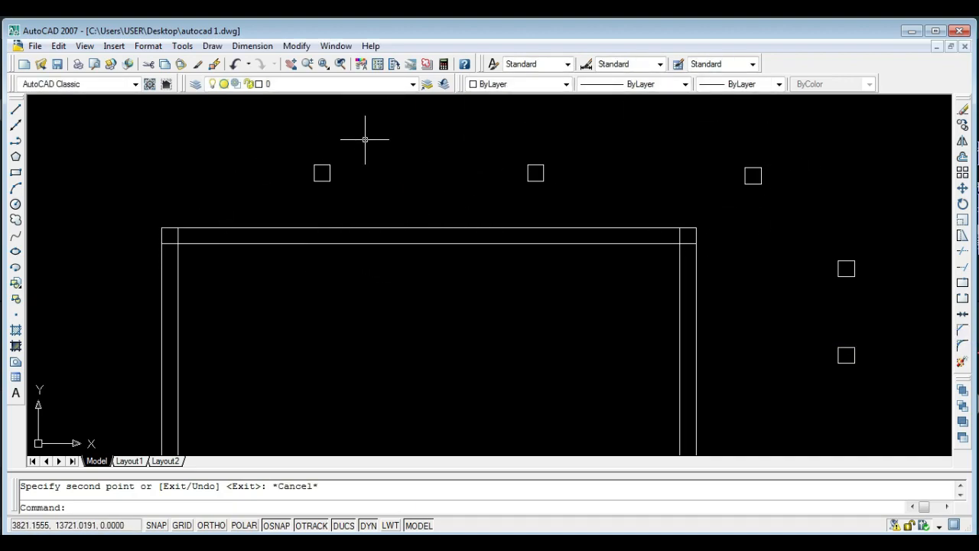
Erase the five loose square copies outside the building.
left_click(685, 161)
left_click(291, 186)
left_click(894, 385)
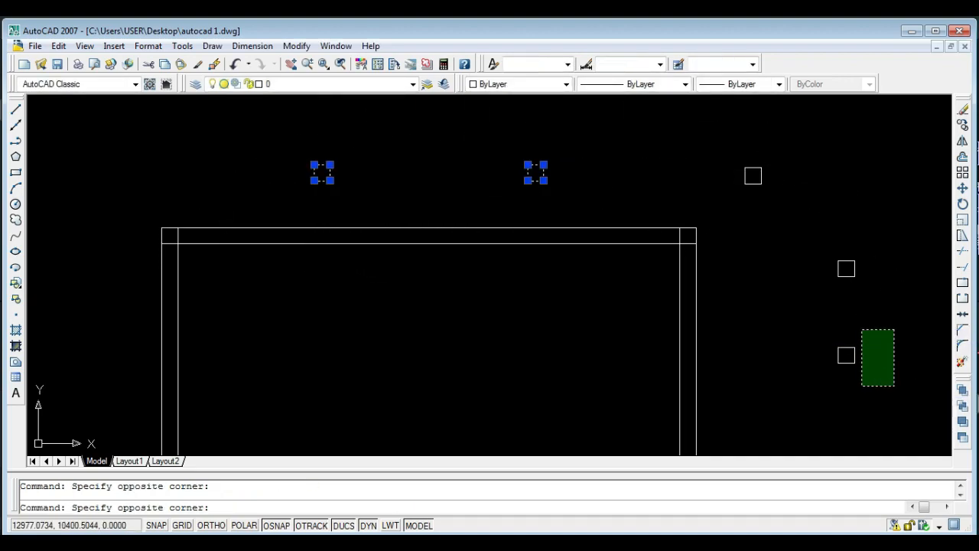
left_click(749, 157)
key("Delete")
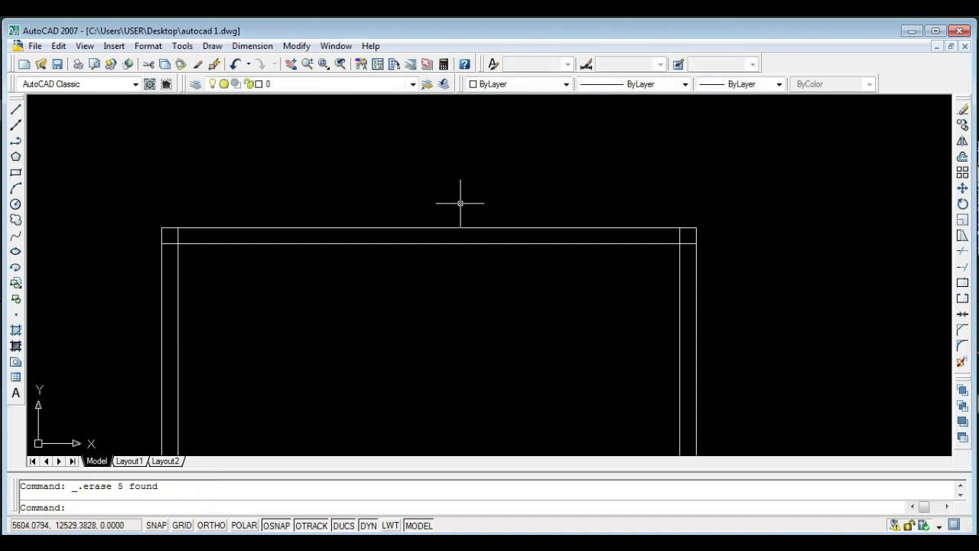
Examine the upper wall between its two corner squares for the position of a middle column.
scroll(150, 240, "up", 1)
scroll(150, 239, "up", 1)
scroll(201, 211, "down", 1)
scroll(504, 217, "down", 1)
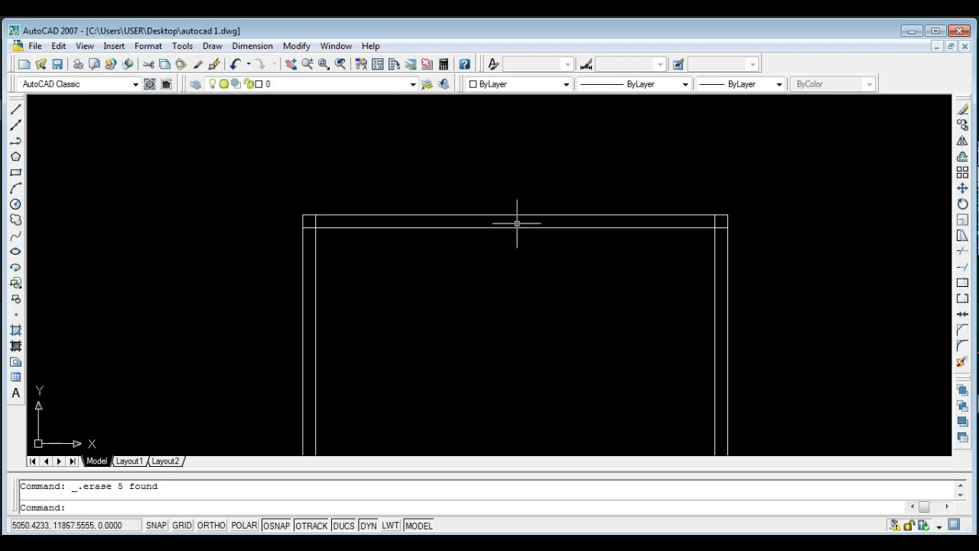
scroll(316, 227, "up", 5)
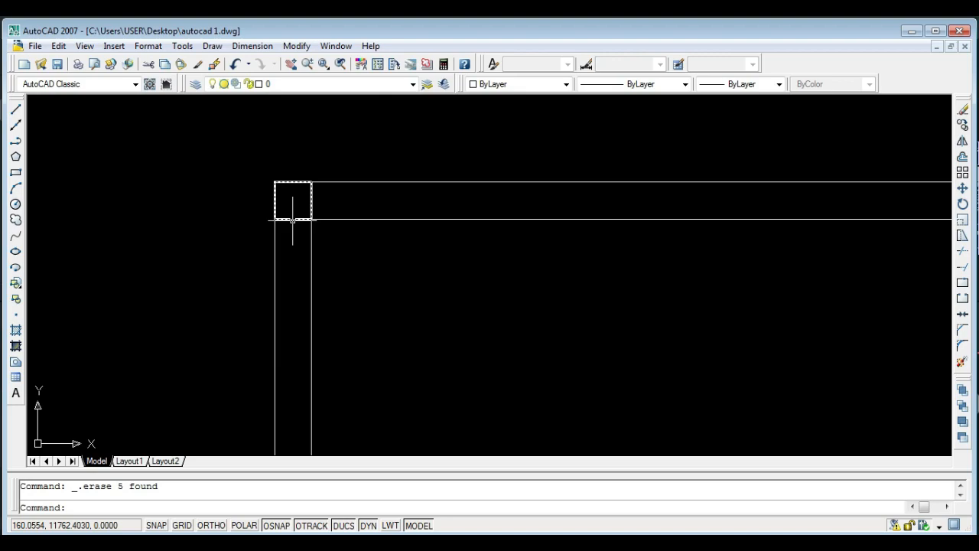
scroll(719, 222, "down", 4)
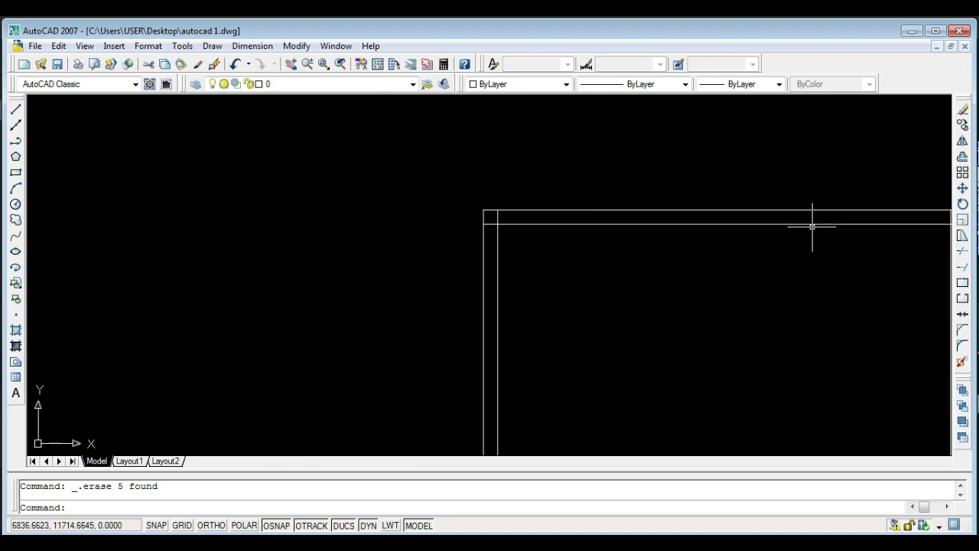
middle_click_drag(826, 225, 534, 222)
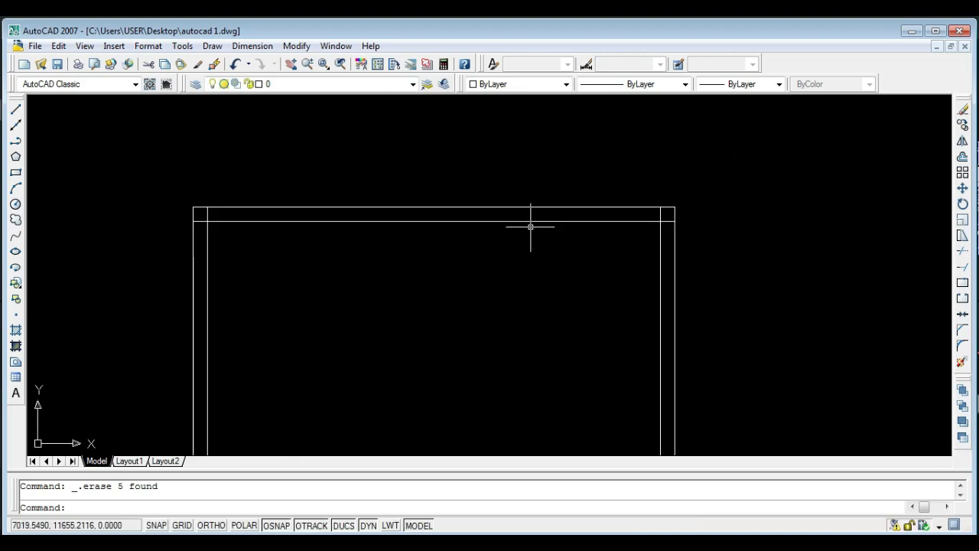
Review the enabled object snap modes, including Midpoint, and check the midpoint of the upper wall's inner line.
right_click(271, 528)
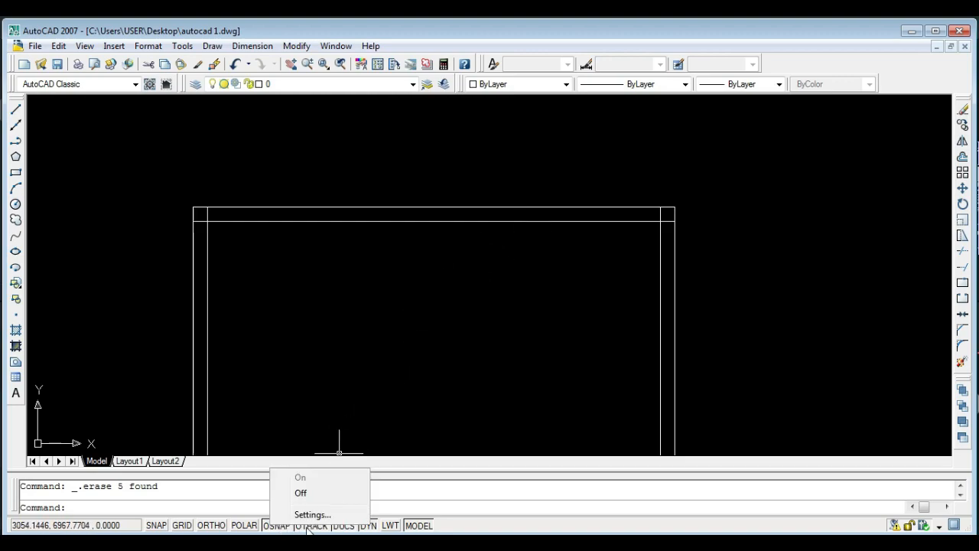
left_click(315, 513)
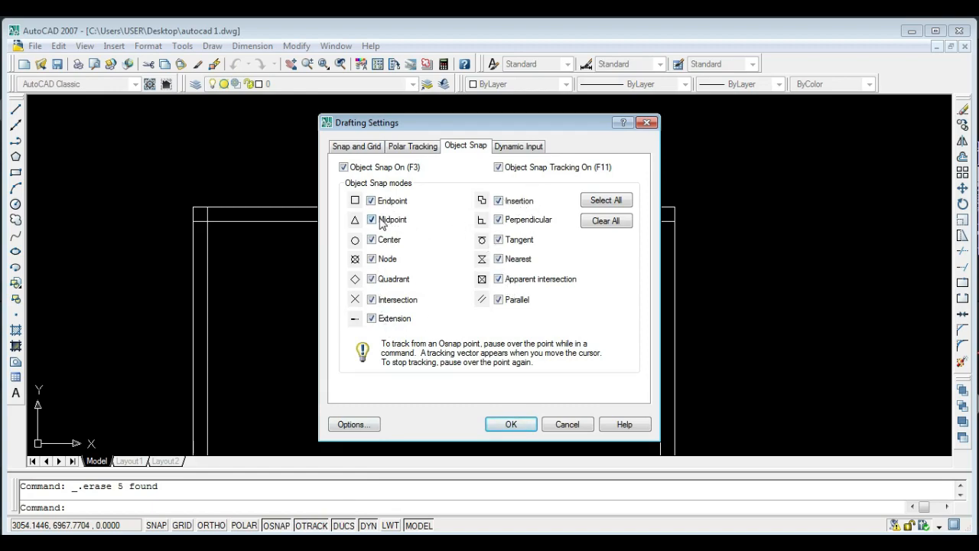
left_click(568, 424)
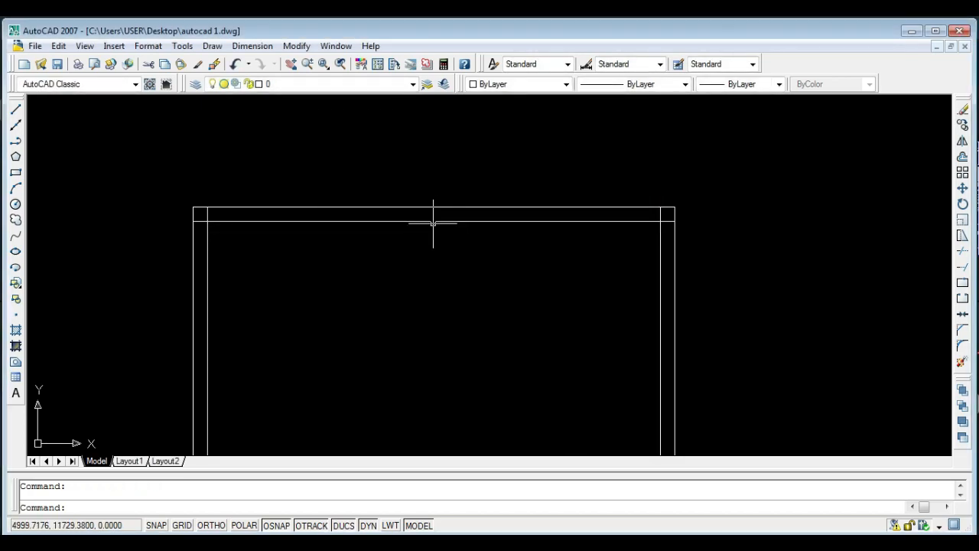
left_click(433, 222)
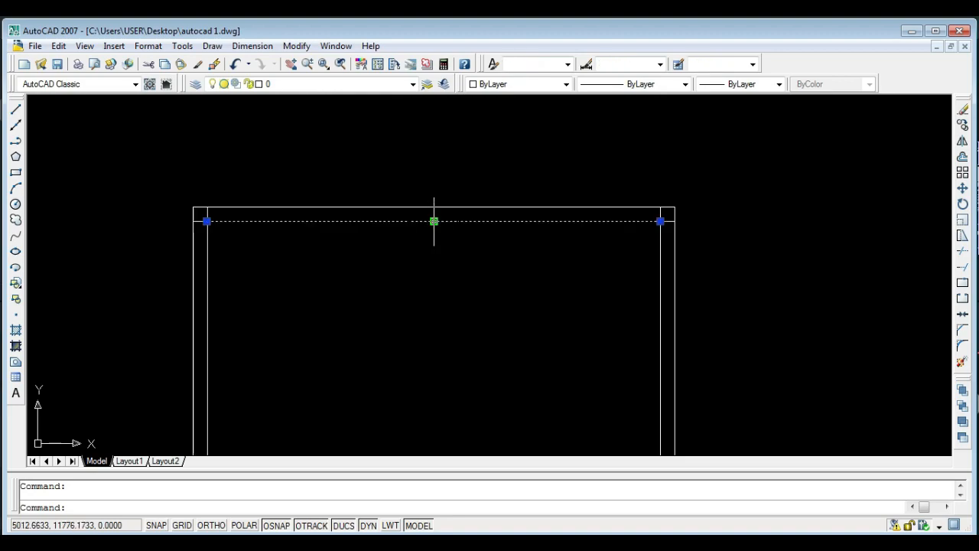
key("Escape")
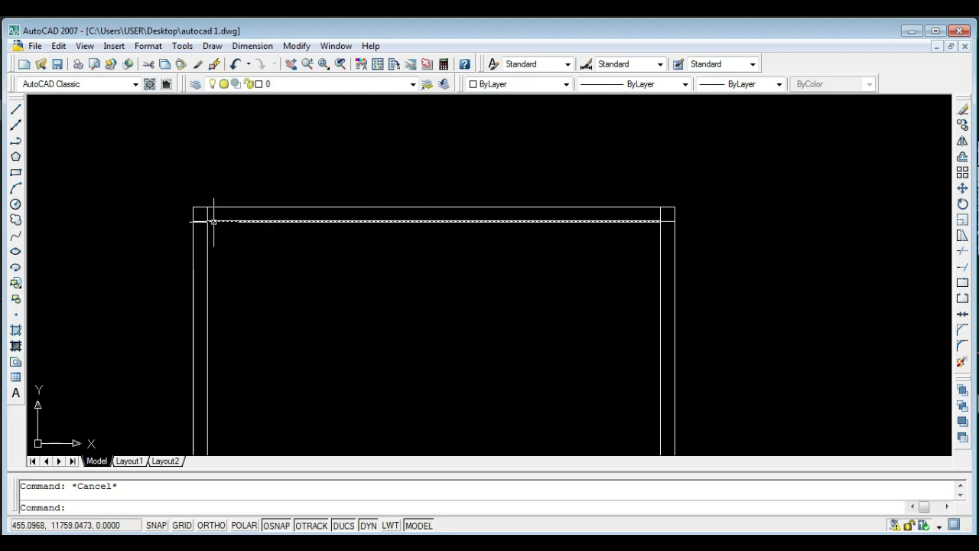
Copy the upper-left corner square by its lower edge's midpoint onto the midpoint of the upper wall's inner line.
scroll(192, 213, "up", 3)
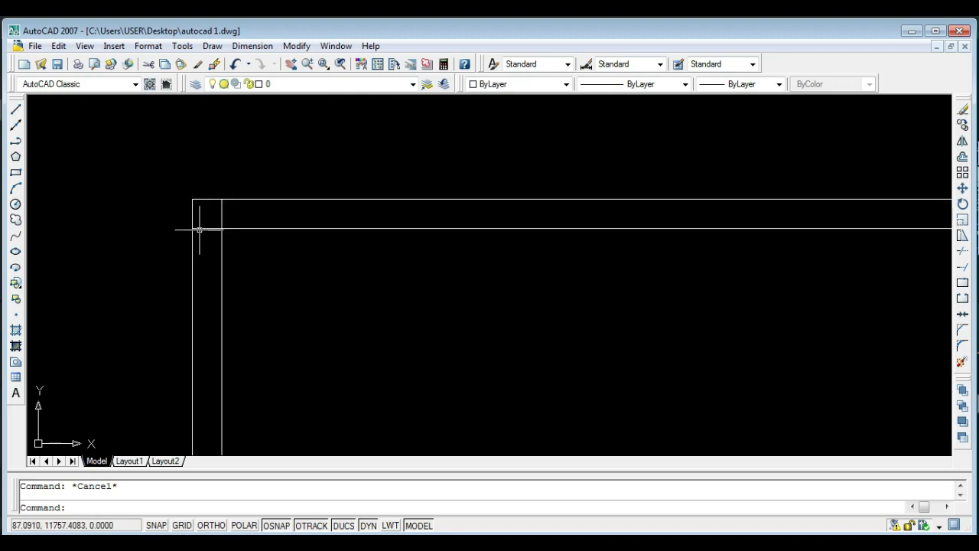
left_click(157, 177)
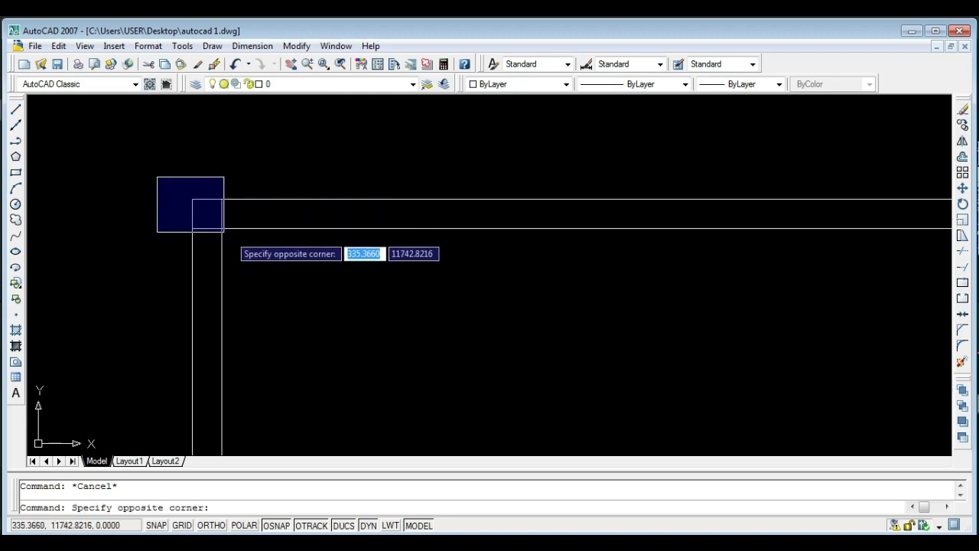
left_click(223, 231)
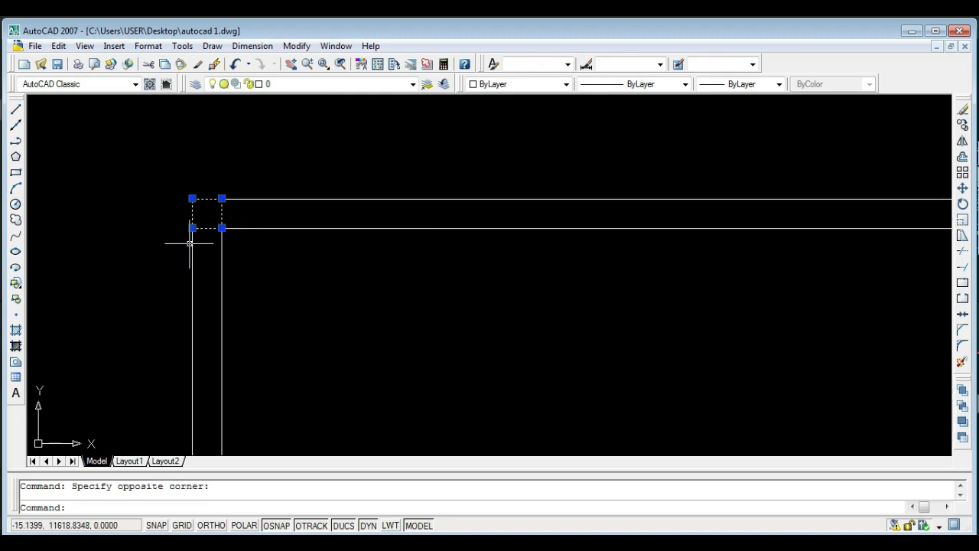
type("co")
key("Return")
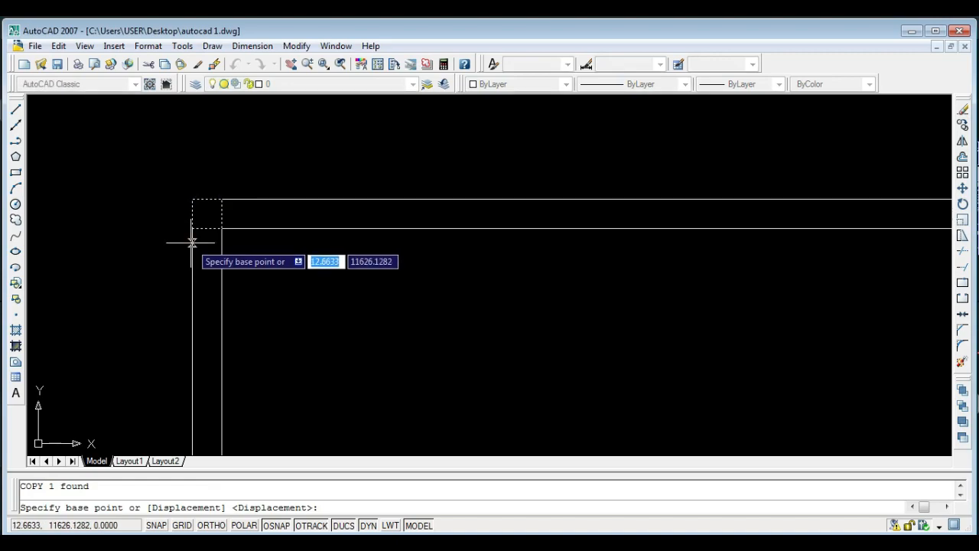
scroll(205, 227, "up", 2)
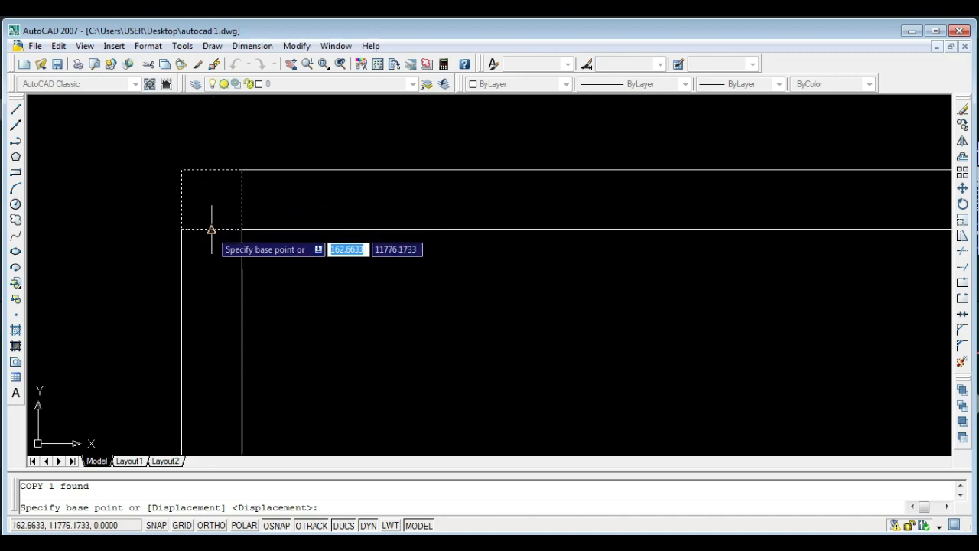
left_click(211, 228)
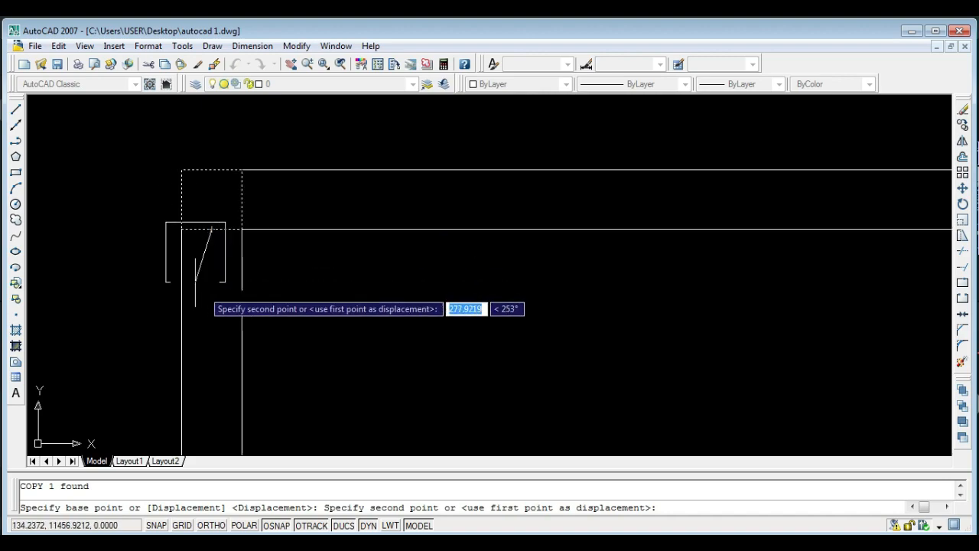
scroll(222, 291, "down", 3)
middle_click_drag(507, 319, 273, 245)
scroll(392, 255, "down", 2)
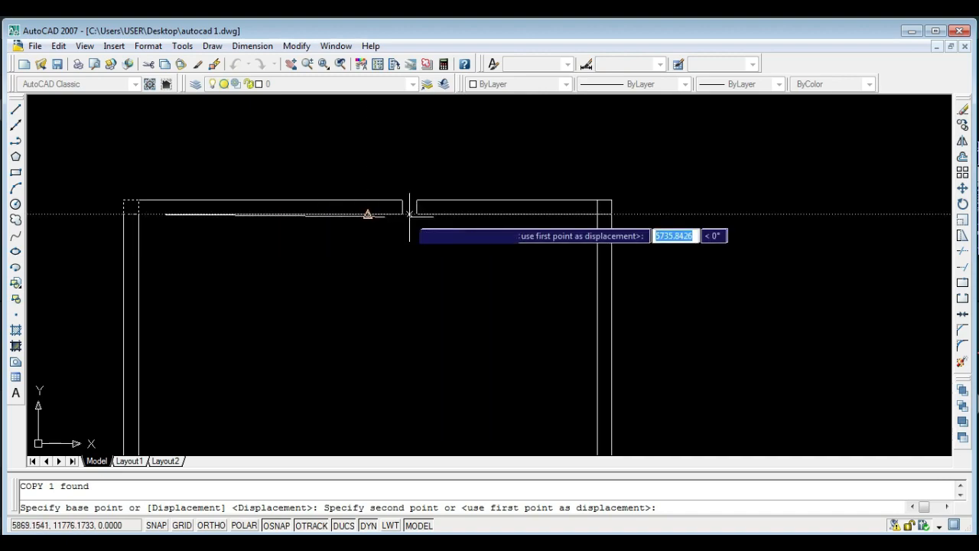
left_click(368, 214)
key("Escape")
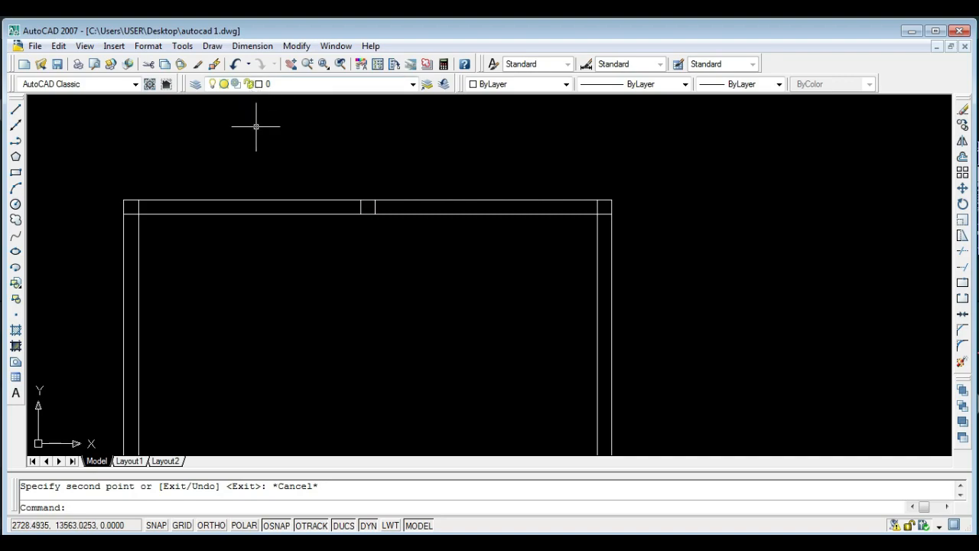
Save the drawing with the middle square in place on the upper wall.
left_click(254, 46)
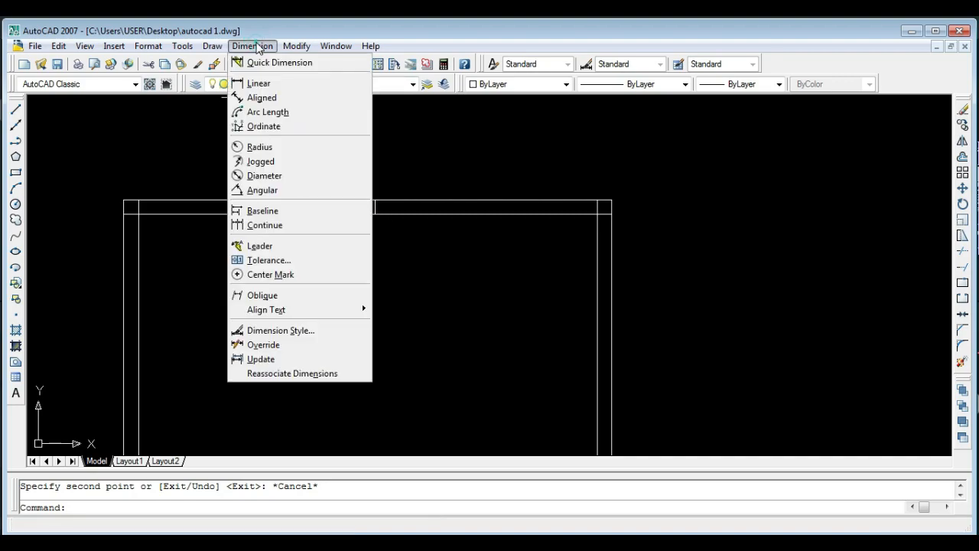
left_click(254, 46)
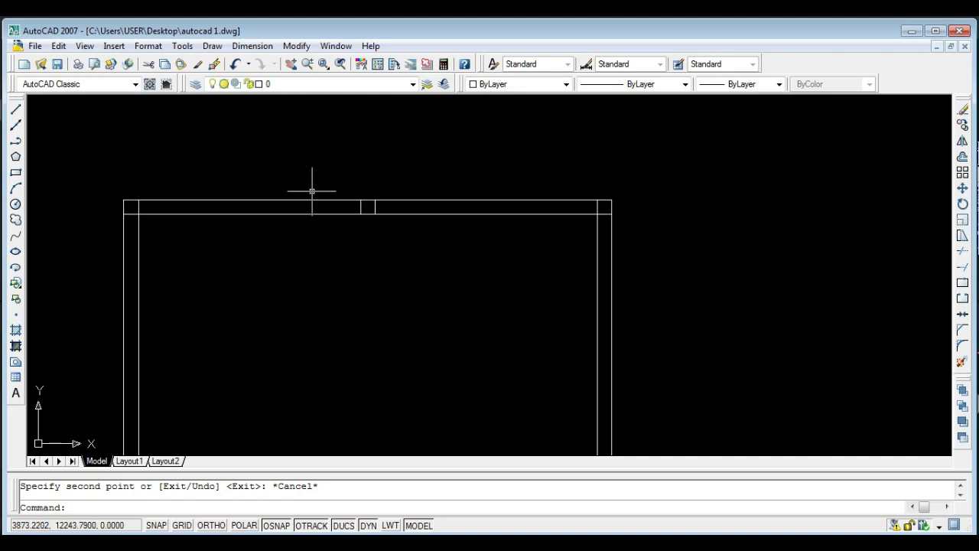
key("ctrl+s")
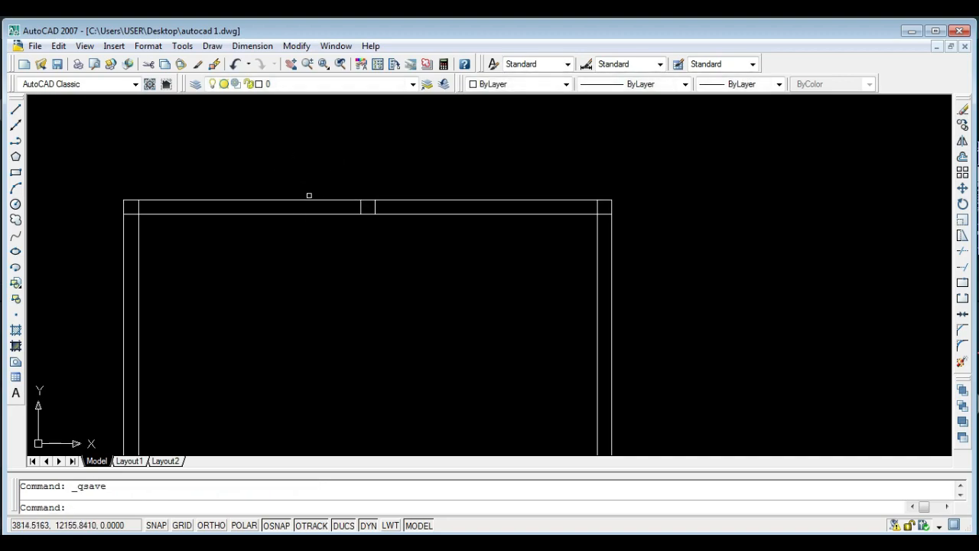
middle_click_drag(280, 247, 349, 193)
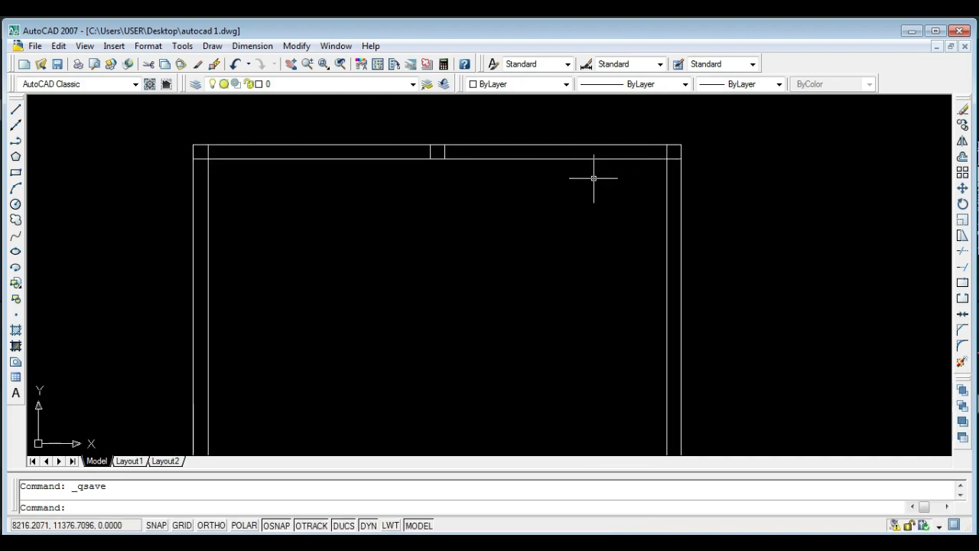
scroll(434, 157, "down", 2)
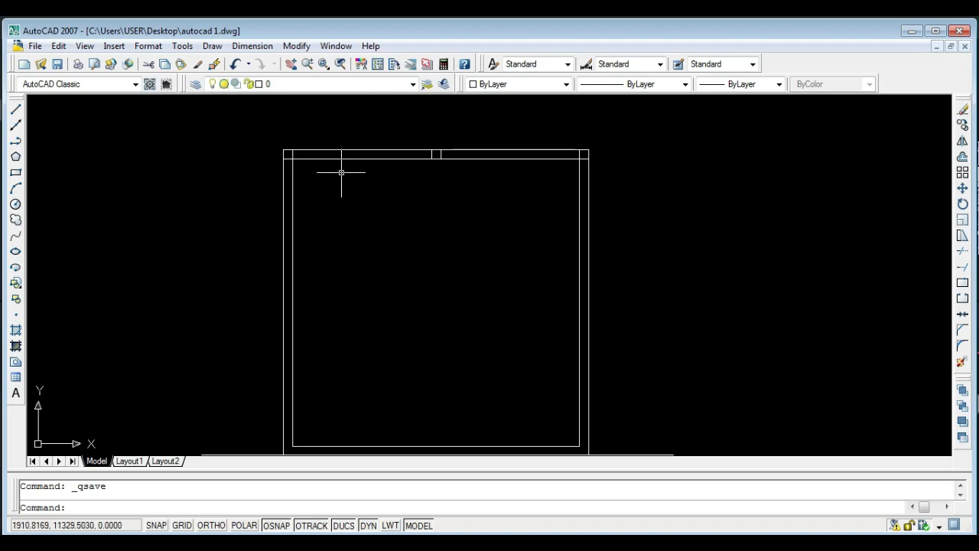
left_click(250, 131)
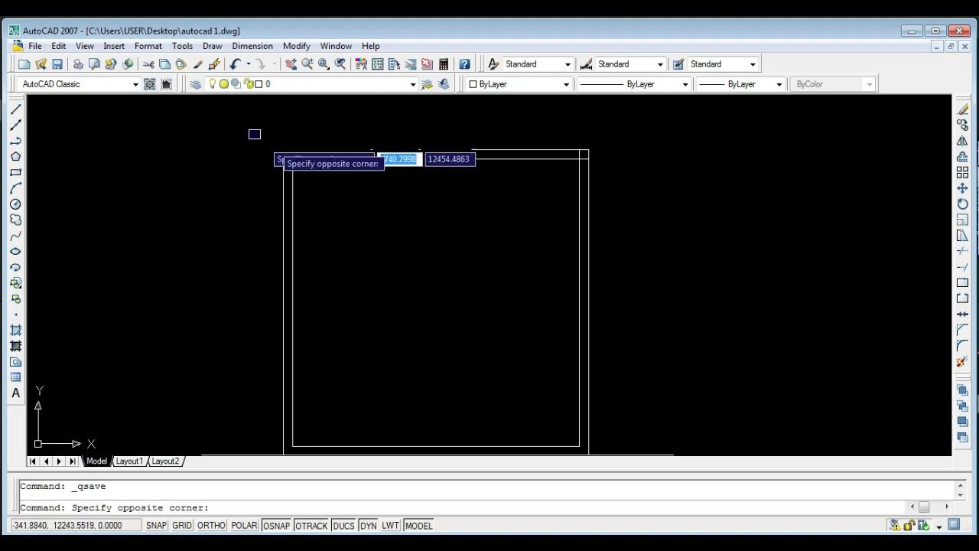
left_click(327, 183)
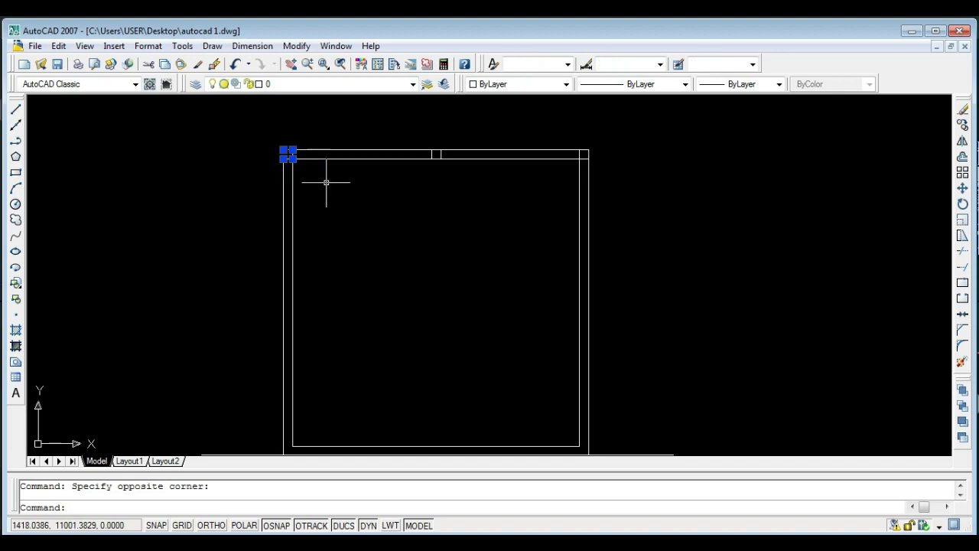
key("Escape")
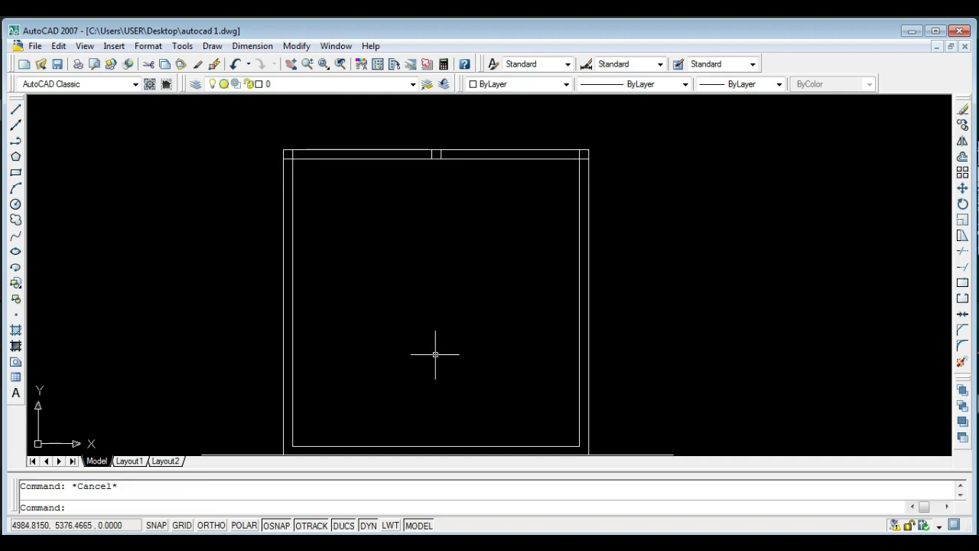
Copy the three squares on the upper wall 4000 straight down with Ortho on, based at the upper-left square's inner-edge midpoint.
left_click(247, 131)
left_click(334, 172)
left_click(401, 129)
left_click(476, 194)
left_click(544, 142)
left_click(620, 189)
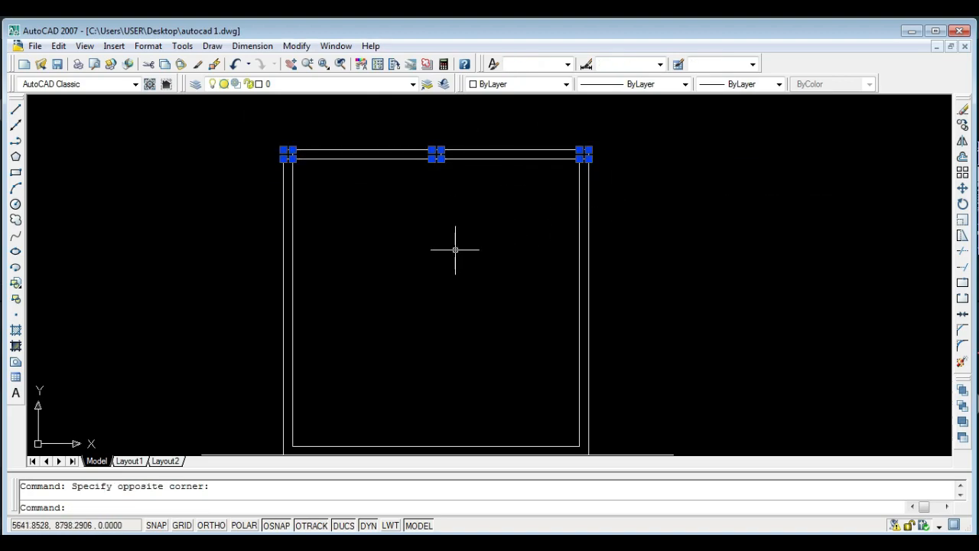
type("co")
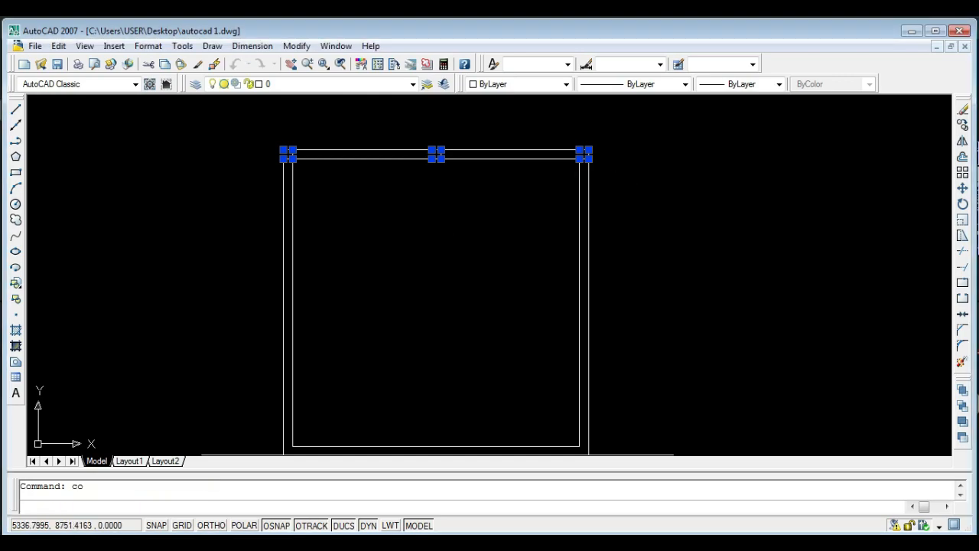
key("Return")
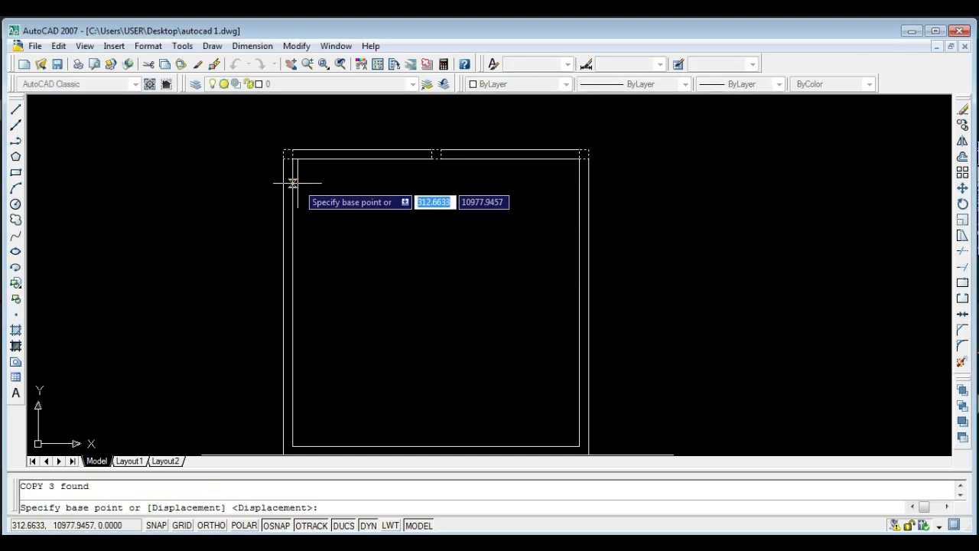
scroll(297, 183, "up", 2)
scroll(322, 161, "down", 2)
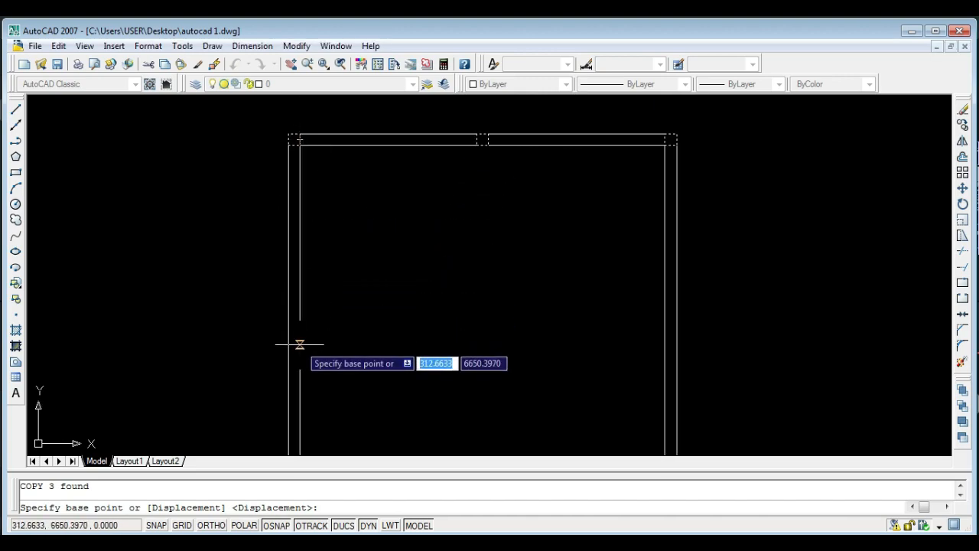
scroll(290, 301, "down", 2)
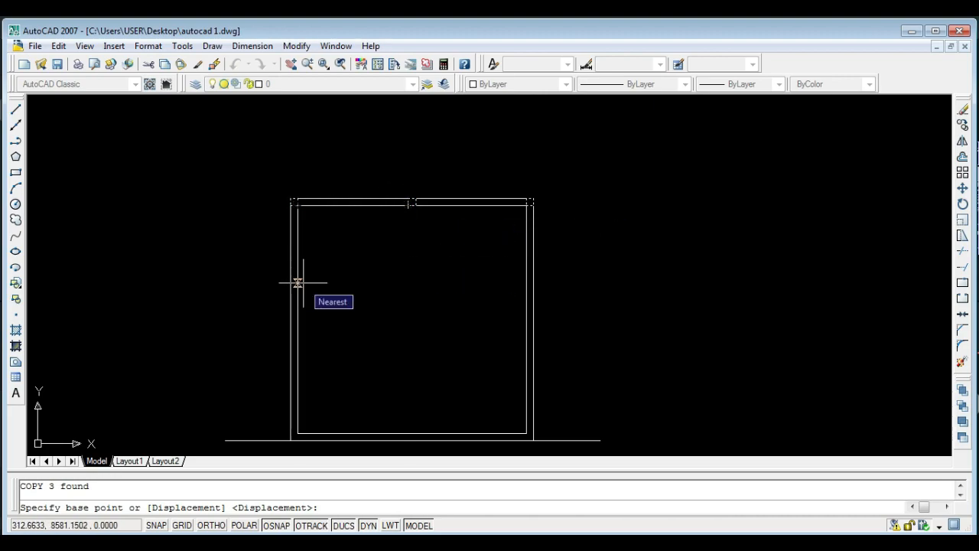
scroll(276, 248, "up", 3)
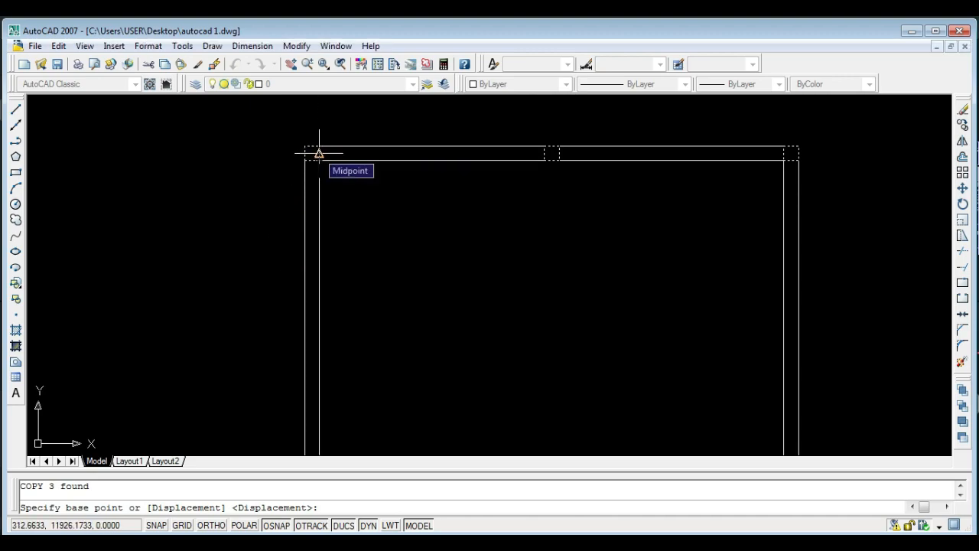
scroll(310, 151, "up", 3)
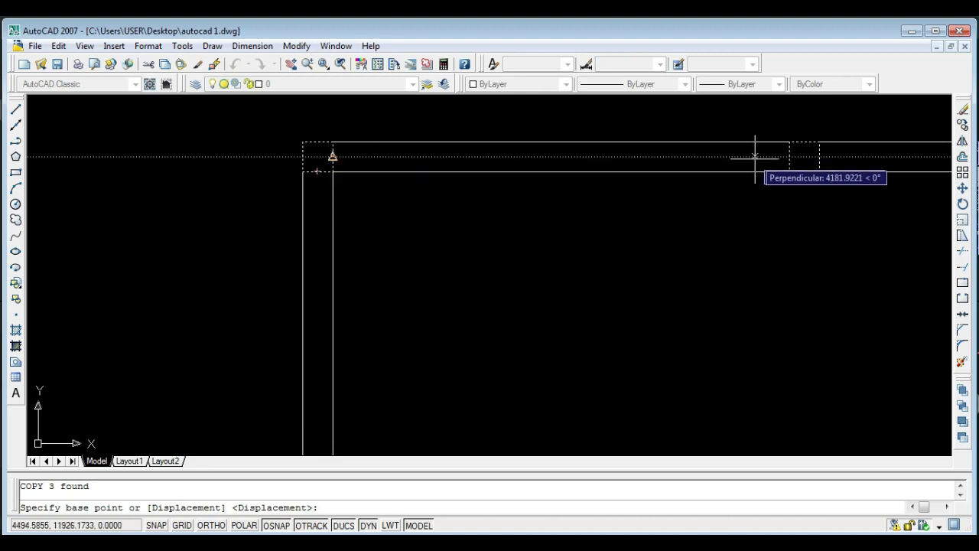
left_click(332, 157)
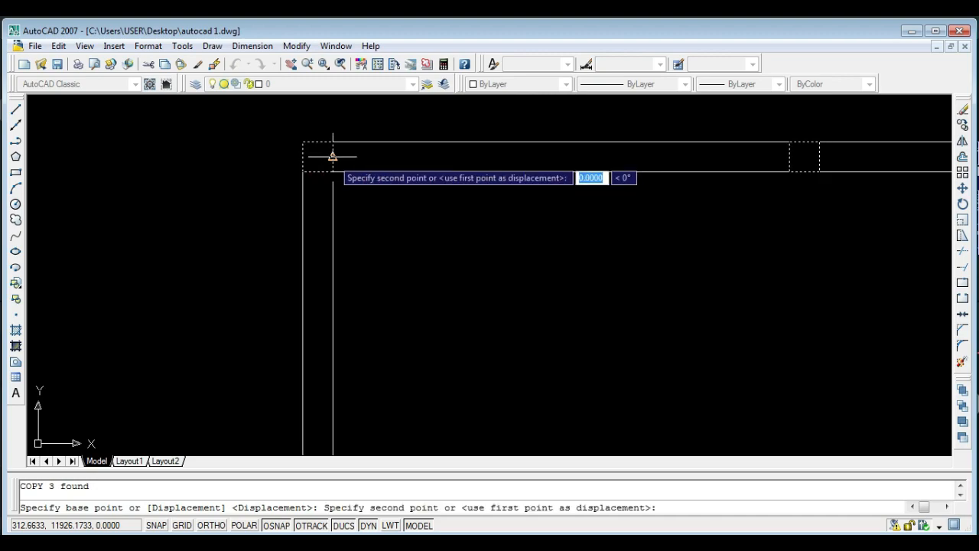
middle_click_drag(364, 302, 299, 211)
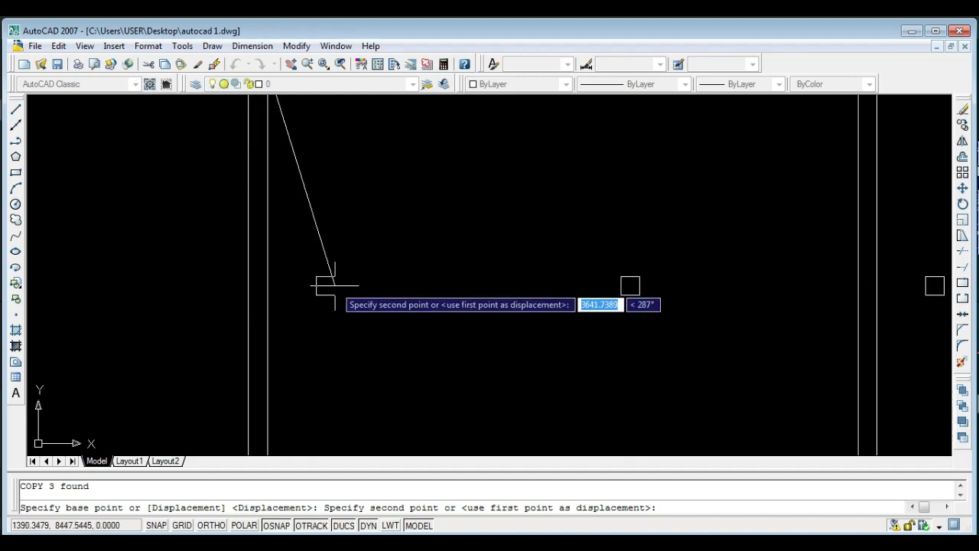
left_click(211, 526)
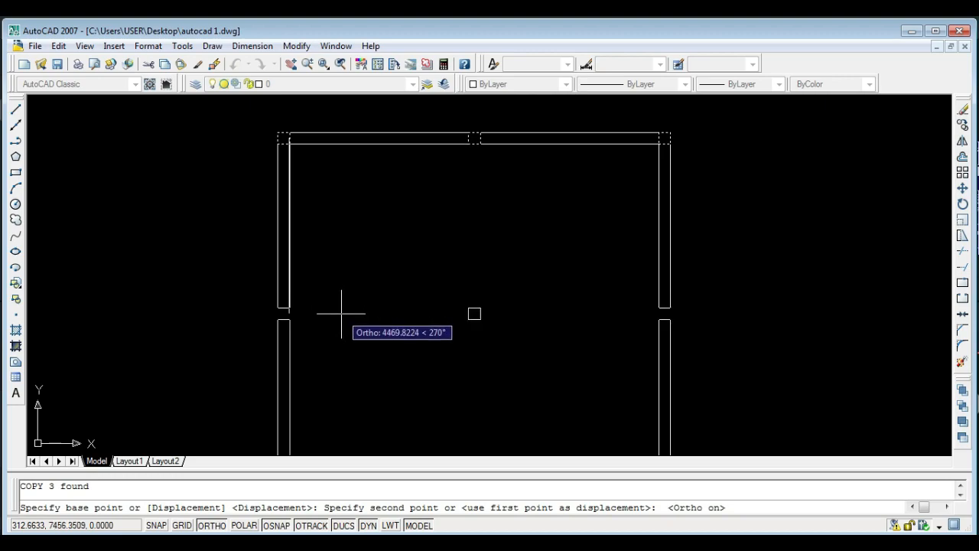
type("4000")
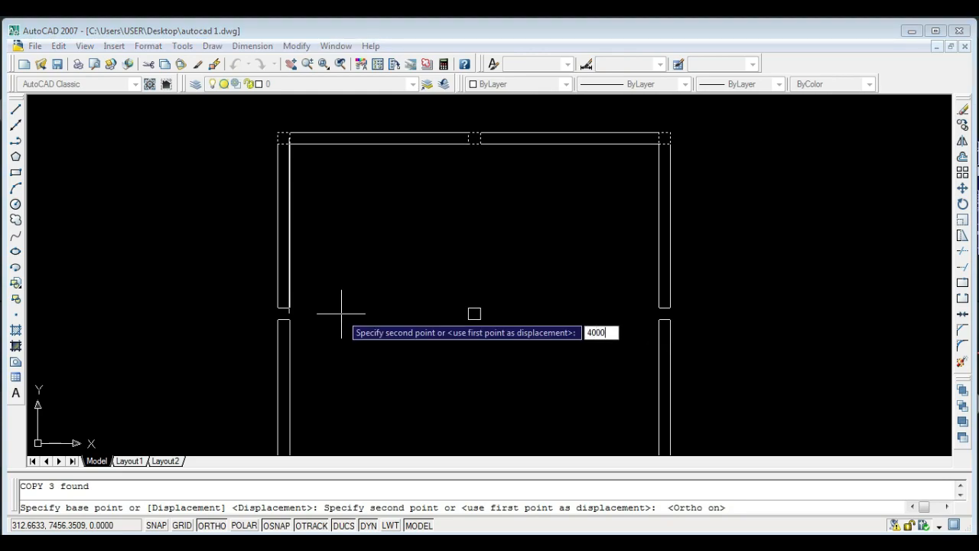
key("Return")
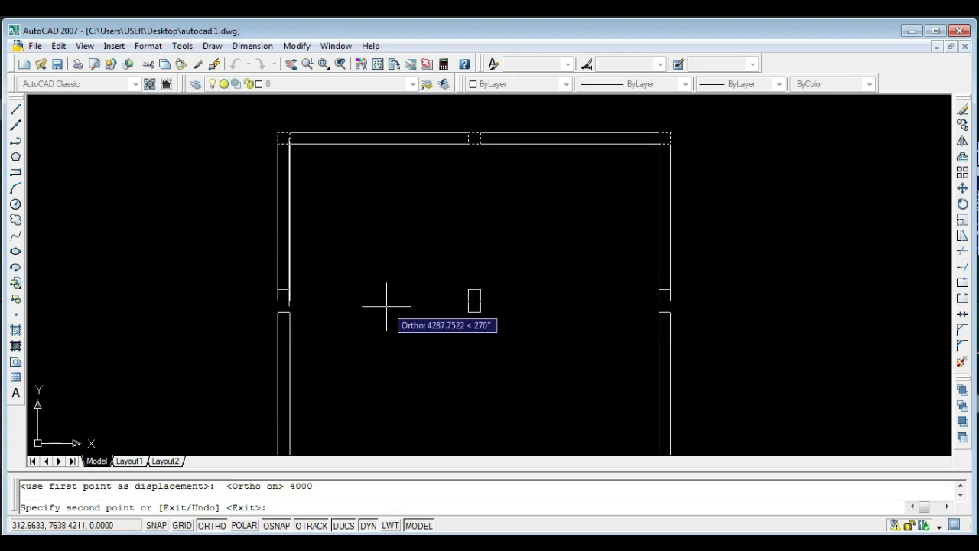
Place a second copy of the three squares 8000 straight down from the same base point and finish copying.
middle_click_drag(393, 344, 360, 221)
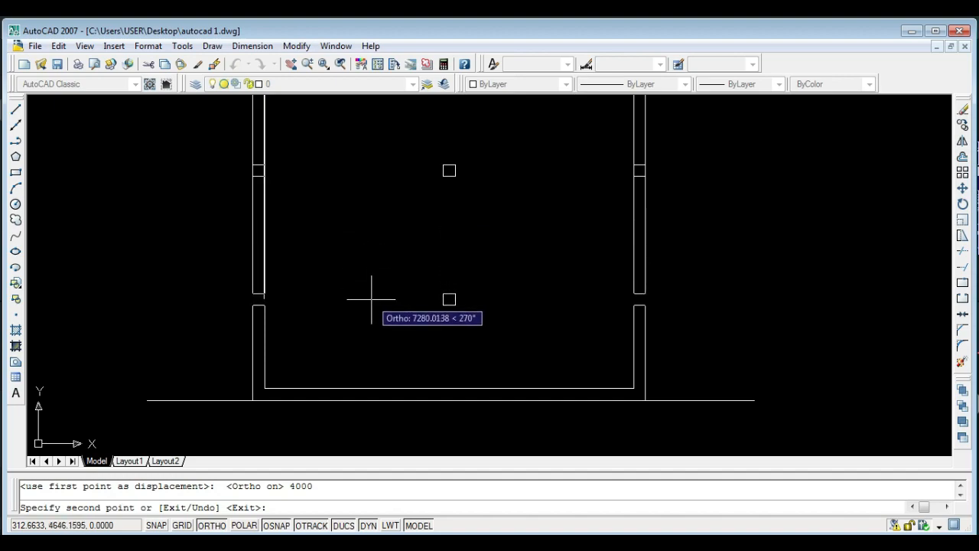
type("8000")
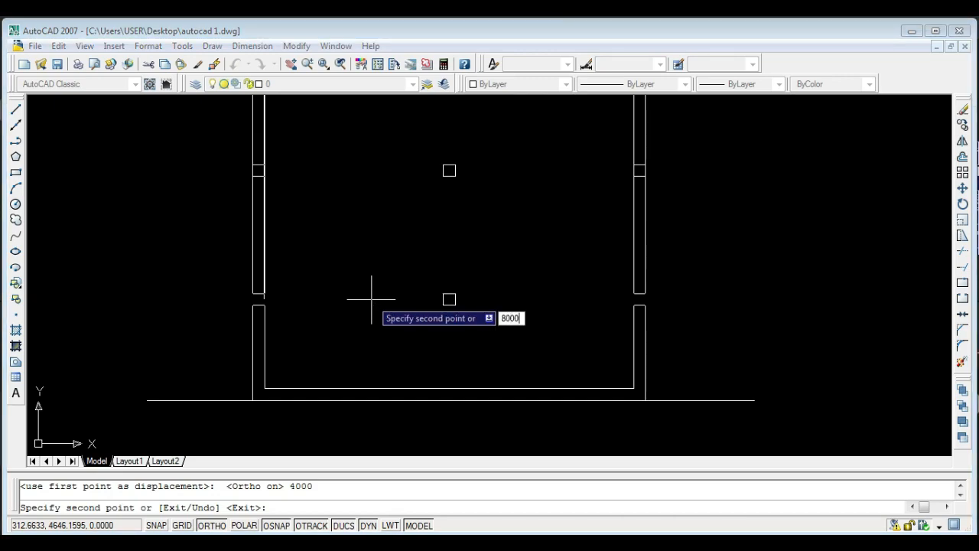
key("Return")
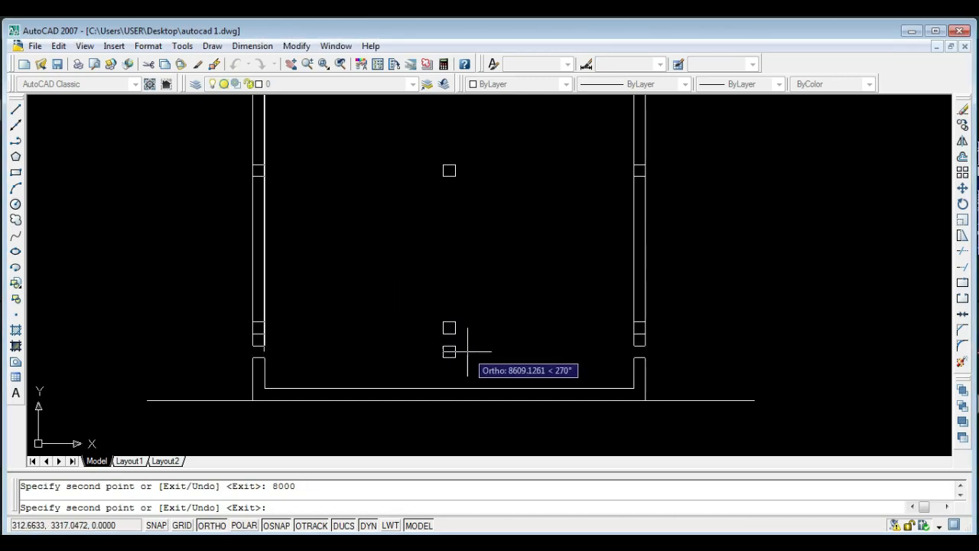
scroll(498, 345, "down", 1)
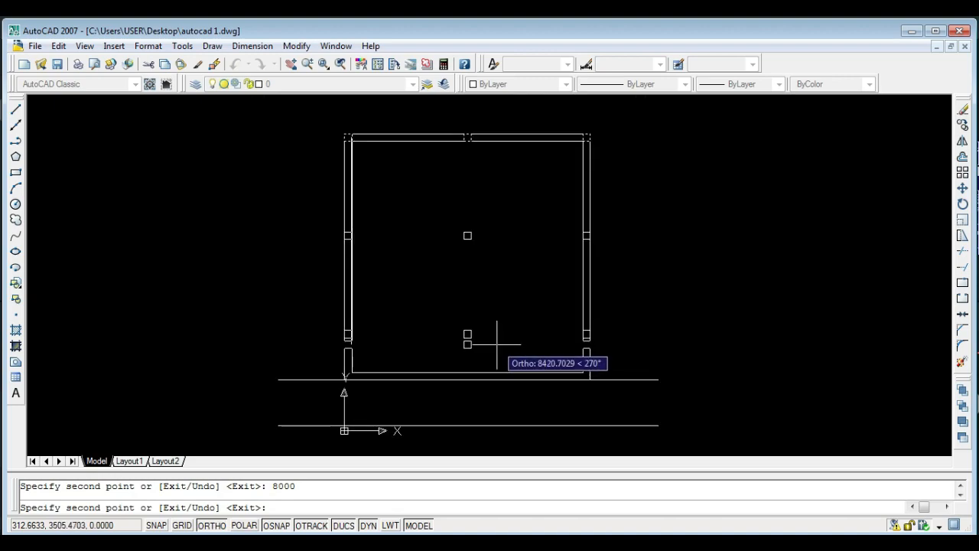
key("Escape")
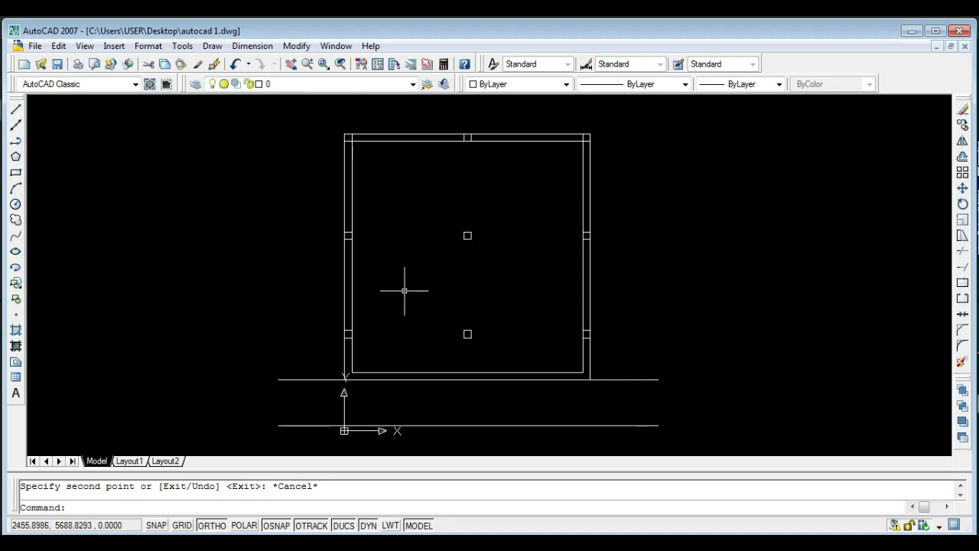
Draw a narrow vertical rectangle inside the plan, between the left wall and the middle columns.
scroll(395, 286, "up", 2)
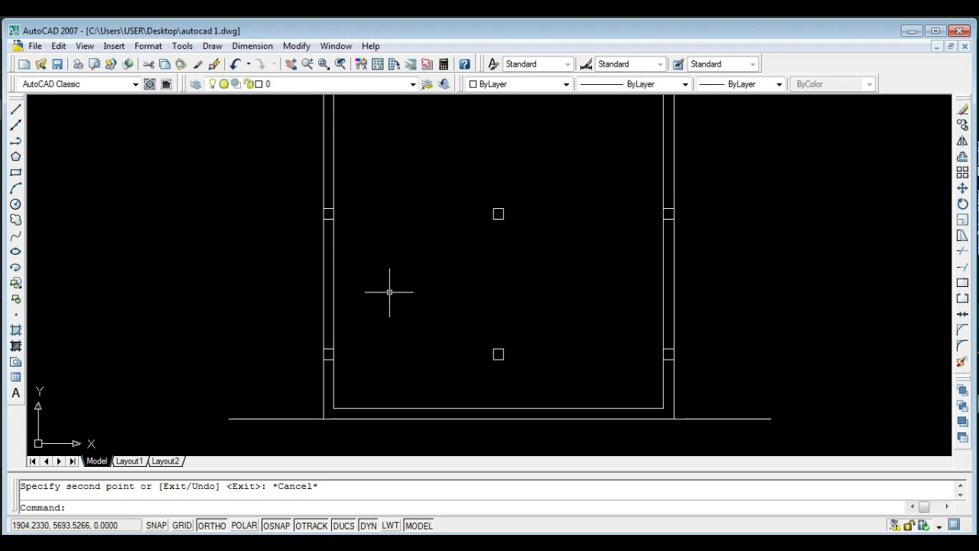
type("rec")
key("Return")
left_click(384, 207)
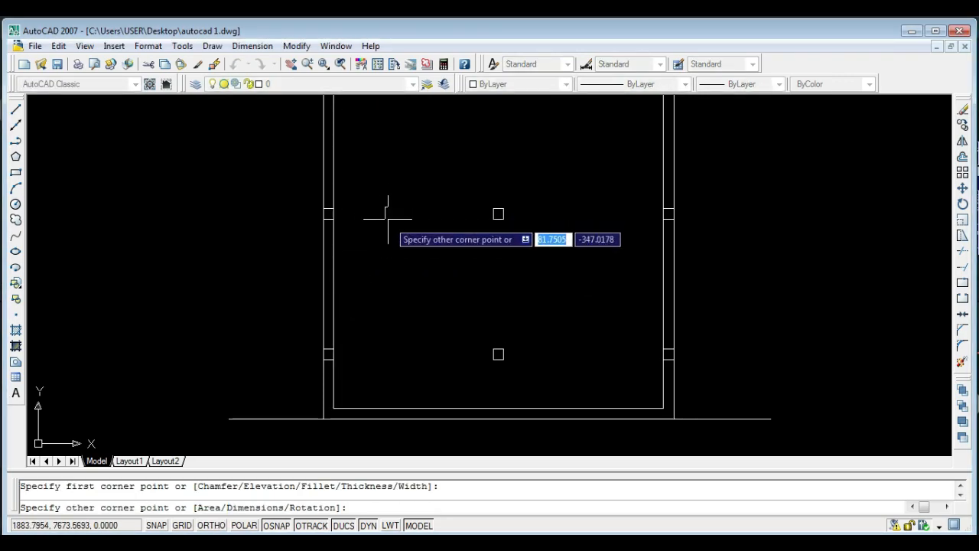
left_click(395, 272)
scroll(390, 257, "up", 3)
key("Escape")
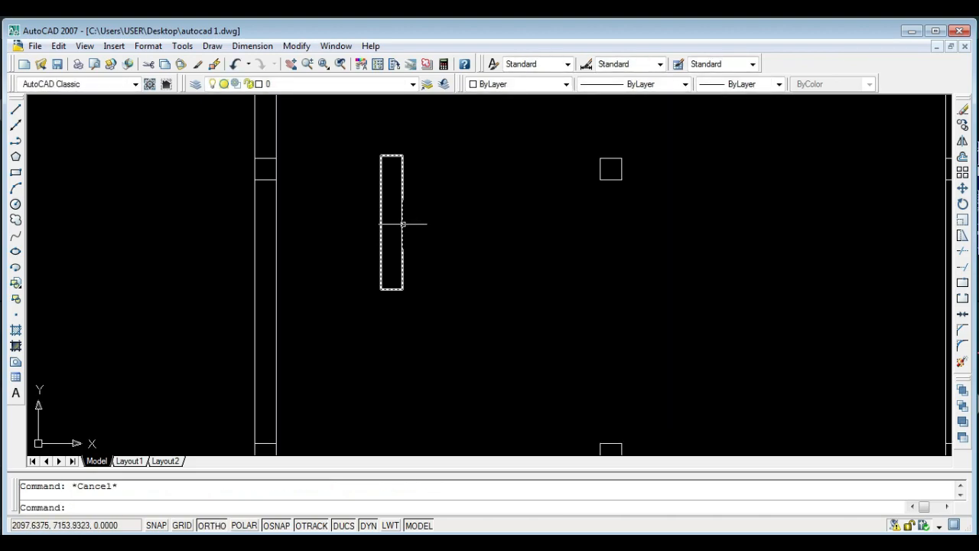
Move the narrow rectangle freely down and to the right with Ortho off, into the space between the column rows.
left_click(403, 225)
scroll(392, 235, "down", 2)
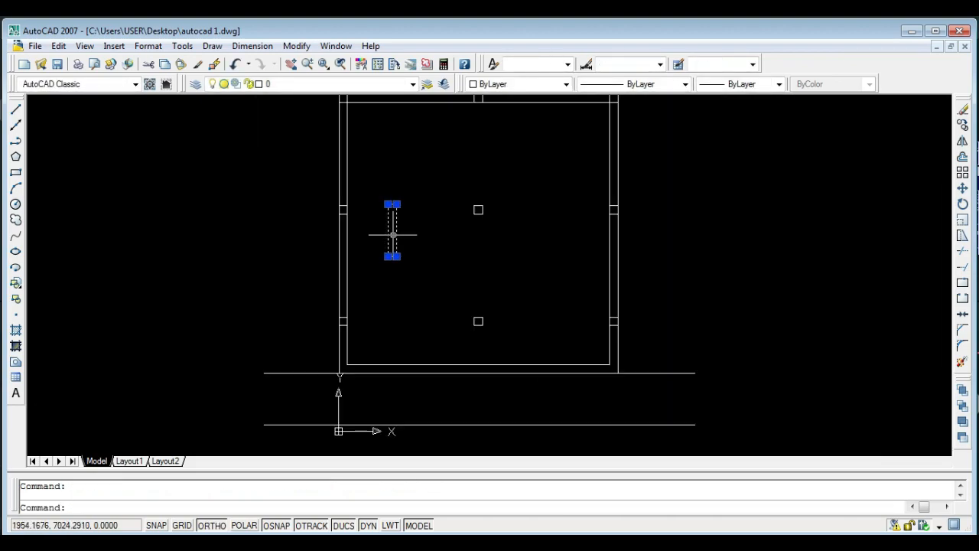
type("m")
key("Return")
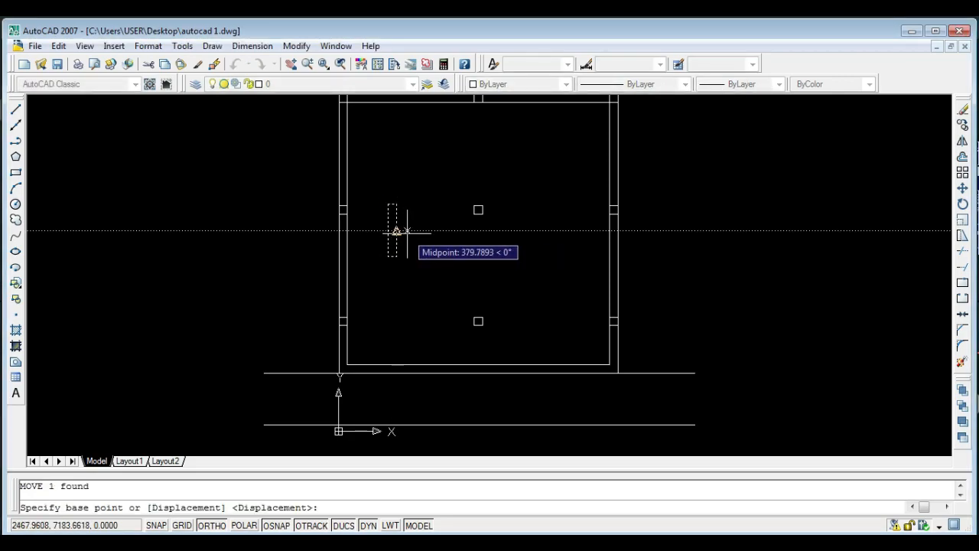
left_click(392, 230)
key("F8")
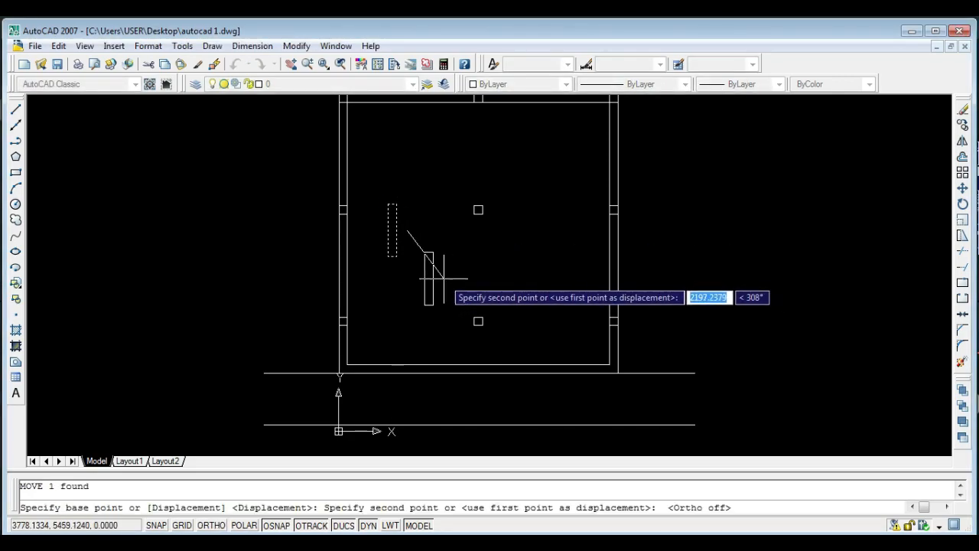
left_click(441, 287)
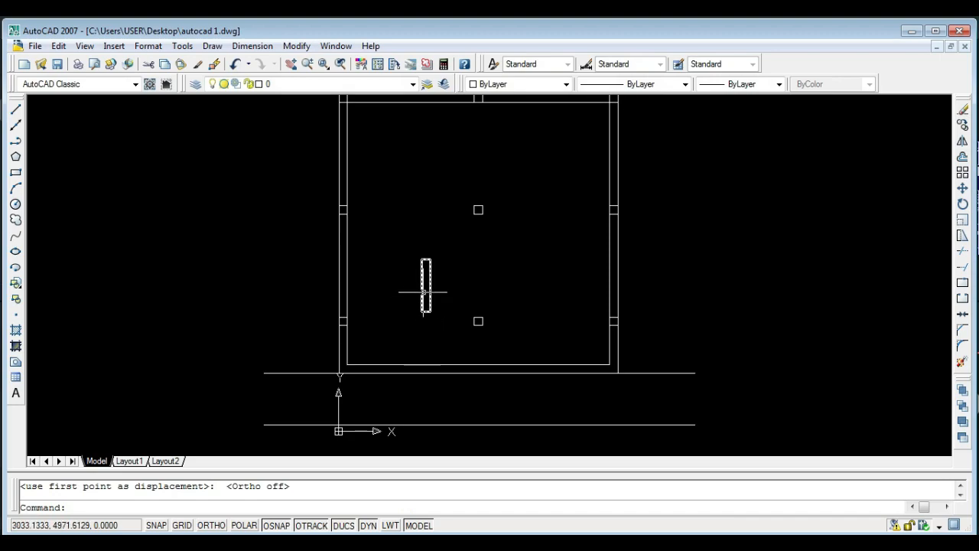
Delete the narrow rectangle from inside the plan.
scroll(410, 295, "up", 2)
left_click(459, 273)
left_click(396, 263)
key("Delete")
middle_click_drag(396, 262, 385, 291)
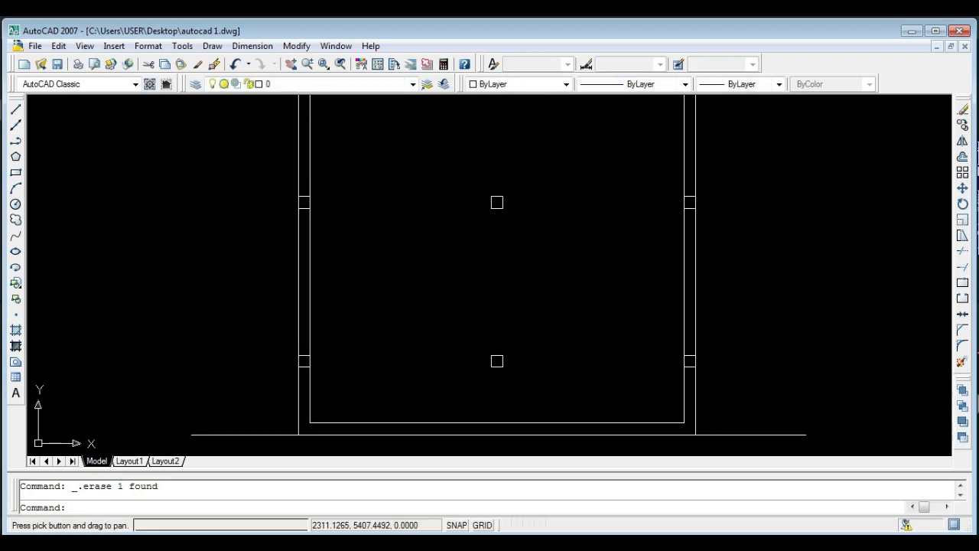
Save the drawing with the two new rows of columns.
scroll(391, 302, "down", 2)
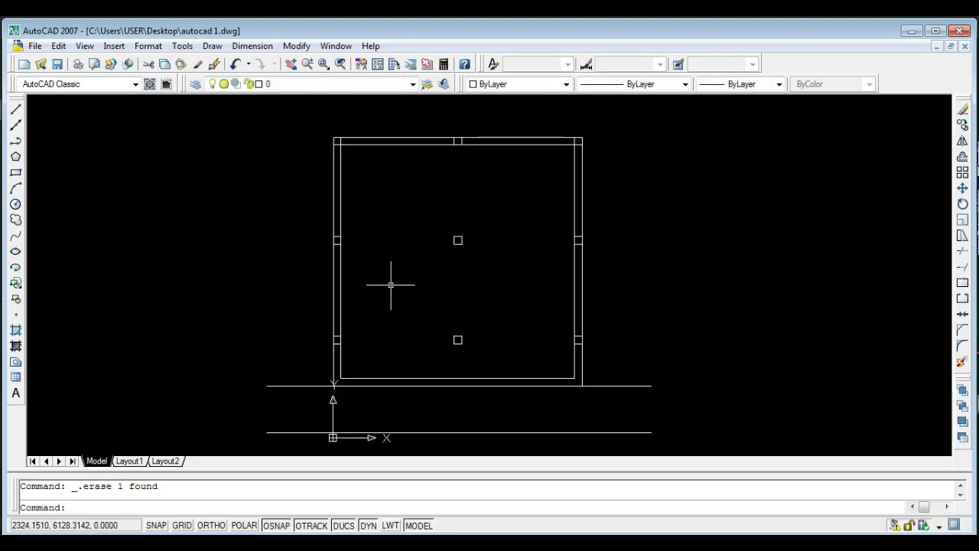
key("ctrl+s")
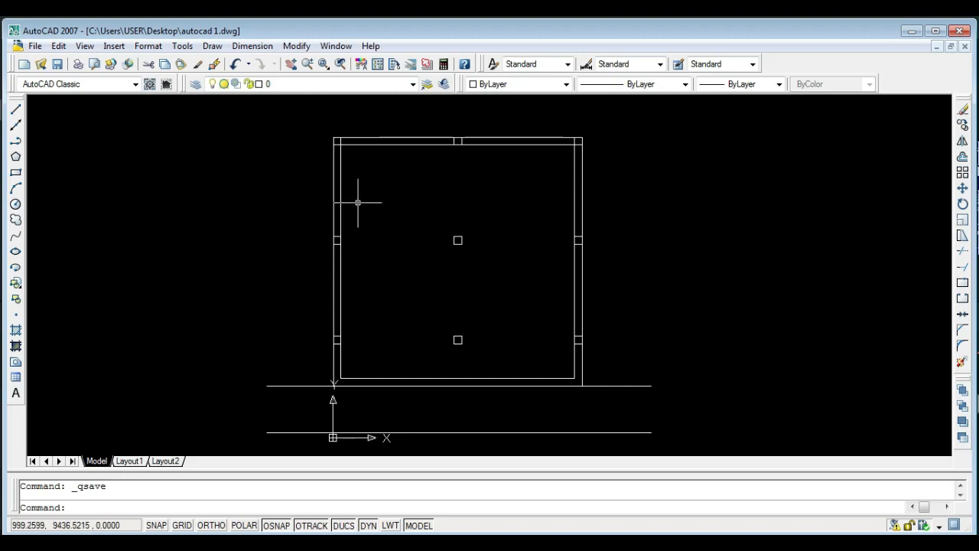
key("ctrl+s")
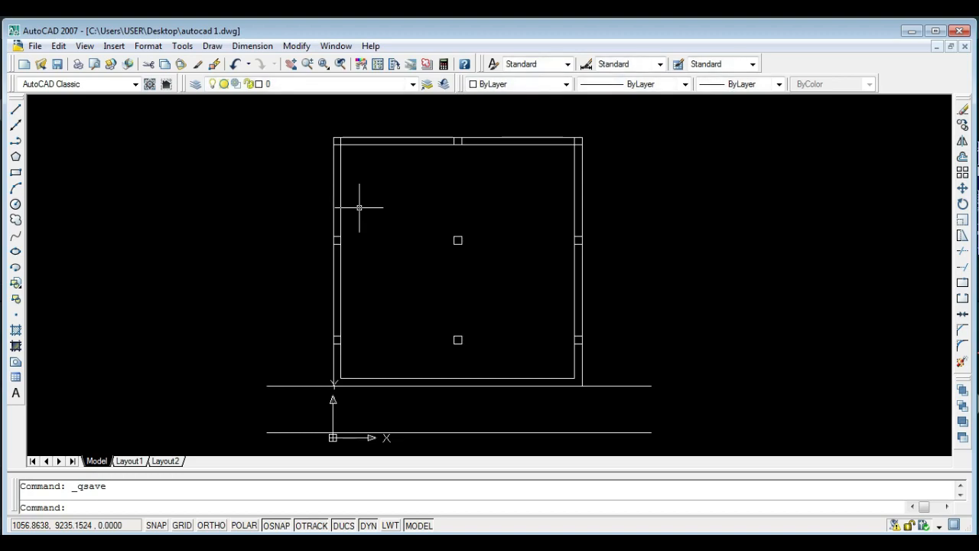